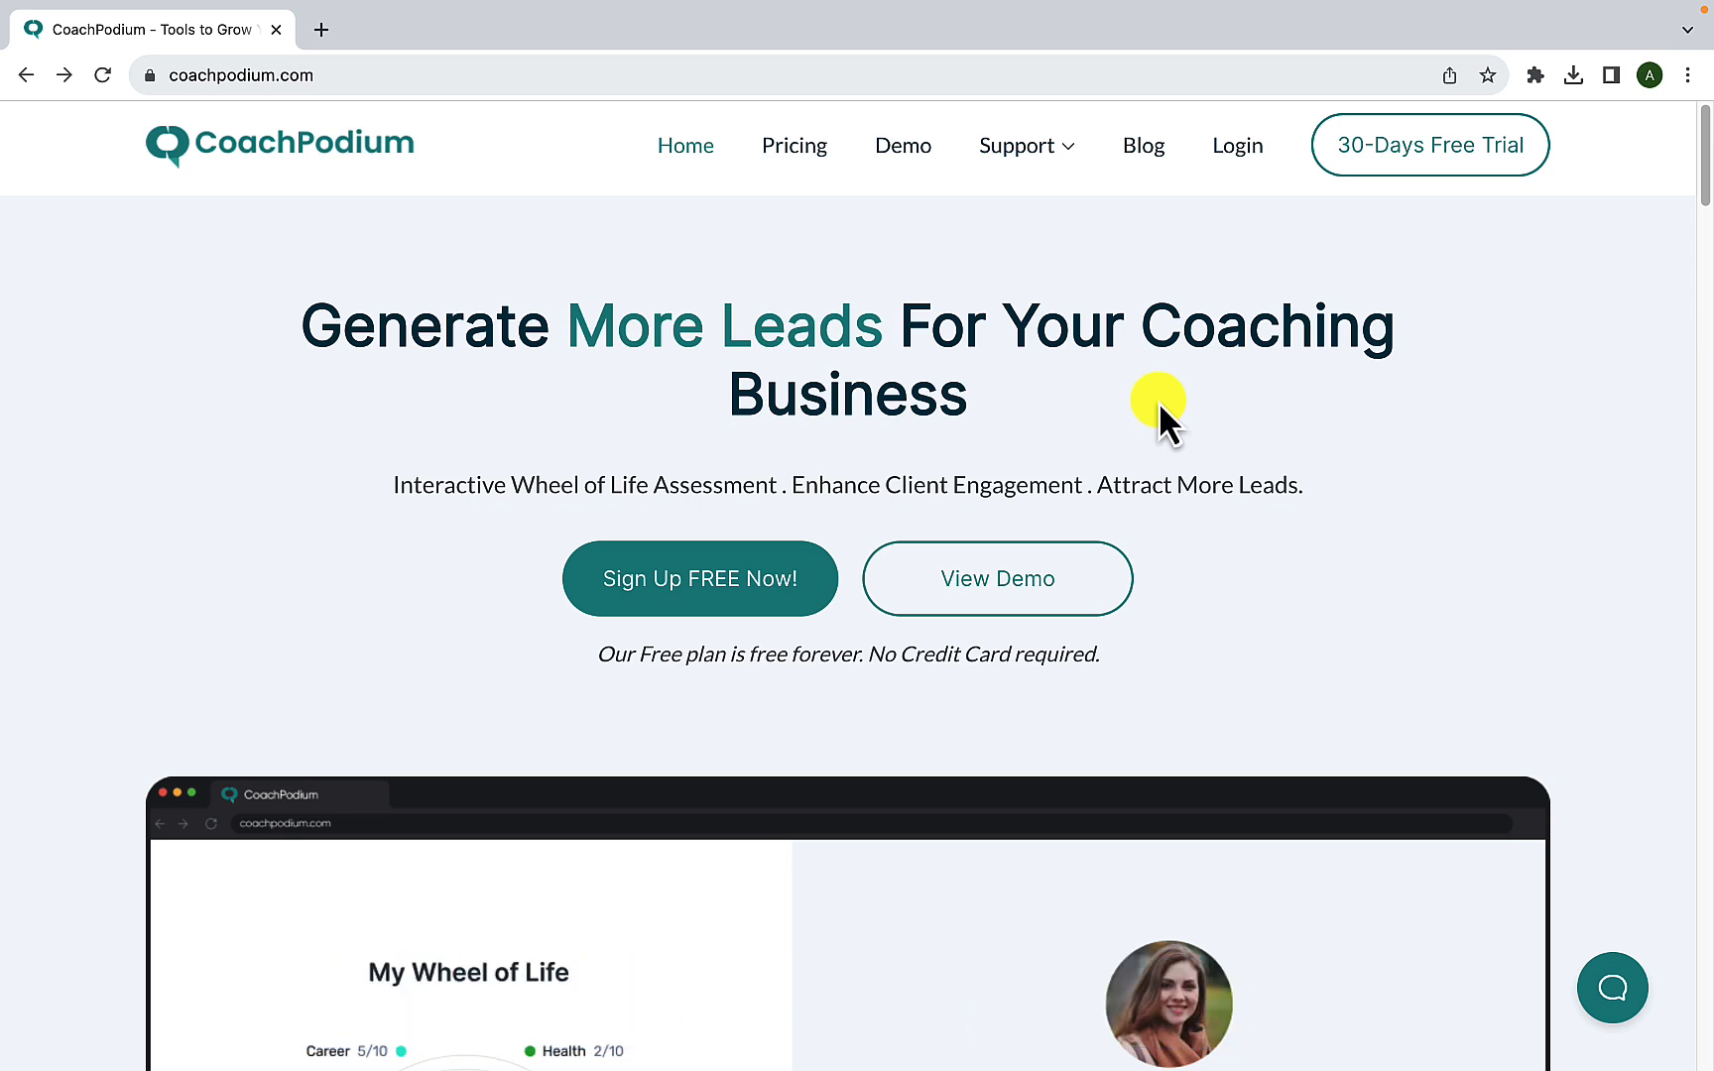
- Log in to CoachPodium by signing in with a Google account
{"action": "left_click", "coordinate": [1246, 158]}
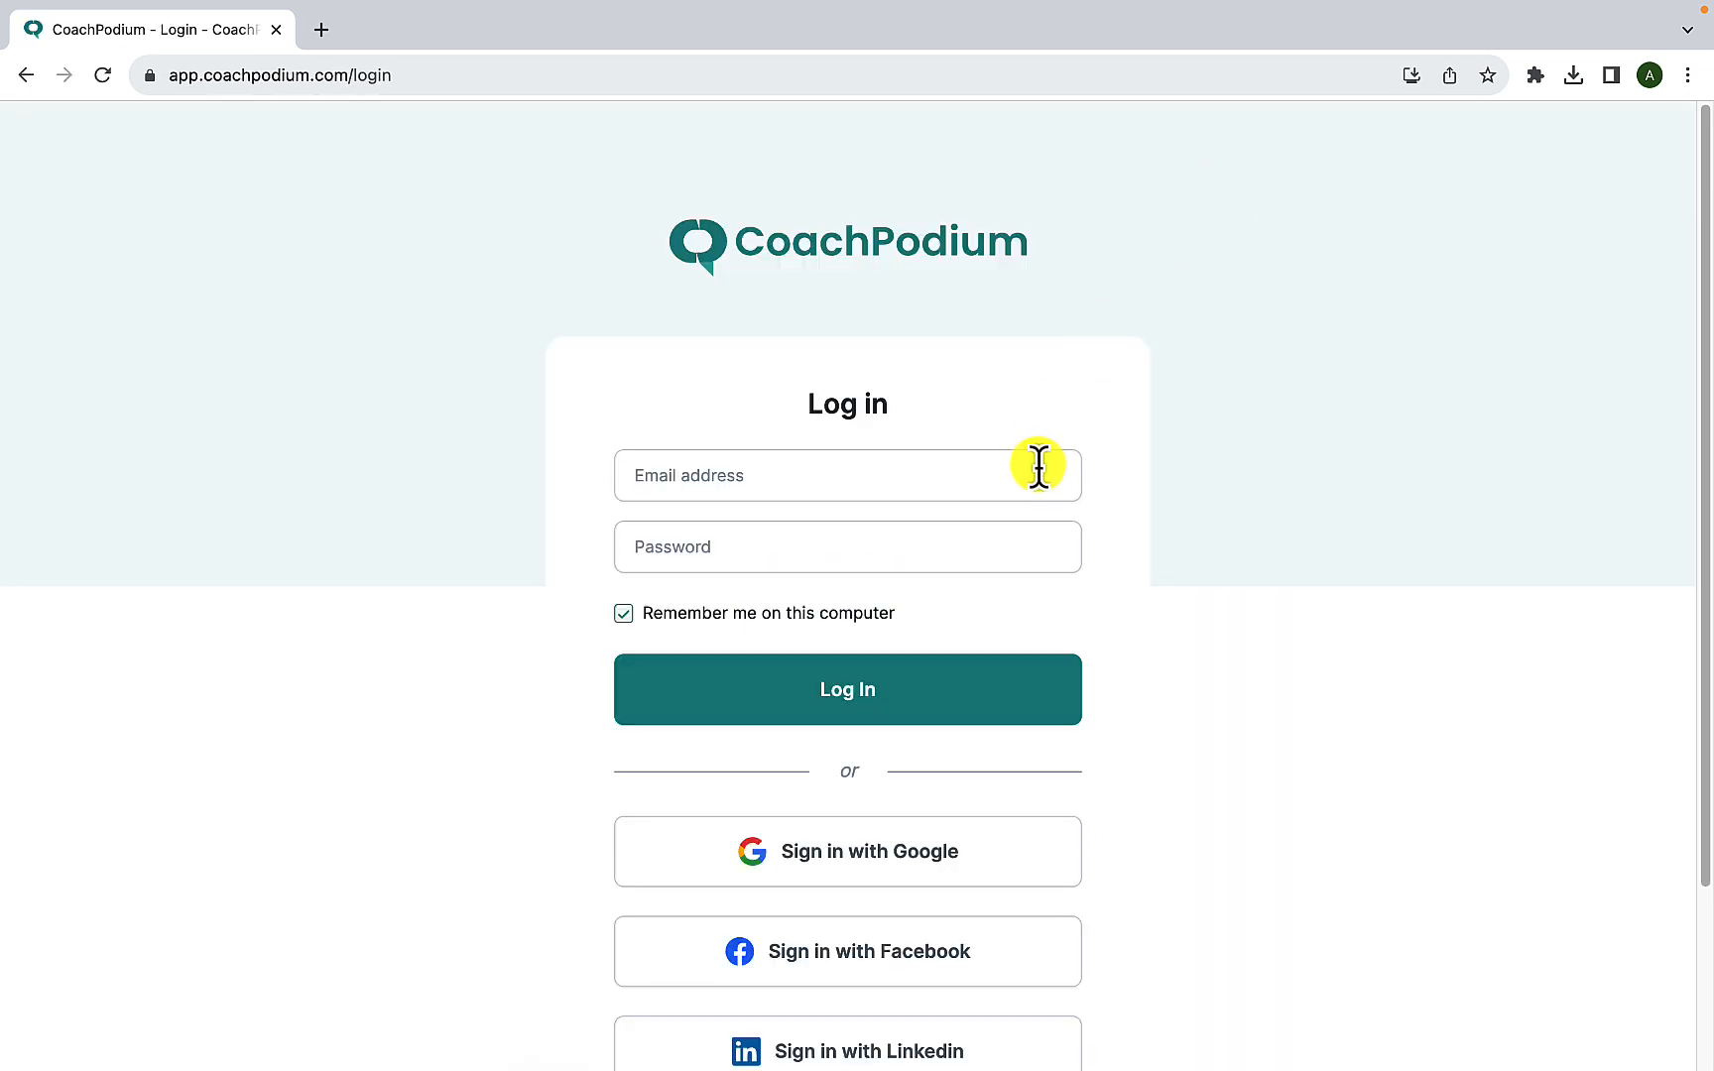
{"action": "scroll", "coordinate": [1018, 528], "scroll_direction": "down", "scroll_amount": 2}
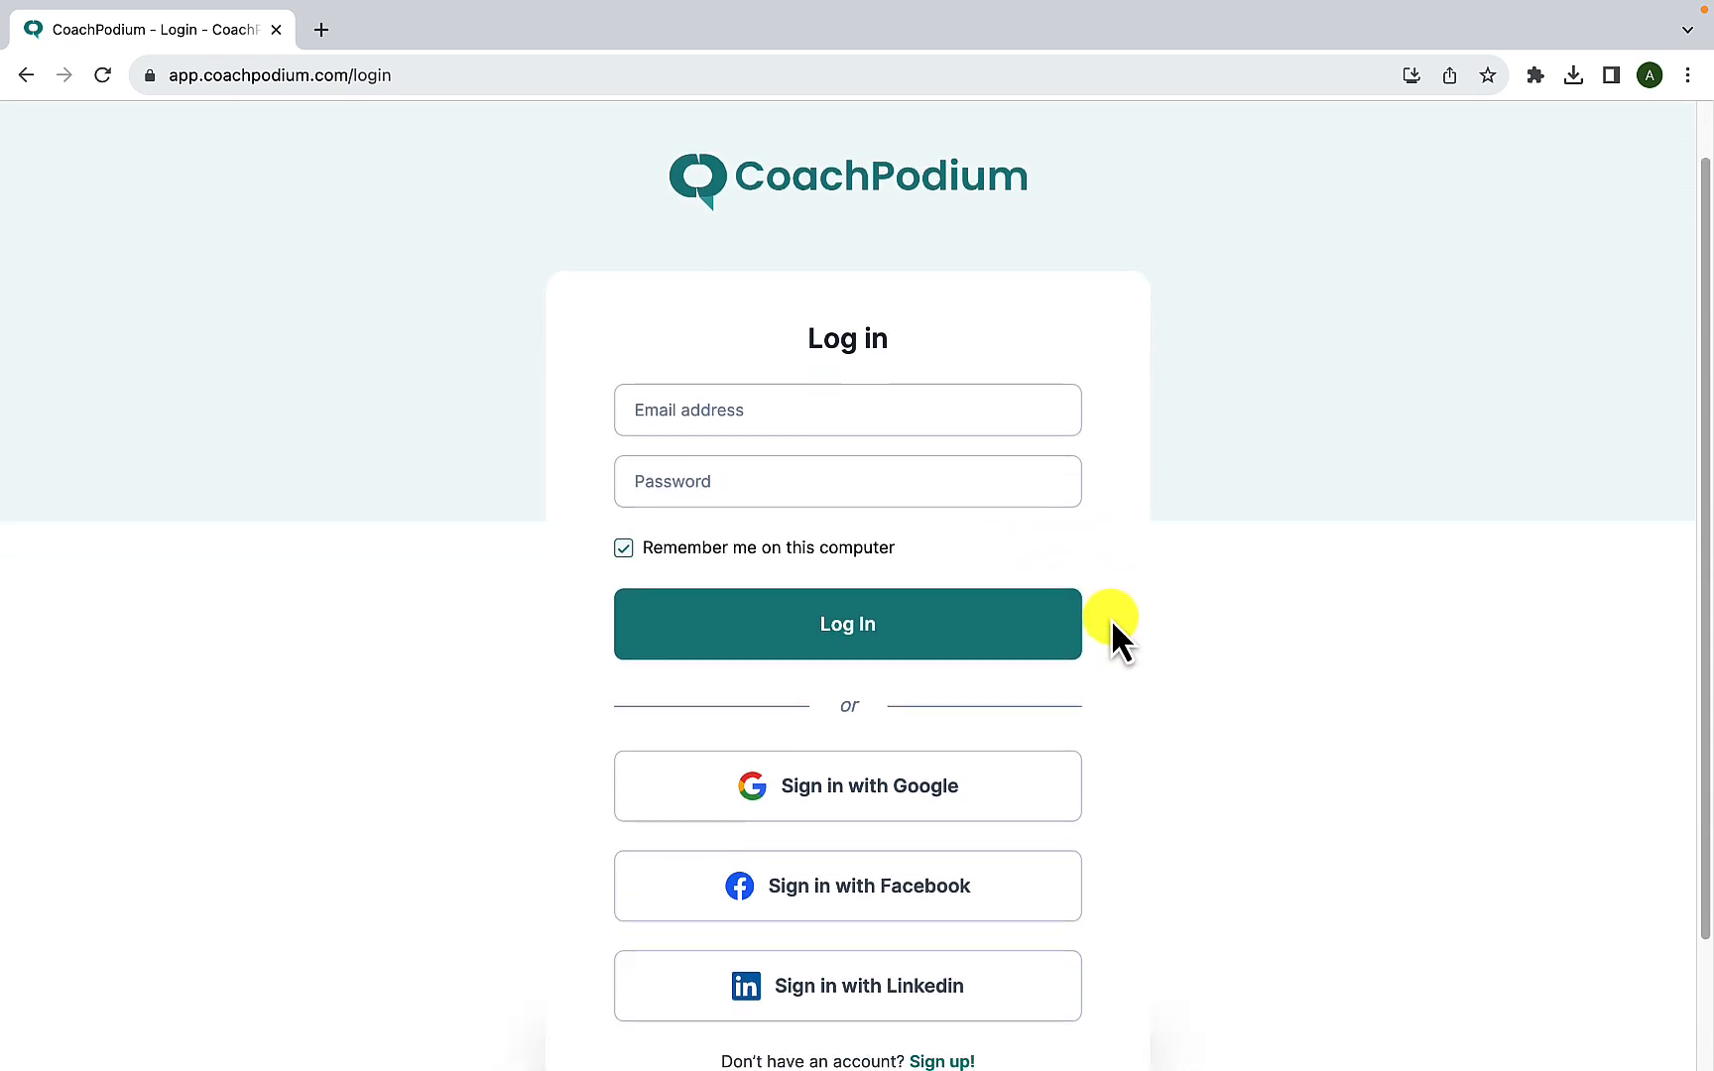
{"action": "scroll", "coordinate": [1111, 621], "scroll_direction": "down", "scroll_amount": 2}
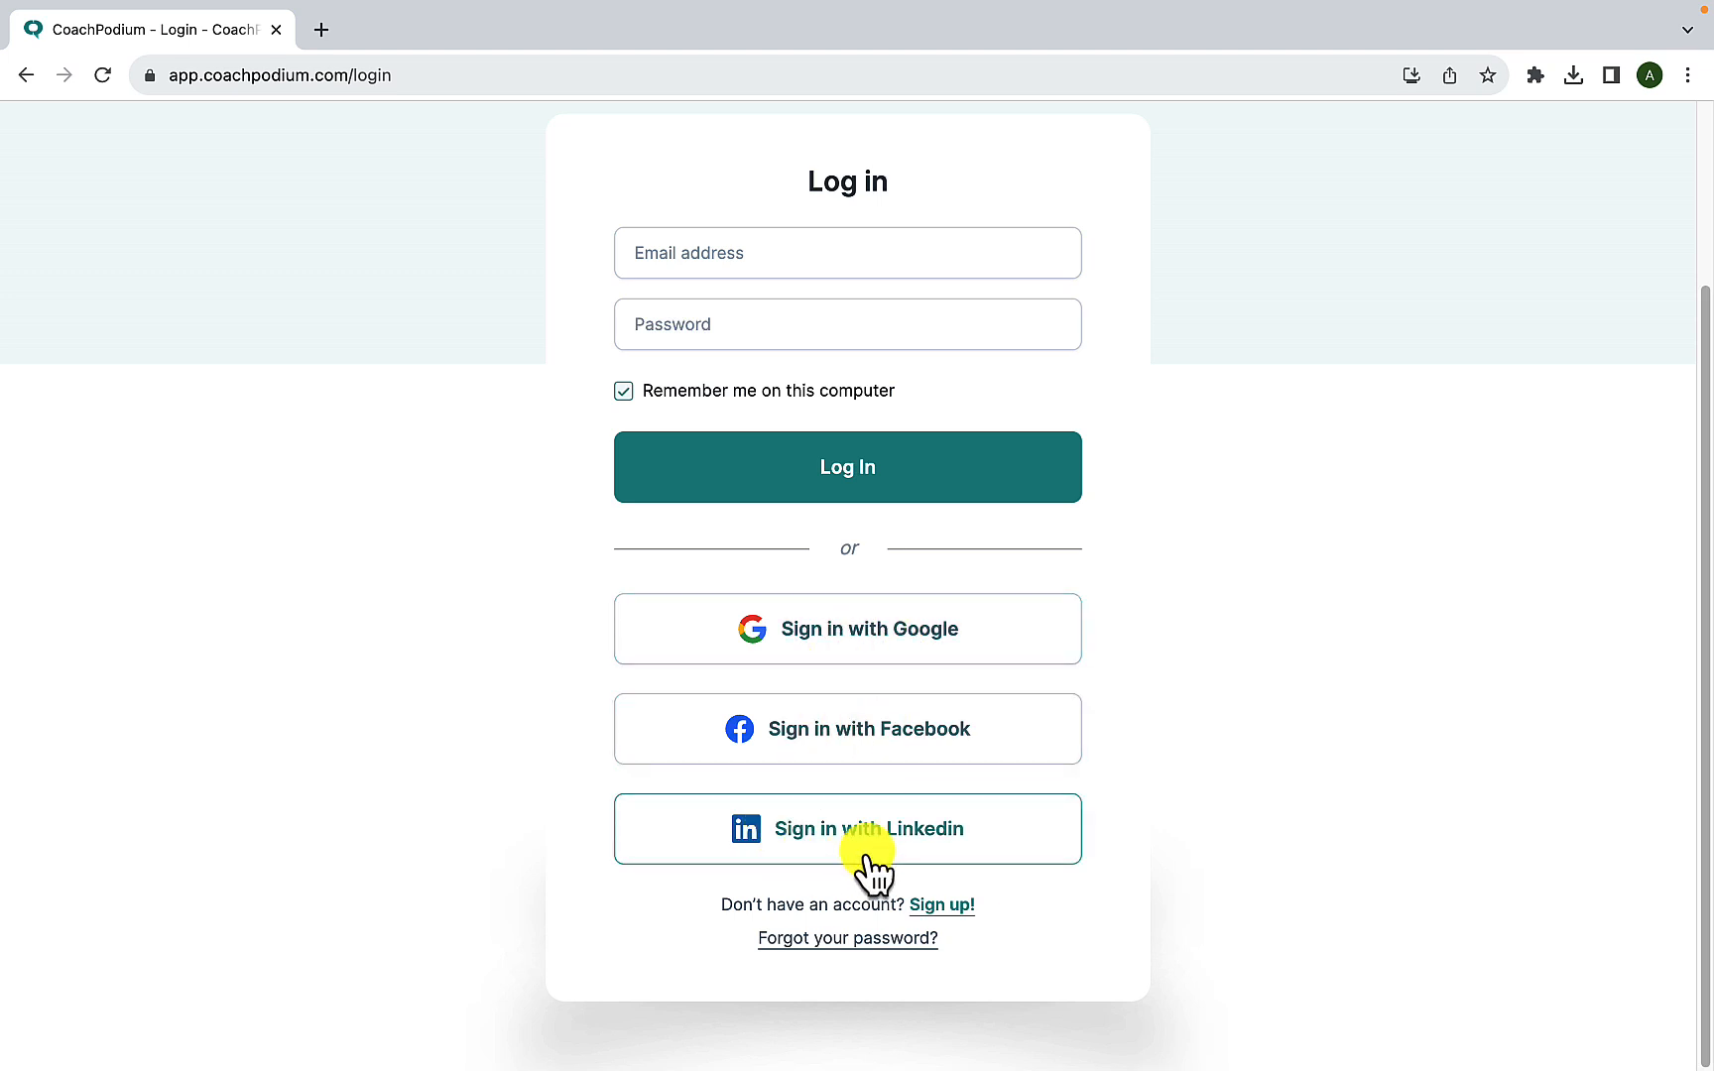
{"action": "left_click", "coordinate": [870, 645]}
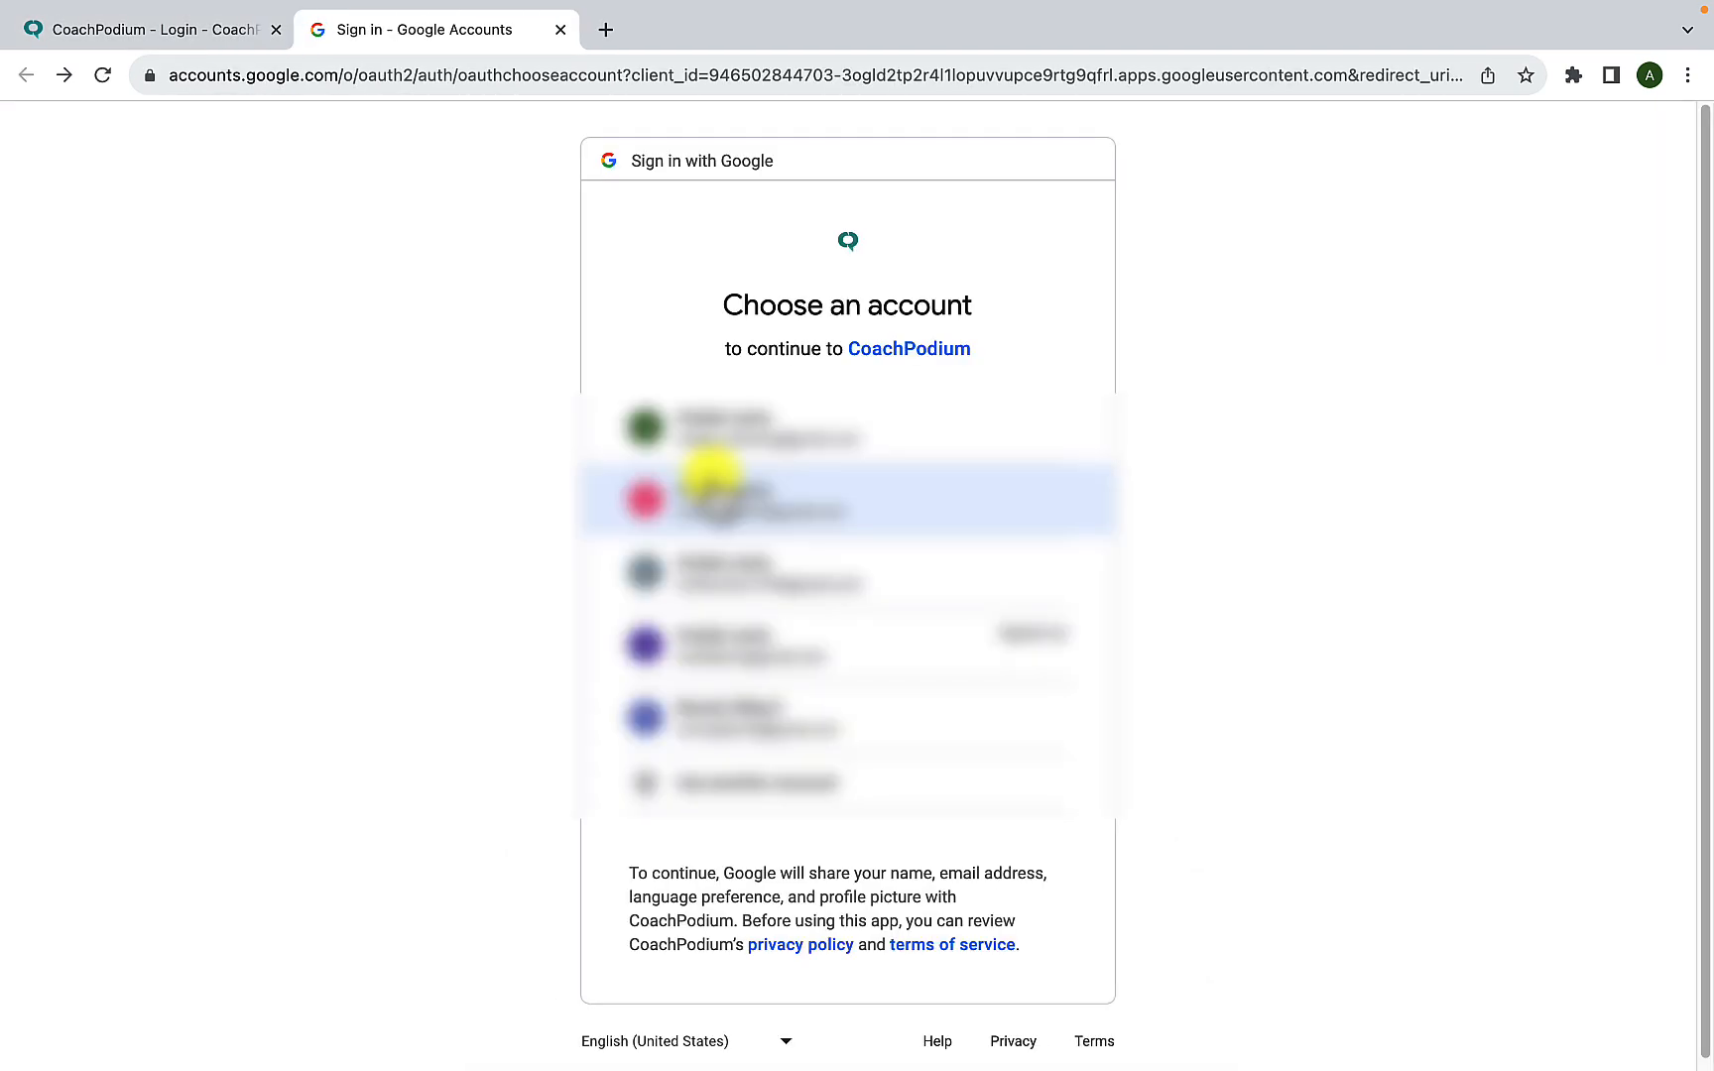
{"action": "left_click", "coordinate": [748, 590]}
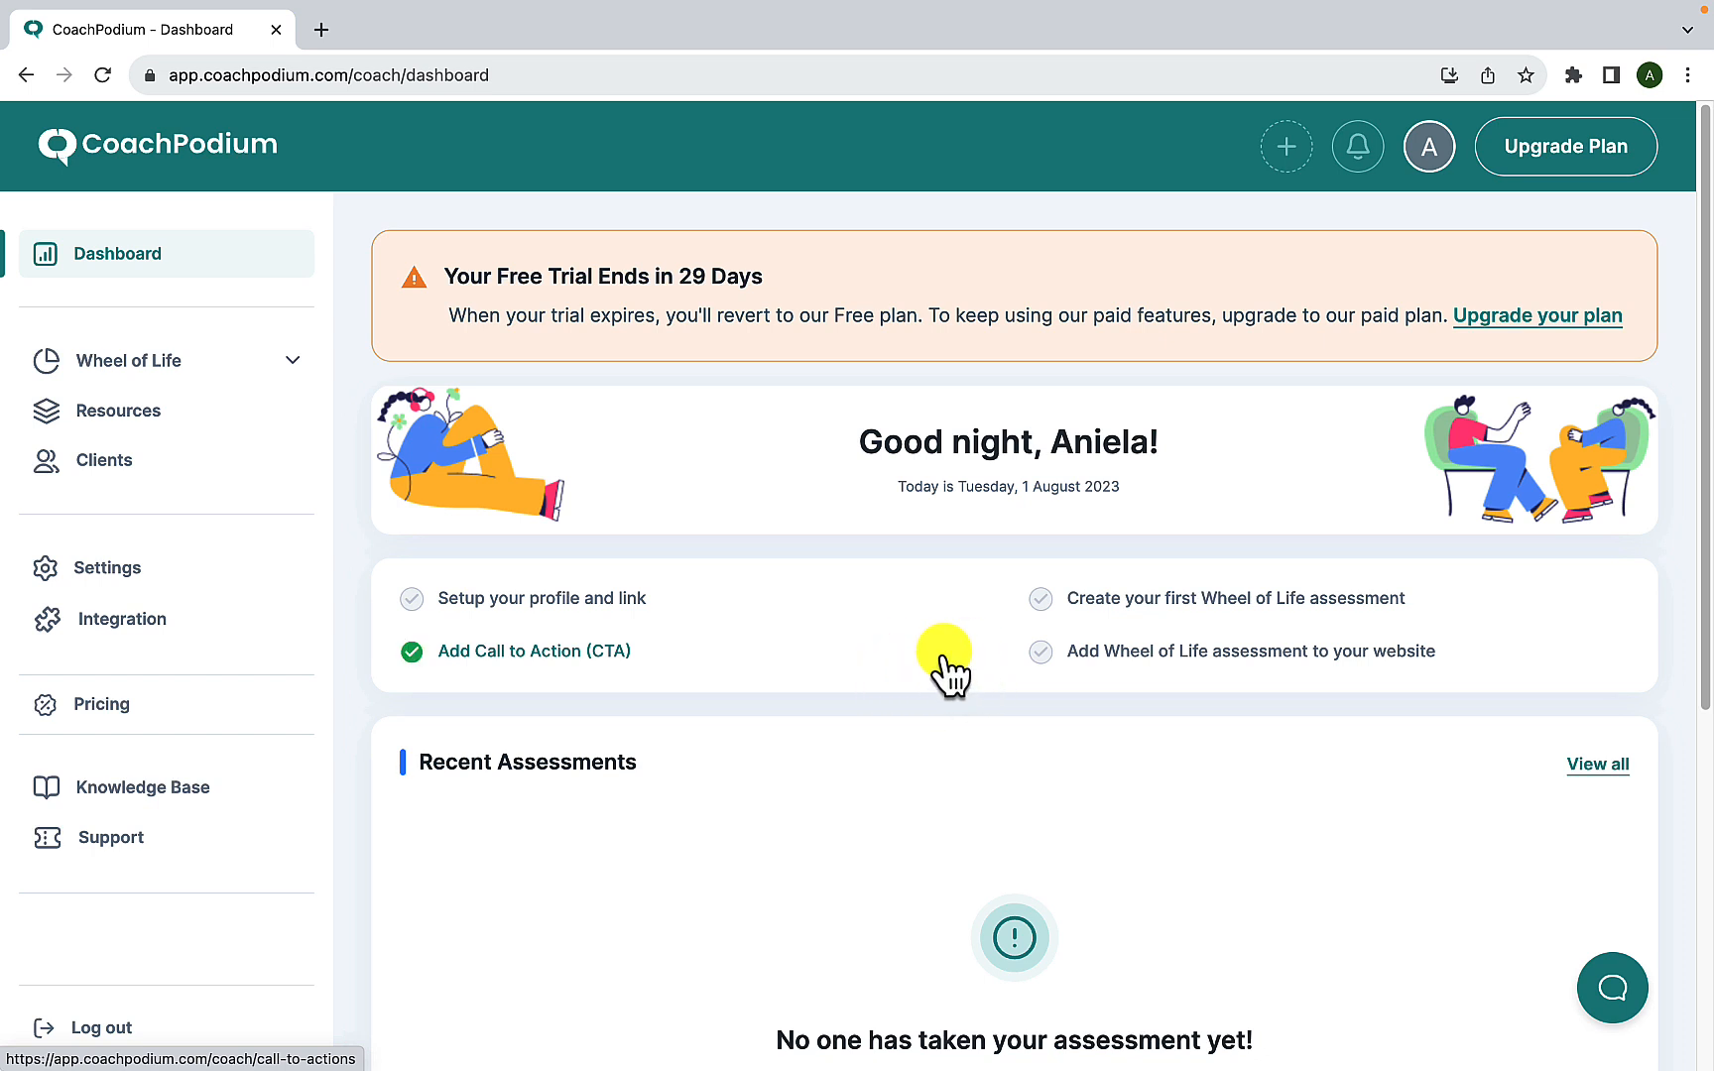
- Open the profile and link setup and upload the portrait JPG (580×820) from Downloads as the profile photo
{"action": "left_click", "coordinate": [606, 608]}
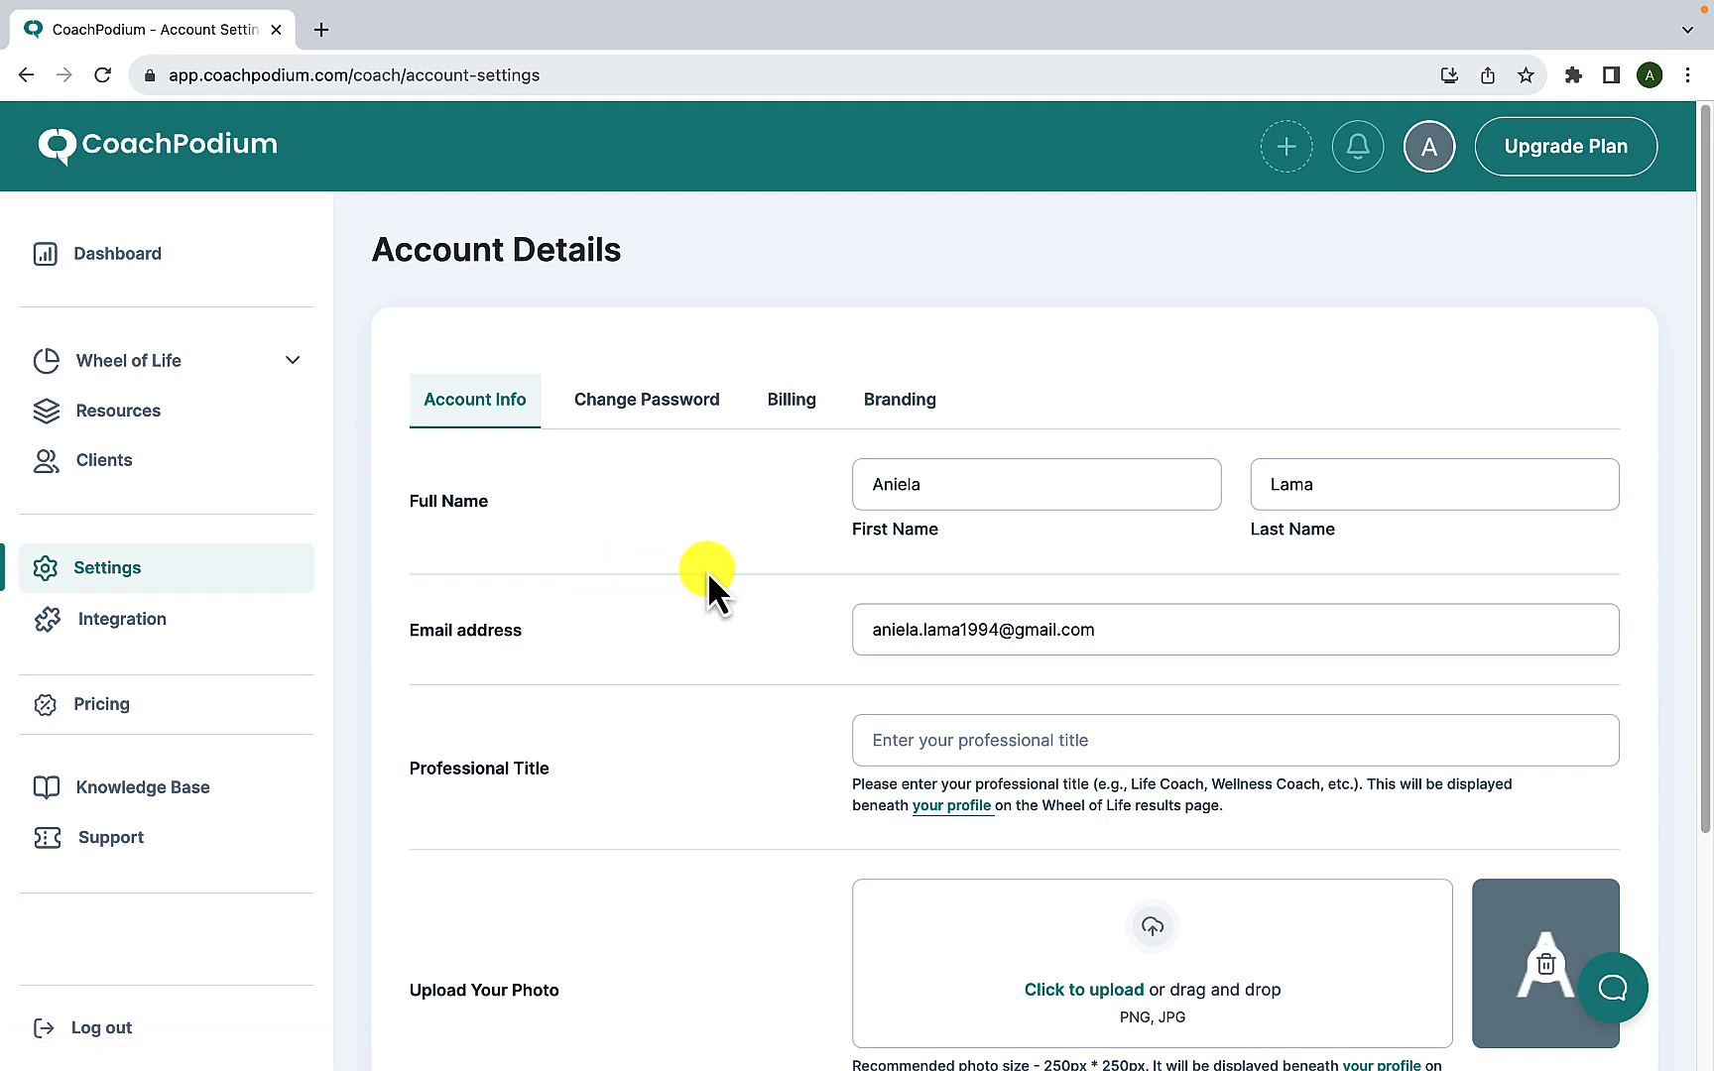
{"action": "scroll", "coordinate": [817, 663], "scroll_direction": "down", "scroll_amount": 3}
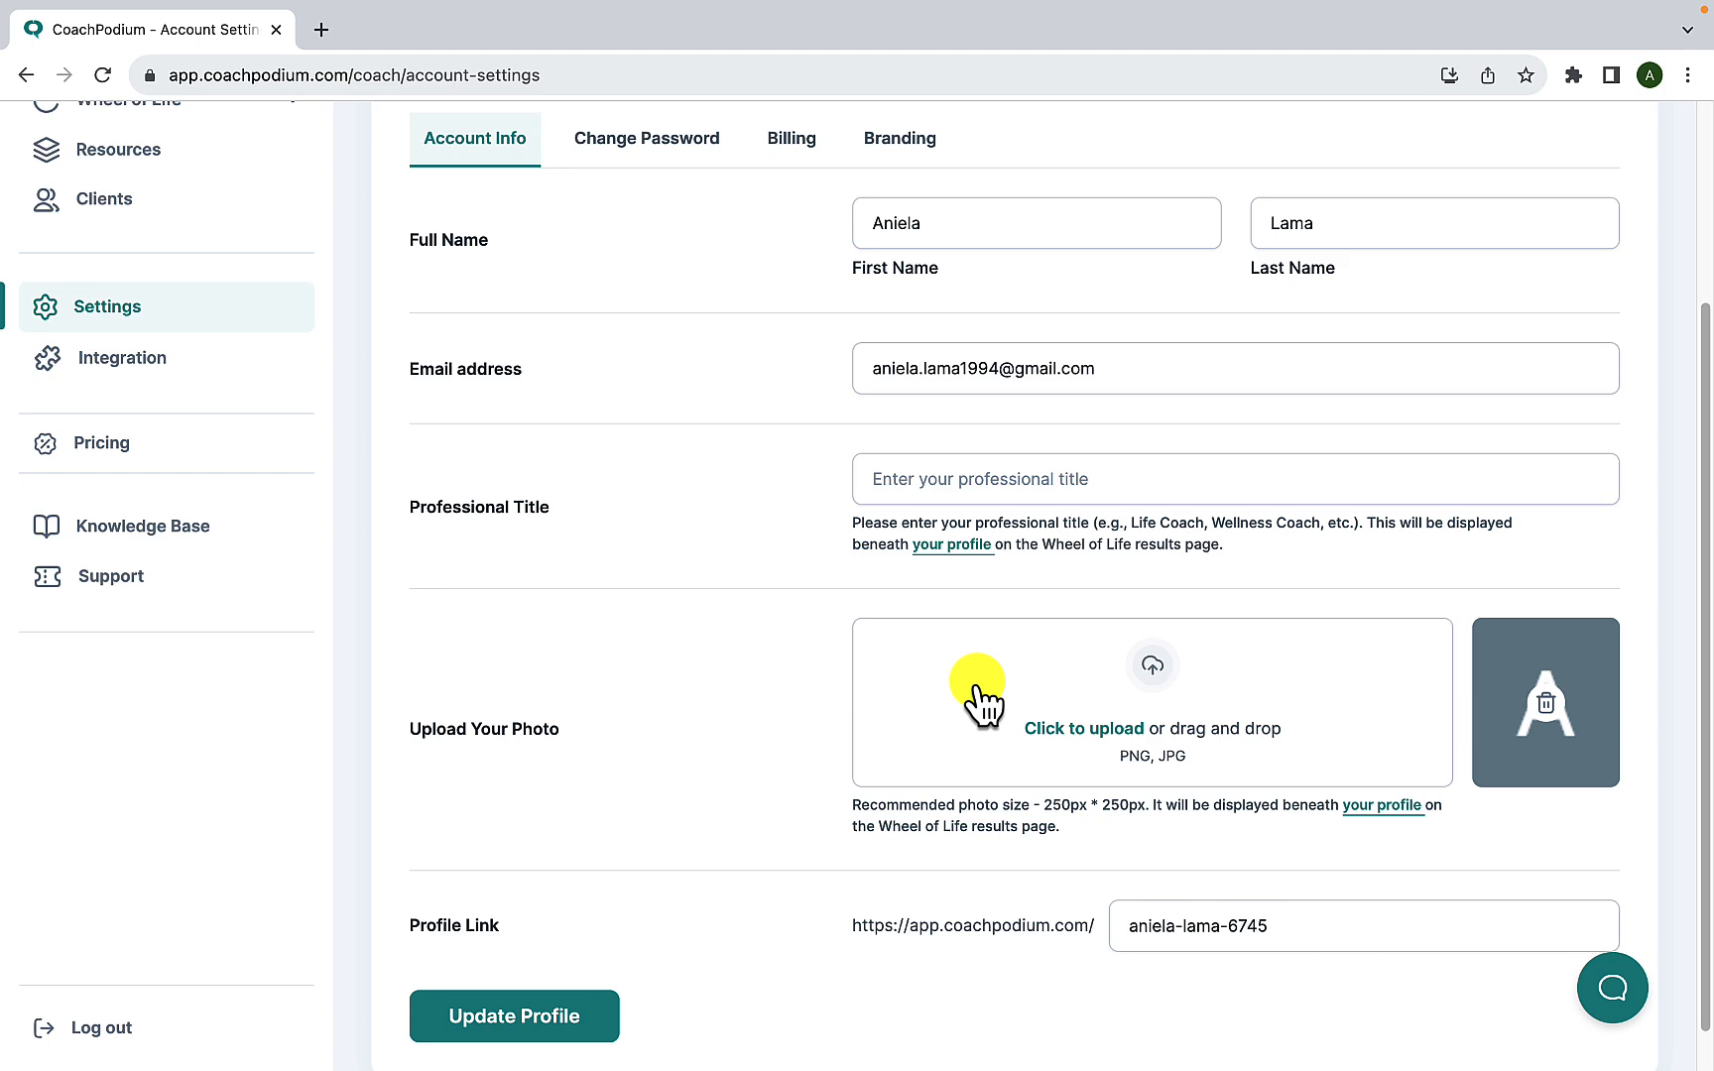
{"action": "left_click", "coordinate": [1152, 680]}
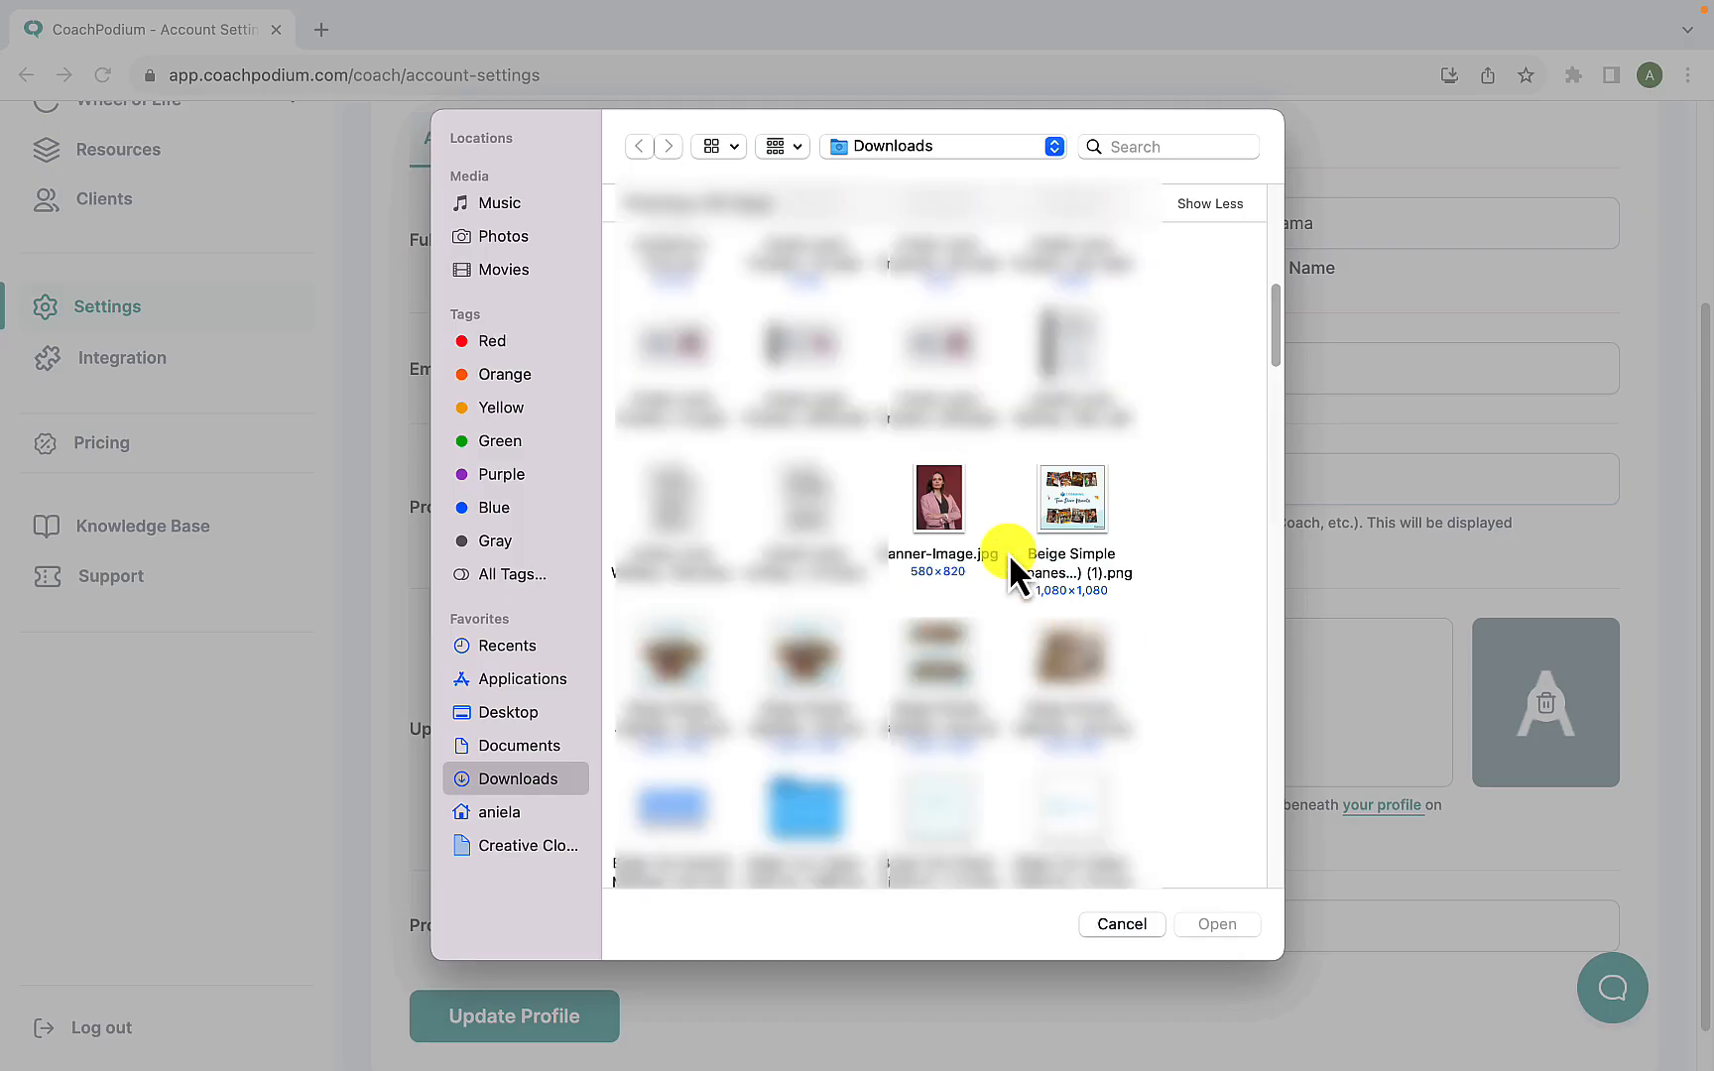
{"action": "left_click", "coordinate": [951, 508]}
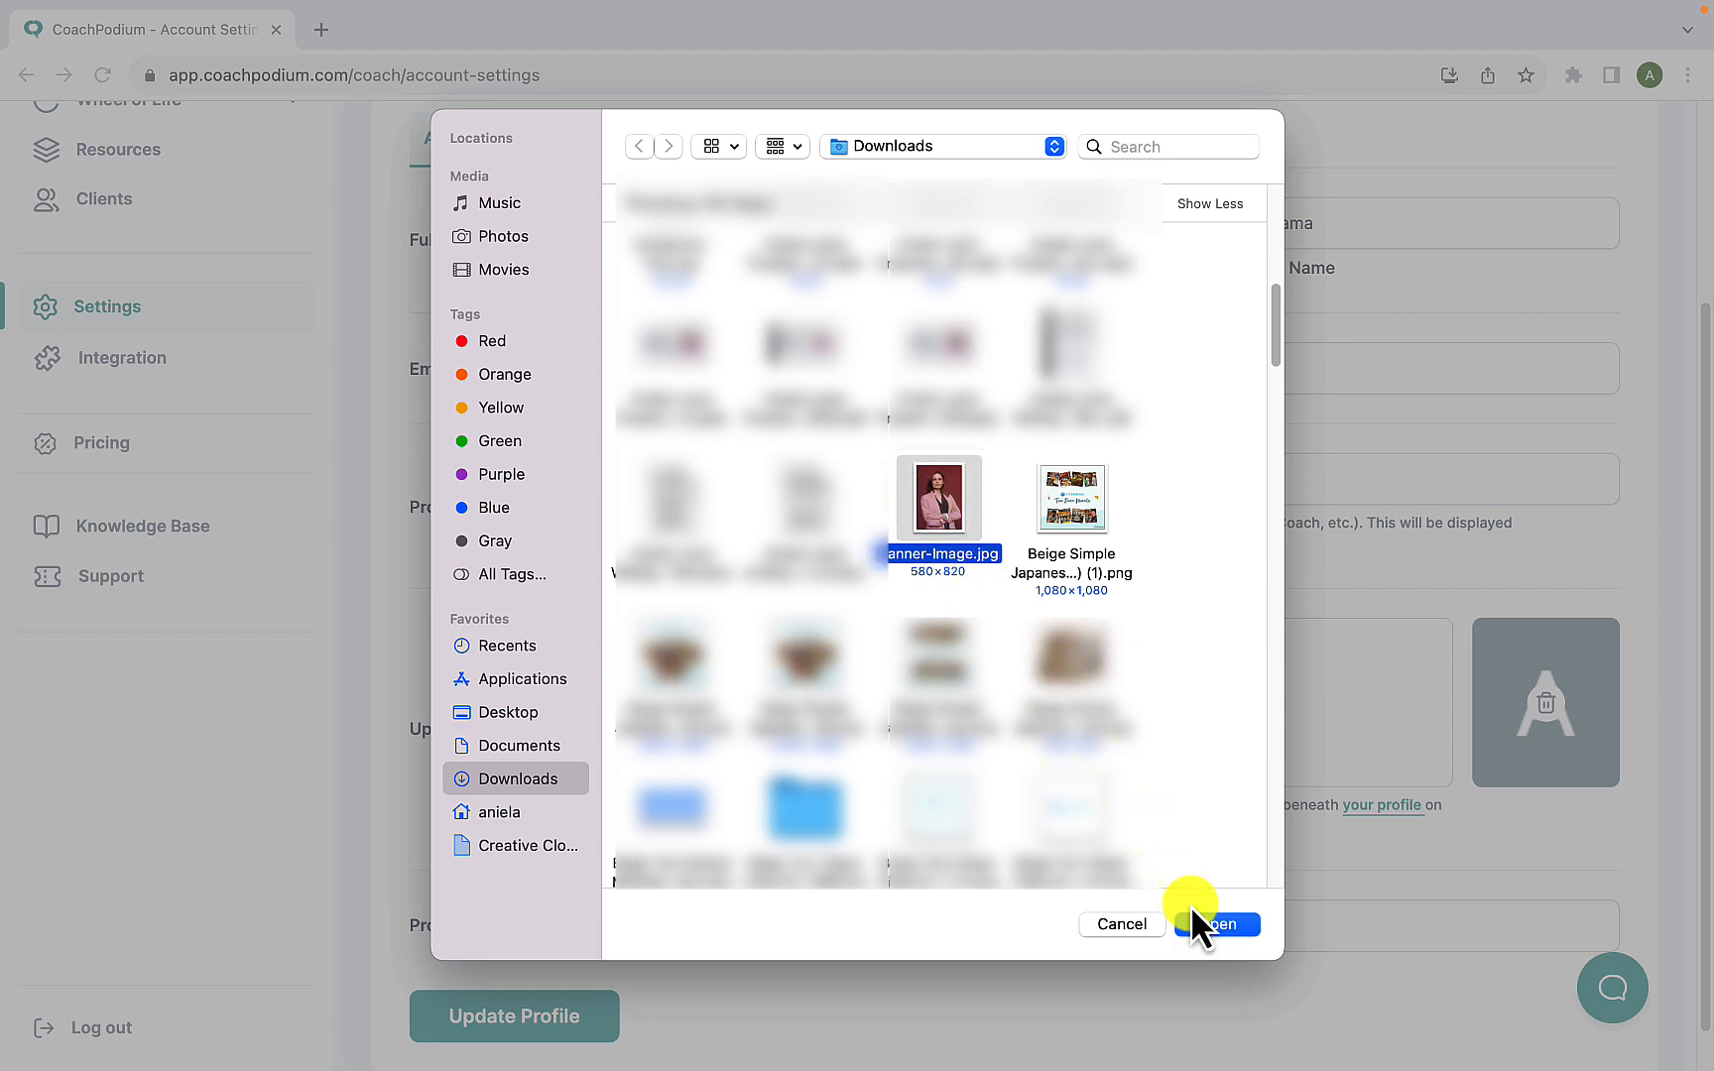
{"action": "left_click", "coordinate": [1214, 923]}
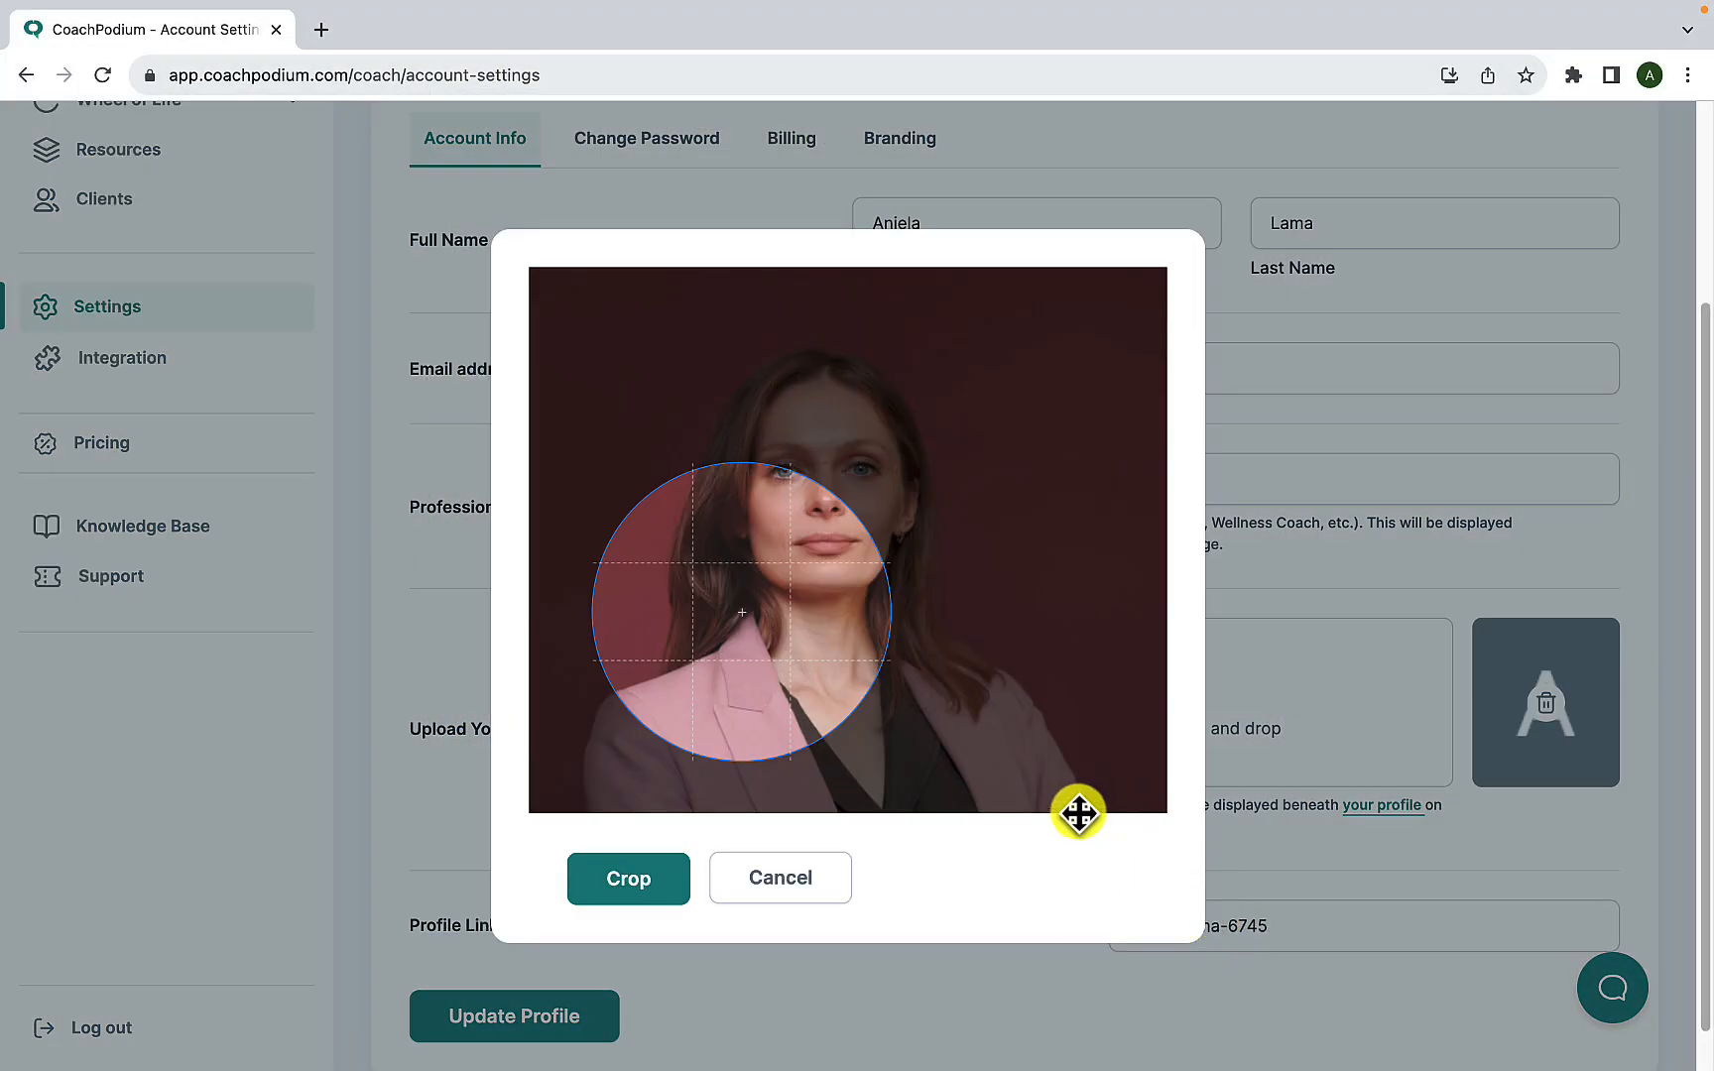
- Shrink and reposition the portrait so the face is centred in the circular crop area, and crop the photo
{"action": "left_click_drag", "start_coordinate": [769, 689], "coordinate": [699, 802]}
{"action": "scroll", "coordinate": [758, 700], "scroll_direction": "down", "scroll_amount": 5}
{"action": "scroll", "coordinate": [759, 700], "scroll_direction": "up", "scroll_amount": 2}
{"action": "scroll", "coordinate": [759, 700], "scroll_direction": "down", "scroll_amount": 3}
{"action": "left_click_drag", "start_coordinate": [757, 700], "coordinate": [734, 627]}
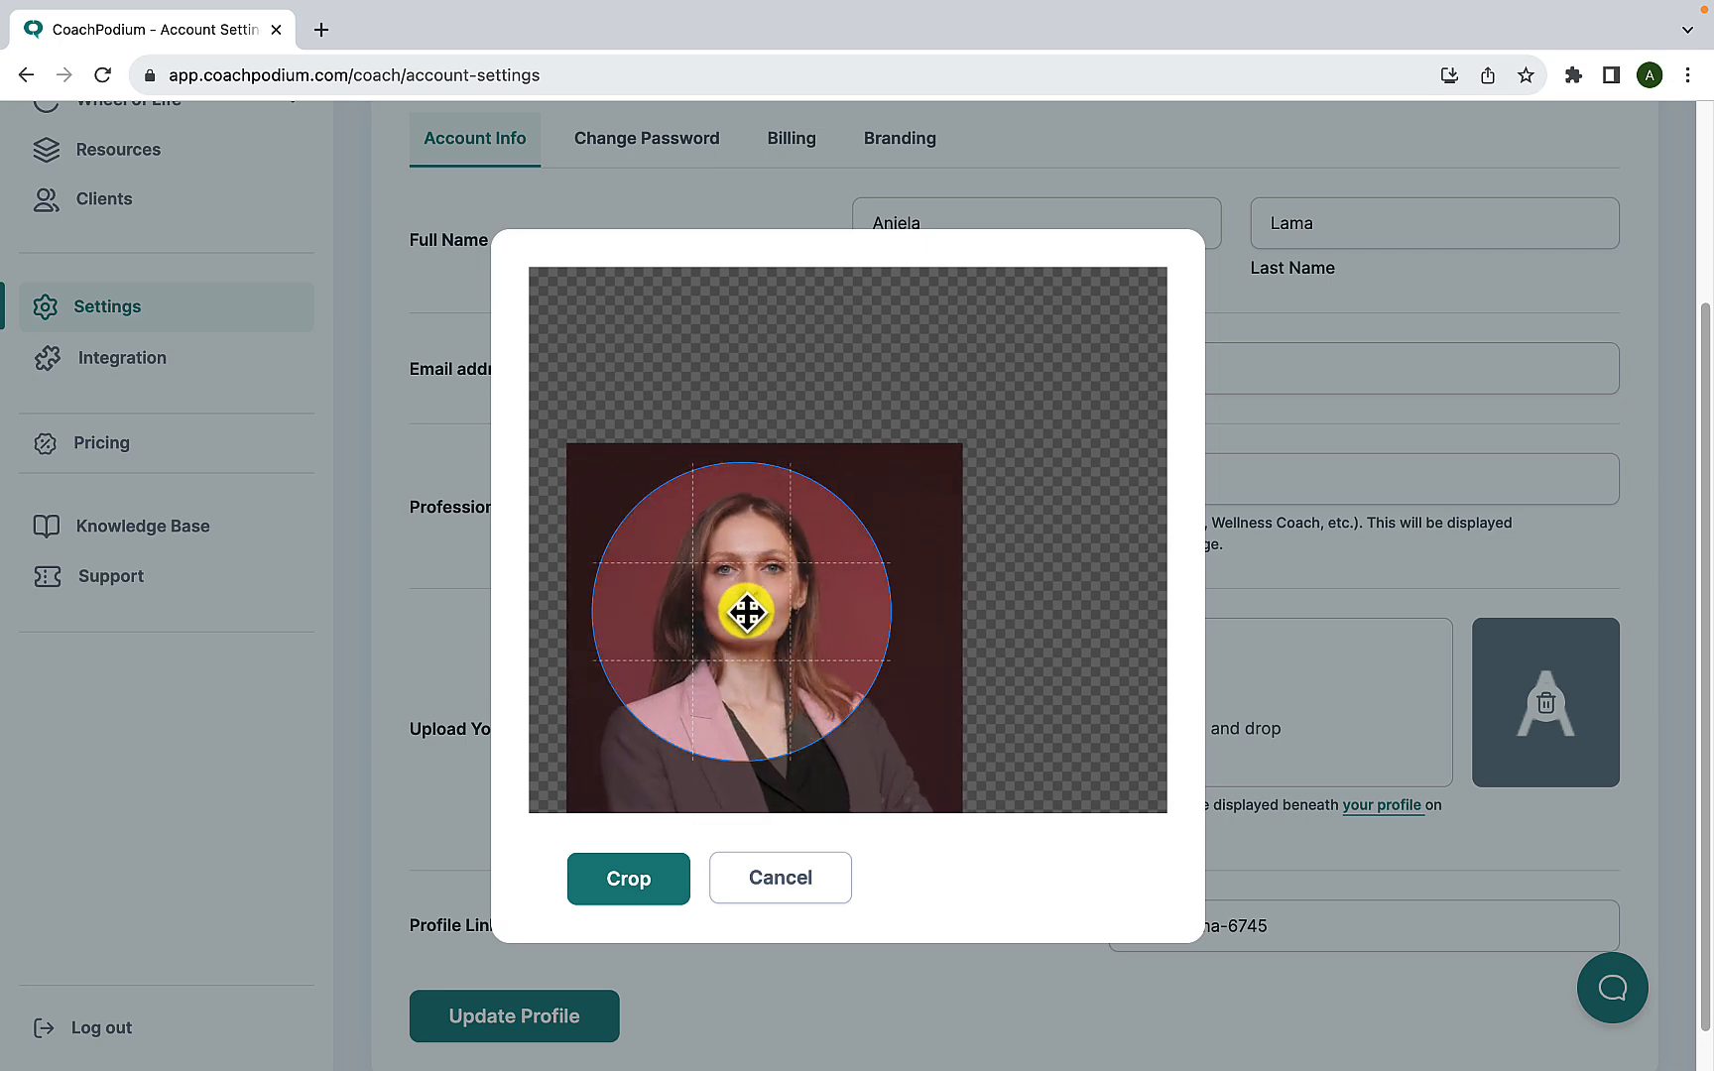
{"action": "left_click", "coordinate": [629, 878]}
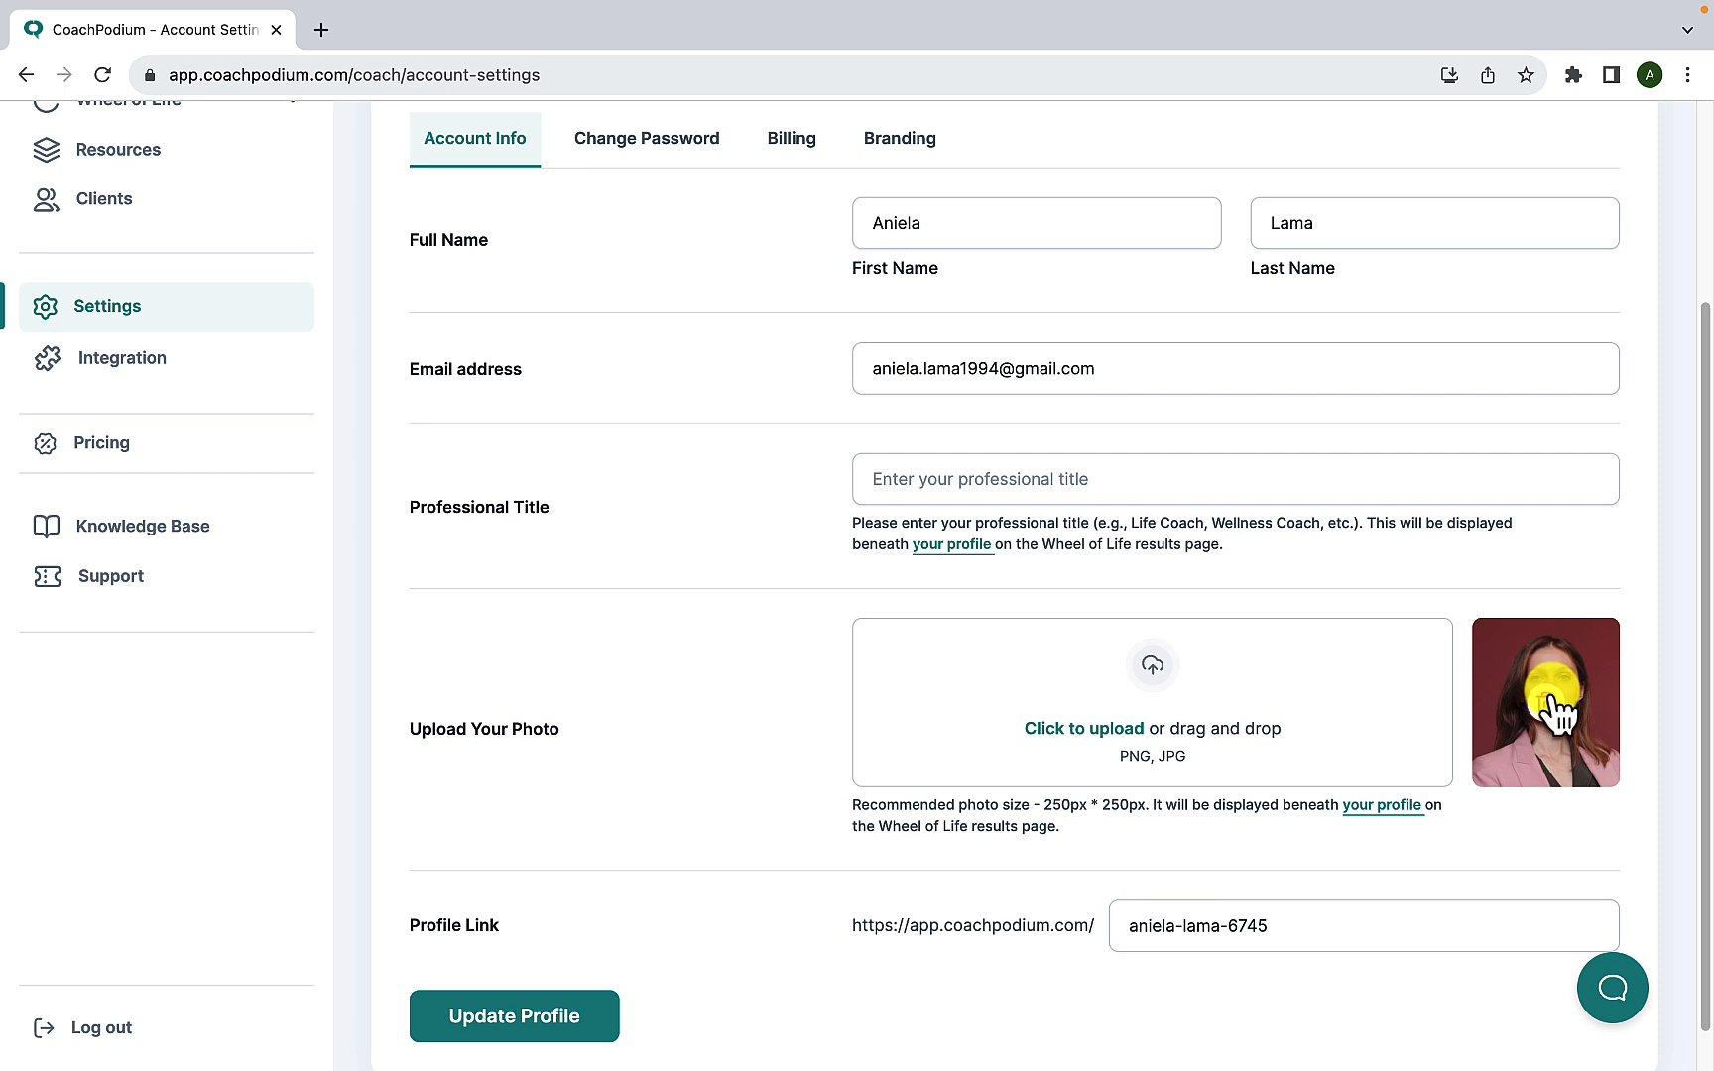
- Preview how the profile appears on the Wheel of Life results page, and update the profile with the new photo
{"action": "left_click", "coordinate": [1421, 806]}
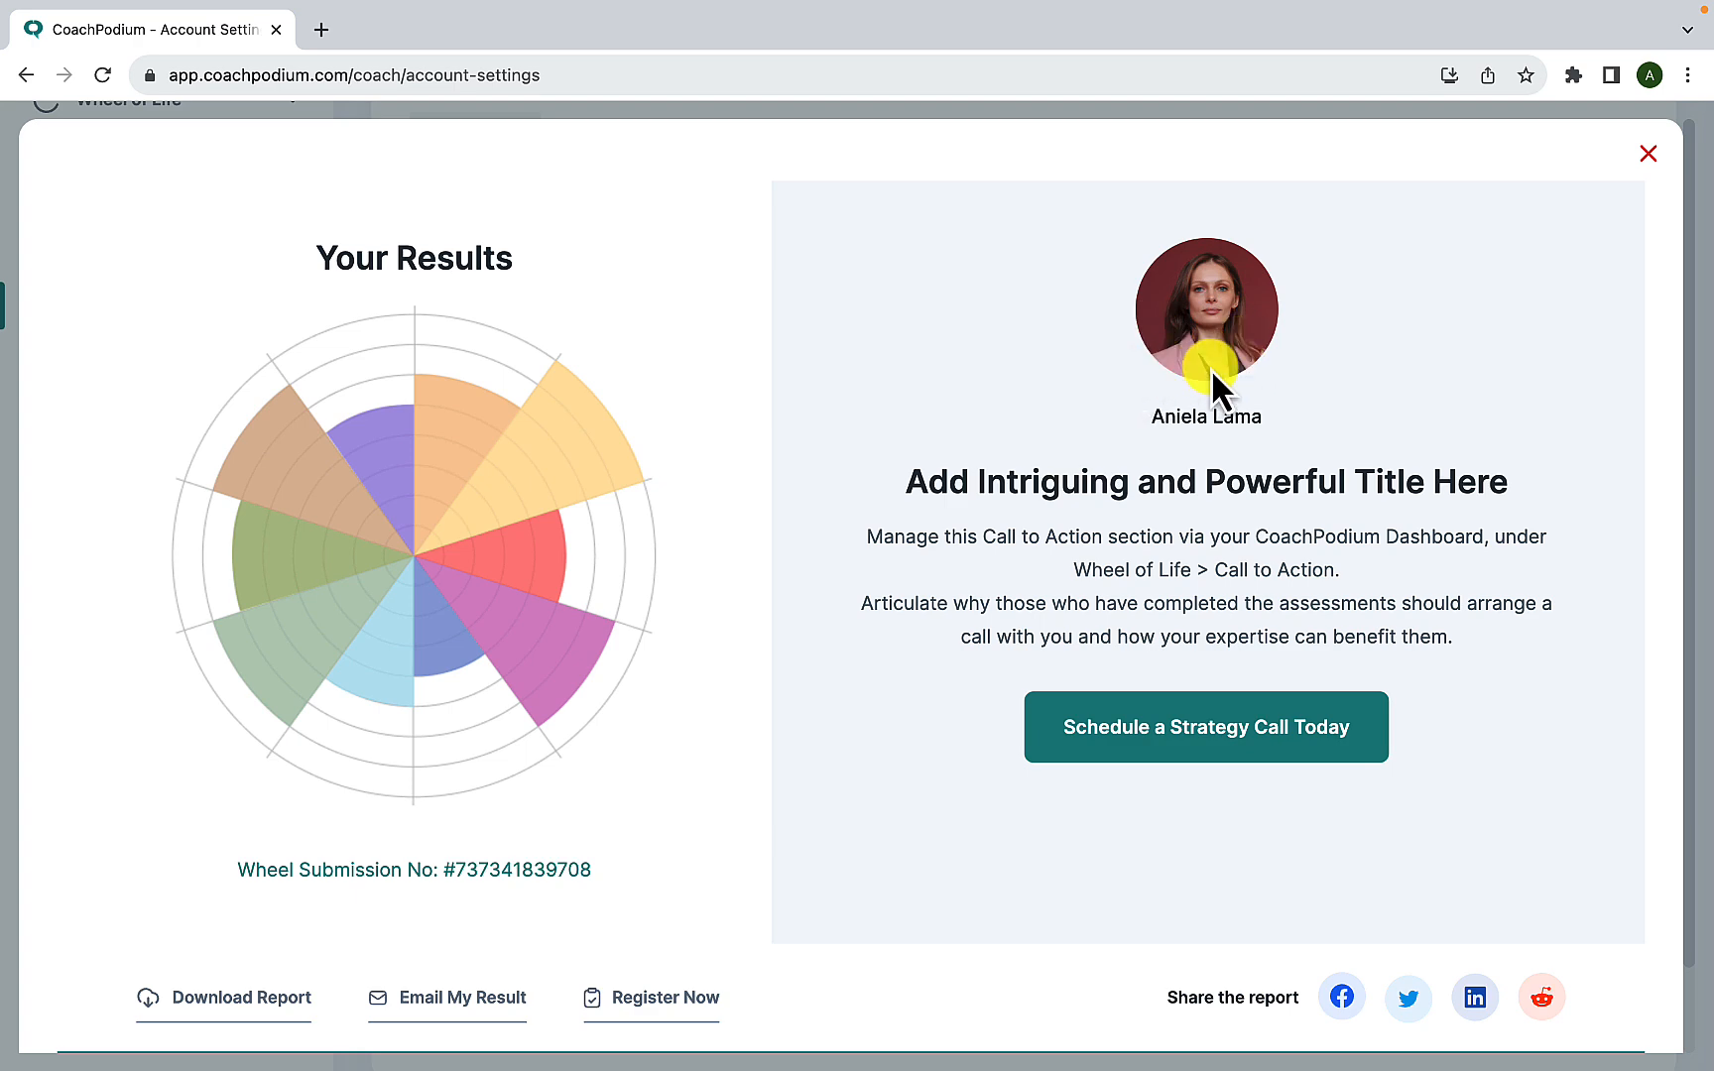
{"action": "left_click", "coordinate": [1656, 156]}
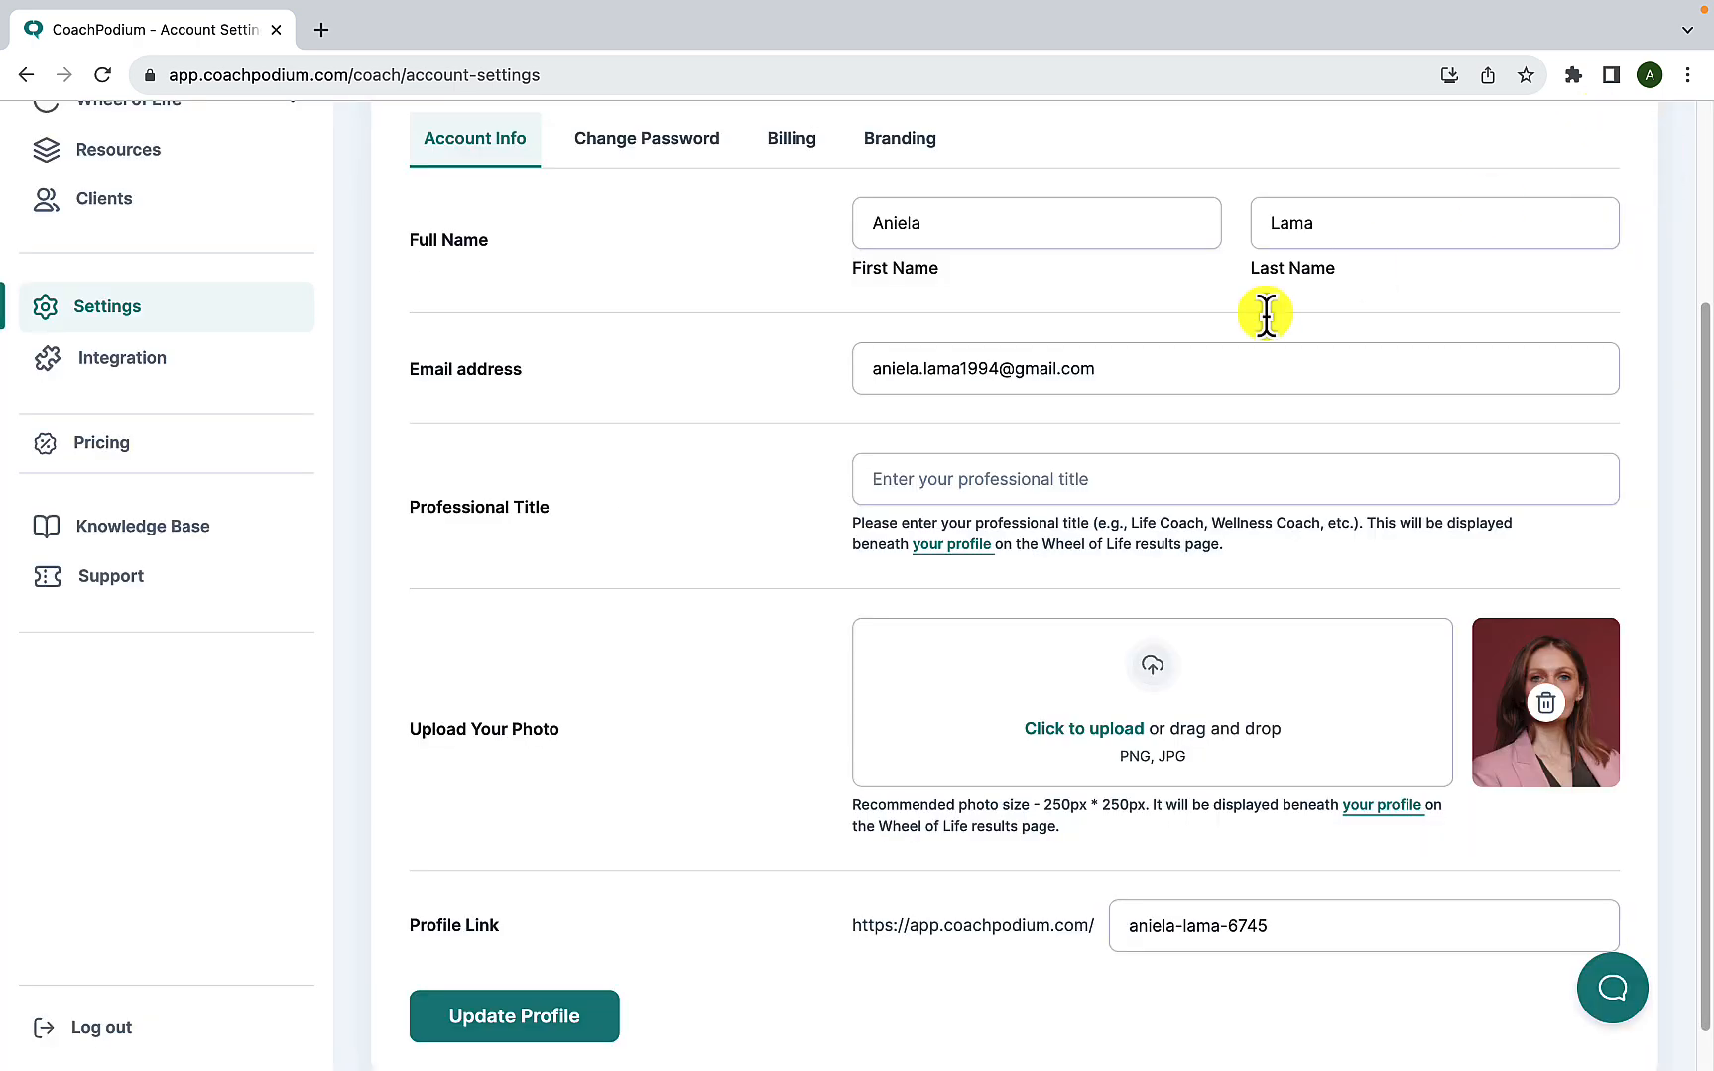
{"action": "scroll", "coordinate": [884, 729], "scroll_direction": "down", "scroll_amount": 1}
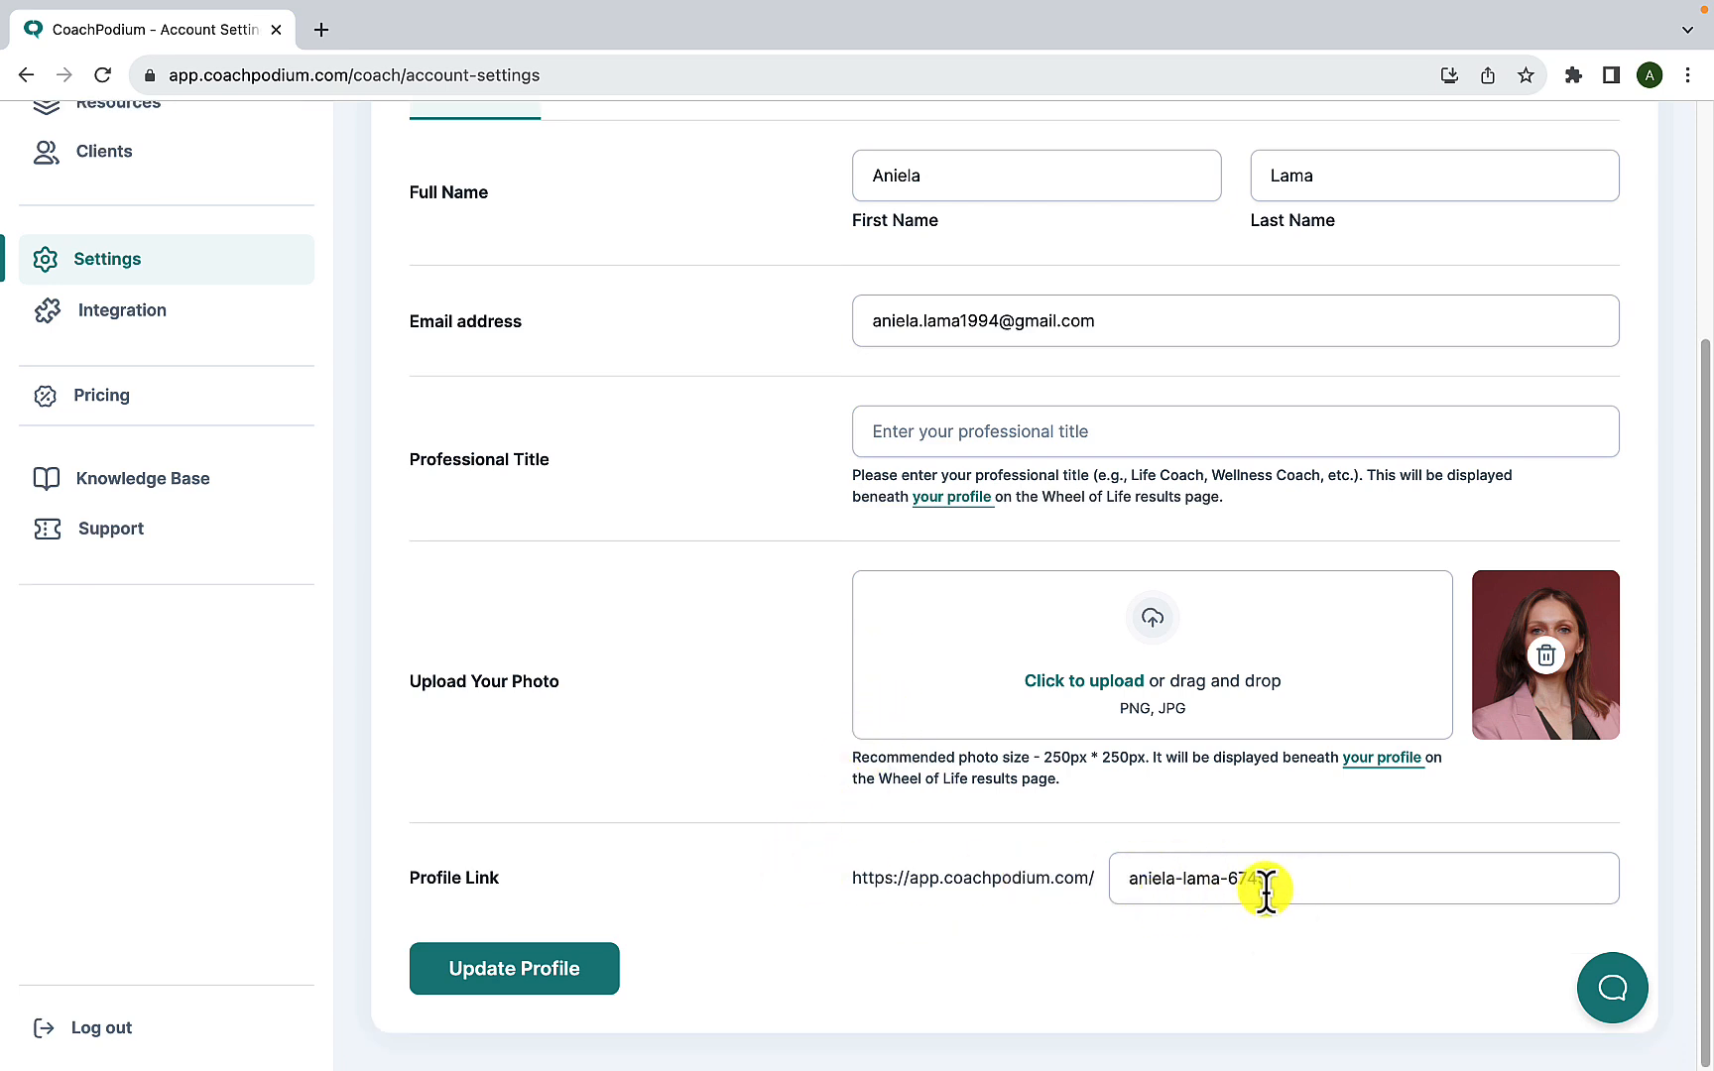
{"action": "left_click", "coordinate": [555, 977]}
{"action": "scroll", "coordinate": [577, 861], "scroll_direction": "up", "scroll_amount": 1}
{"action": "scroll", "coordinate": [577, 858], "scroll_direction": "up", "scroll_amount": 3}
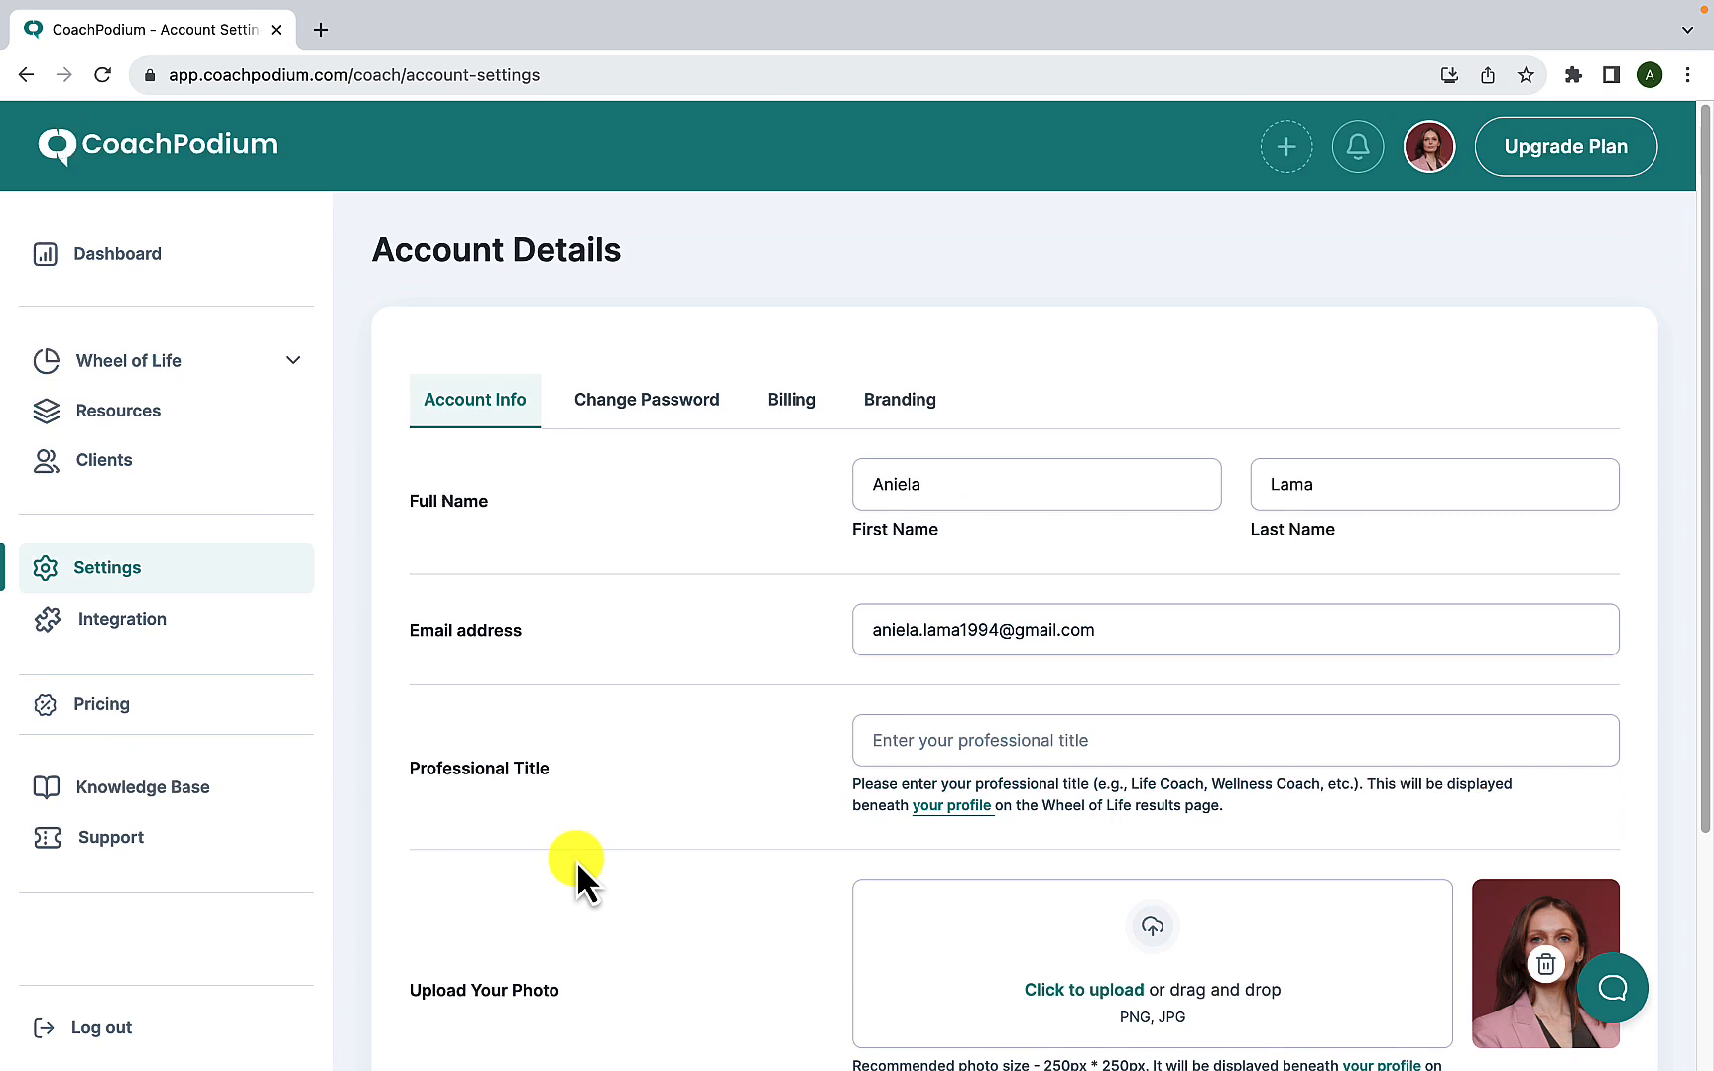
- Return to the dashboard and start a new Wheel of Life assessment
{"action": "left_click", "coordinate": [154, 273]}
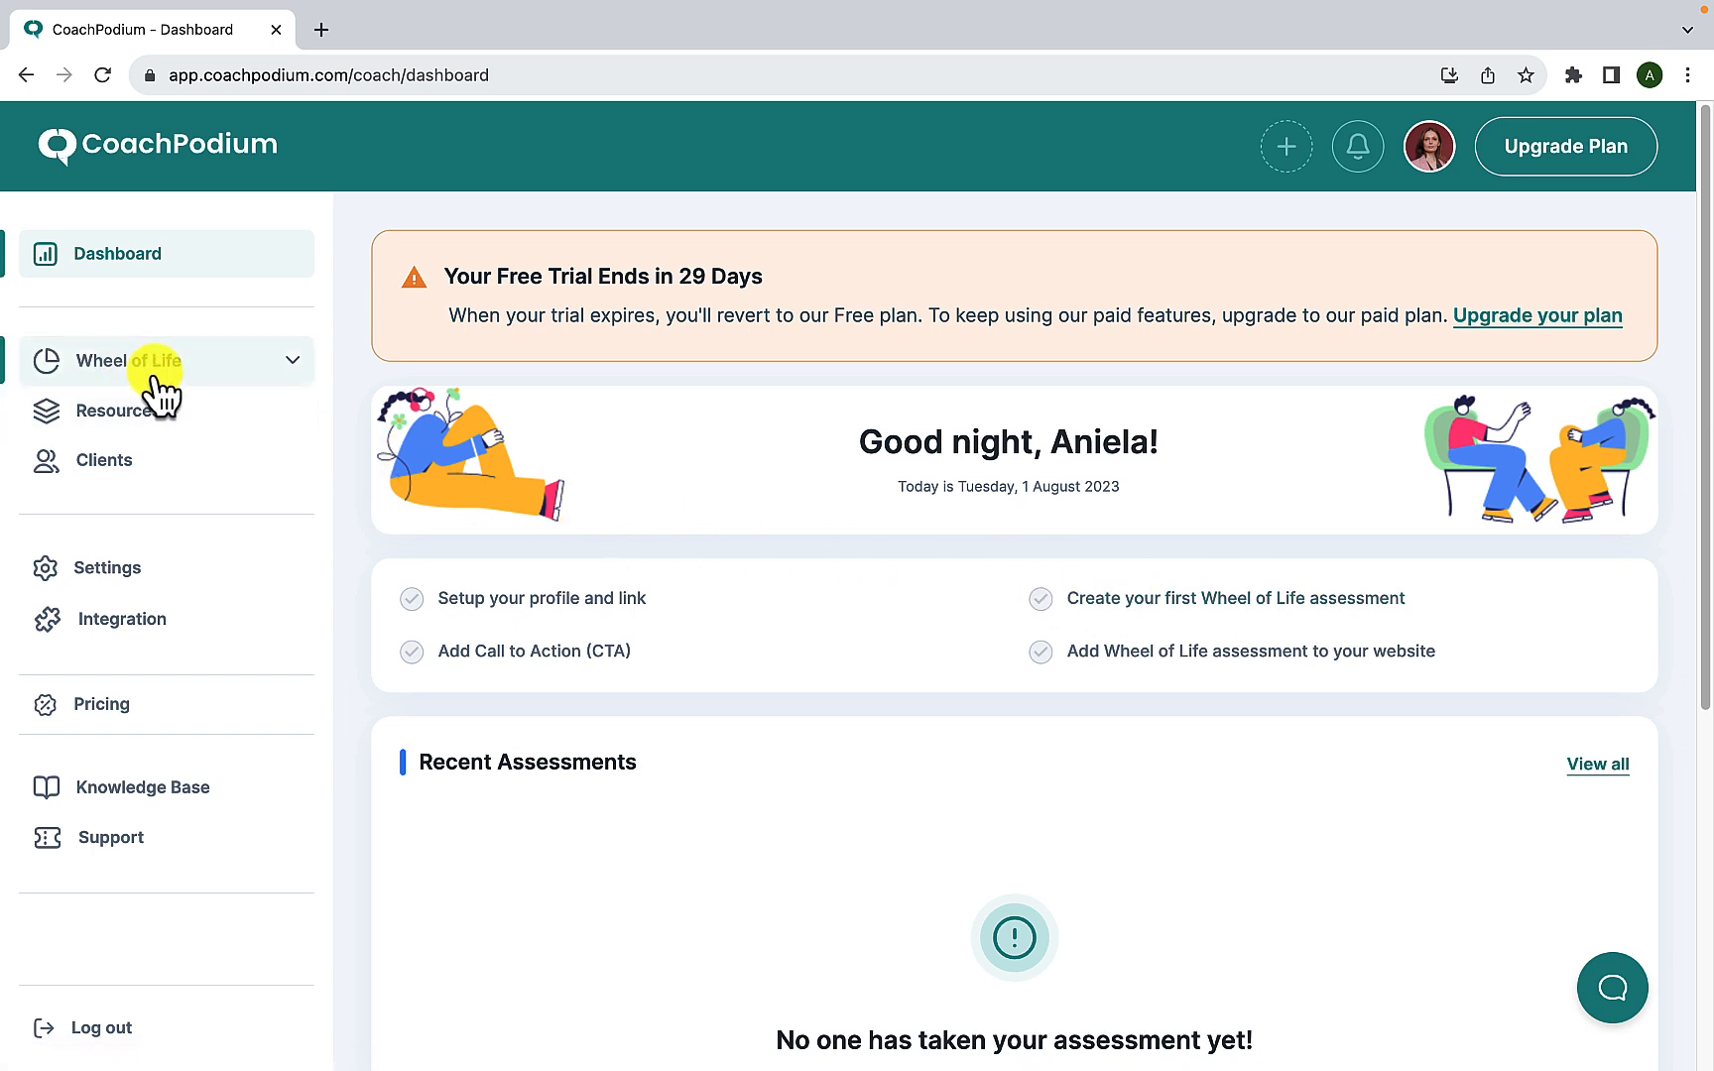
{"action": "left_click", "coordinate": [293, 362]}
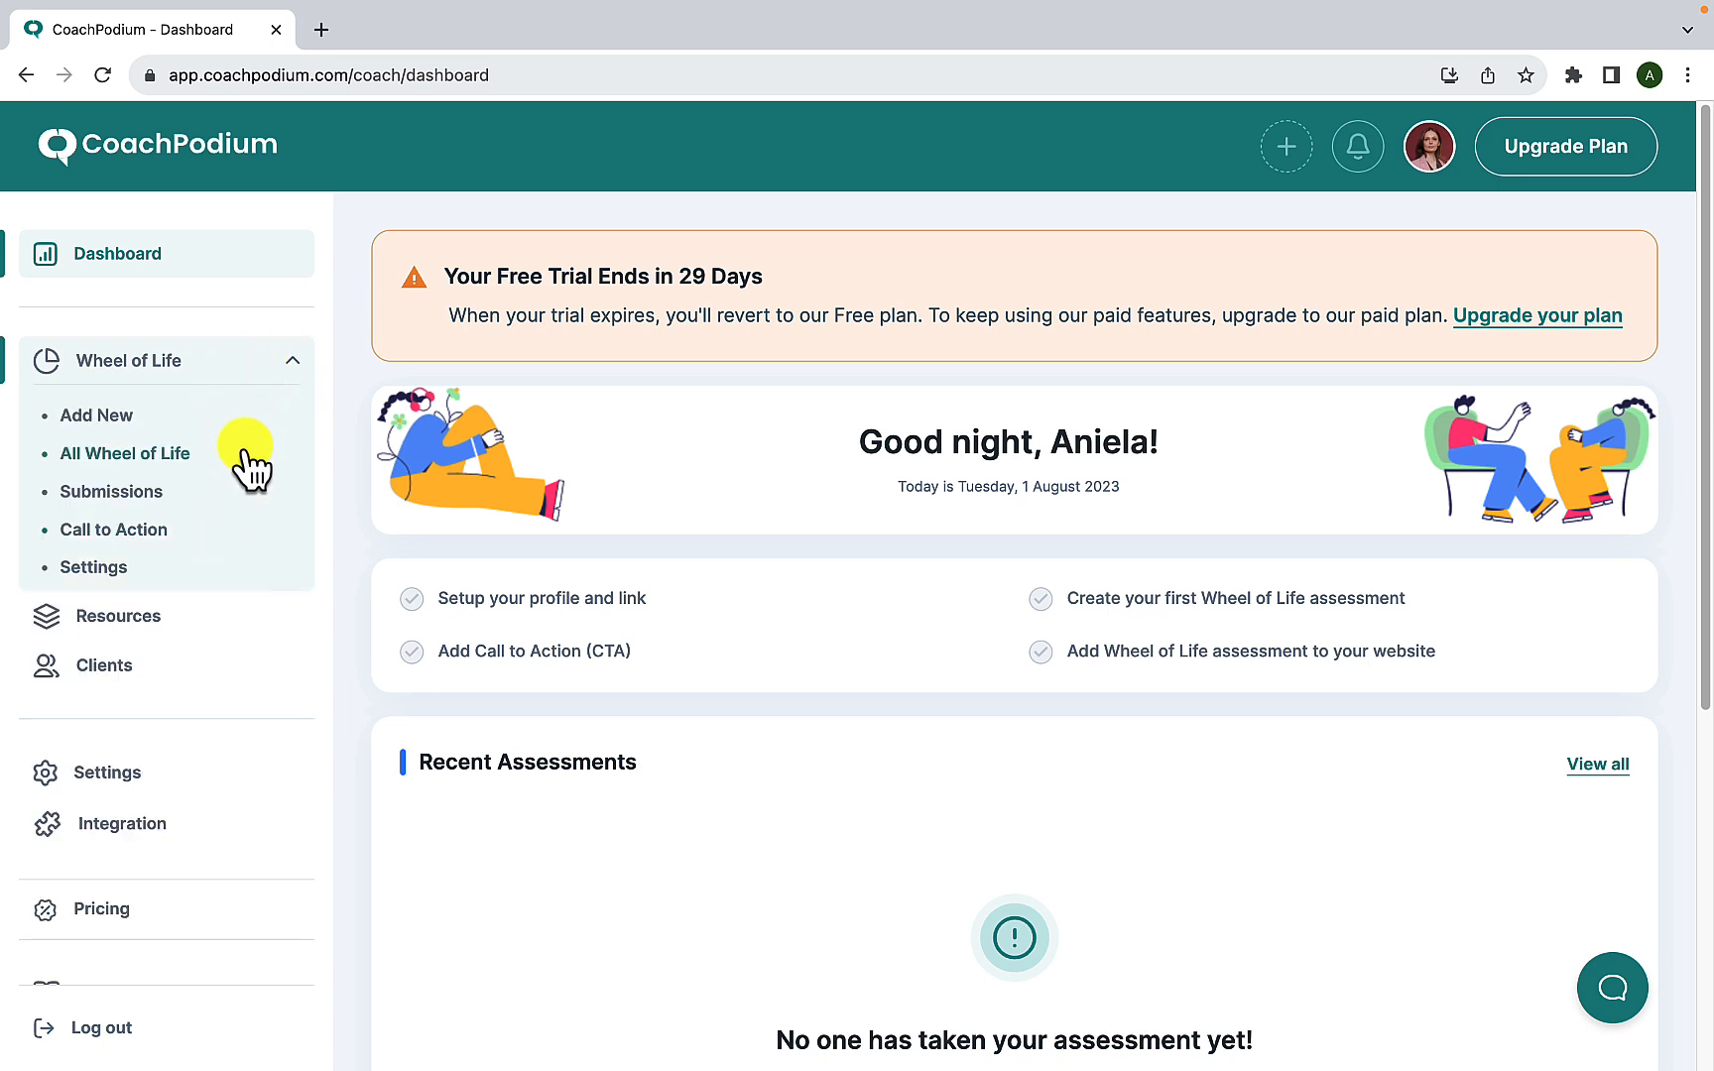
{"action": "left_click", "coordinate": [130, 421]}
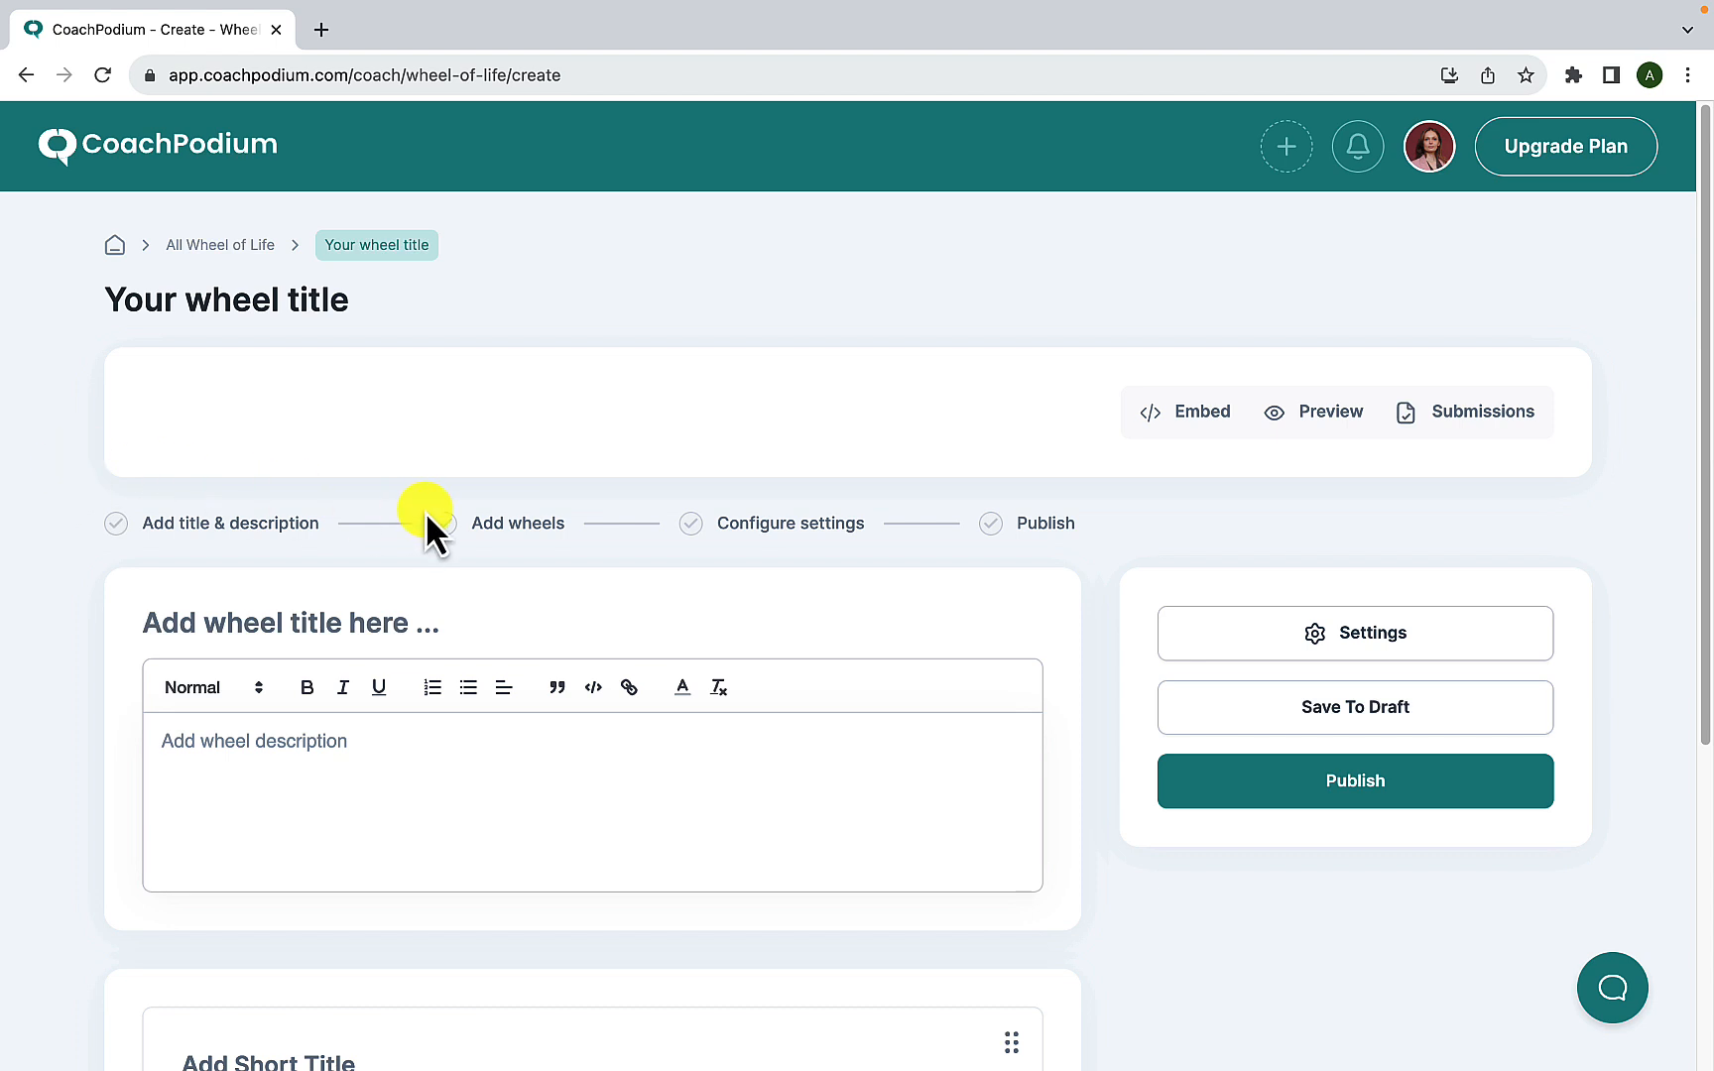
- Title the assessment "Wheel of Life" and paste in the description beginning "The Wheel of Life is an effective and straightforward assessment"
{"action": "scroll", "coordinate": [427, 510], "scroll_direction": "down", "scroll_amount": 1}
{"action": "scroll", "coordinate": [429, 510], "scroll_direction": "down", "scroll_amount": 3}
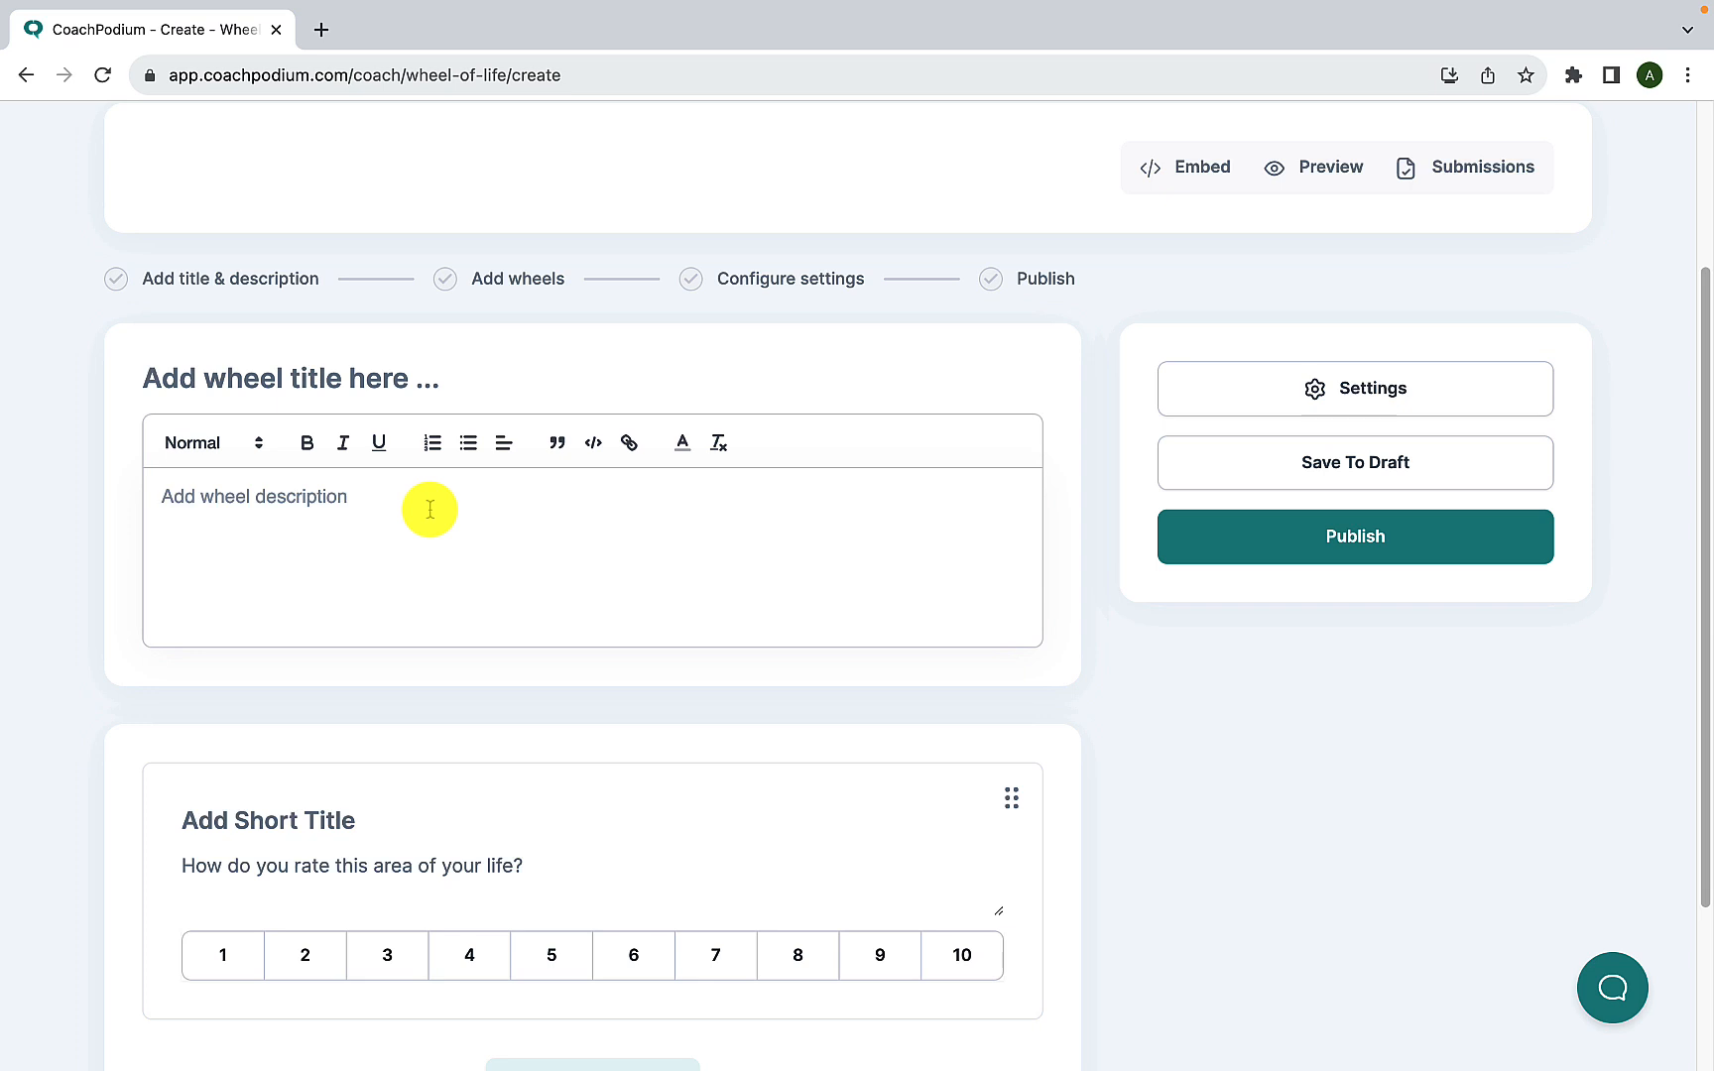
{"action": "left_click", "coordinate": [177, 379]}
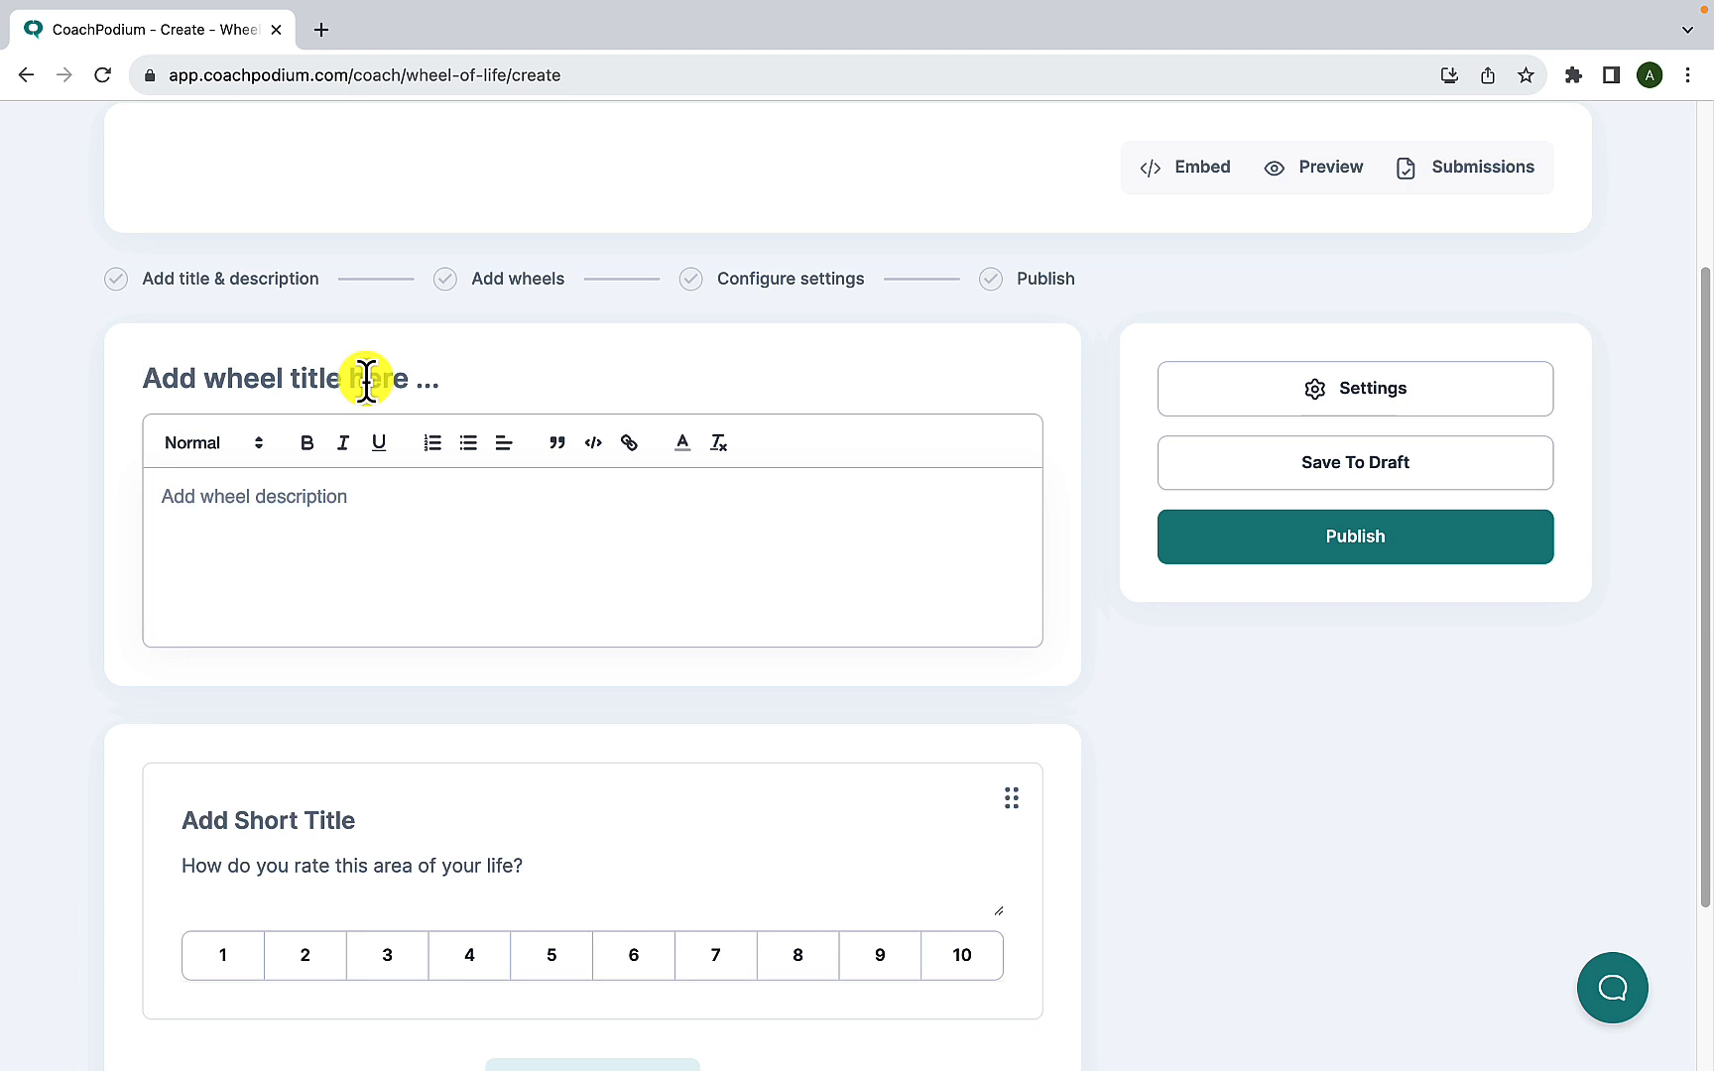
{"action": "type", "text": "Wheel of Life"}
{"action": "left_click", "coordinate": [277, 500]}
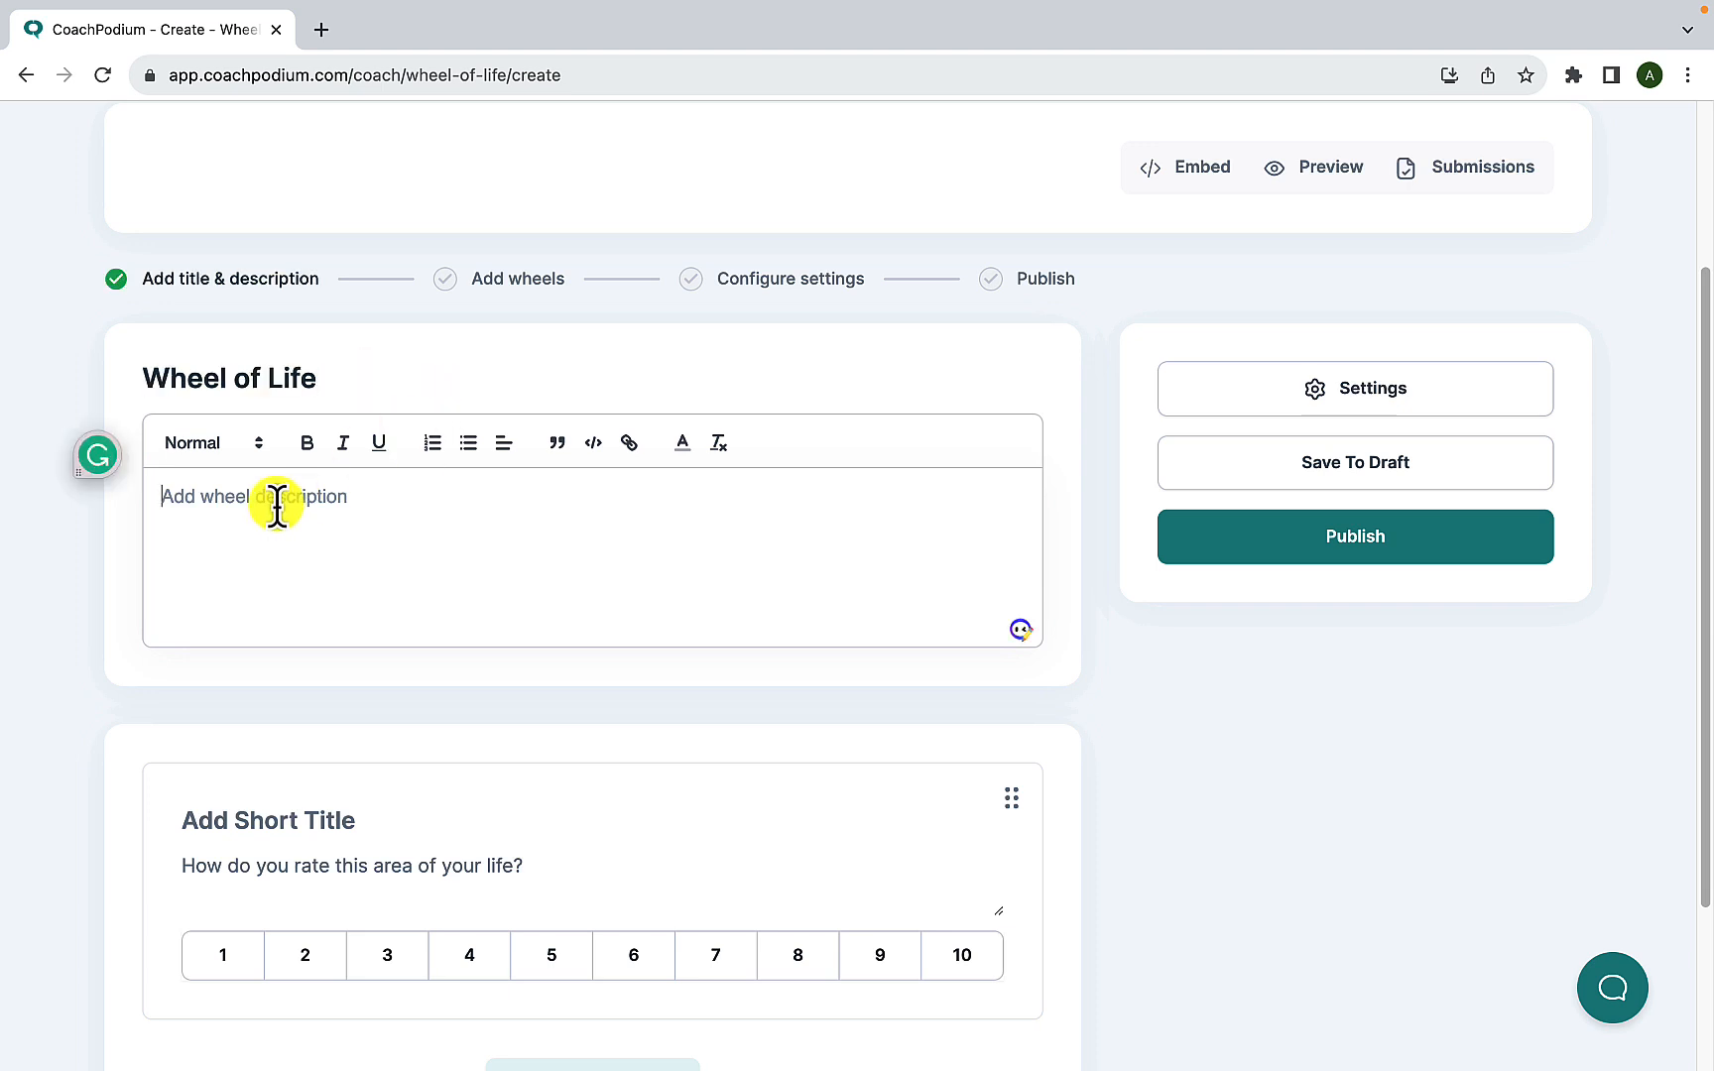
{"action": "type", "text": "The Wheel of Life is an effective and straightforward assessment for simultaneously viewing all aspects of your life, allowing you to identify the areas that require the most enhancement. It takes just a minute to finish, and it's absolutely free."}
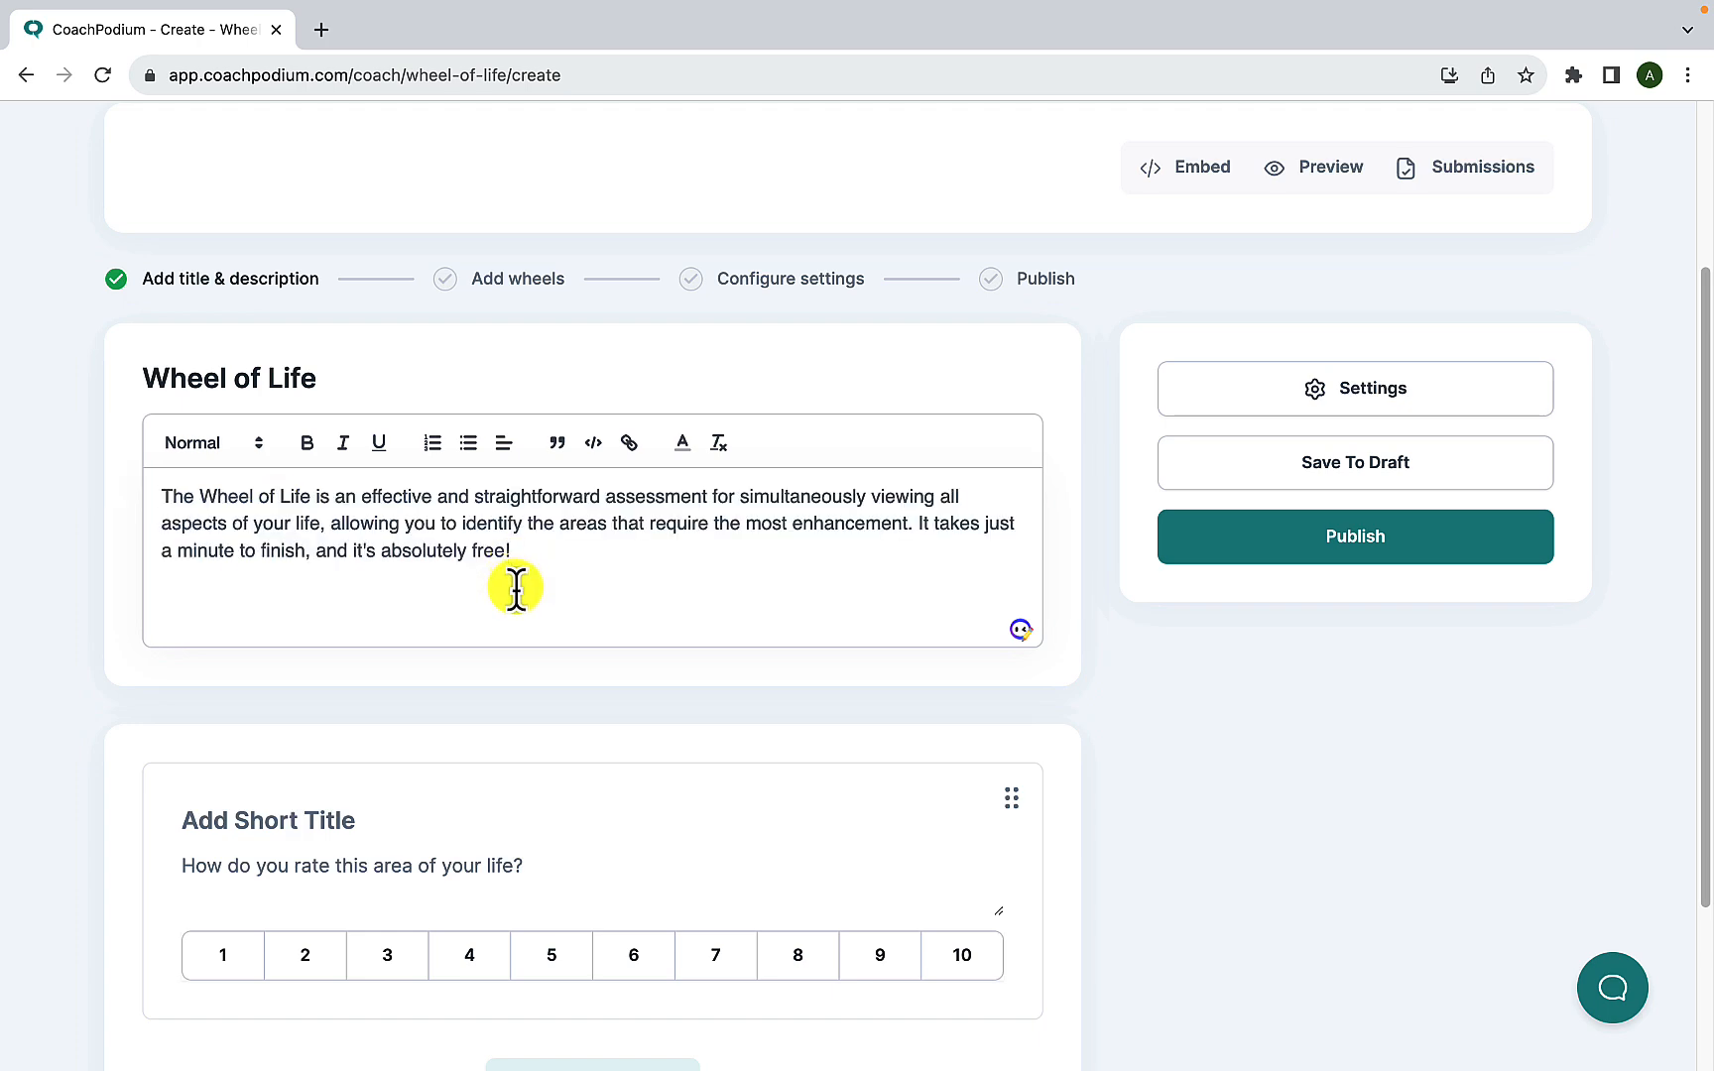
- Set the first wheel's short title to "Physical and Mental Health" and place the cursor in its rating question
{"action": "scroll", "coordinate": [517, 600], "scroll_direction": "down", "scroll_amount": 3}
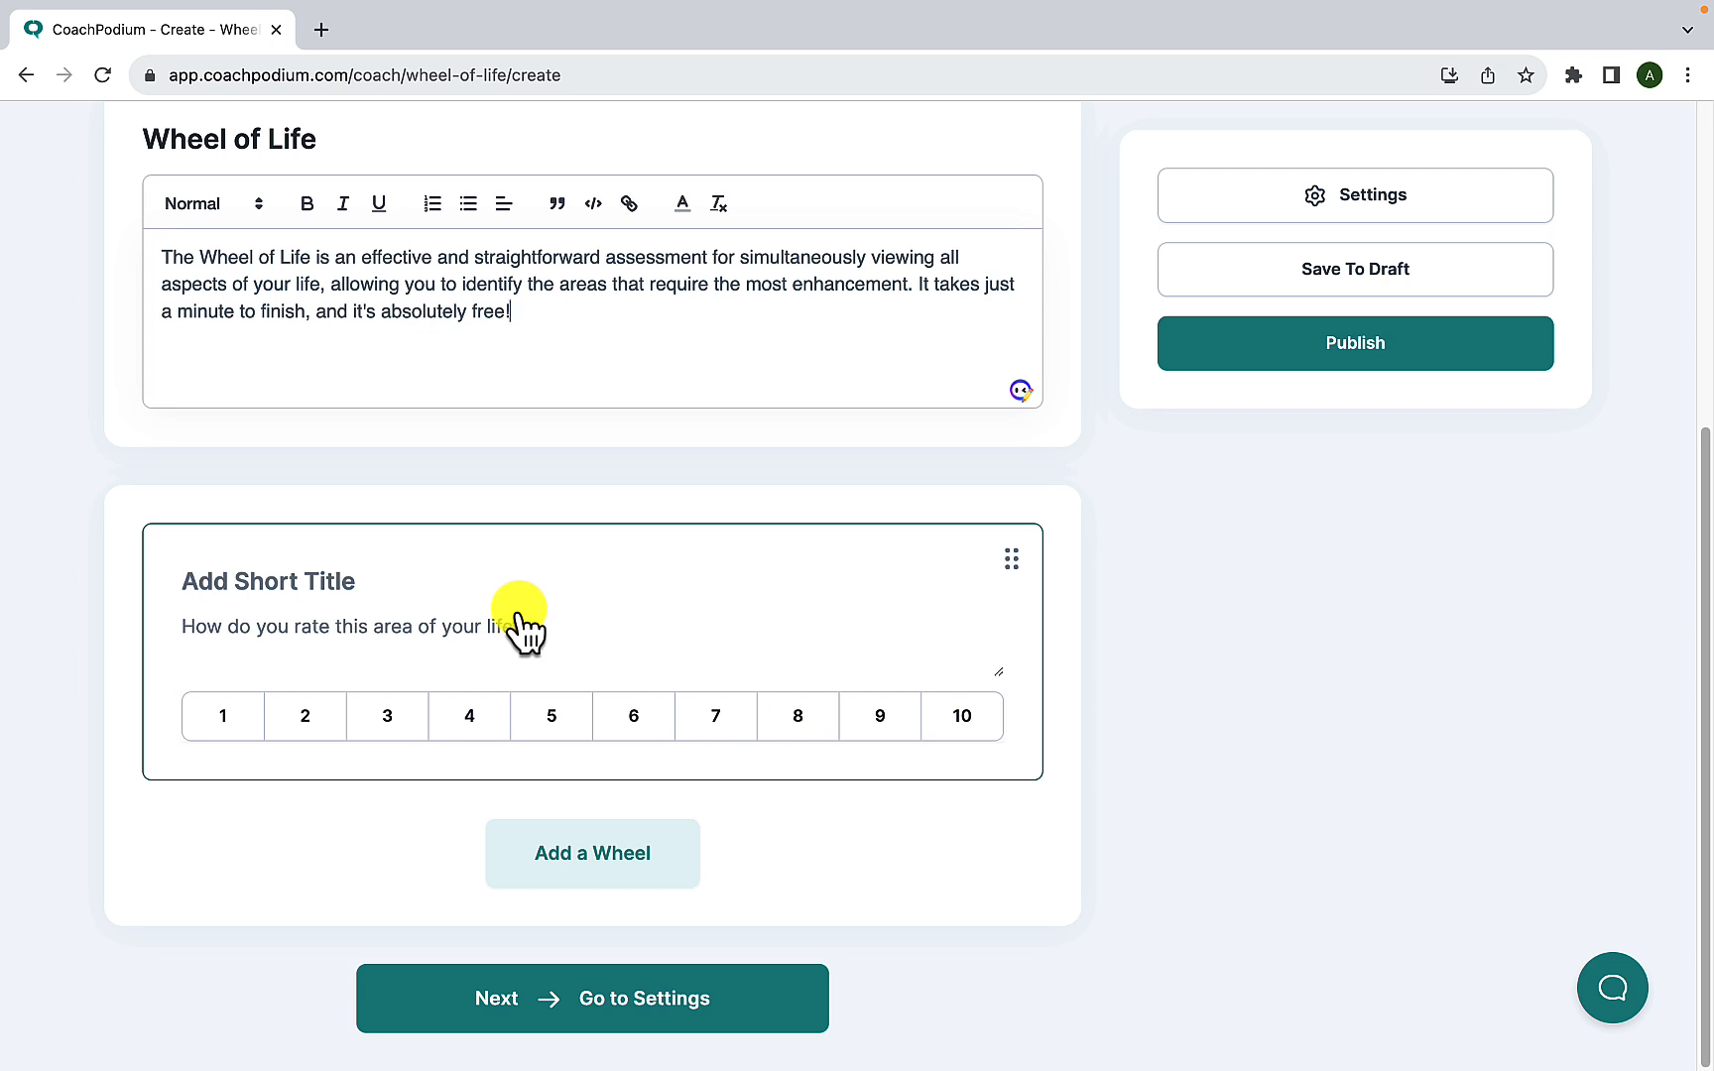
{"action": "left_click", "coordinate": [326, 581]}
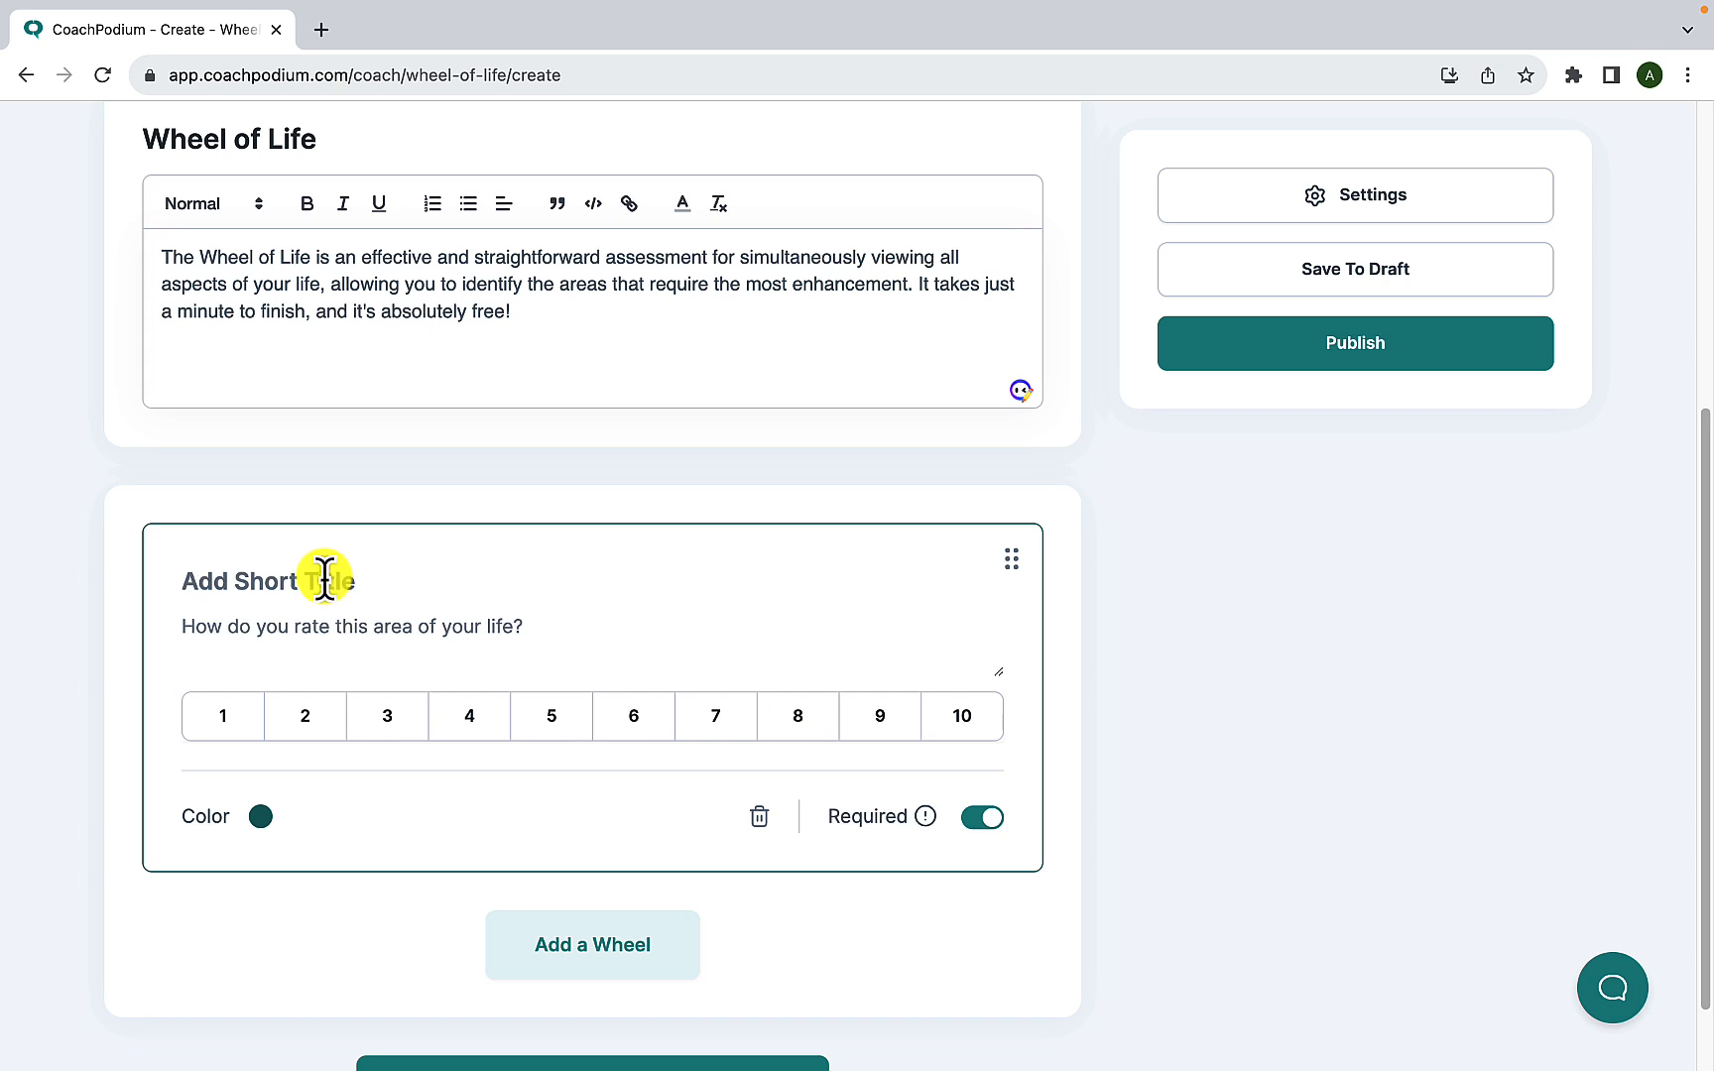
{"action": "type", "text": "Physical and Mental Health"}
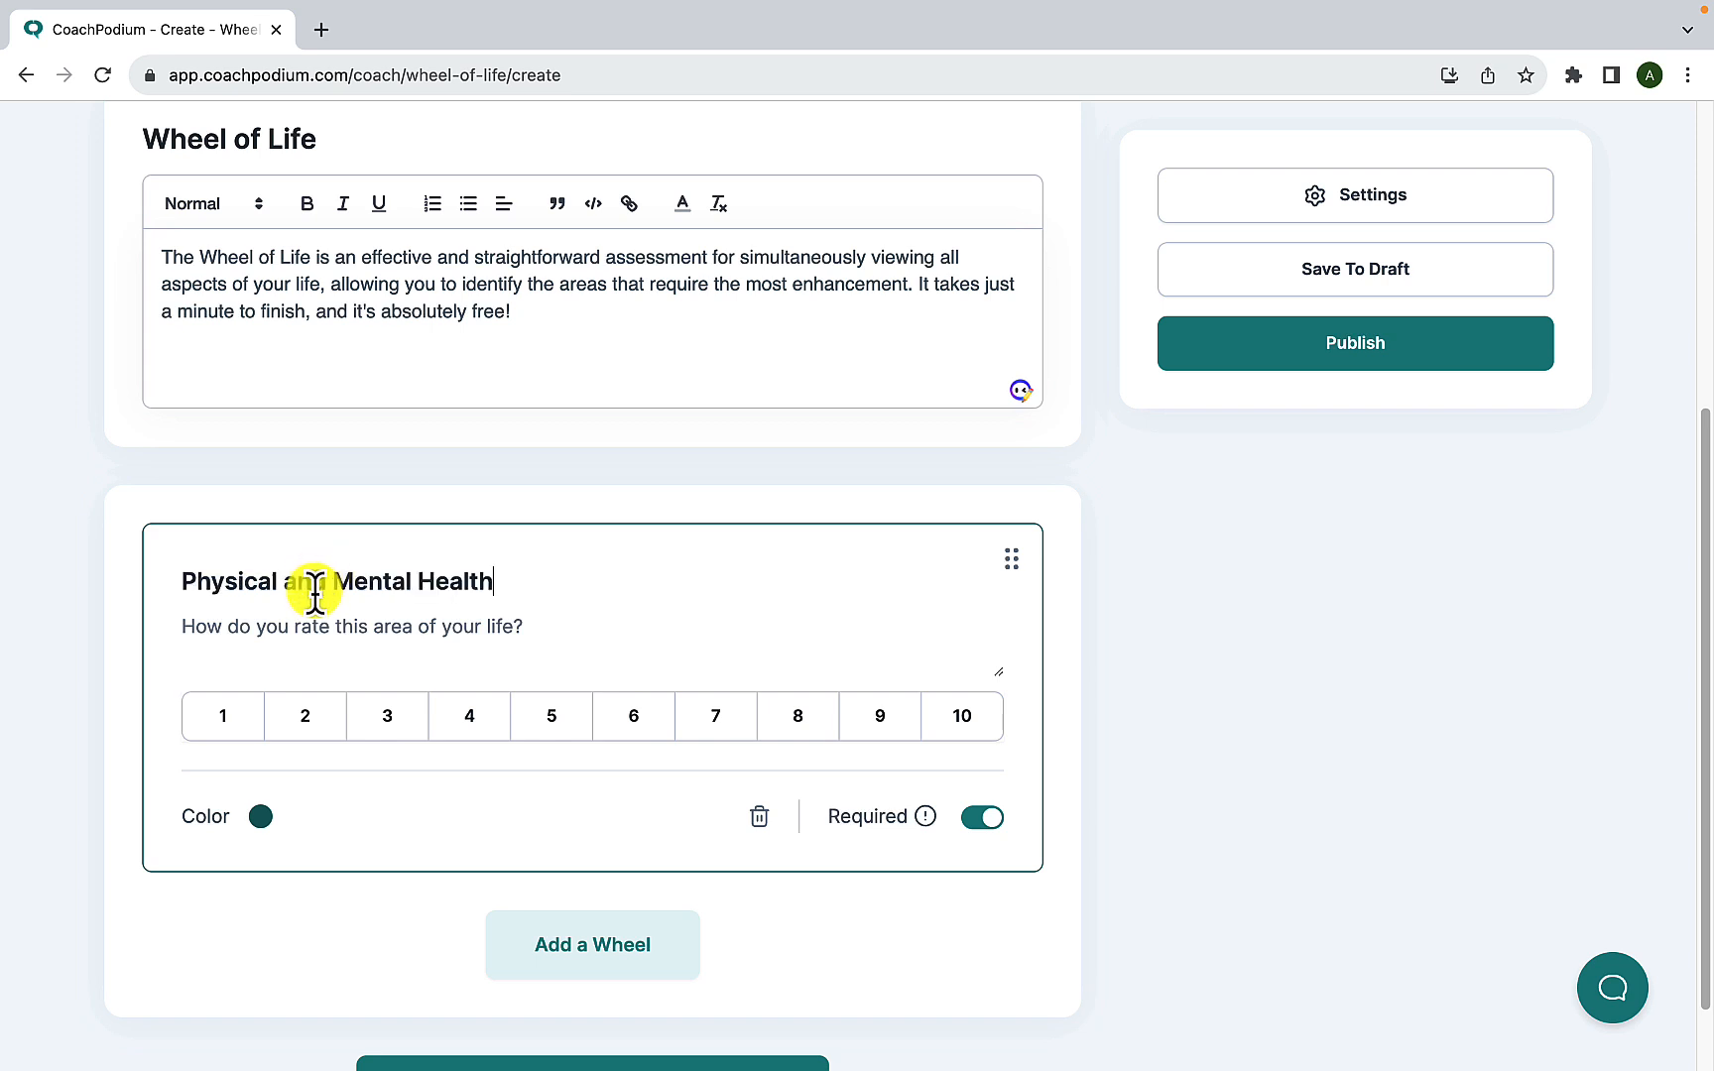
{"action": "left_click", "coordinate": [313, 621]}
- Try custom pink shades at 0.57 opacity for the Physical and Mental Health wheel, and settle on the preset green #8BE0B4
{"action": "left_click", "coordinate": [260, 816]}
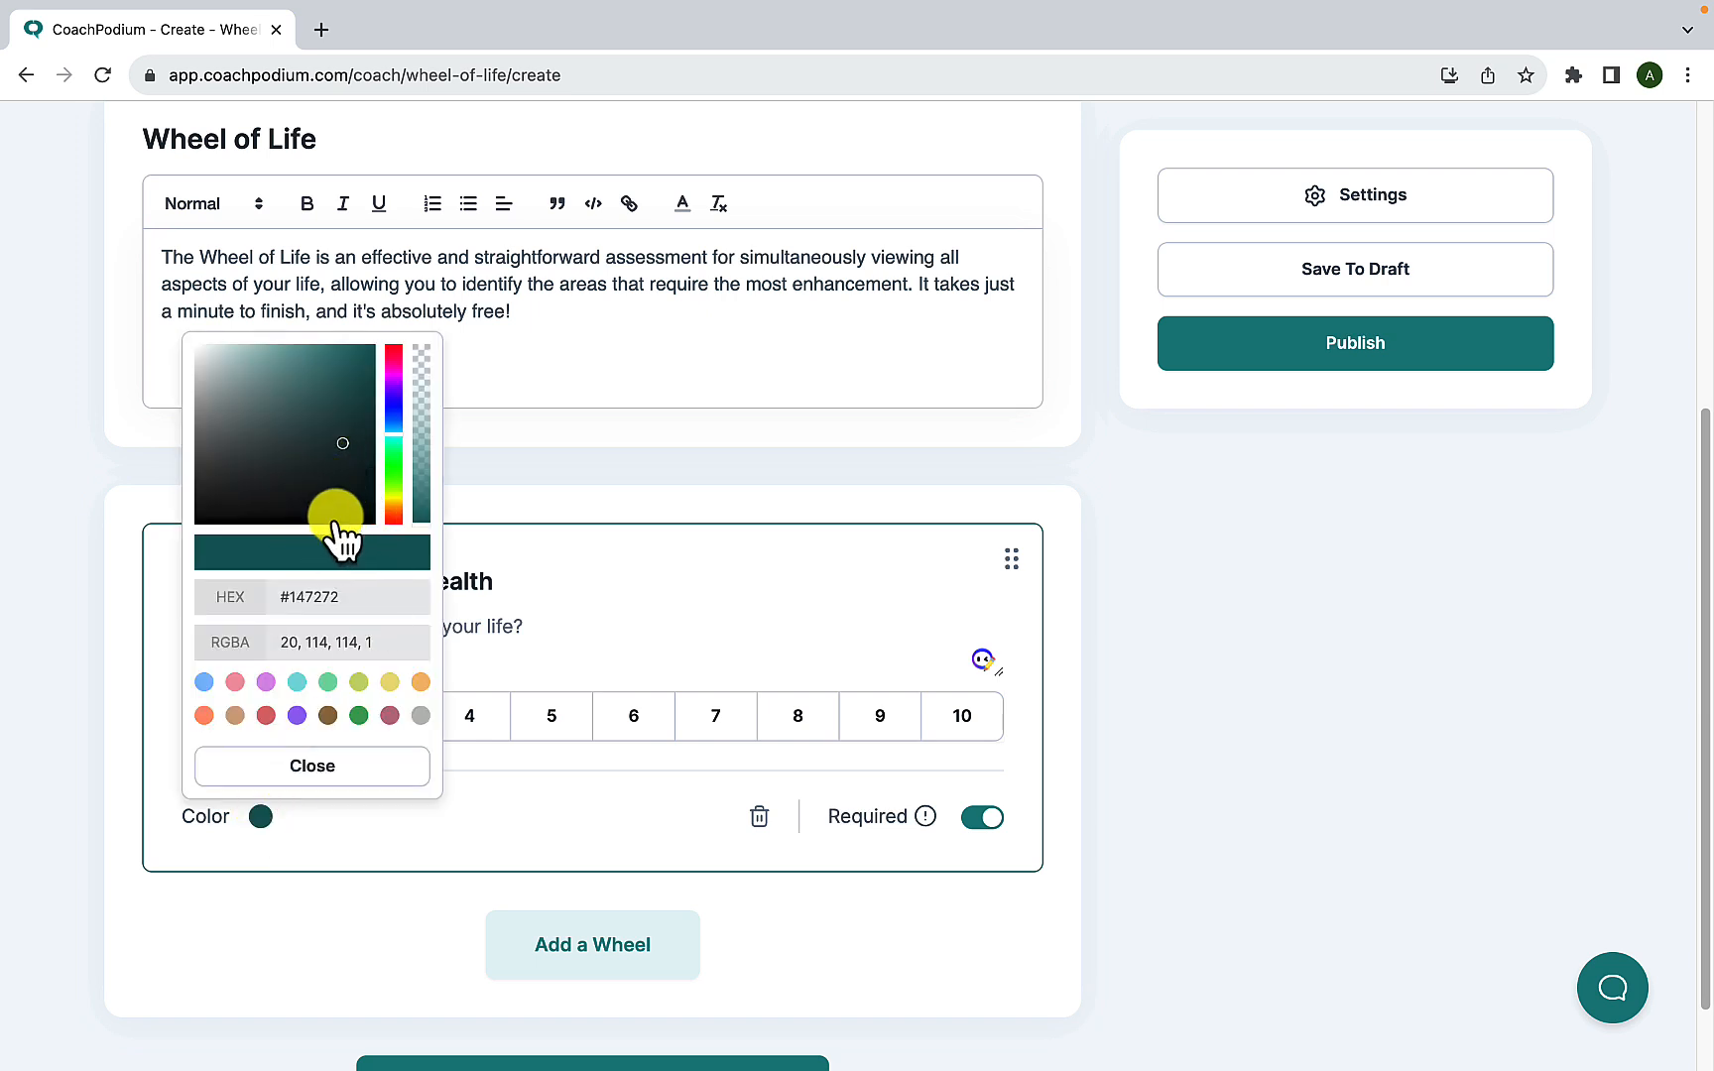
{"action": "left_click", "coordinate": [395, 436]}
{"action": "mouse_move", "coordinate": [396, 440]}
{"action": "left_mouse_down"}
{"action": "mouse_move", "coordinate": [395, 496]}
{"action": "mouse_move", "coordinate": [408, 383]}
{"action": "mouse_move", "coordinate": [389, 499]}
{"action": "mouse_move", "coordinate": [401, 389]}
{"action": "mouse_move", "coordinate": [274, 357]}
{"action": "left_mouse_up"}
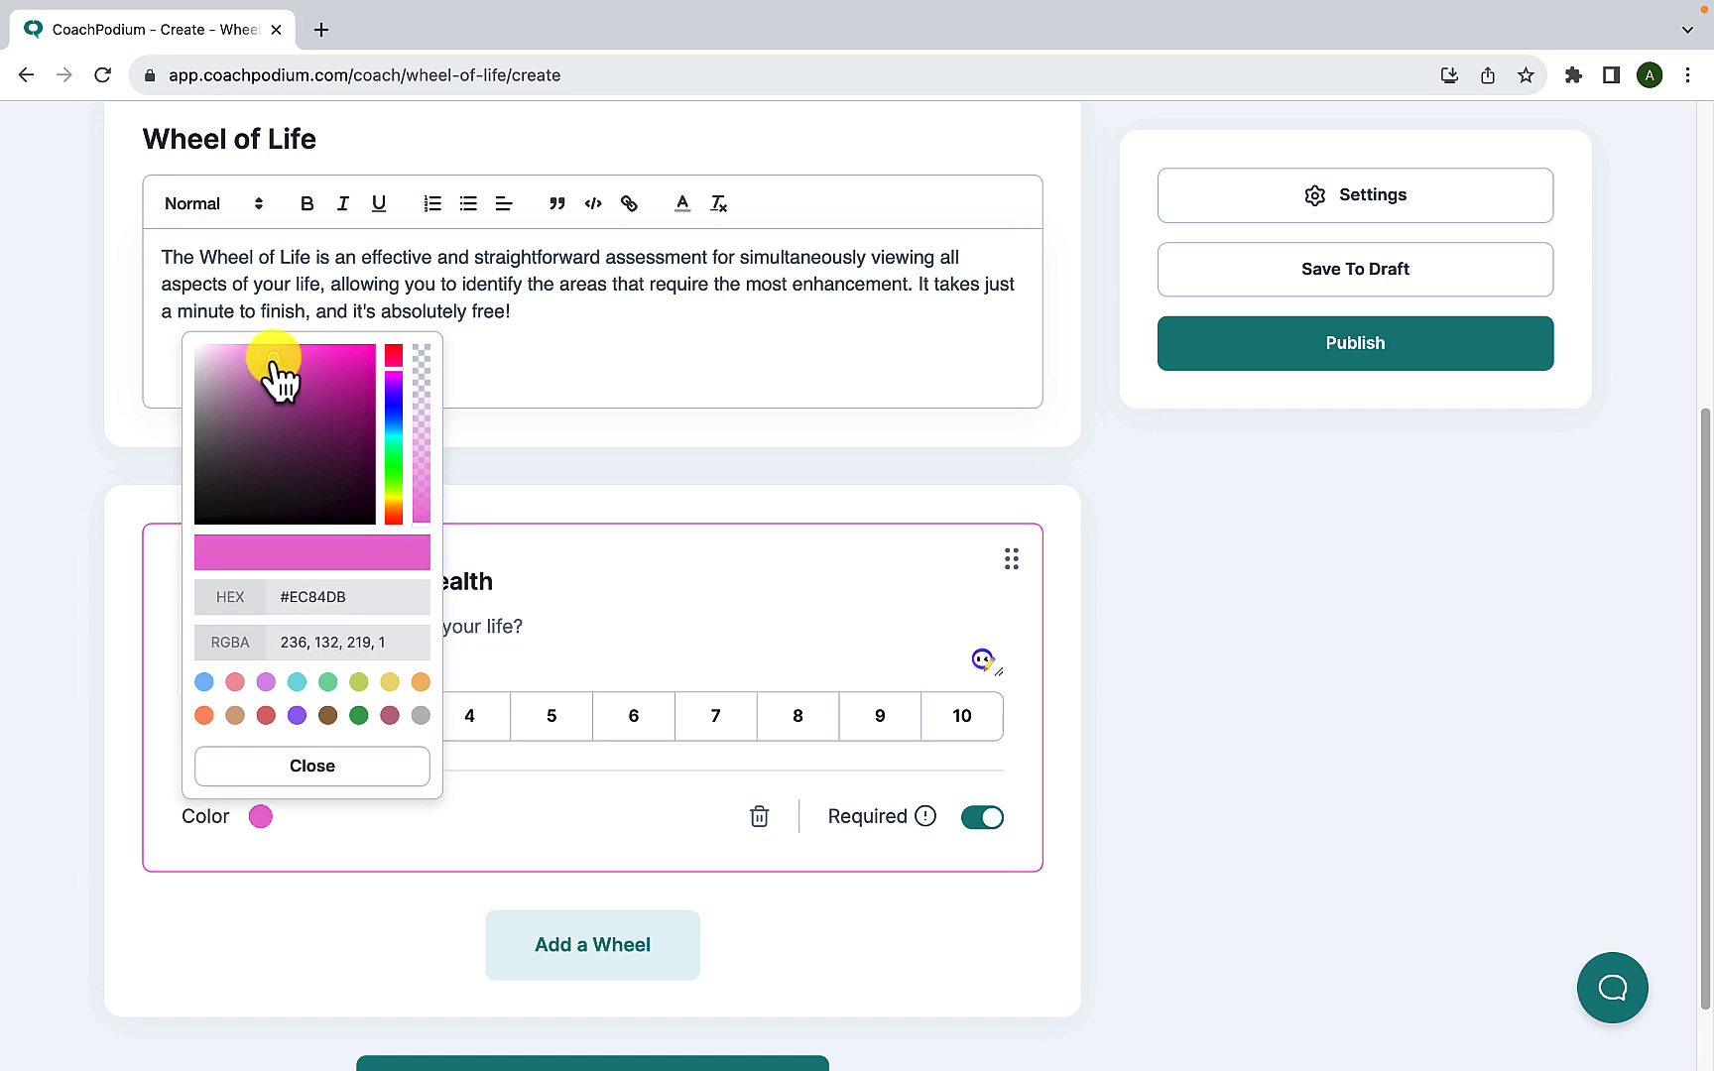
{"action": "left_click", "coordinate": [419, 425]}
{"action": "left_click_drag", "start_coordinate": [420, 424], "coordinate": [424, 466]}
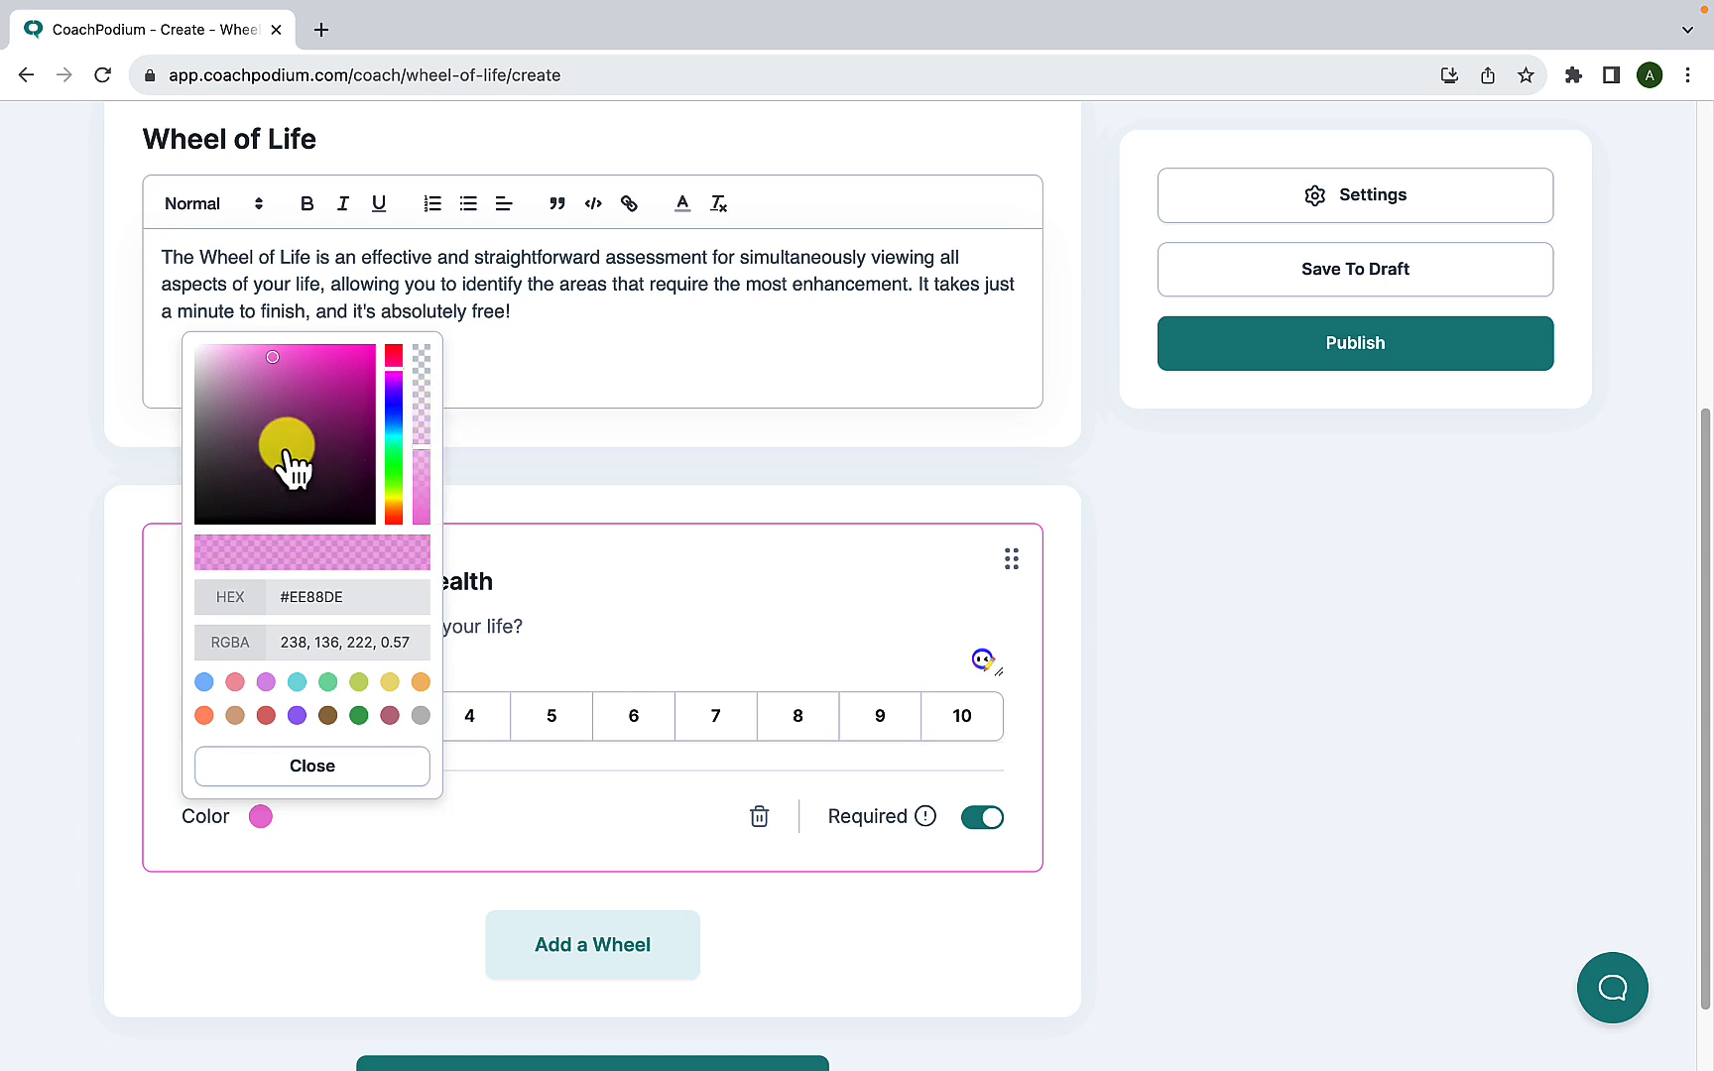
{"action": "left_click_drag", "start_coordinate": [274, 360], "coordinate": [251, 358]}
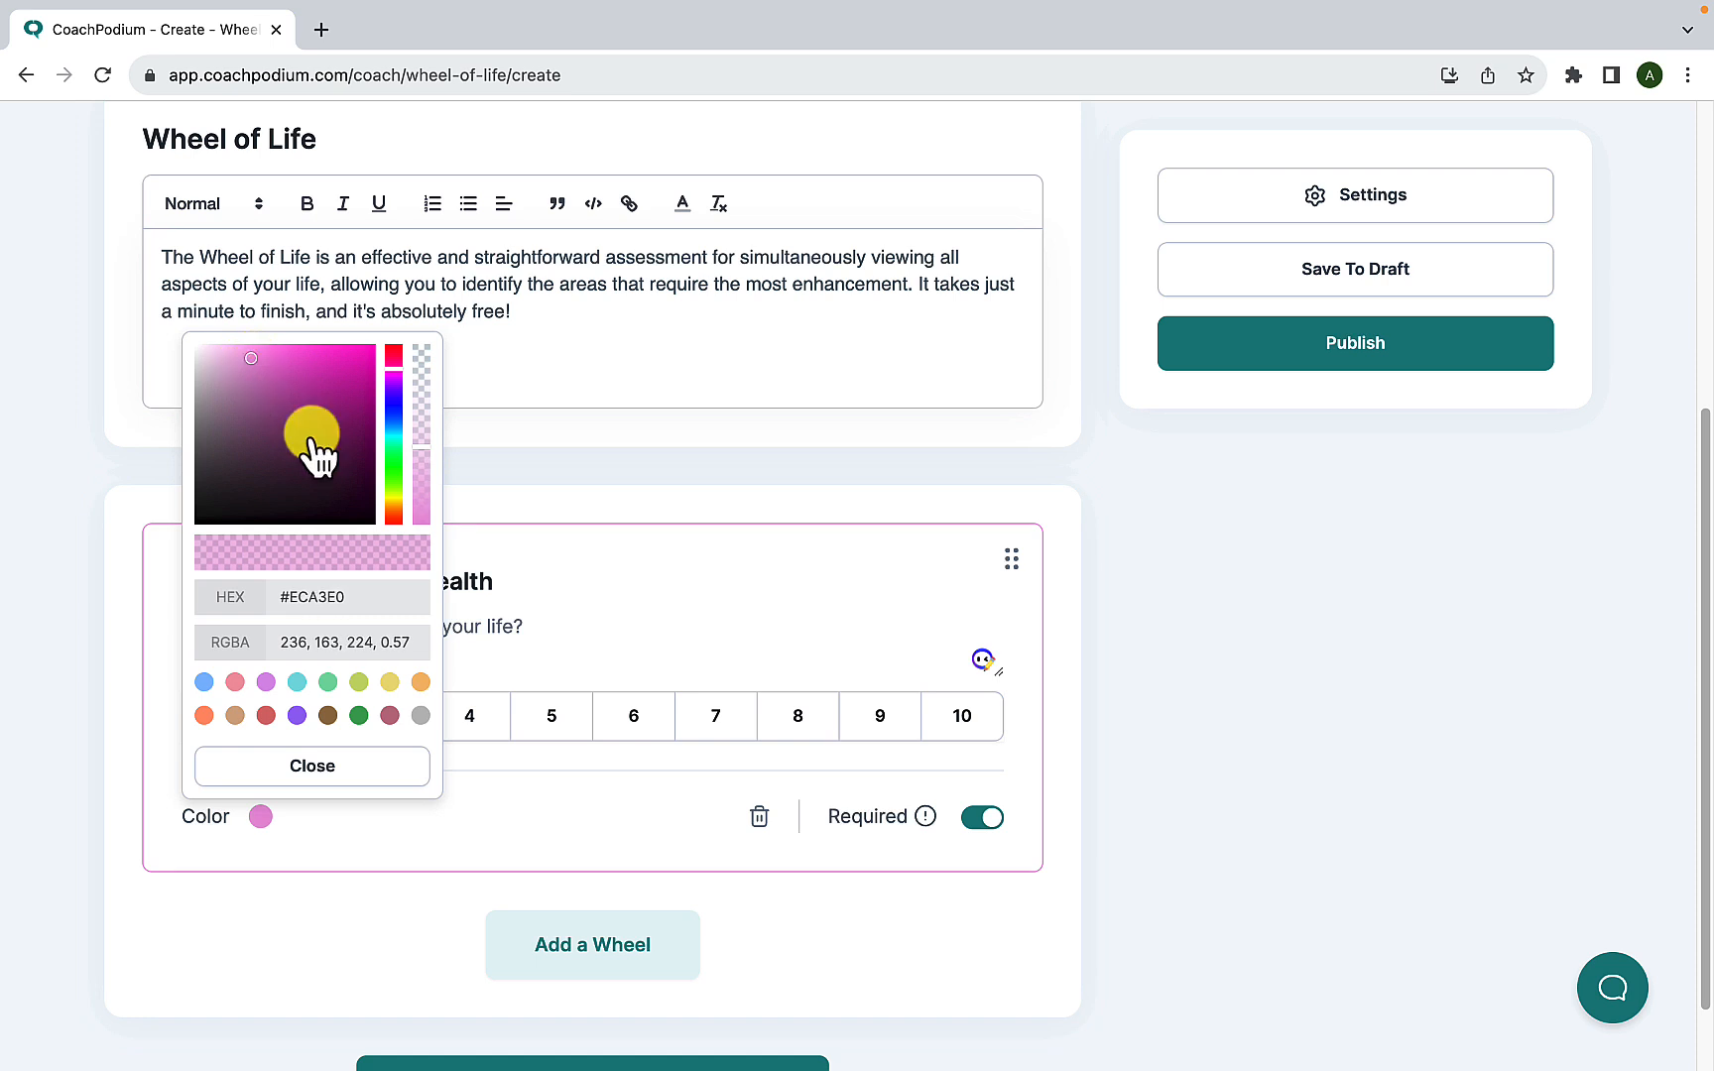
{"action": "left_click", "coordinate": [326, 598]}
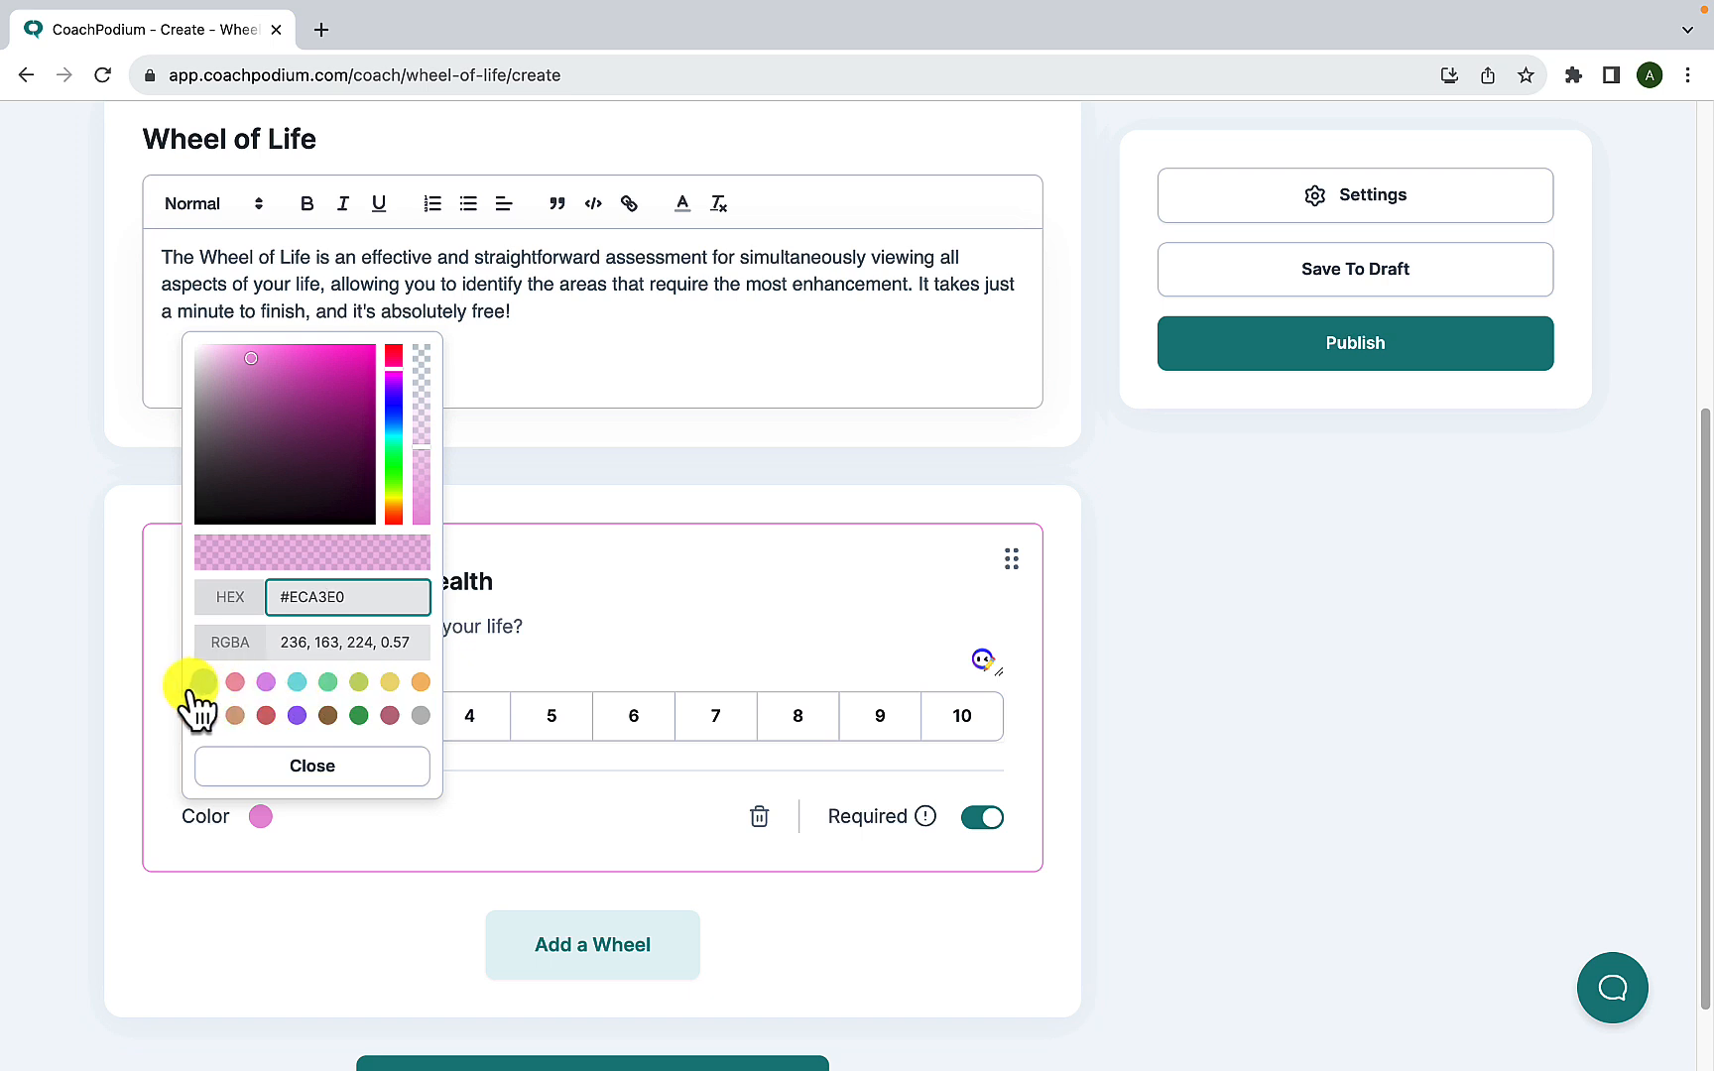
{"action": "left_click", "coordinate": [328, 682]}
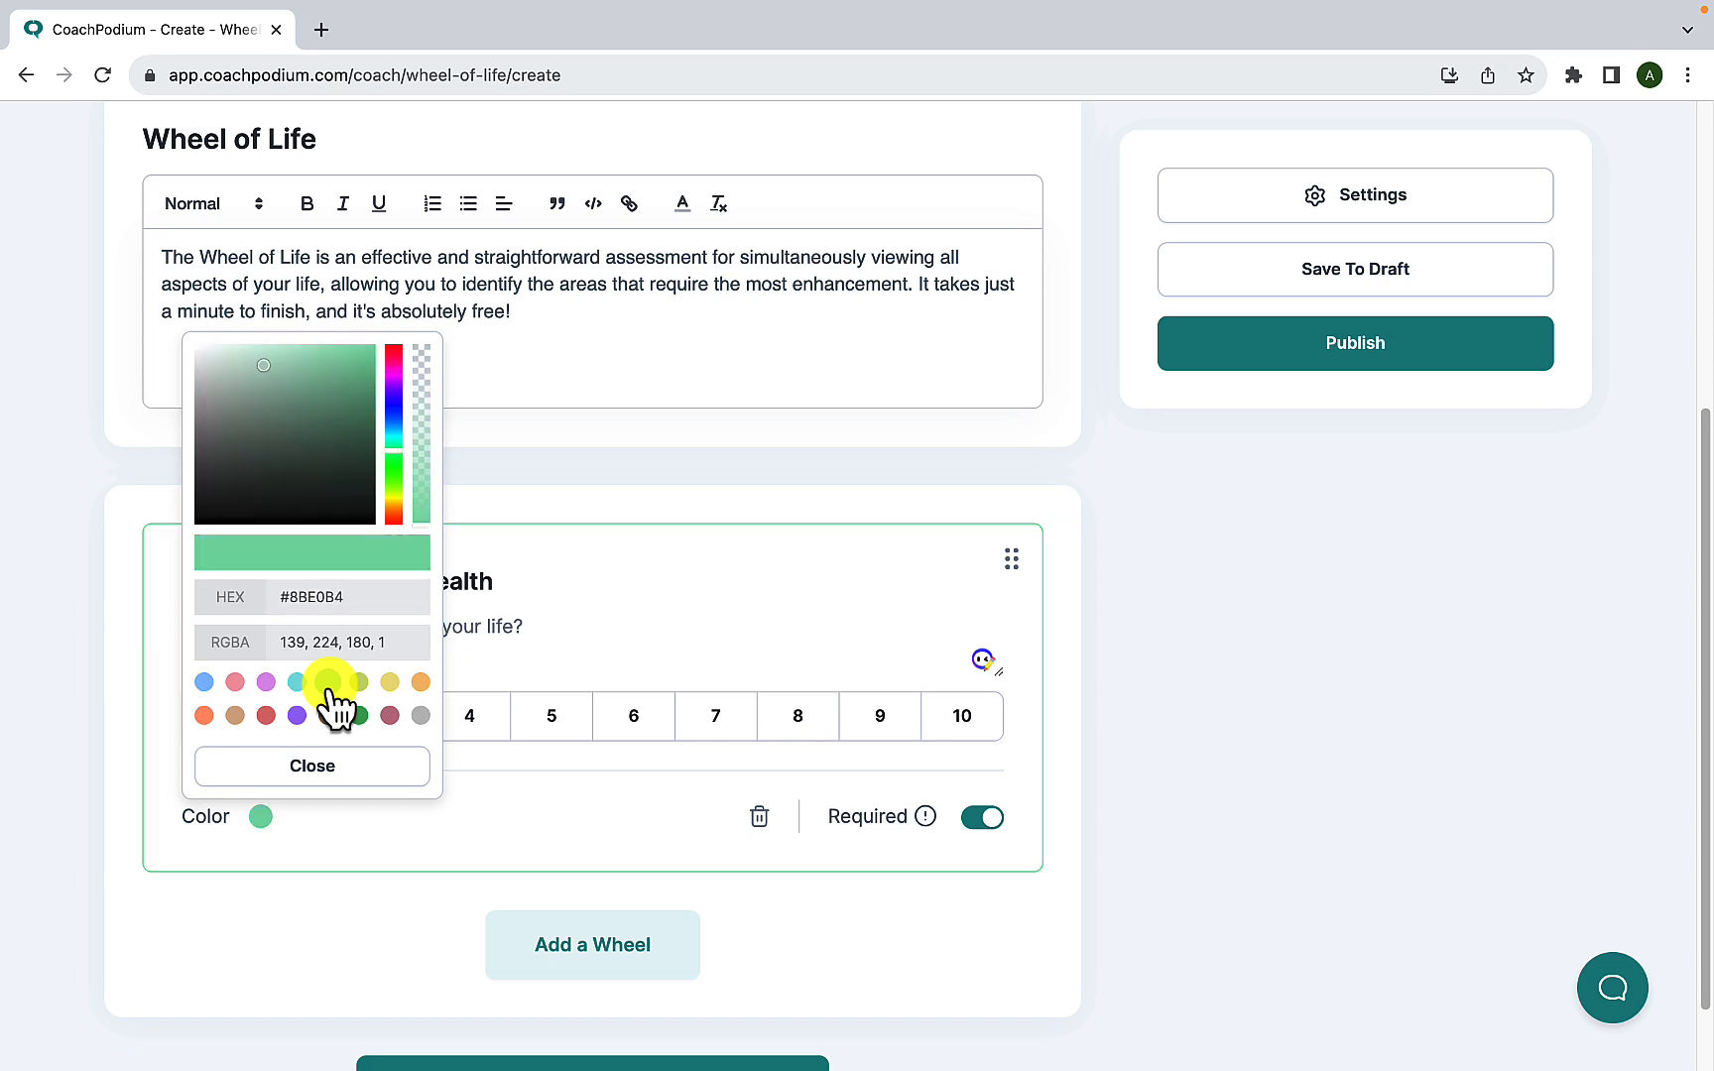
{"action": "left_click", "coordinate": [477, 802]}
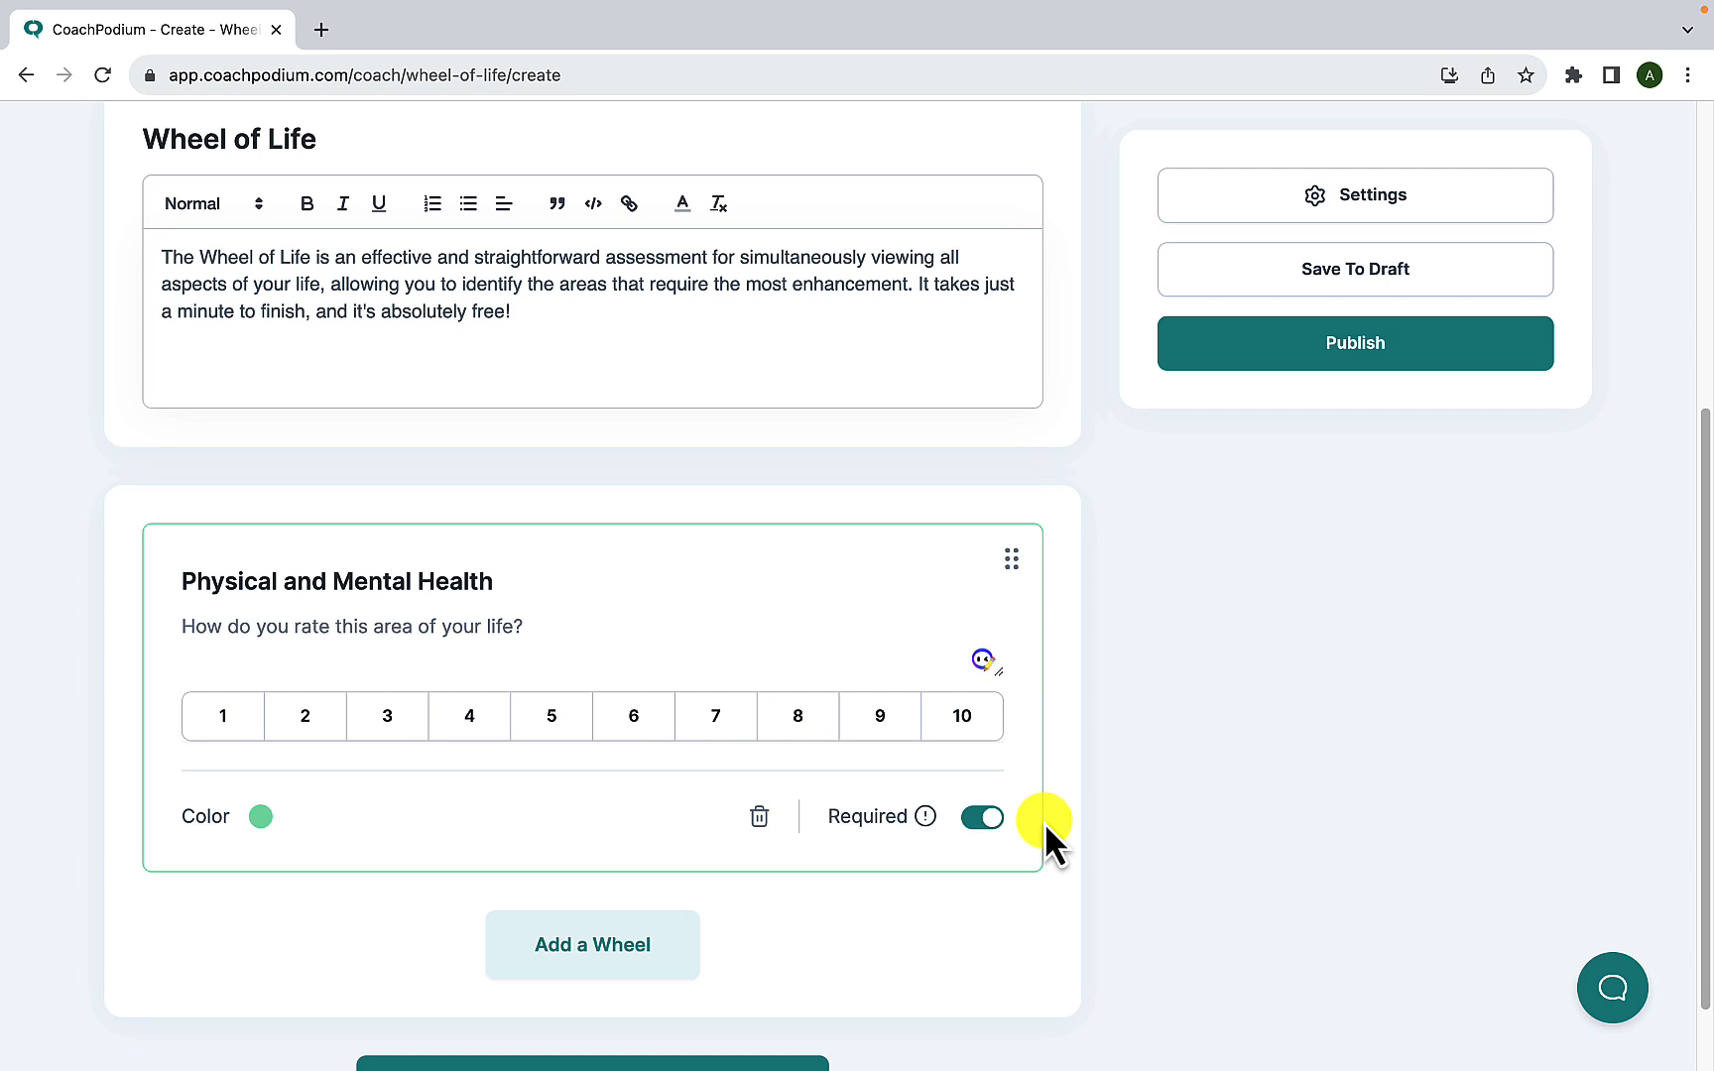
- Turn off the Required setting for the Physical and Mental Health wheel
{"action": "left_click", "coordinate": [982, 817]}
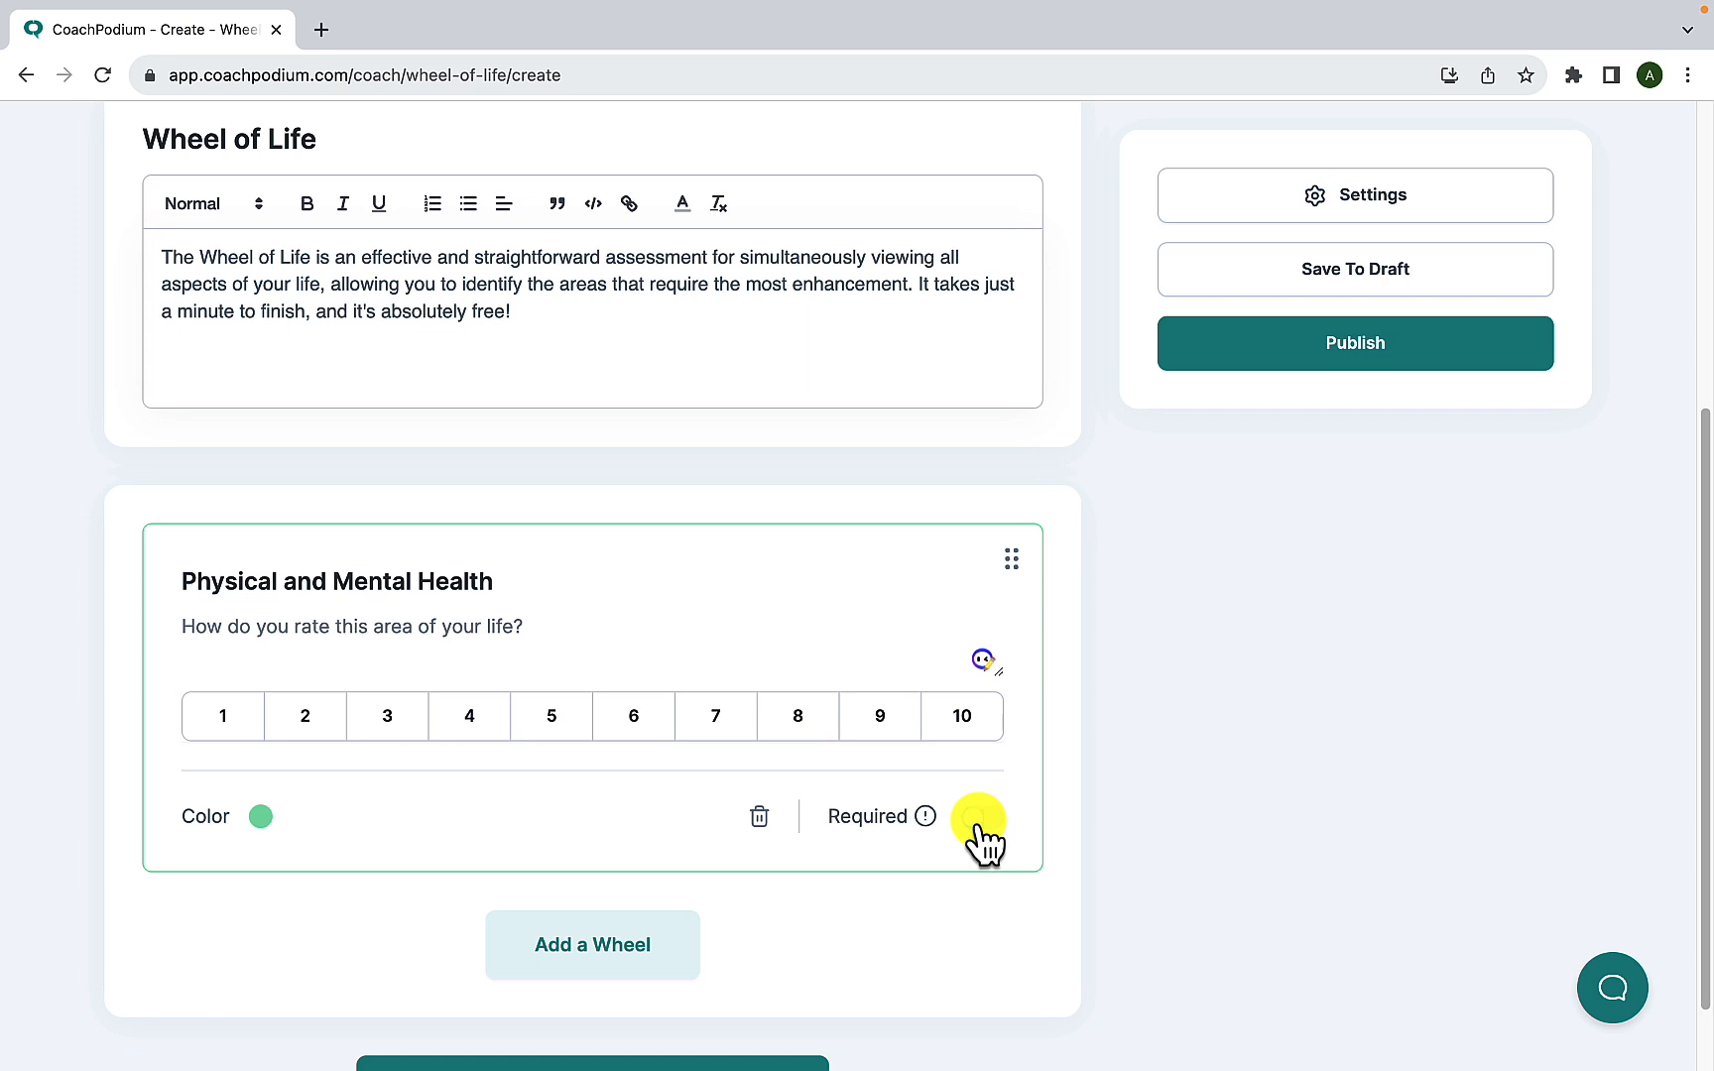
- Turn the Required setting back on for the Physical and Mental Health wheel and add a second wheel
{"action": "left_click", "coordinate": [972, 829]}
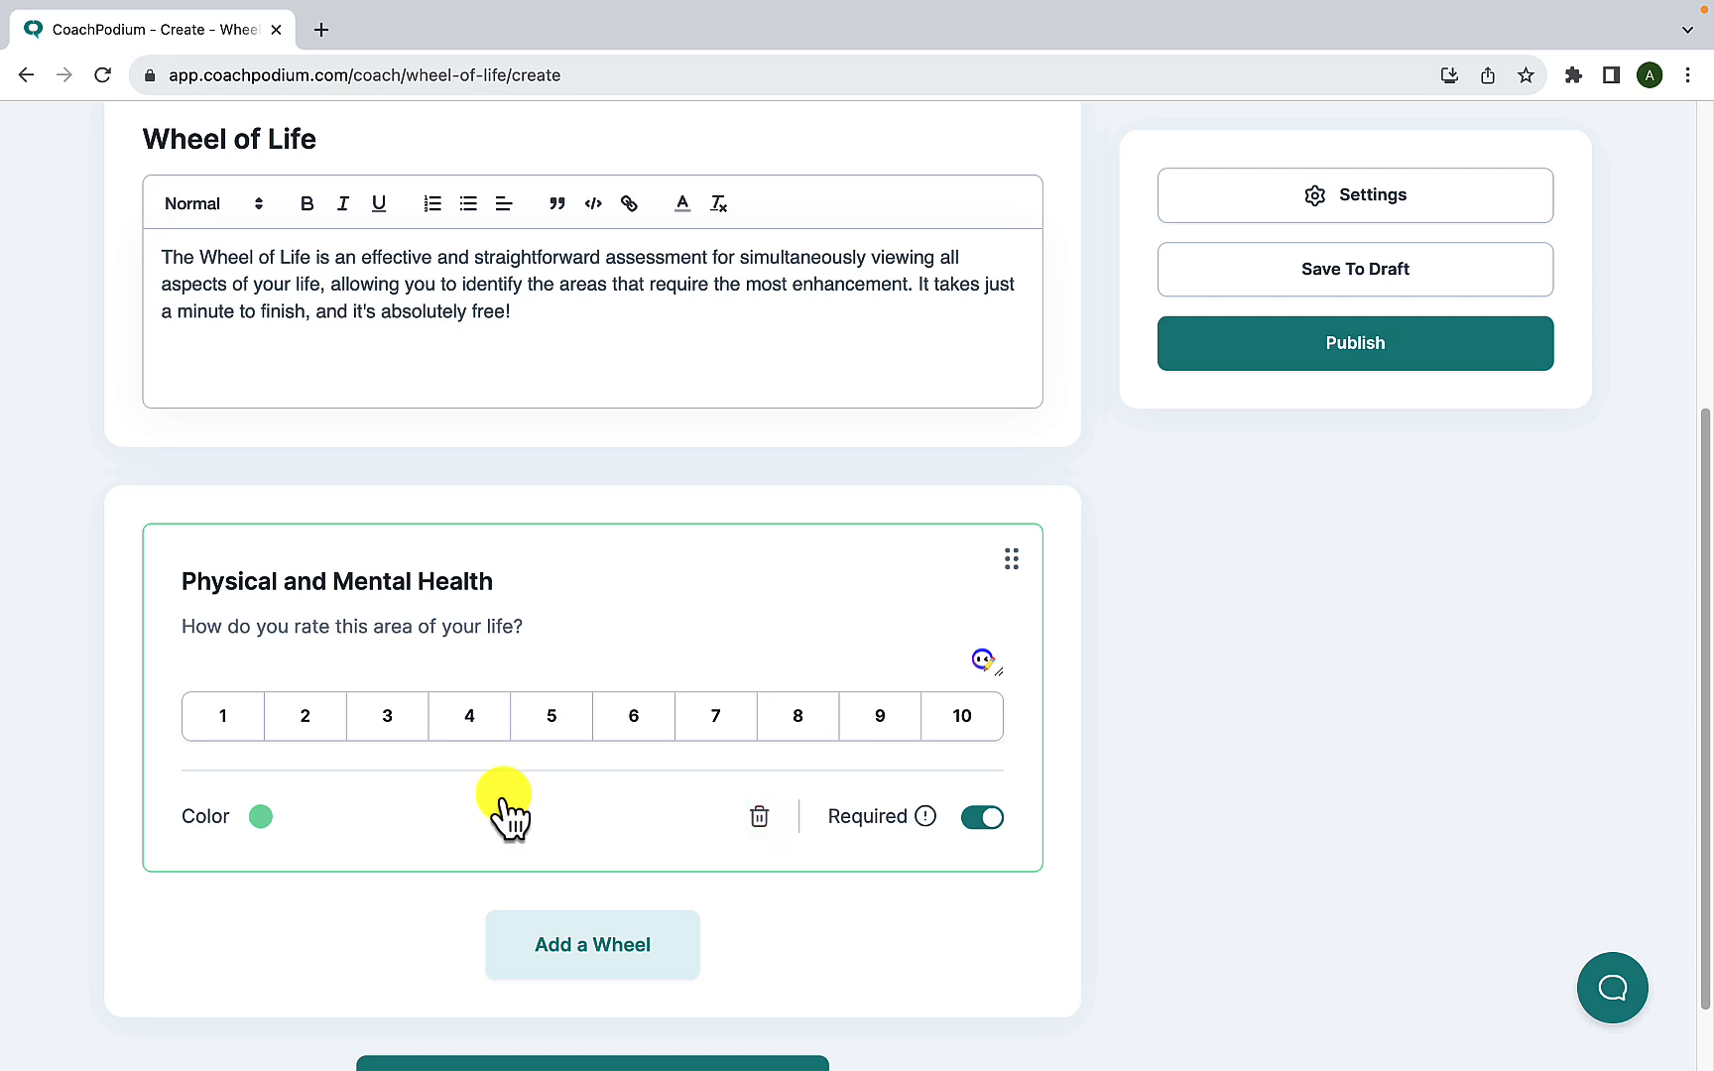
{"action": "scroll", "coordinate": [505, 815], "scroll_direction": "down", "scroll_amount": 1}
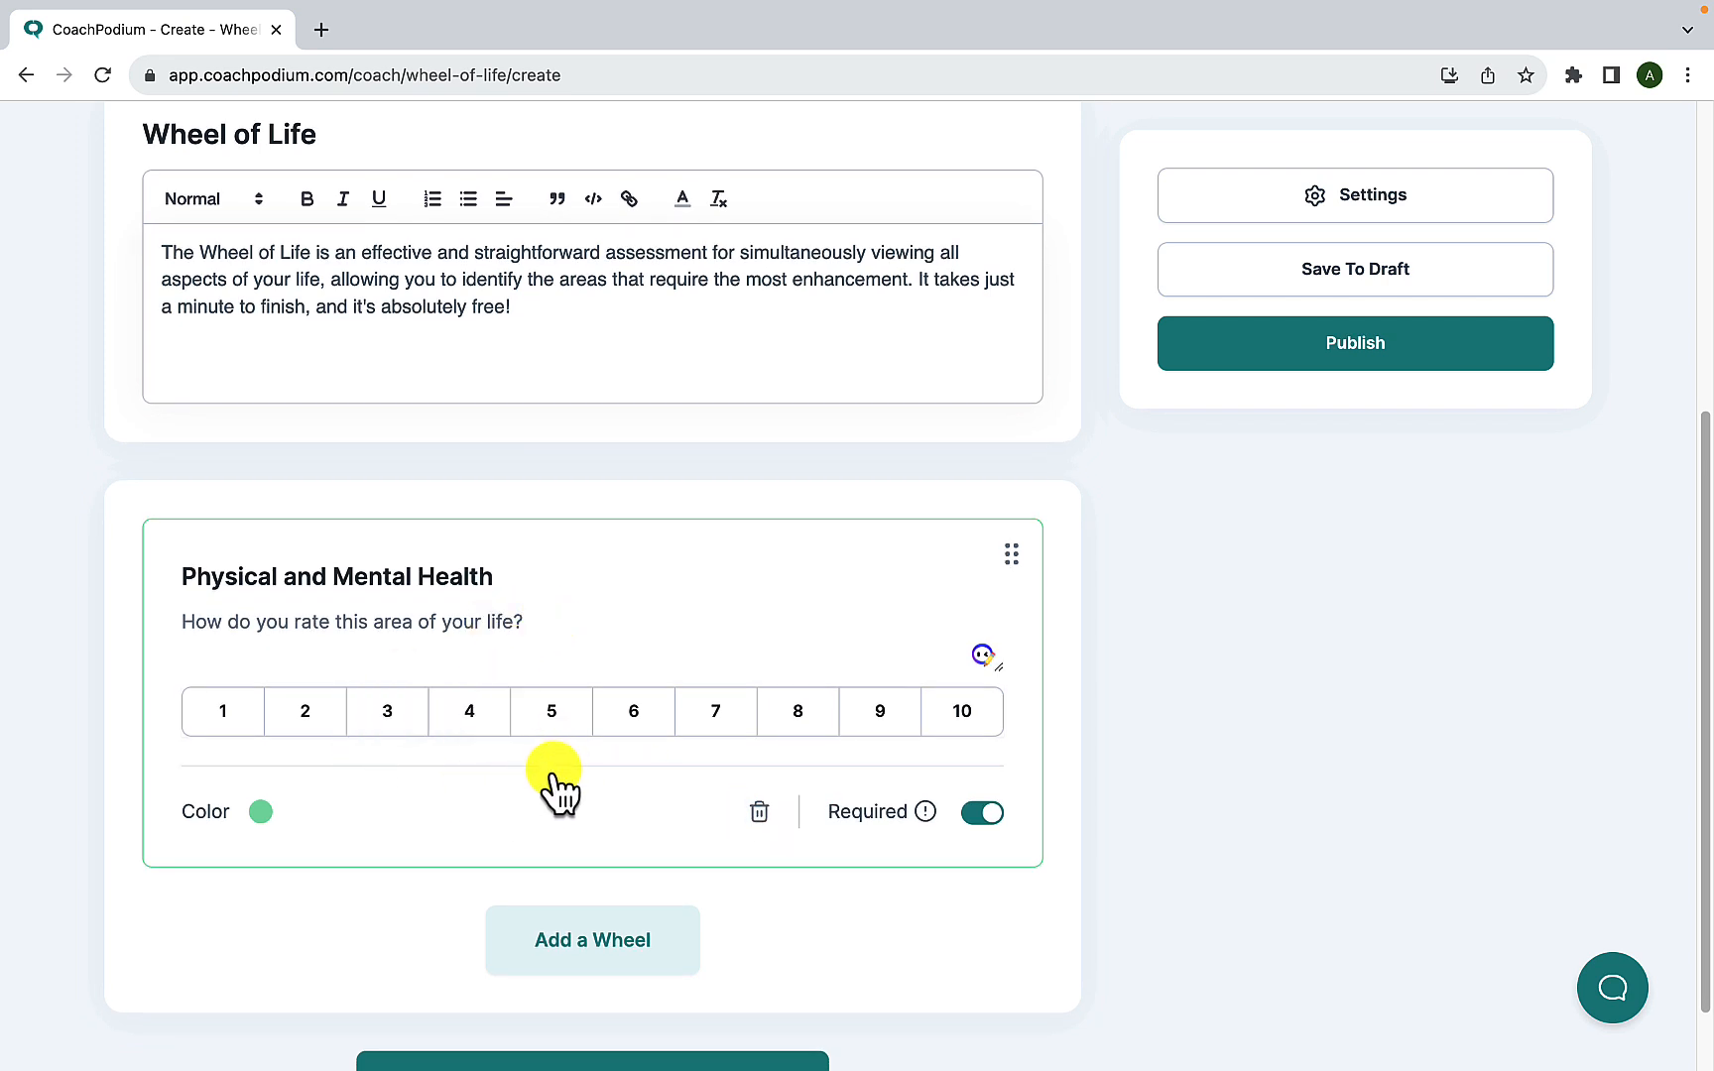
{"action": "scroll", "coordinate": [555, 783], "scroll_direction": "down", "scroll_amount": 2}
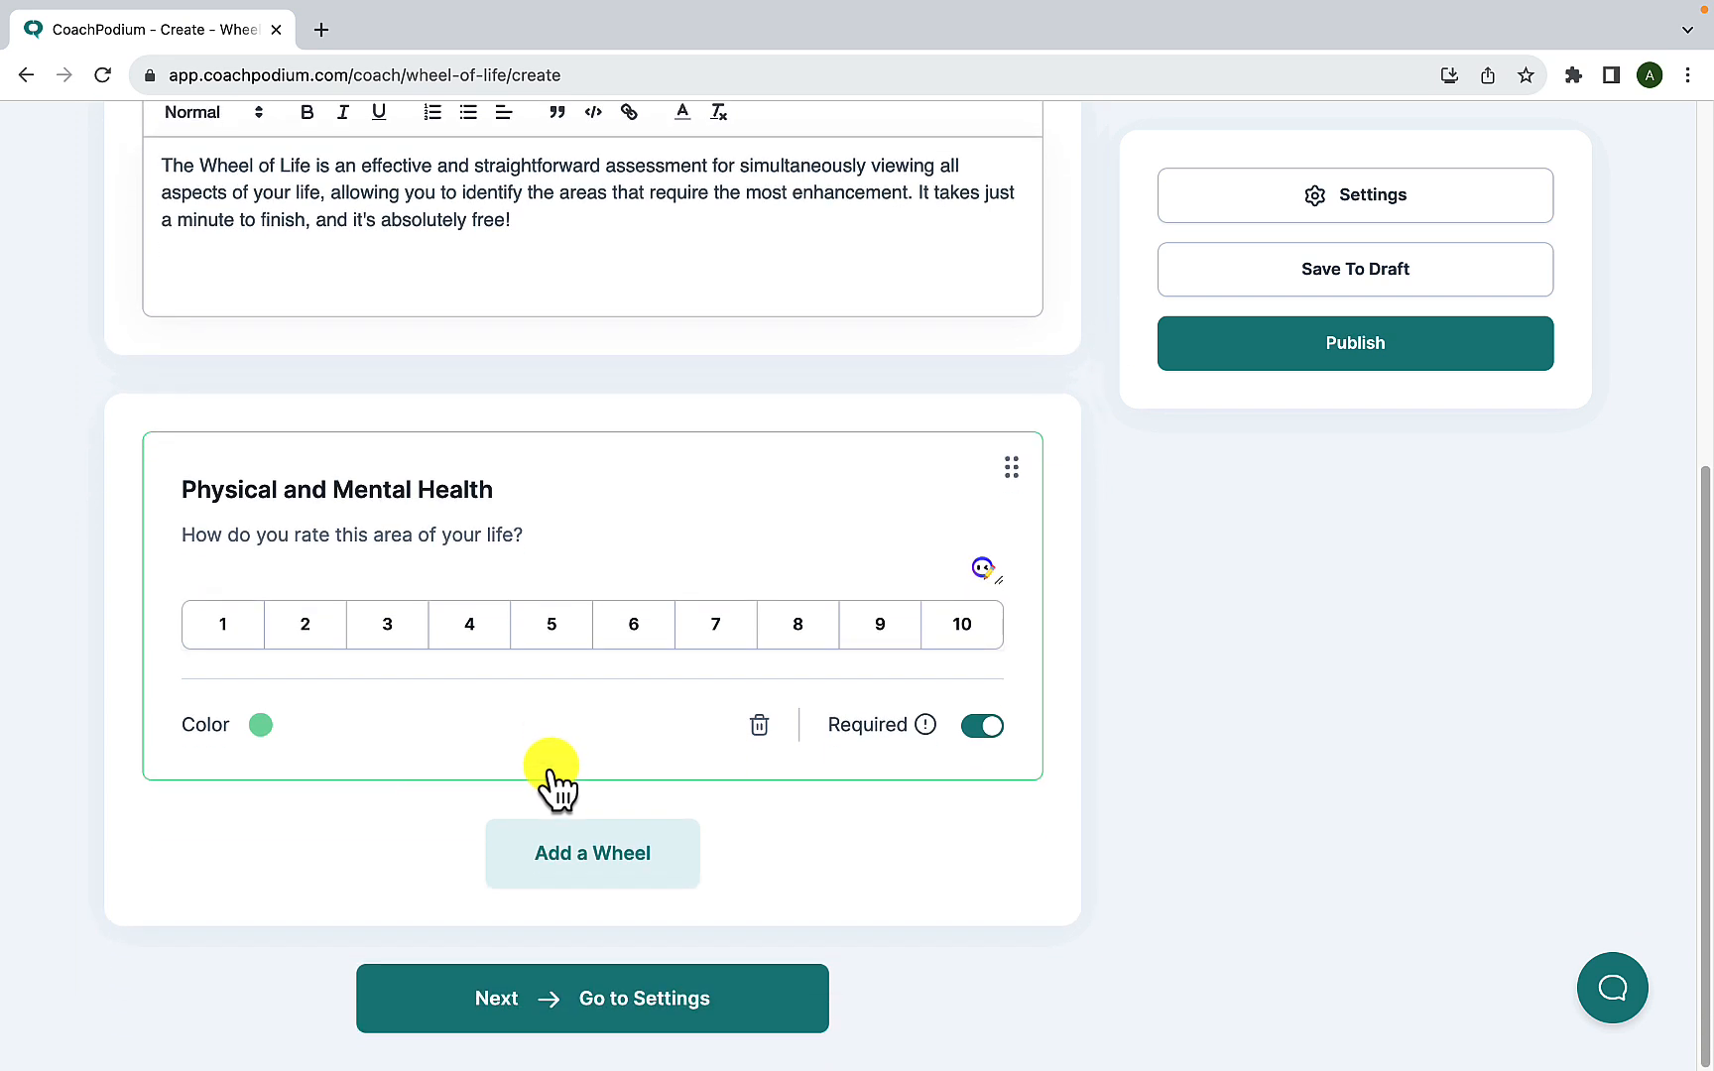
{"action": "left_click", "coordinate": [595, 872]}
{"action": "scroll", "coordinate": [593, 872], "scroll_direction": "down", "scroll_amount": 5}
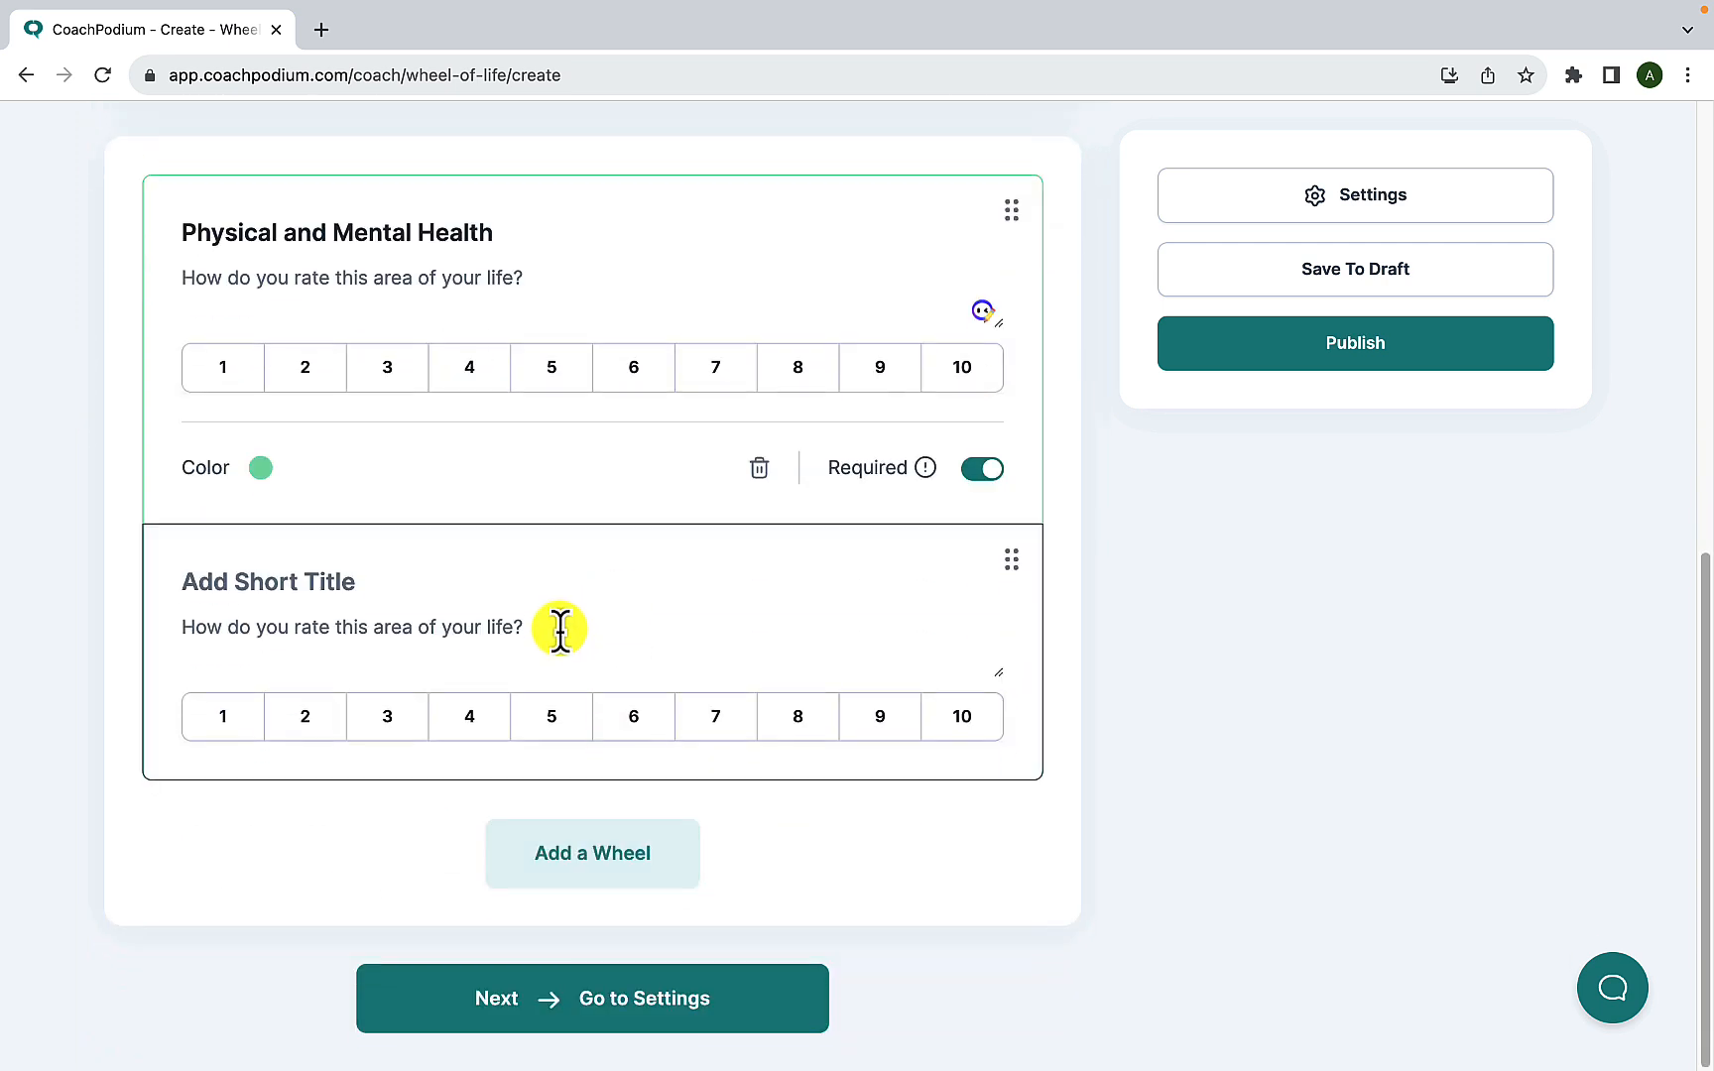
- Title the second wheel "Money and Finance" and give it the preset dark red colour
{"action": "left_click", "coordinate": [406, 593]}
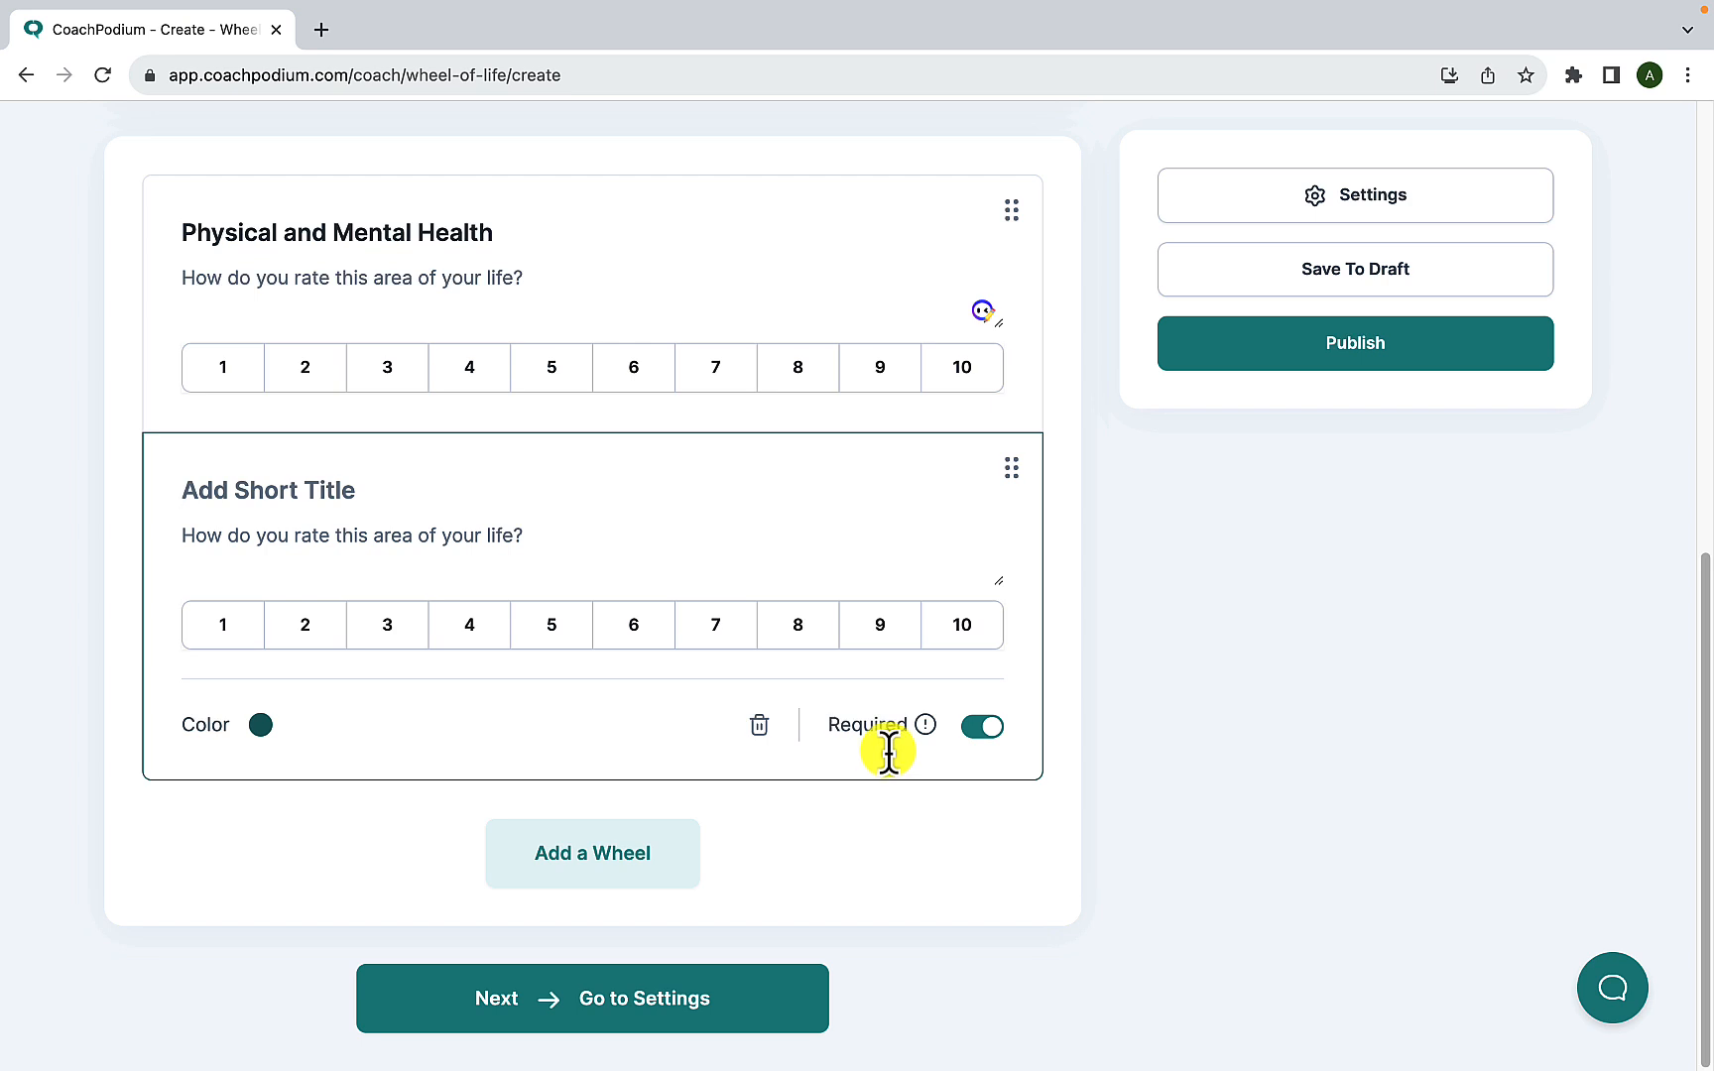
{"action": "type", "text": "Money and Finan"}
{"action": "left_click", "coordinate": [260, 724]}
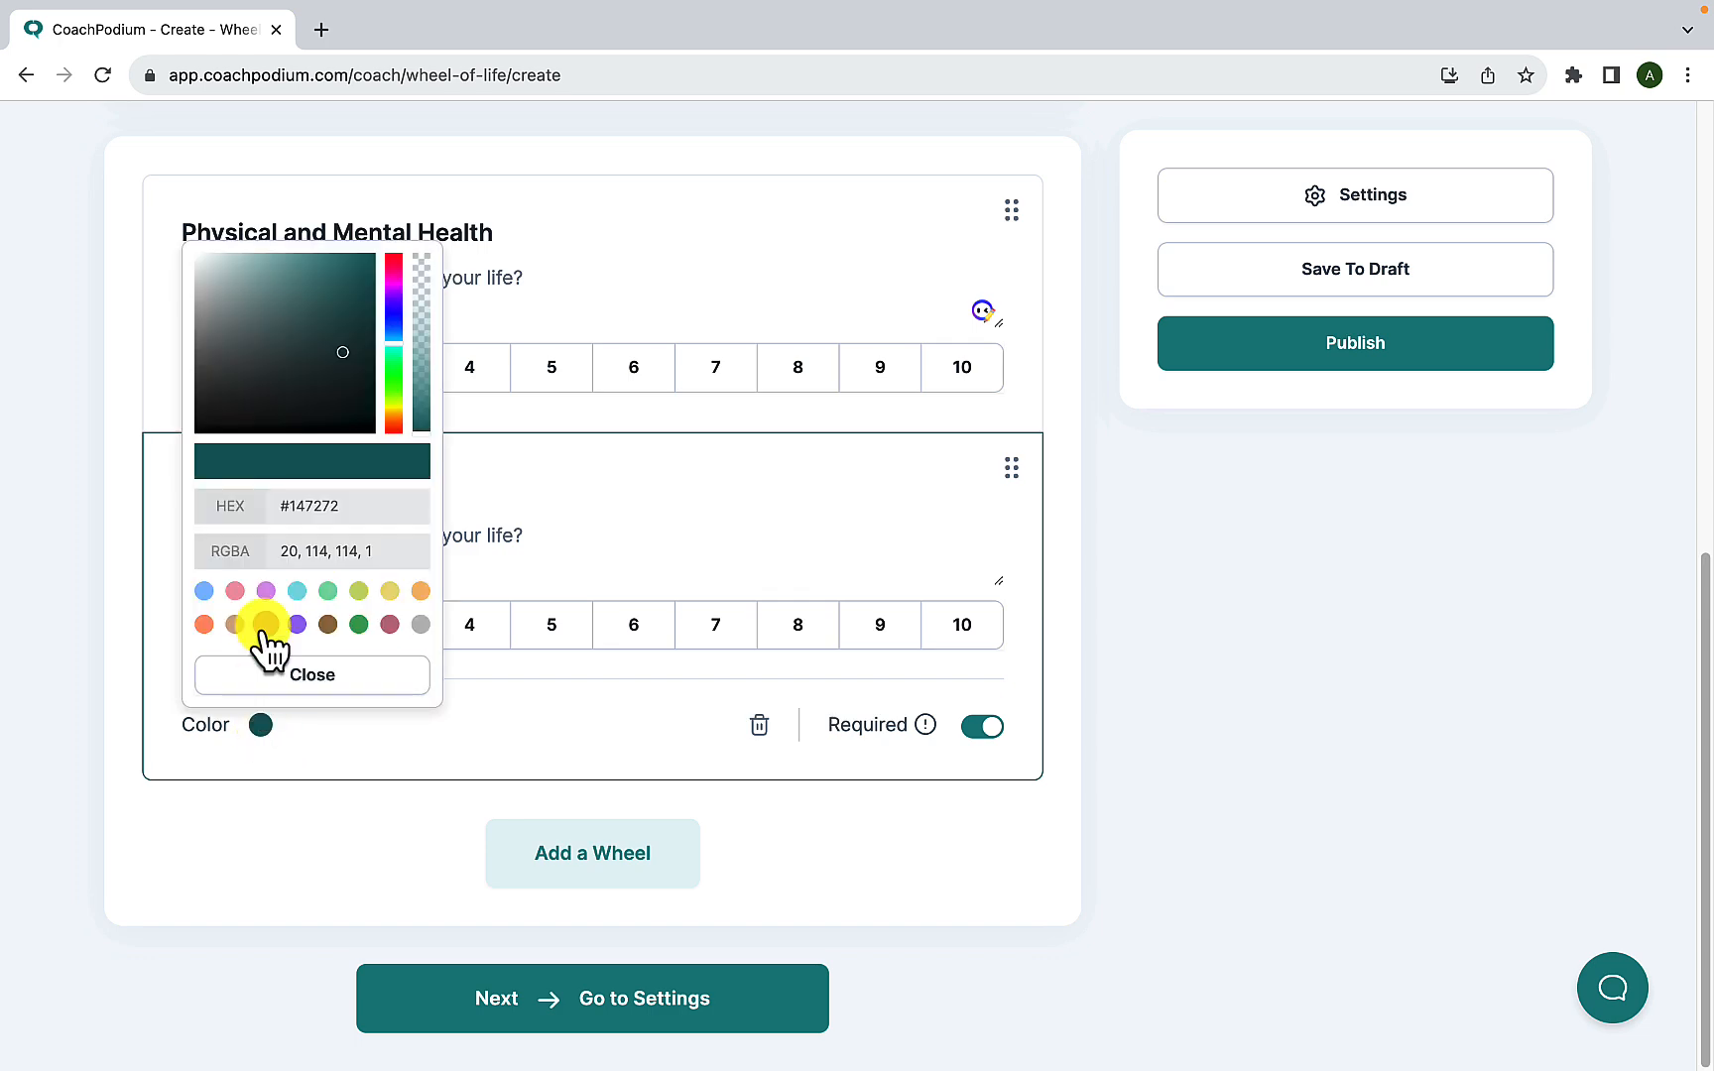
{"action": "left_click", "coordinate": [266, 625]}
- Add a third wheel titled "Career" and open its colour choices
{"action": "left_click", "coordinate": [592, 853]}
{"action": "left_click", "coordinate": [348, 664]}
{"action": "type", "text": "Career"}
{"action": "left_click", "coordinate": [259, 815]}
- Add a wheel titled "Family and Friends" and give it the preset yellow colour
{"action": "left_click", "coordinate": [592, 945]}
{"action": "left_click", "coordinate": [291, 592]}
{"action": "type", "text": "Family and Friends"}
{"action": "left_click", "coordinate": [260, 724]}
{"action": "left_click", "coordinate": [390, 591]}
- Add a wheel titled "Romantic Relationships" and give it the preset coral colour
{"action": "left_click", "coordinate": [559, 838]}
{"action": "scroll", "coordinate": [325, 620], "scroll_direction": "down", "scroll_amount": 2}
{"action": "left_click", "coordinate": [326, 620]}
{"action": "type", "text": "Romantic Relationships"}
{"action": "left_click", "coordinate": [260, 777]}
{"action": "left_click", "coordinate": [204, 676]}
{"action": "left_click", "coordinate": [313, 726]}
- Add a wheel titled "Spiritual and Personal Growth" and give it the preset lime green colour
{"action": "left_click", "coordinate": [592, 905]}
{"action": "scroll", "coordinate": [363, 674], "scroll_direction": "down", "scroll_amount": 2}
{"action": "left_click", "coordinate": [363, 674]}
{"action": "type", "text": "Spiritual and Personal Growth"}
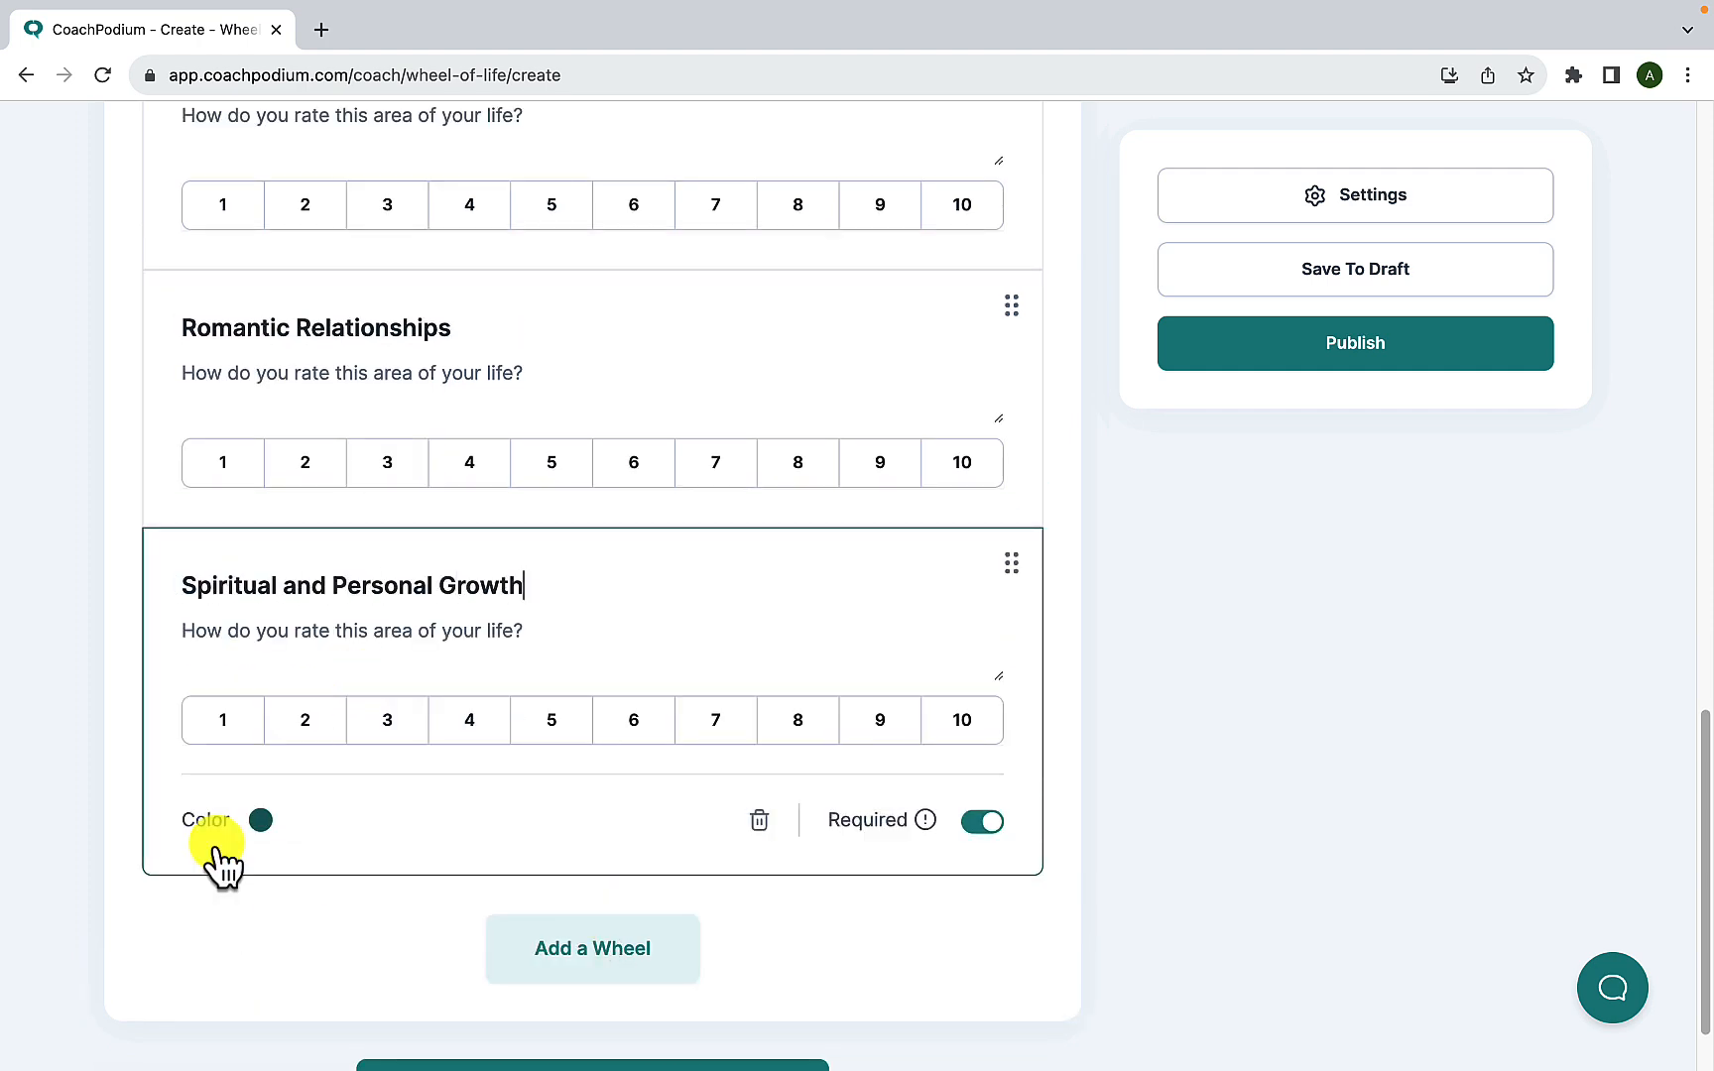
{"action": "left_click", "coordinate": [260, 820]}
{"action": "left_click", "coordinate": [360, 685]}
- Add a wheel titled "Physical Environment" and give it the preset purple colour
{"action": "left_click", "coordinate": [592, 948]}
{"action": "scroll", "coordinate": [367, 765], "scroll_direction": "down", "scroll_amount": 2}
{"action": "left_click", "coordinate": [367, 765]}
{"action": "type", "text": "Physical Environment"}
{"action": "left_click", "coordinate": [260, 735]}
{"action": "left_click", "coordinate": [297, 634]}
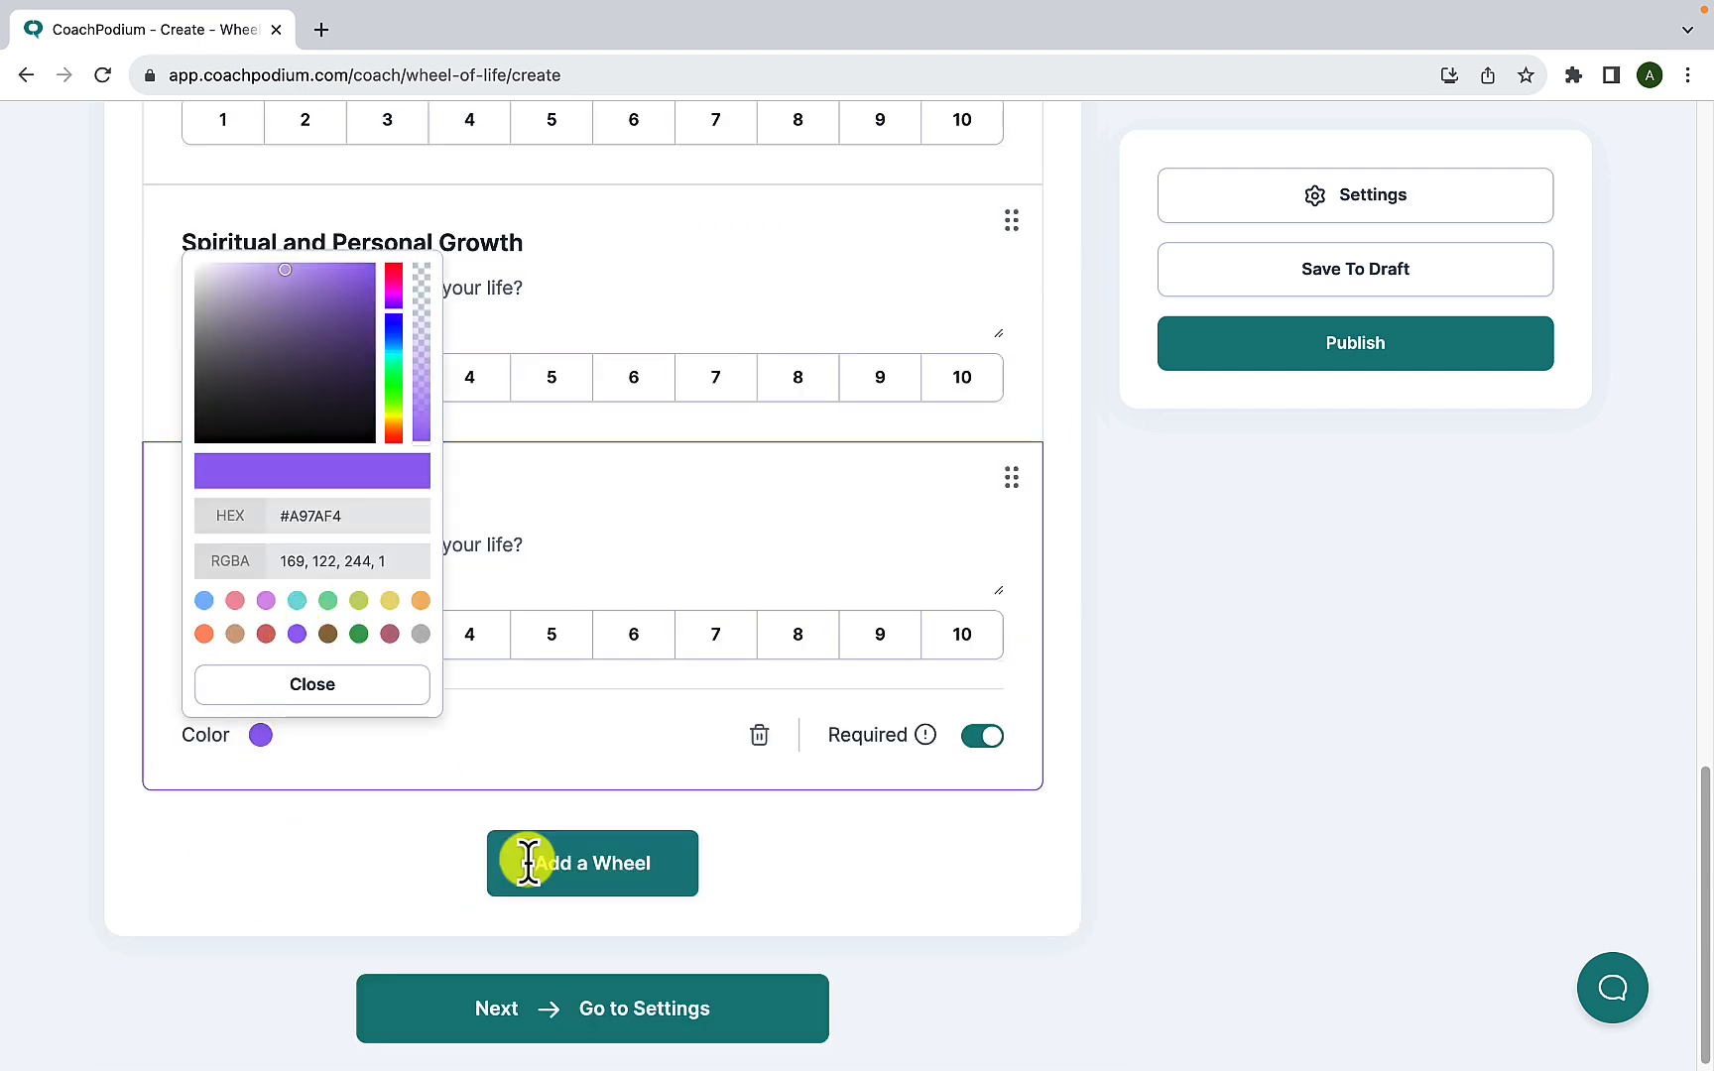
- Add a wheel titled "Fun and Recreation" and give it the preset dark green colour
{"action": "left_click", "coordinate": [515, 843]}
{"action": "scroll", "coordinate": [371, 665], "scroll_direction": "down", "scroll_amount": 2}
{"action": "type", "text": "Fun and Recreation"}
{"action": "left_click", "coordinate": [260, 808]}
{"action": "left_click", "coordinate": [359, 707]}
- Add another wheel titled "Physical and mental health" and give it the preset tan colour
{"action": "left_click", "coordinate": [561, 933]}
{"action": "scroll", "coordinate": [365, 711], "scroll_direction": "down", "scroll_amount": 2}
{"action": "type", "text": "Physical and mental health"}
{"action": "left_click", "coordinate": [260, 859]}
{"action": "left_click", "coordinate": [233, 760]}
- Add a wheel titled "Growth and Learning" and give it the preset dark green colour
{"action": "left_click", "coordinate": [593, 989]}
{"action": "scroll", "coordinate": [425, 772], "scroll_direction": "down", "scroll_amount": 2}
{"action": "type", "text": "Growth and Learning"}
{"action": "left_click", "coordinate": [260, 925]}
{"action": "left_click", "coordinate": [363, 815]}
{"action": "left_click", "coordinate": [383, 1013]}
- Look over the list of wheels and proceed to the assessment's settings
{"action": "scroll", "coordinate": [570, 843], "scroll_direction": "down", "scroll_amount": 2}
{"action": "scroll", "coordinate": [570, 845], "scroll_direction": "up", "scroll_amount": 10}
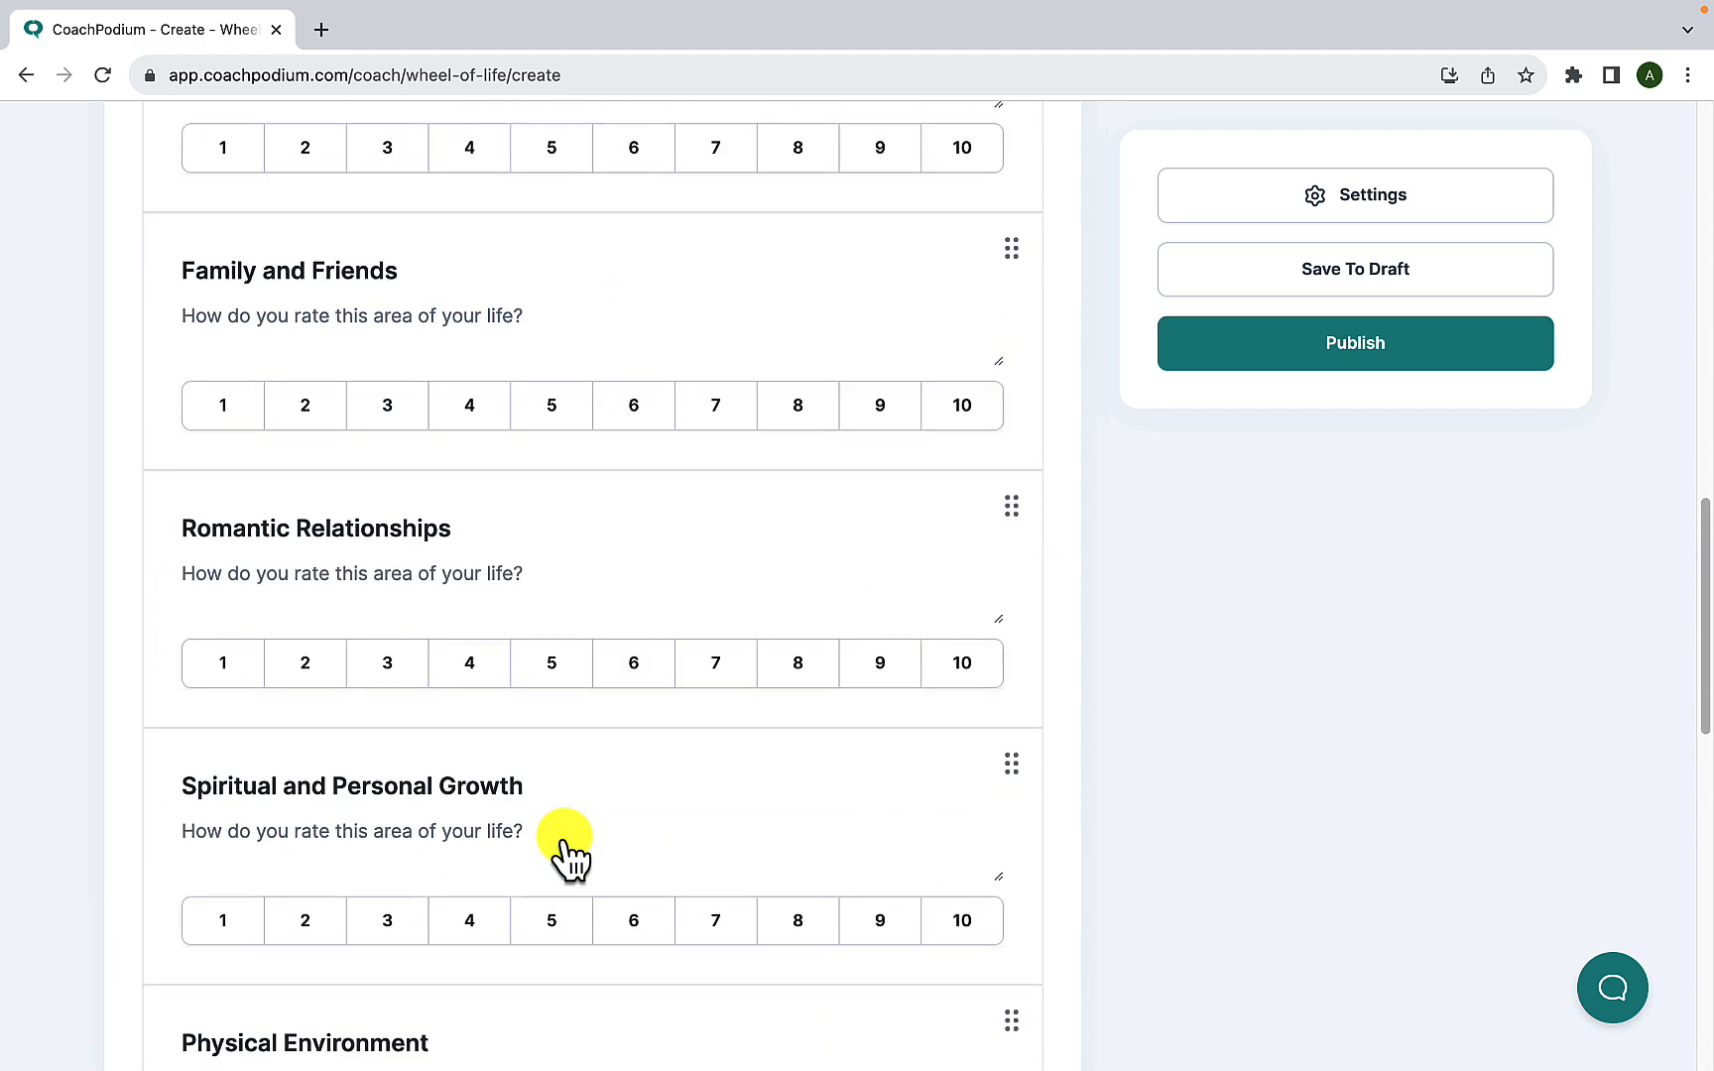
{"action": "scroll", "coordinate": [563, 848], "scroll_direction": "up", "scroll_amount": 3}
{"action": "scroll", "coordinate": [565, 845], "scroll_direction": "up", "scroll_amount": 4}
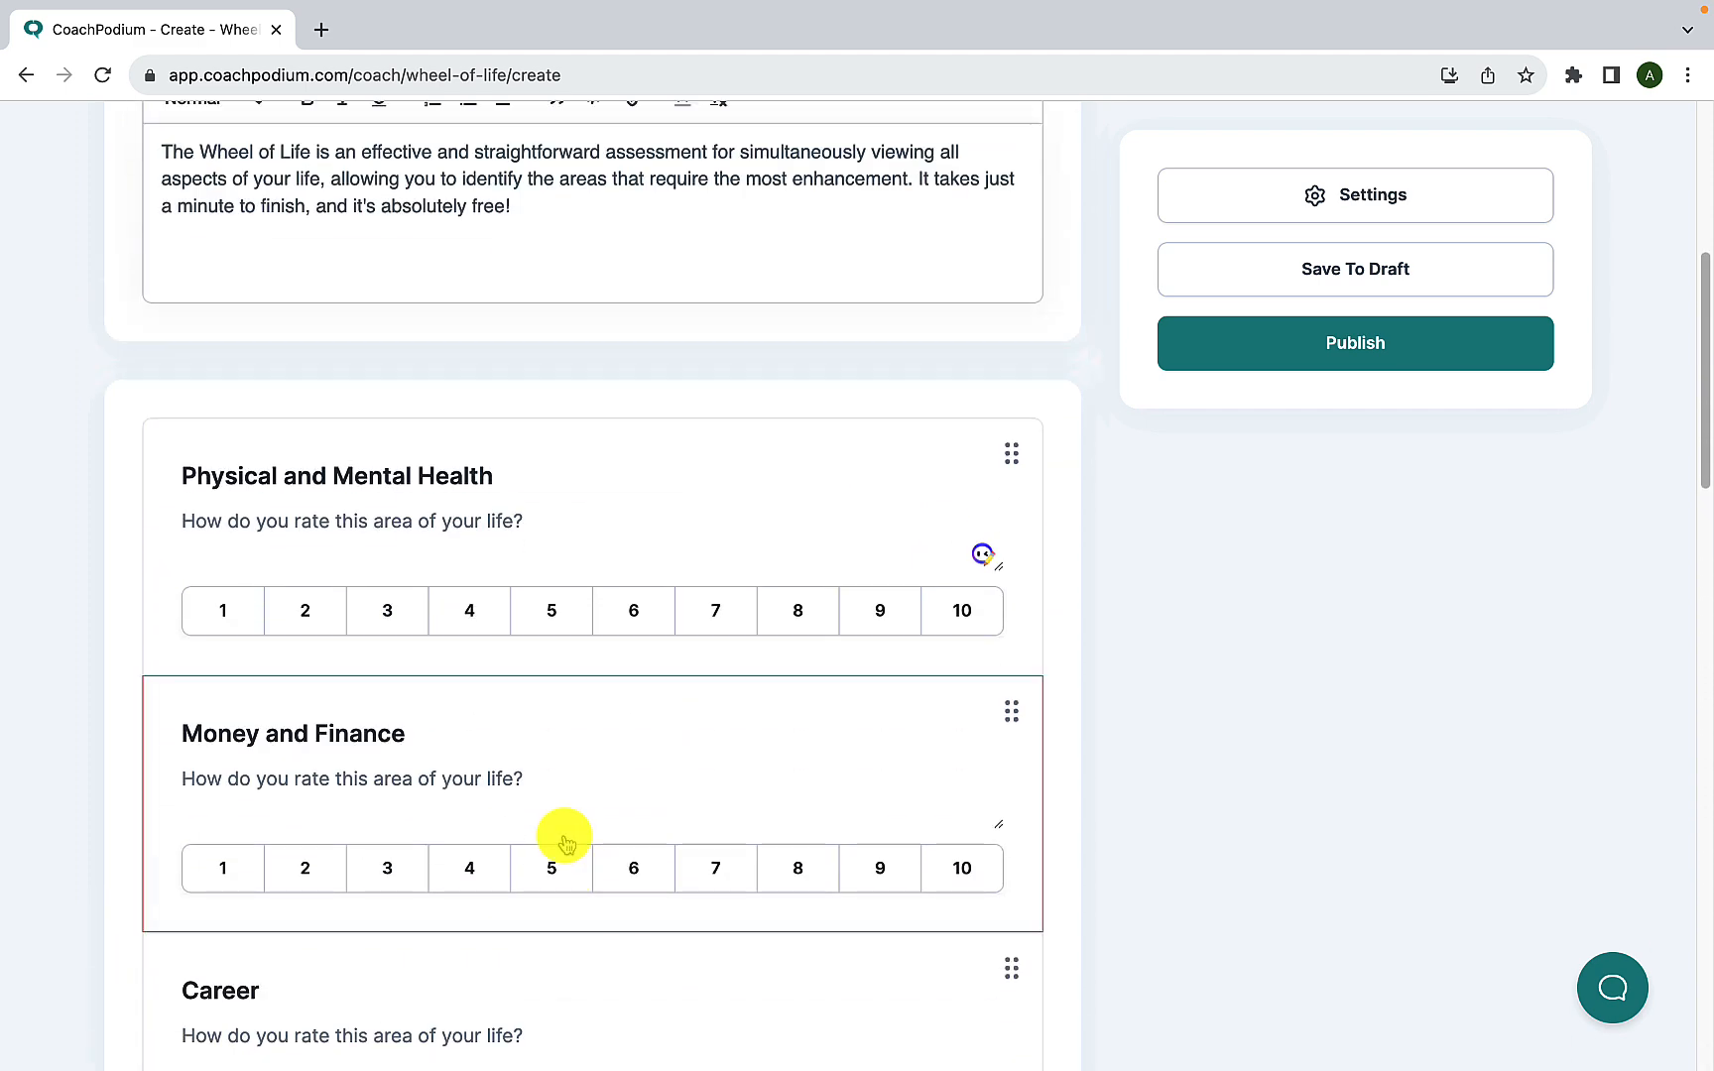
{"action": "scroll", "coordinate": [565, 845], "scroll_direction": "down", "scroll_amount": 15}
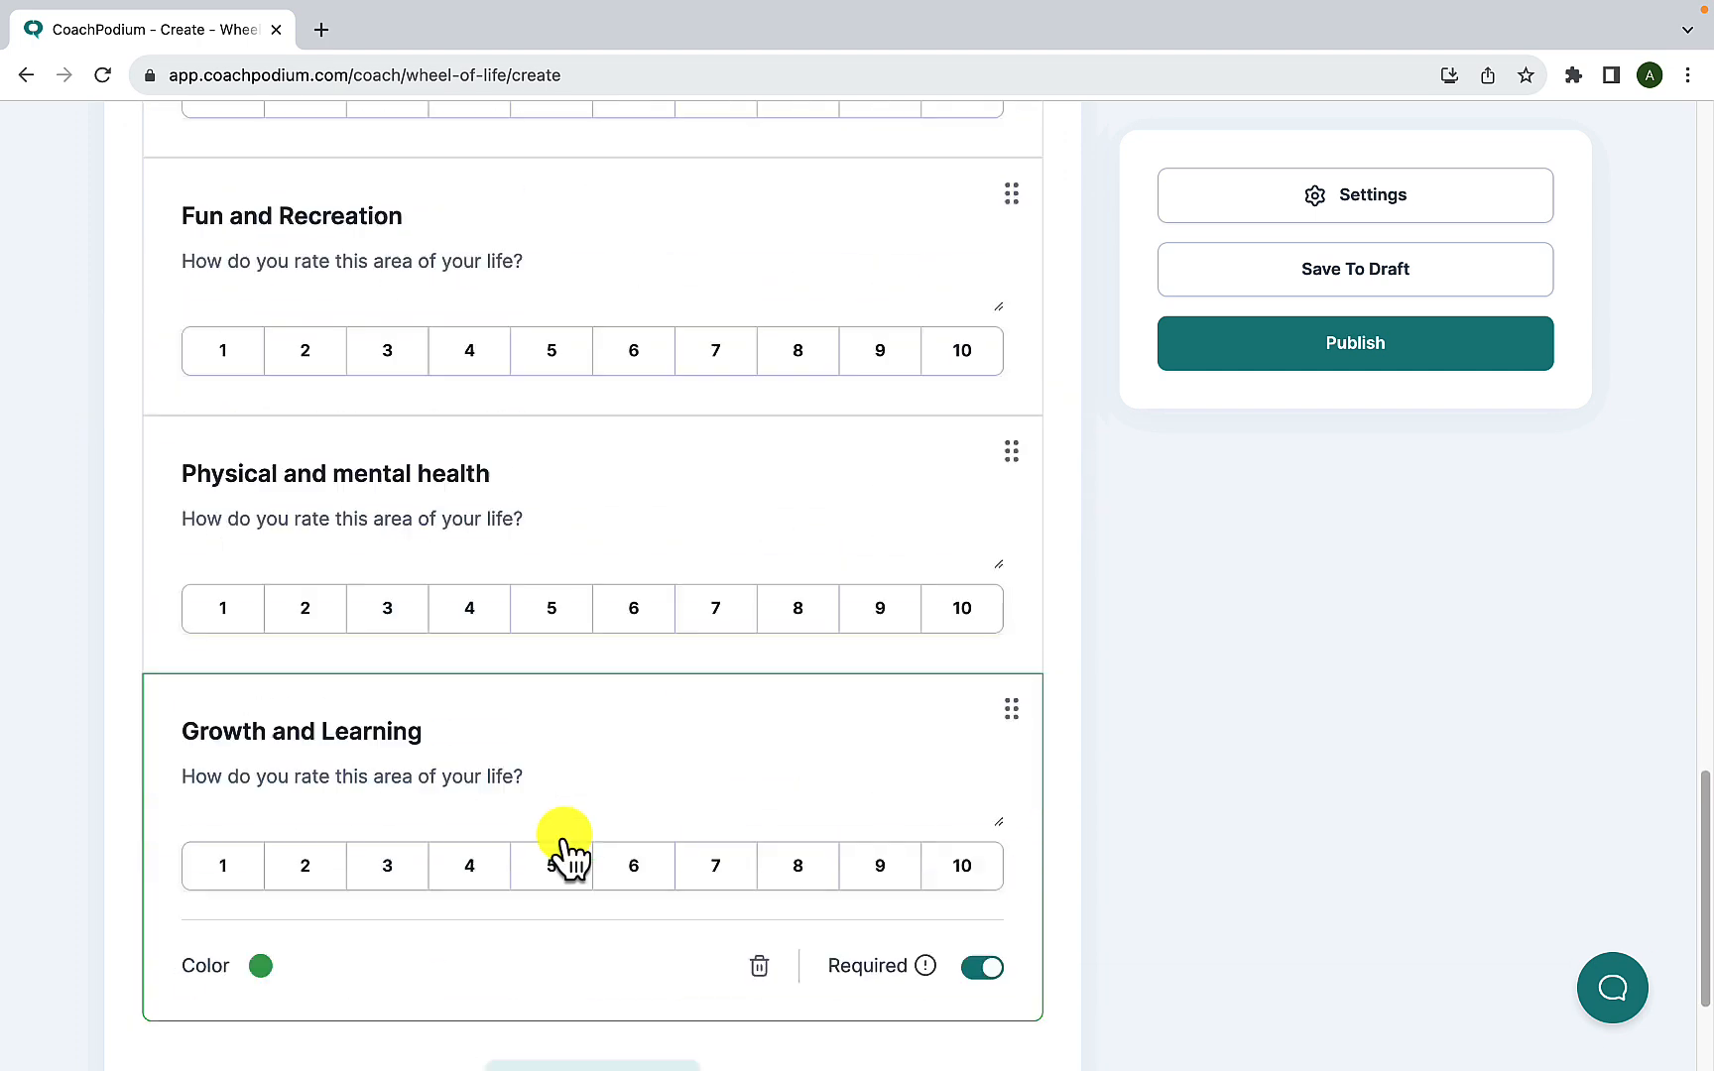
{"action": "left_click", "coordinate": [486, 1004]}
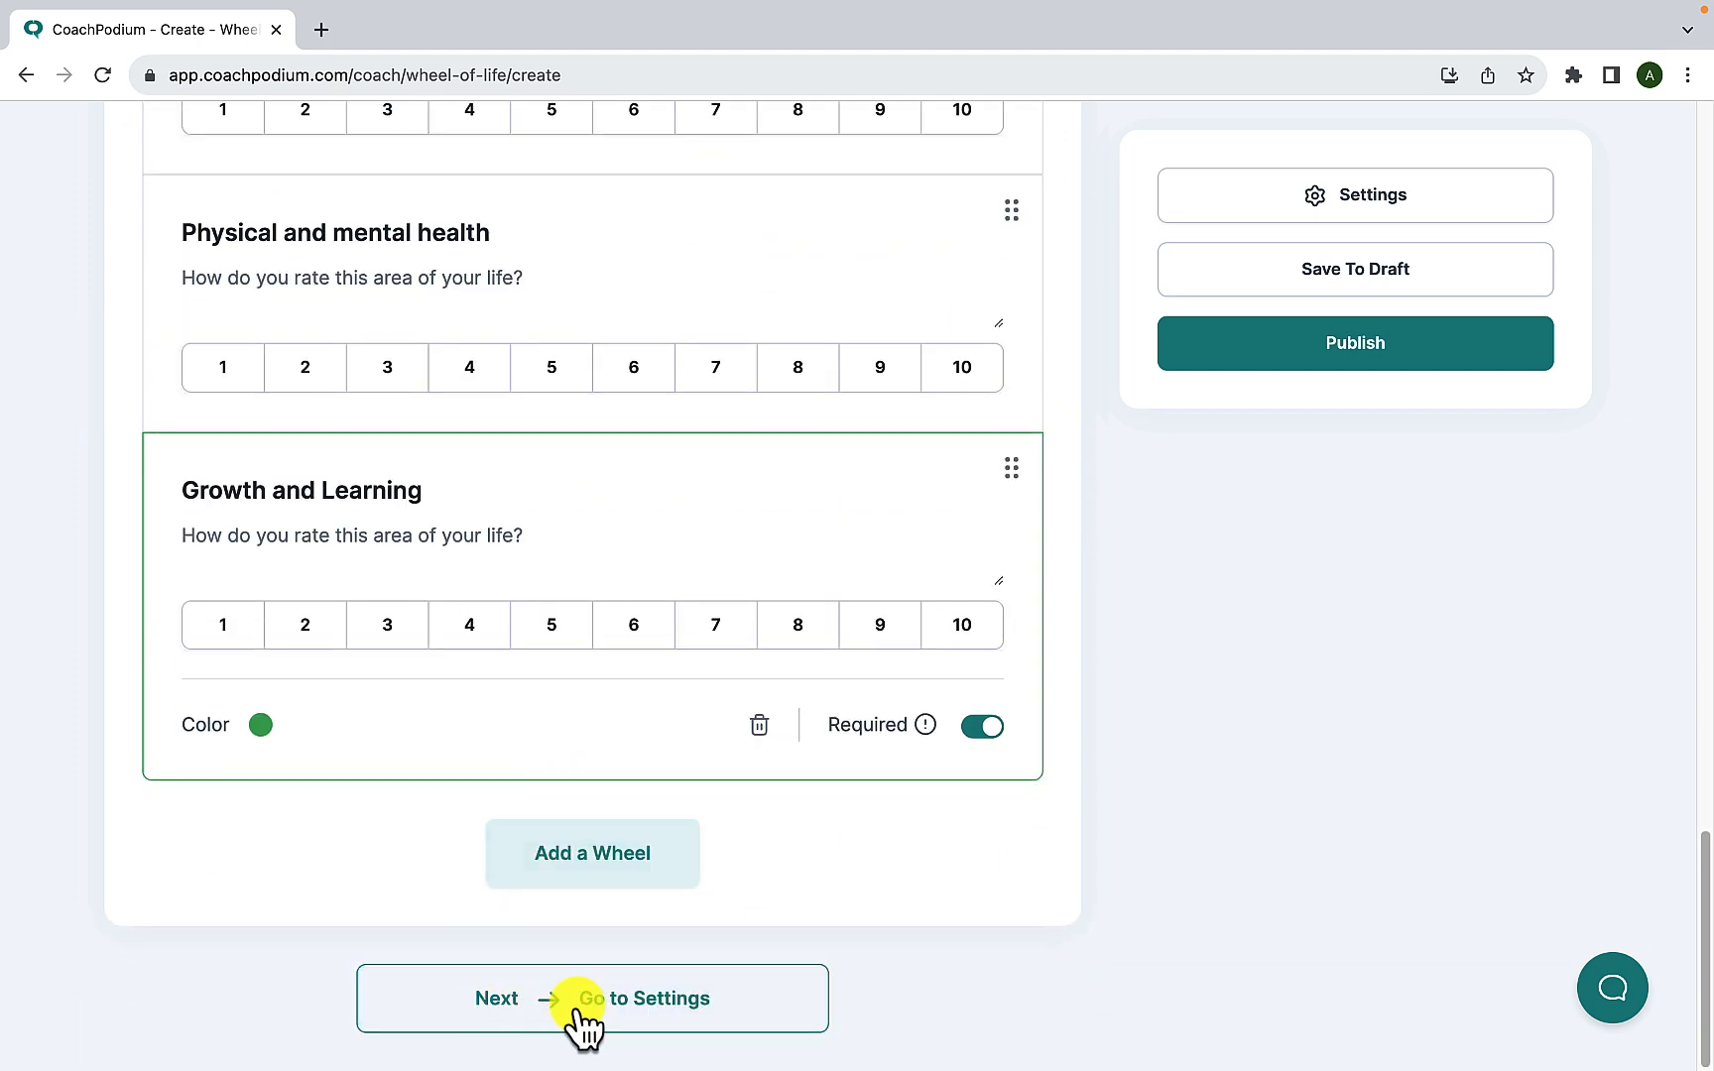
{"action": "left_click", "coordinate": [667, 1017]}
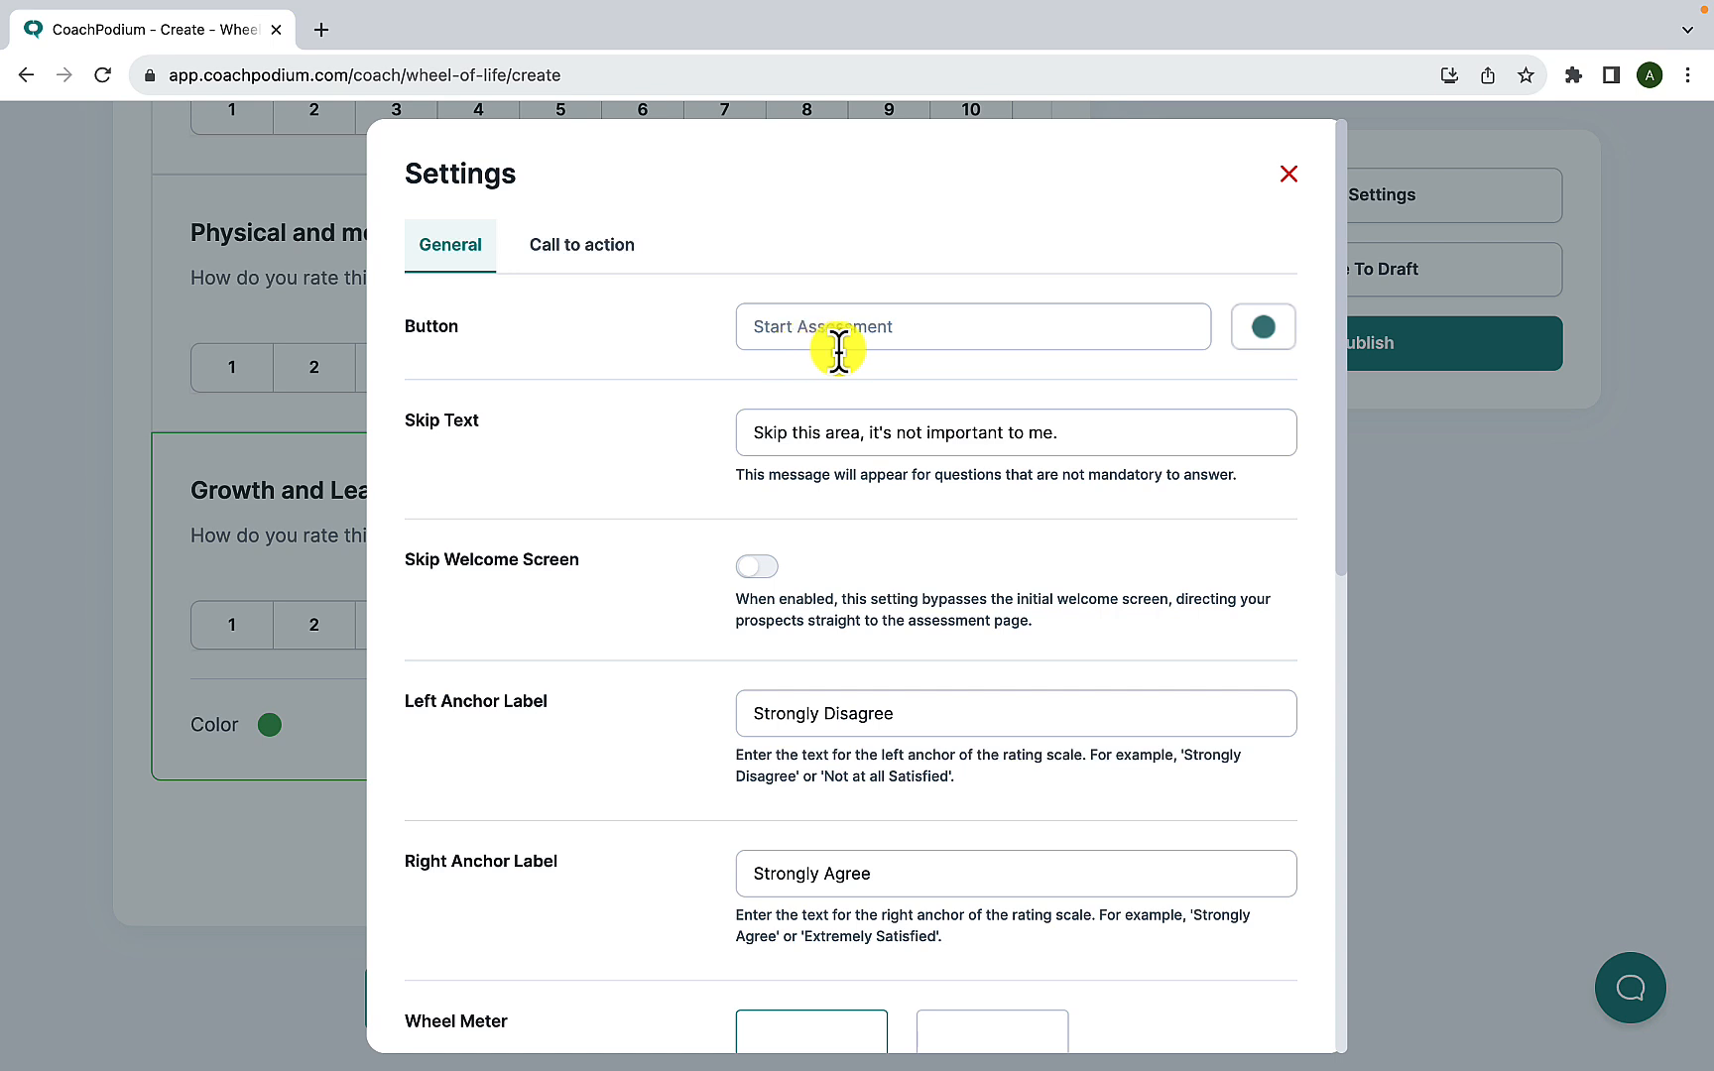
{"action": "left_click", "coordinate": [914, 336]}
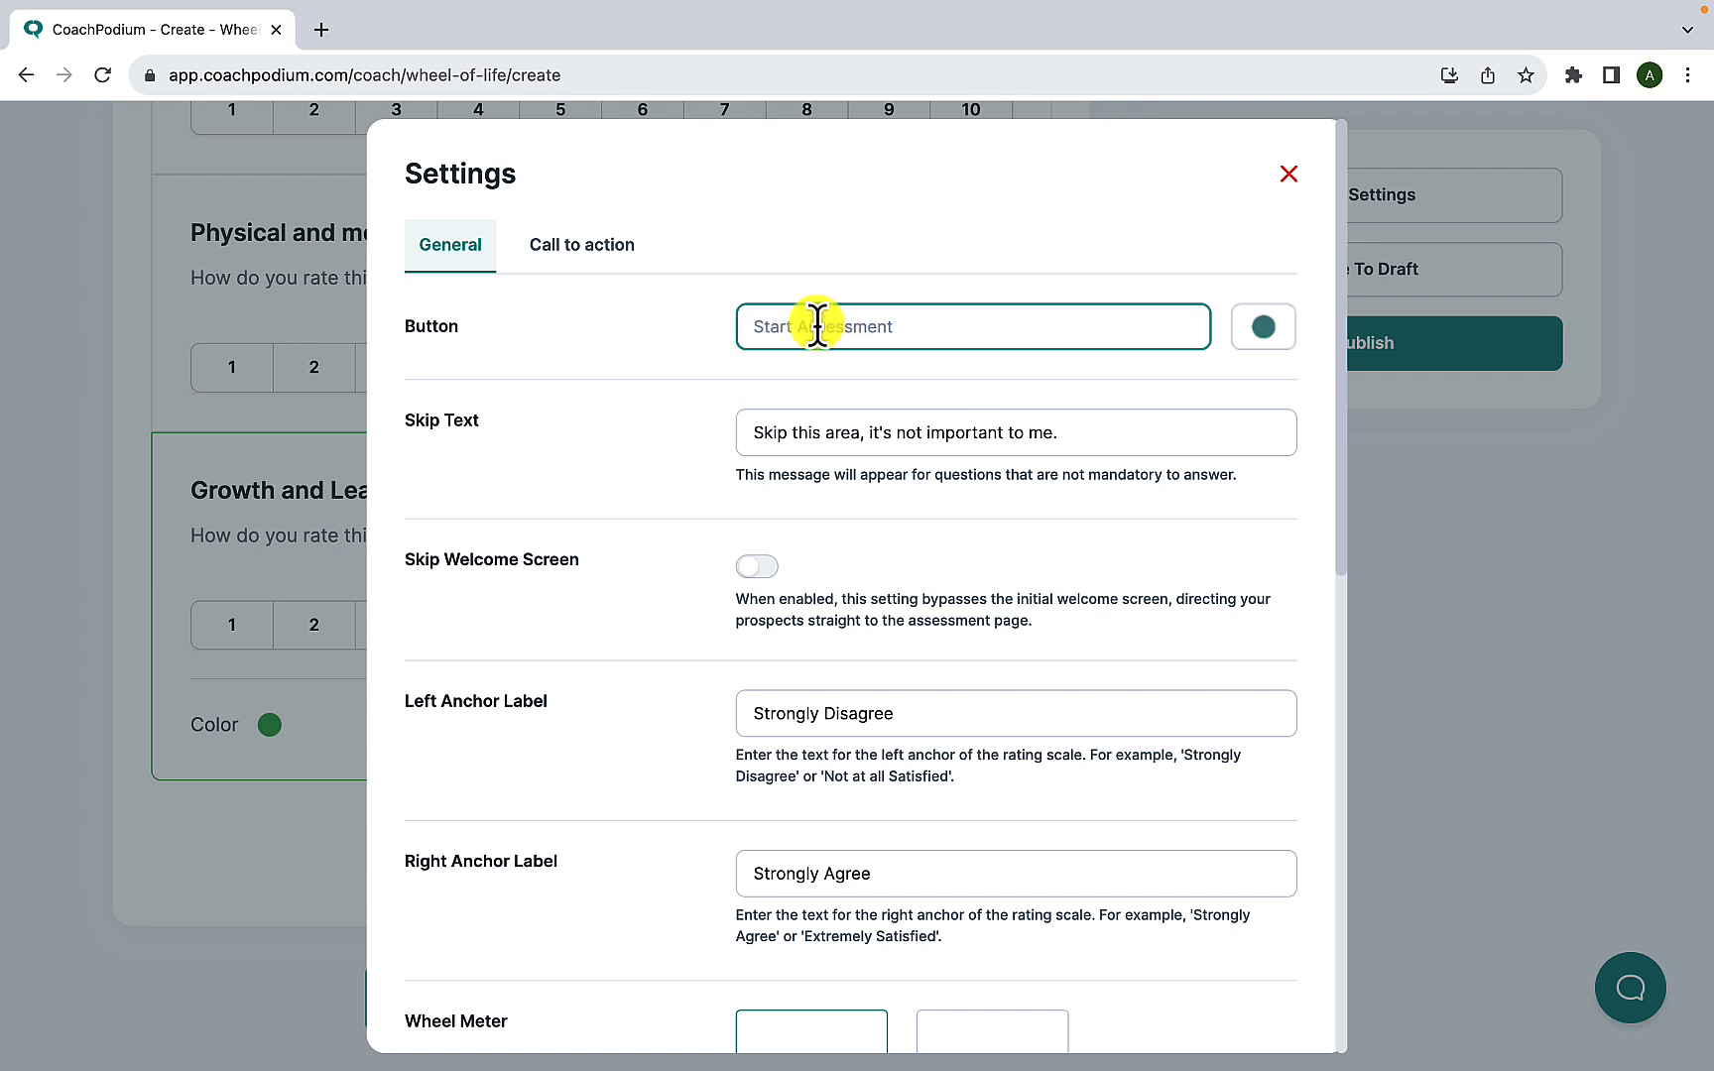
{"action": "type", "text": "Getb"}
{"action": "key", "text": "BackSpace"}
{"action": "type", "text": "n"}
{"action": "key", "text": "BackSpace"}
{"action": "key", "text": "BackSpace"}
{"action": "key", "text": "BackSpace"}
{"action": "key", "text": "BackSpace"}
{"action": "key", "text": "BackSpace"}
- Set the start button's colour to pink #FF00B6 in the general settings
{"action": "left_click", "coordinate": [1261, 331]}
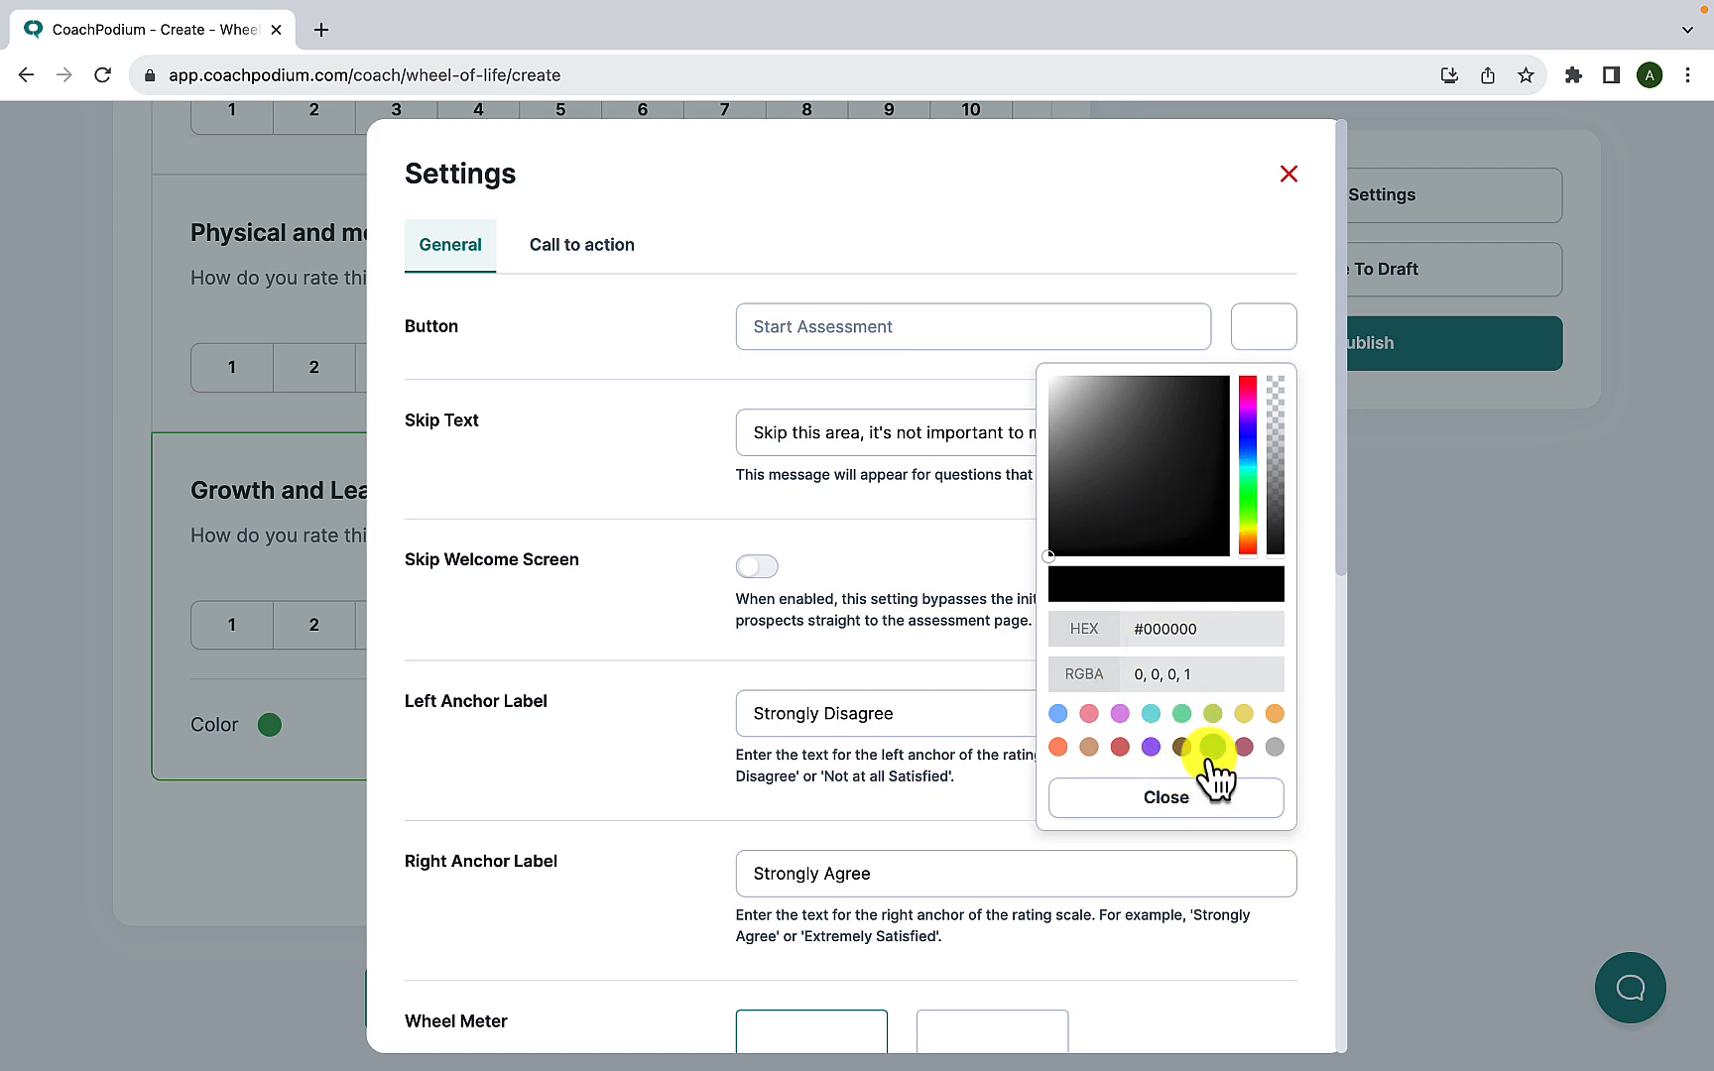
{"action": "left_click", "coordinate": [1247, 392]}
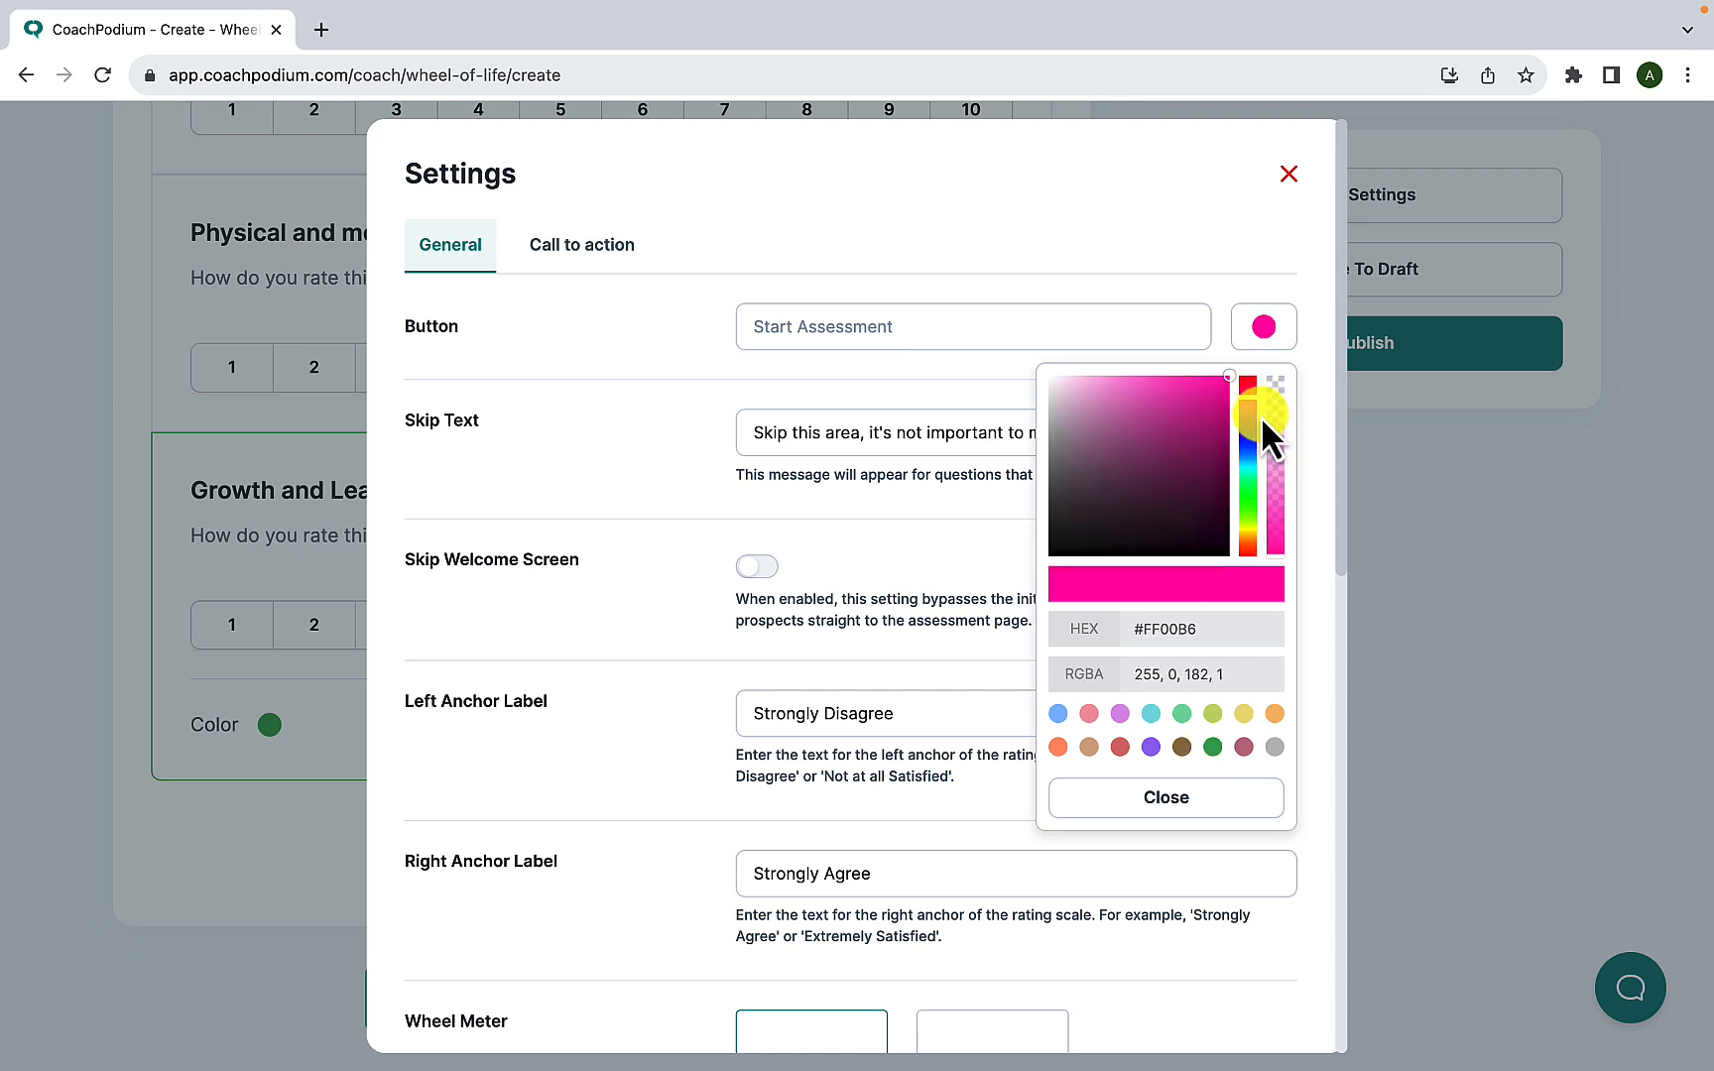
{"action": "left_click", "coordinate": [1208, 290]}
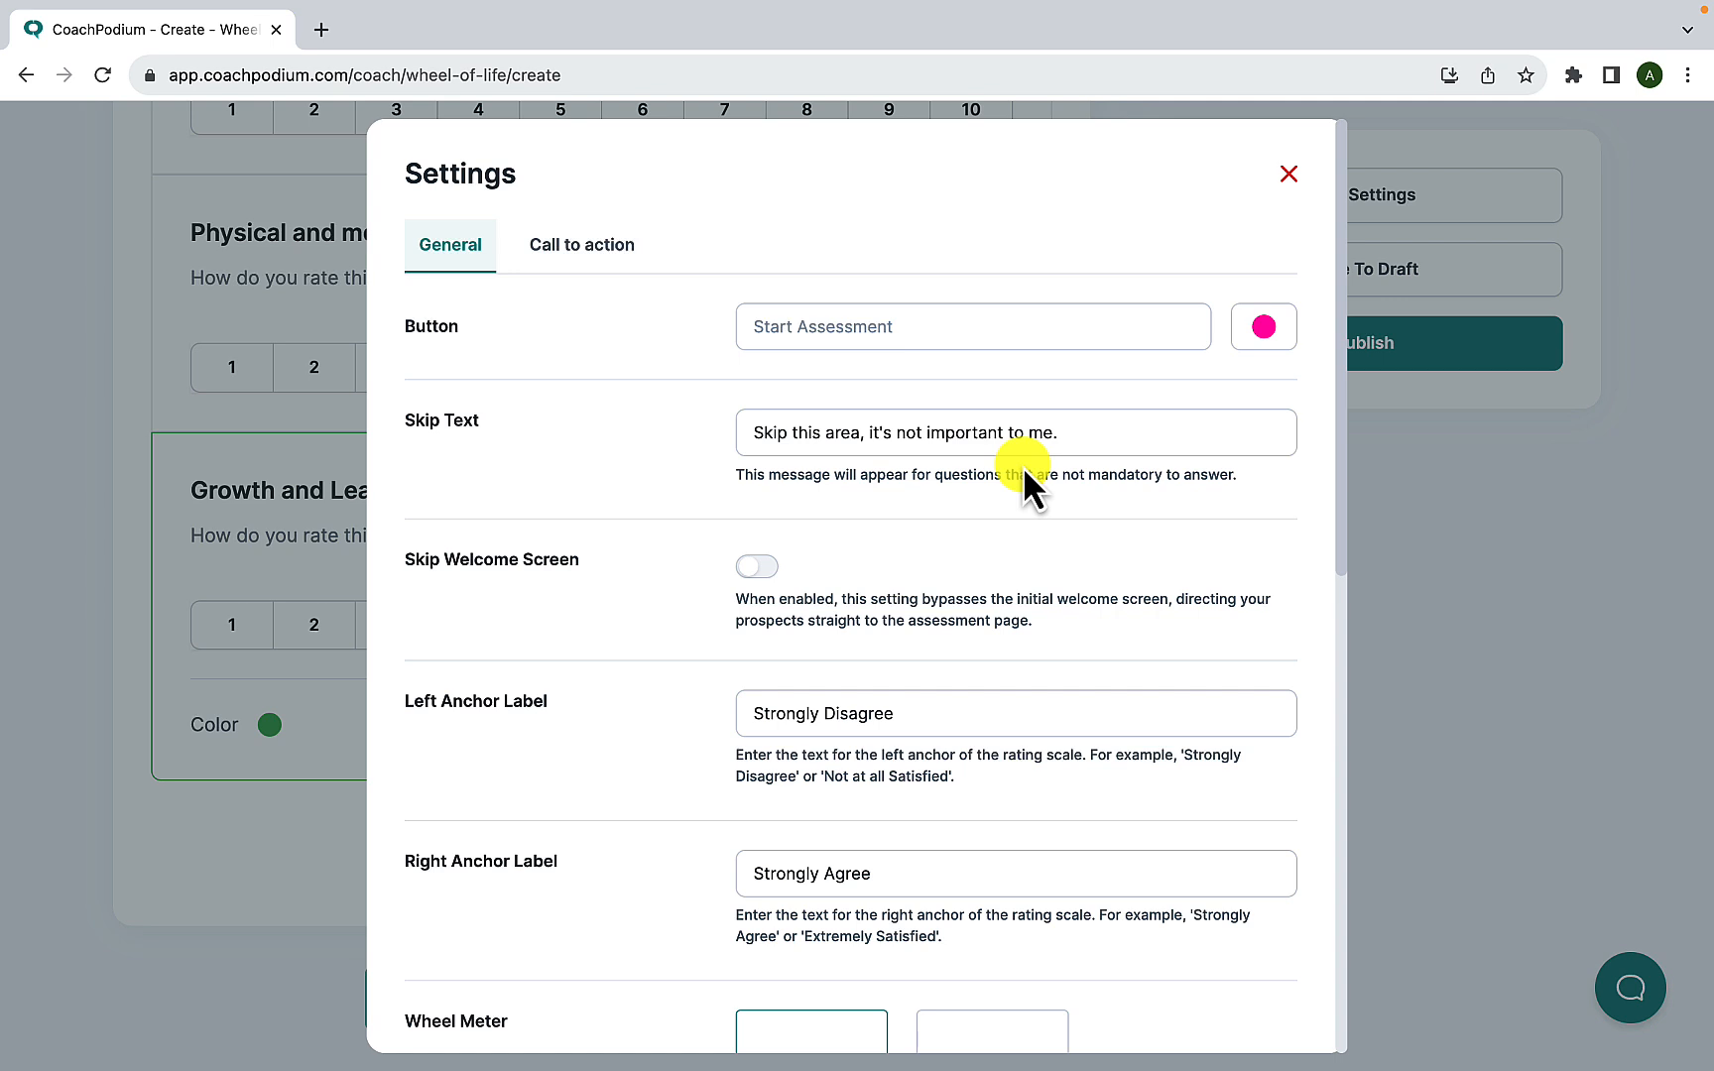
{"action": "left_click", "coordinate": [1071, 434]}
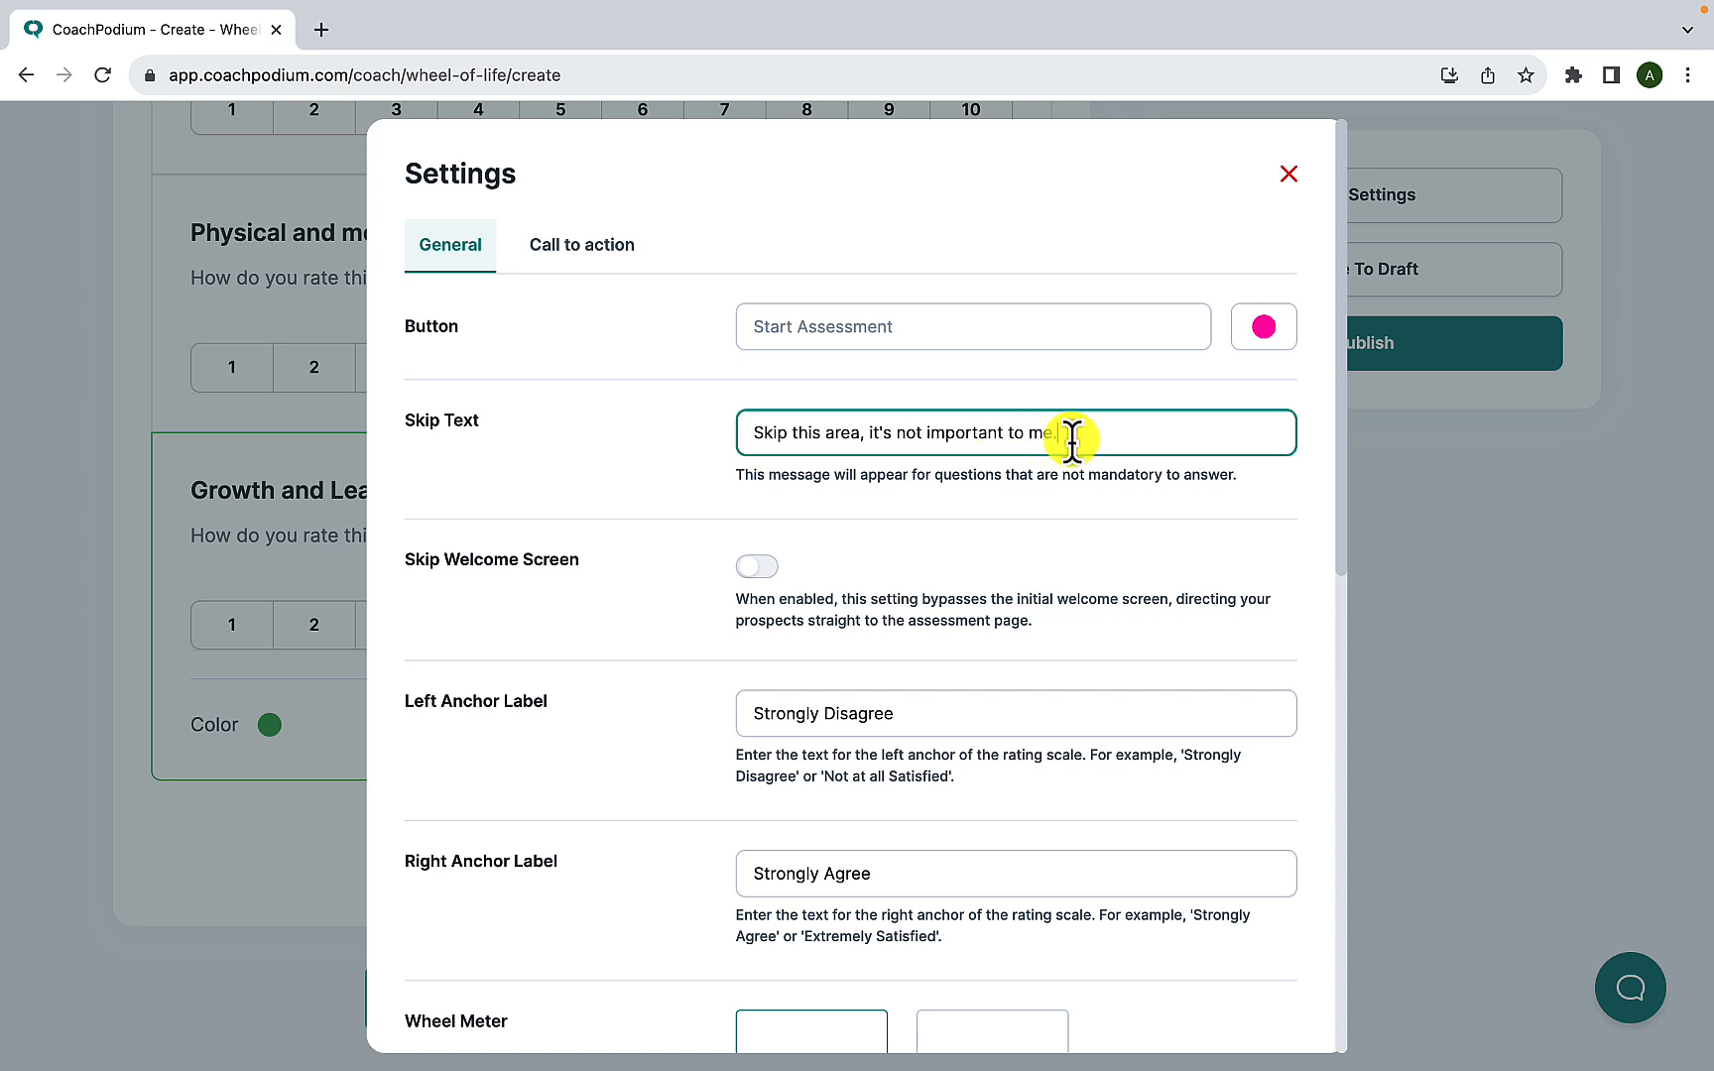
{"action": "scroll", "coordinate": [813, 535], "scroll_direction": "down", "scroll_amount": 1}
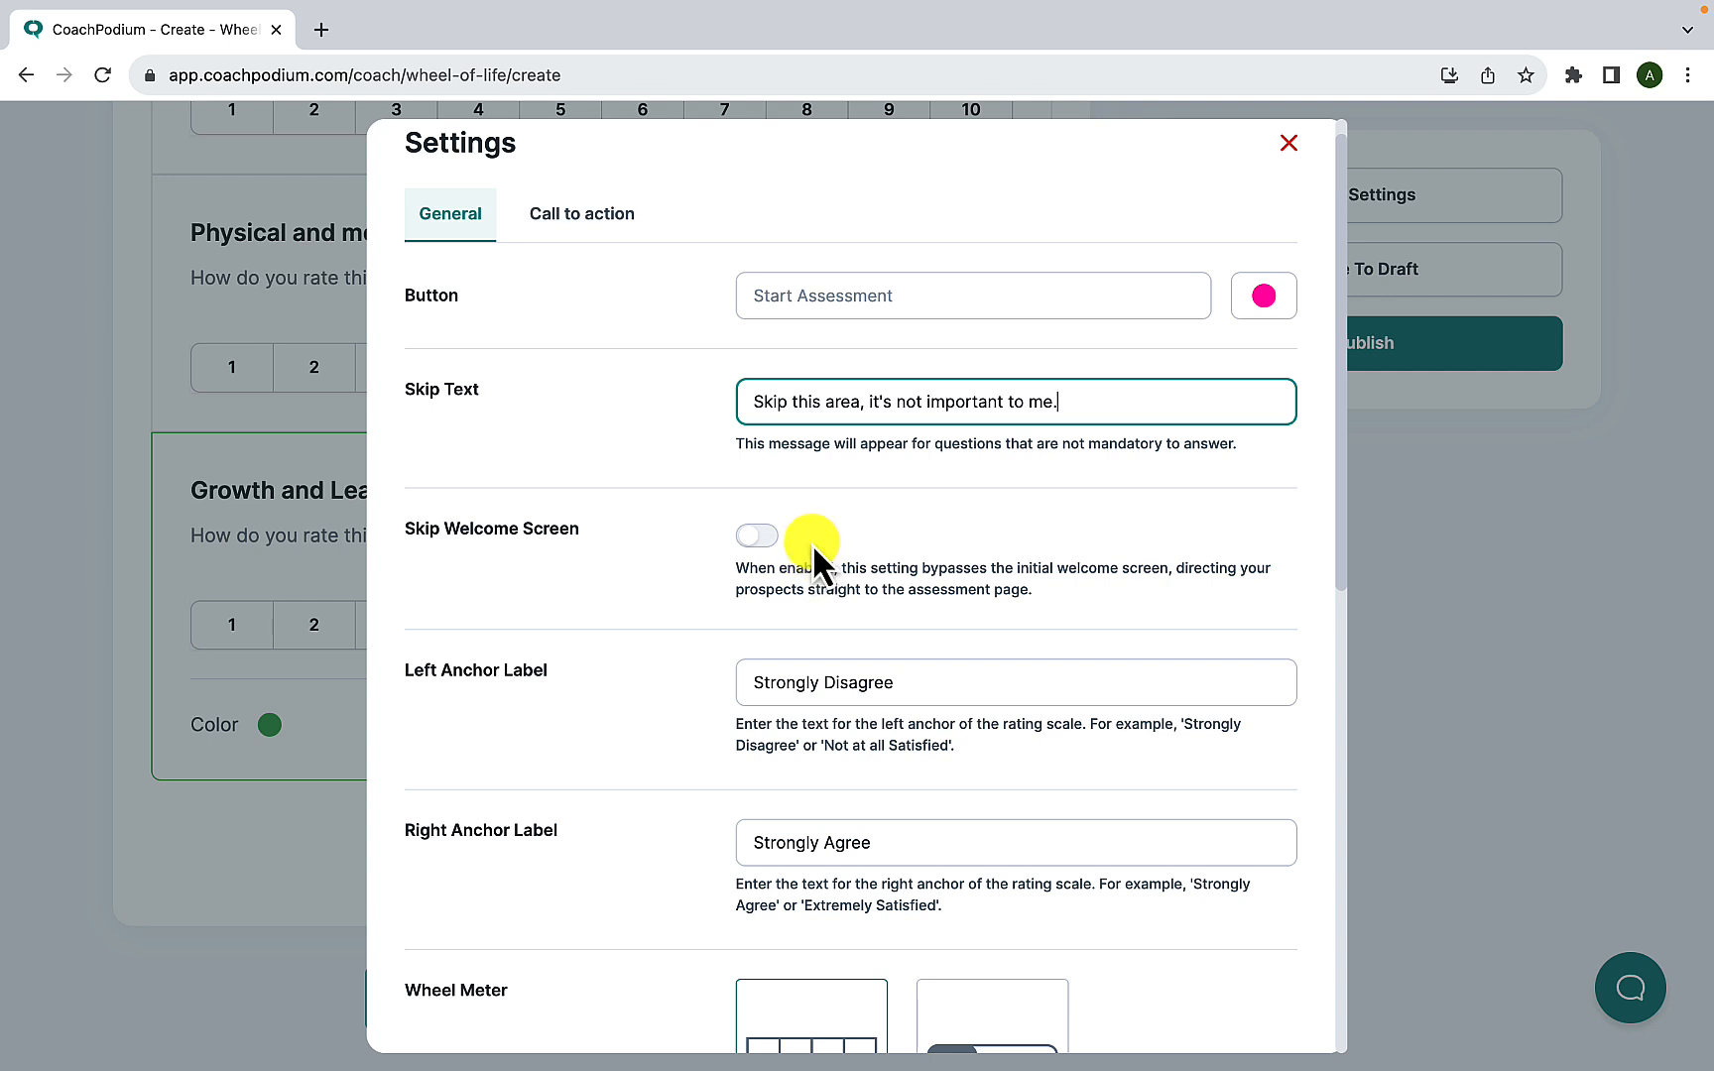
- Open the demos page of coachpodium.com in a new browser tab and start the Option 1 pop-up assessment
{"action": "left_click", "coordinate": [319, 29]}
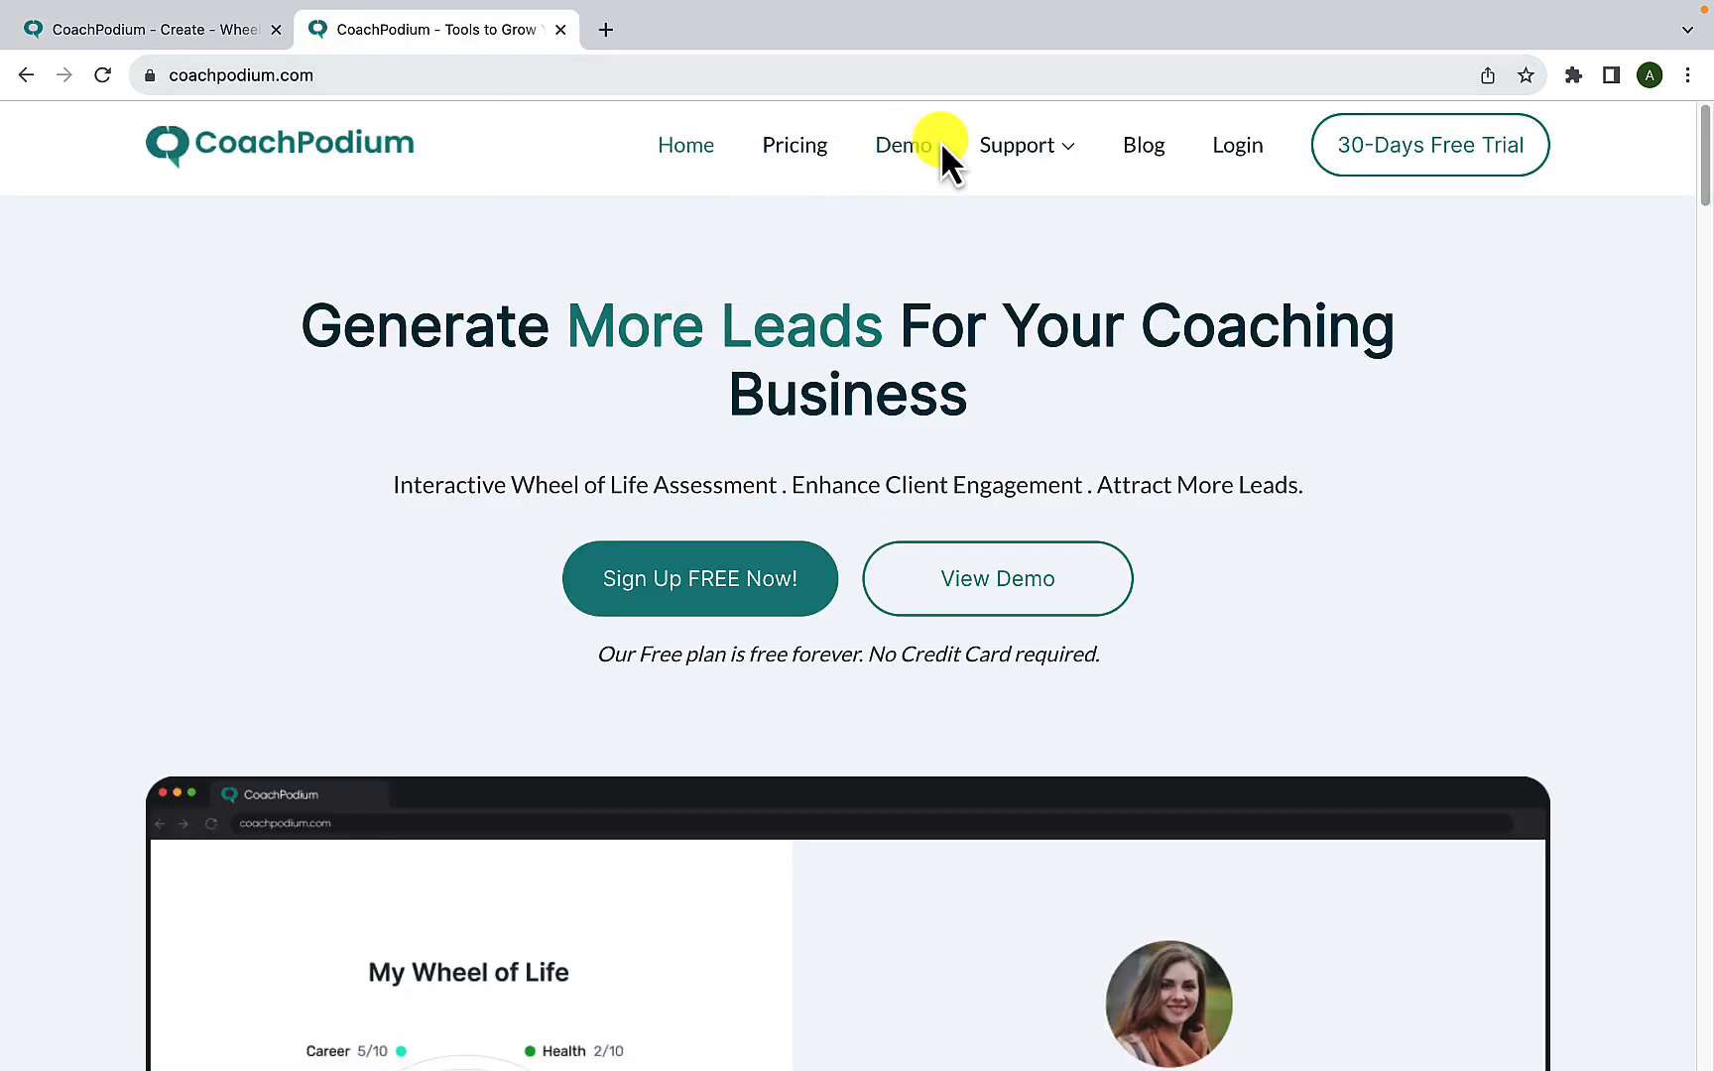
{"action": "left_click", "coordinate": [903, 151]}
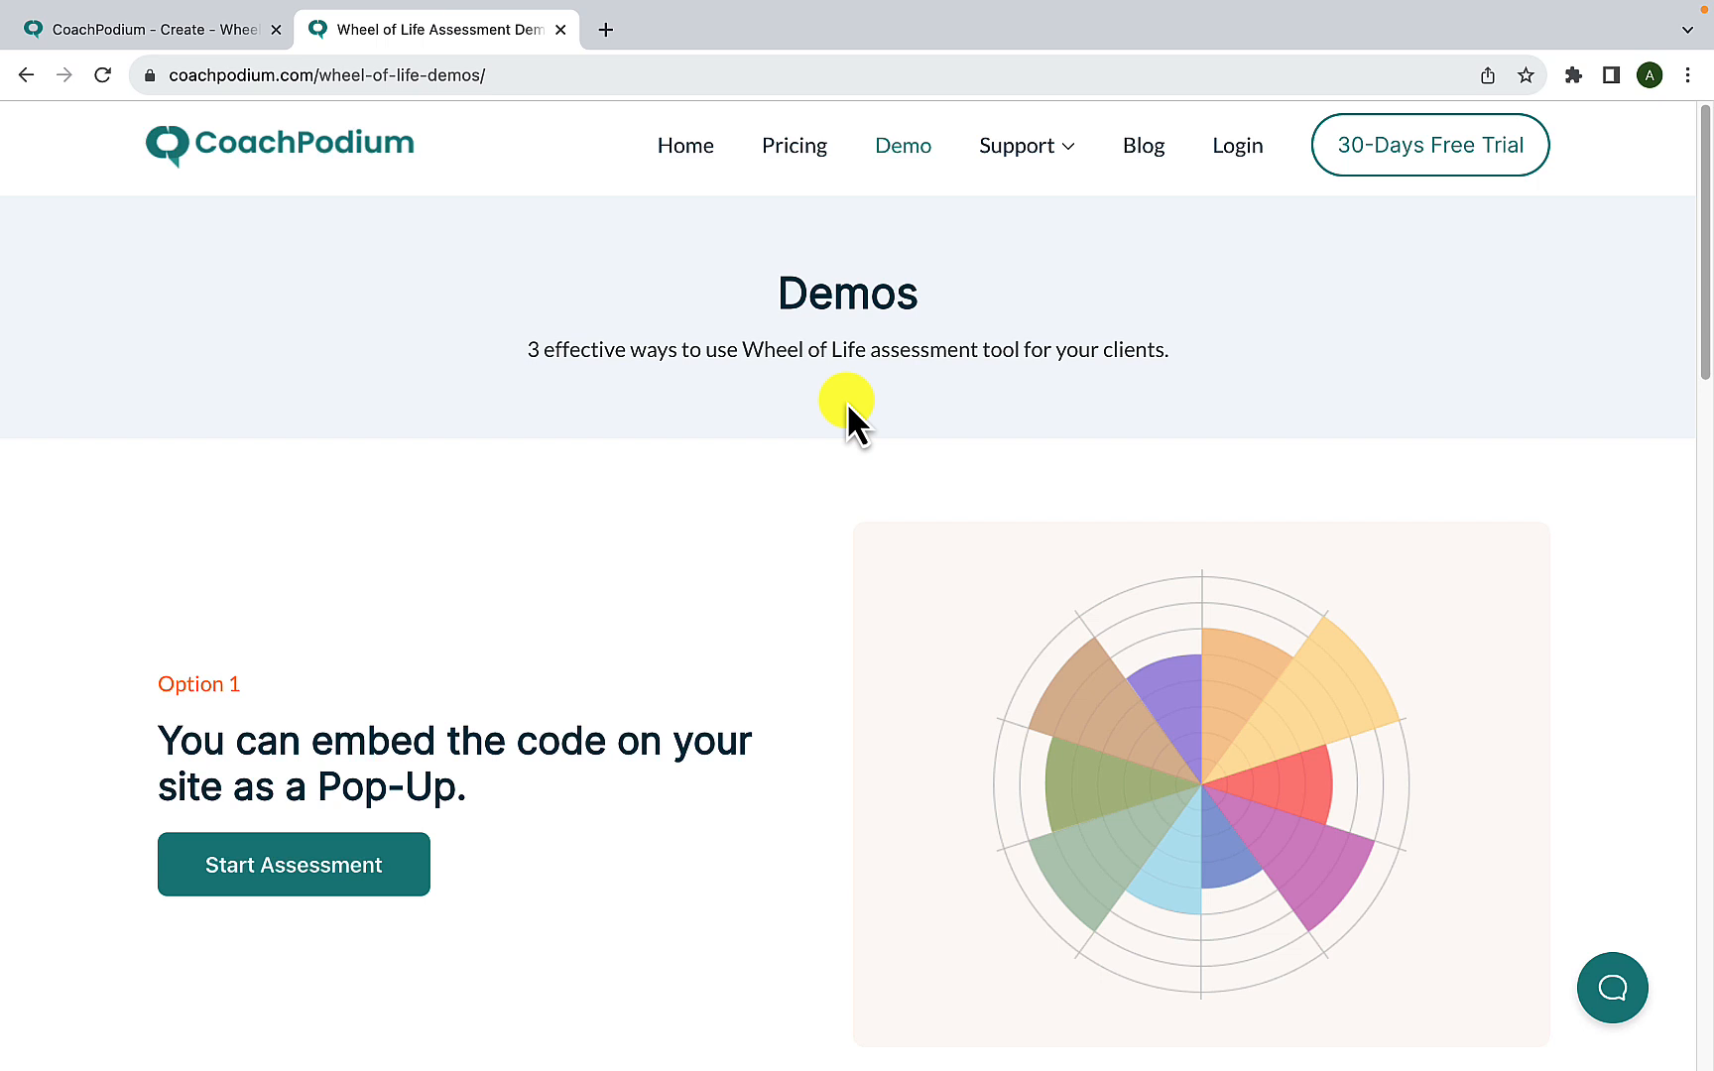
{"action": "scroll", "coordinate": [731, 580], "scroll_direction": "down", "scroll_amount": 3}
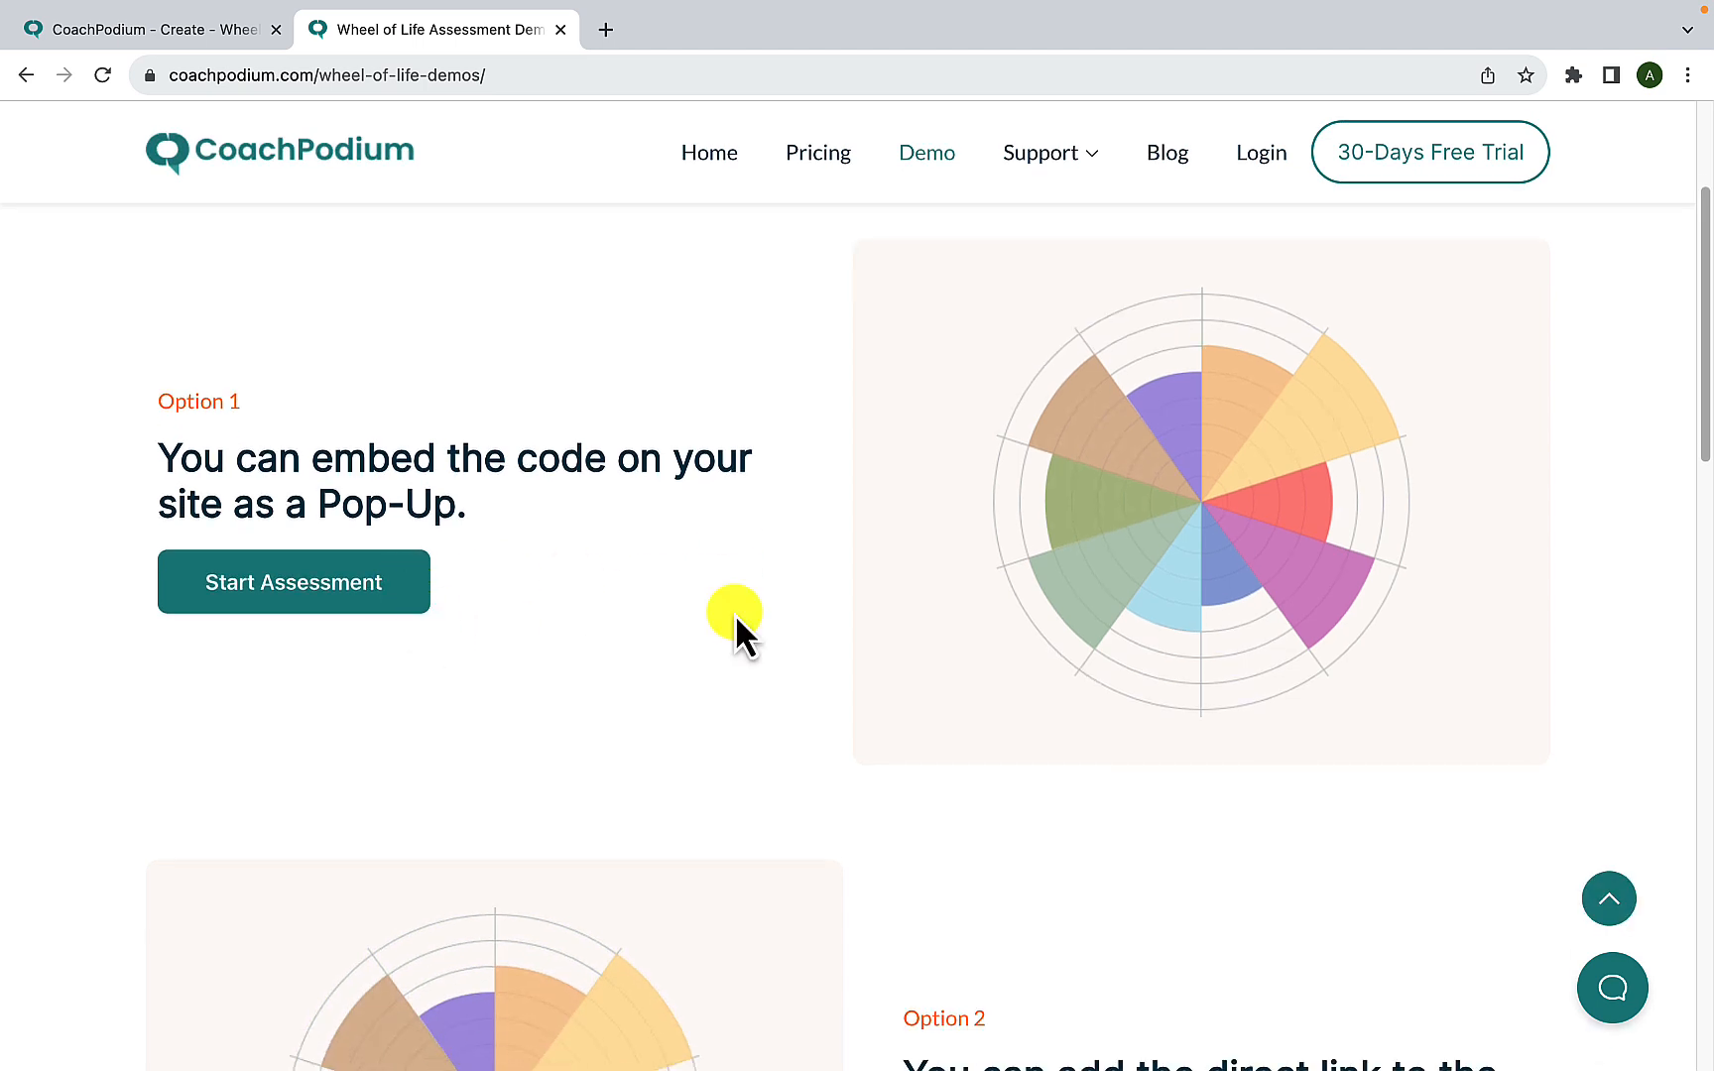
{"action": "left_click", "coordinate": [347, 593]}
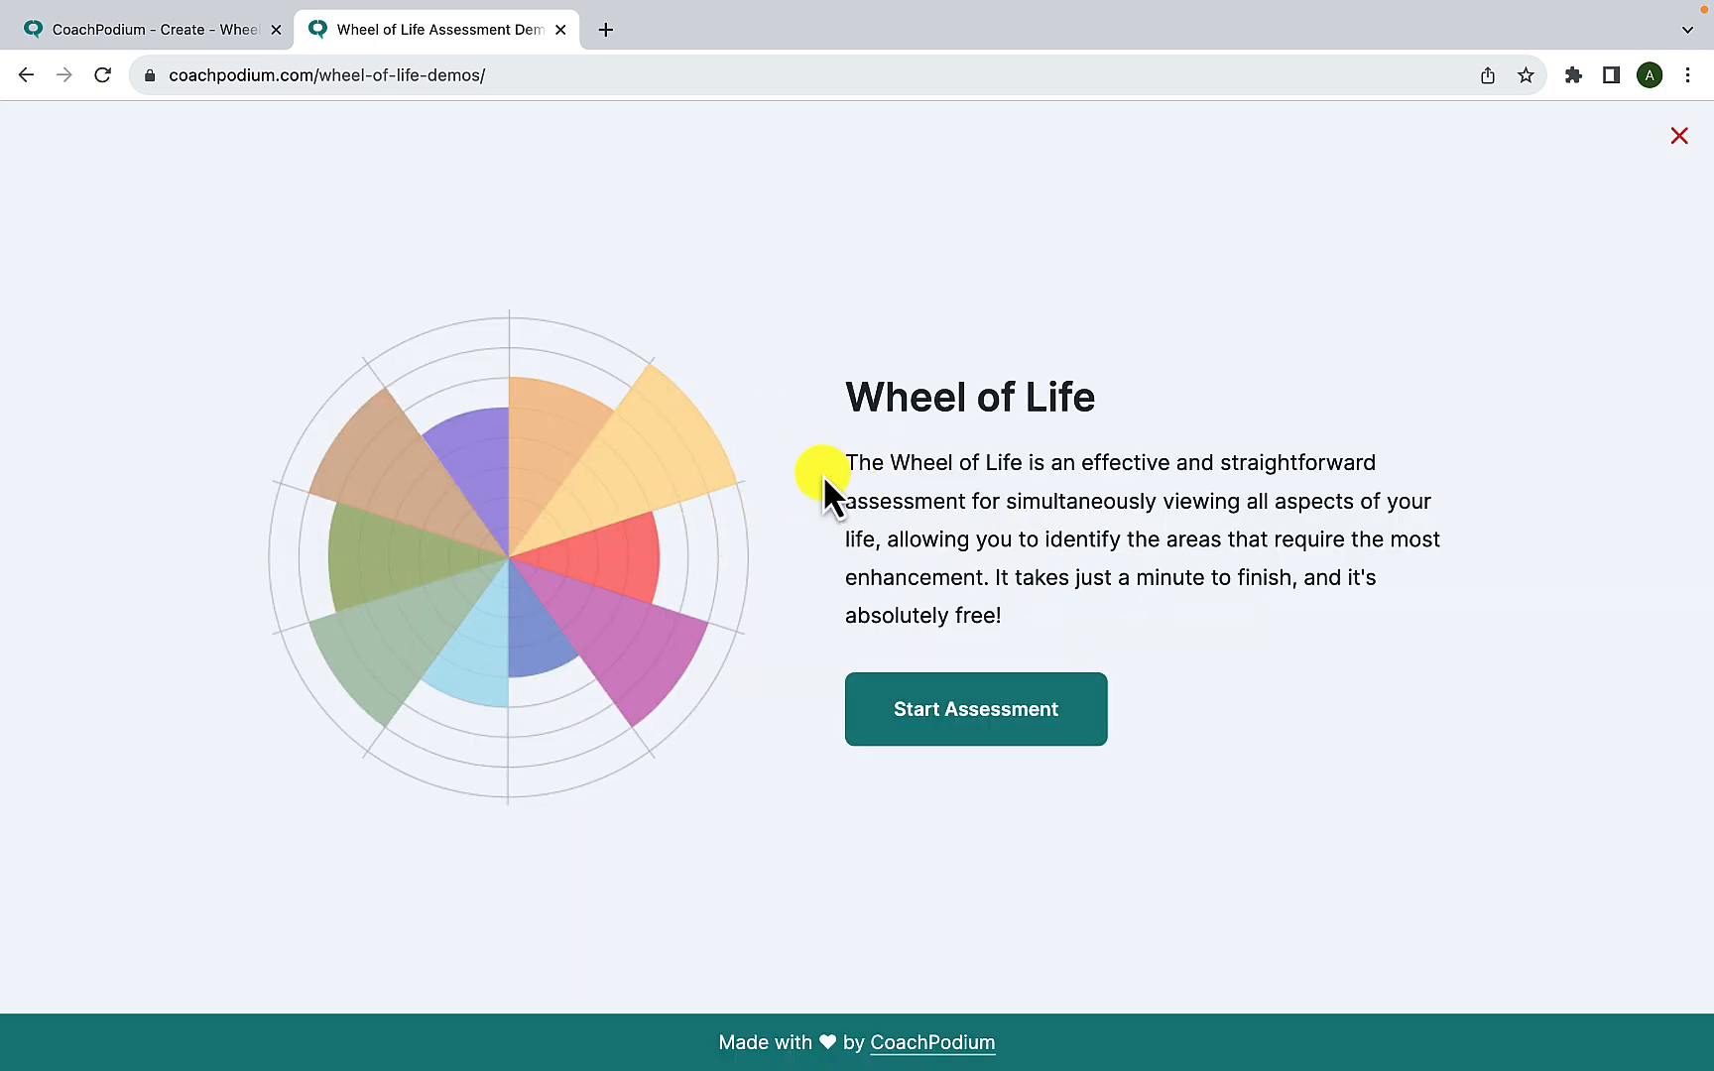
{"action": "left_click", "coordinate": [992, 739]}
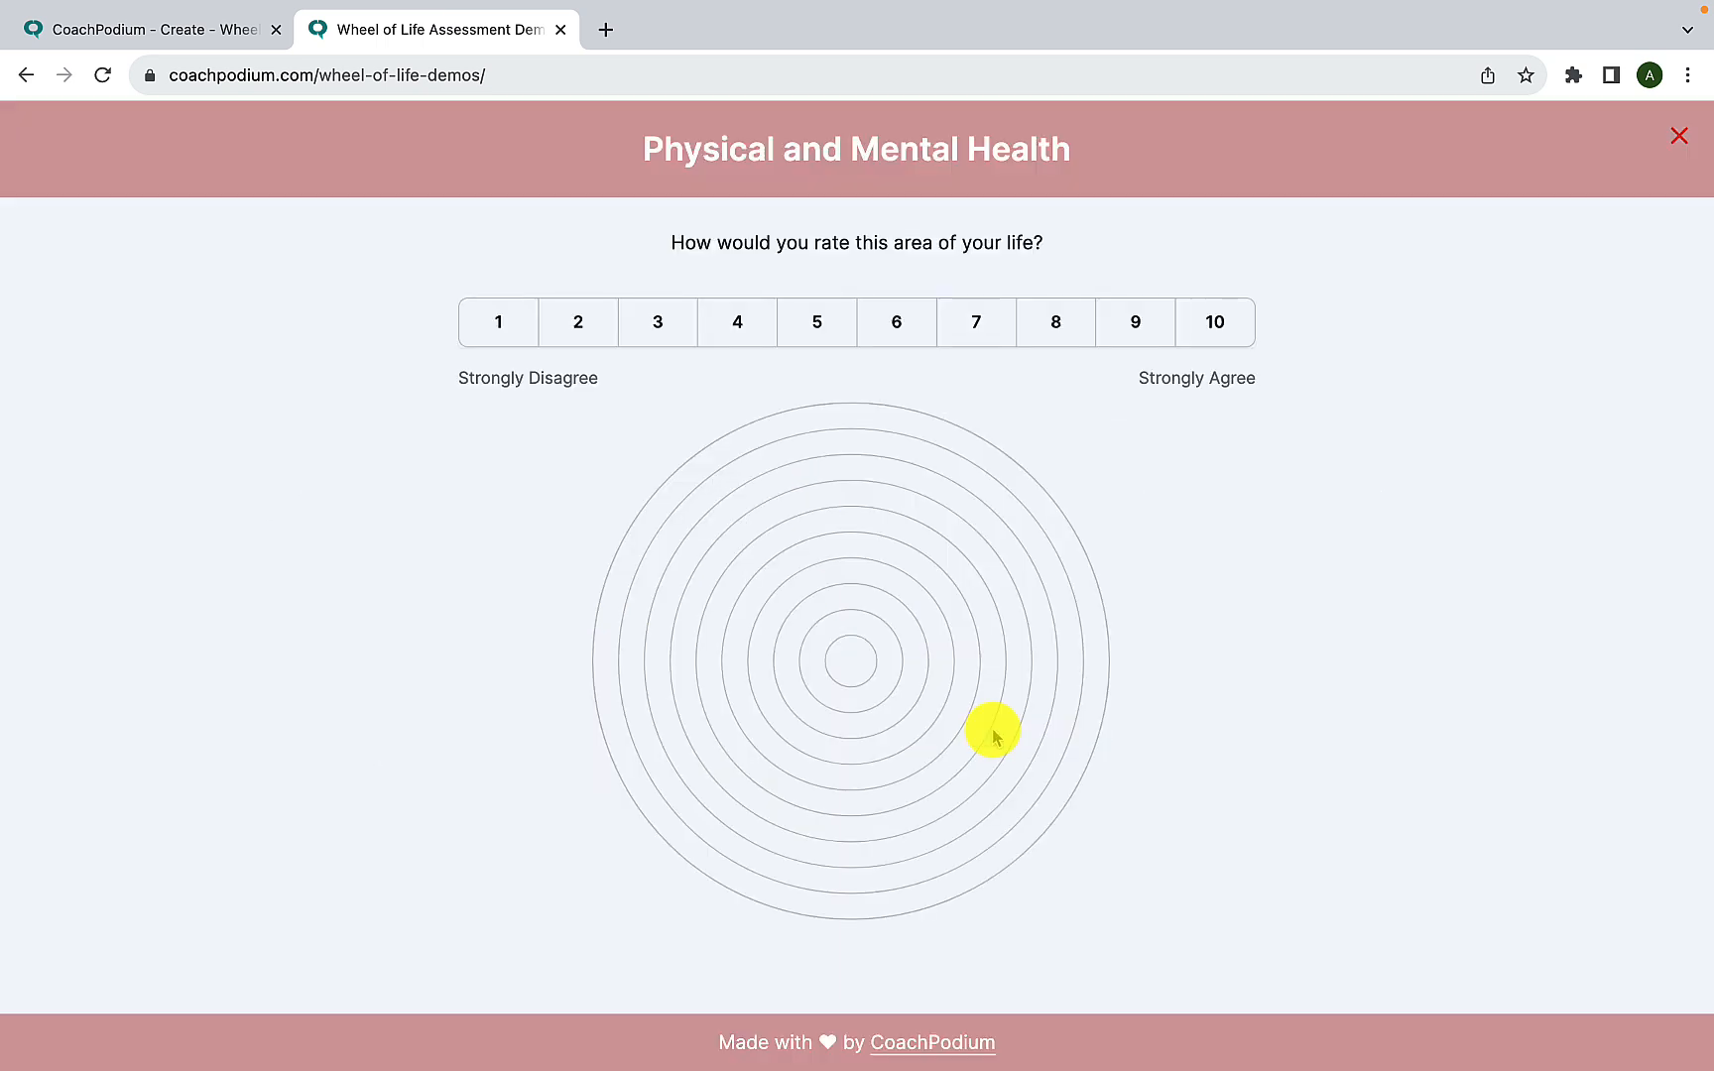
- Rate the pop-up demo's first five life areas 6, 5, 7, 6 and 6, and close the pop-up
{"action": "left_click", "coordinate": [884, 347]}
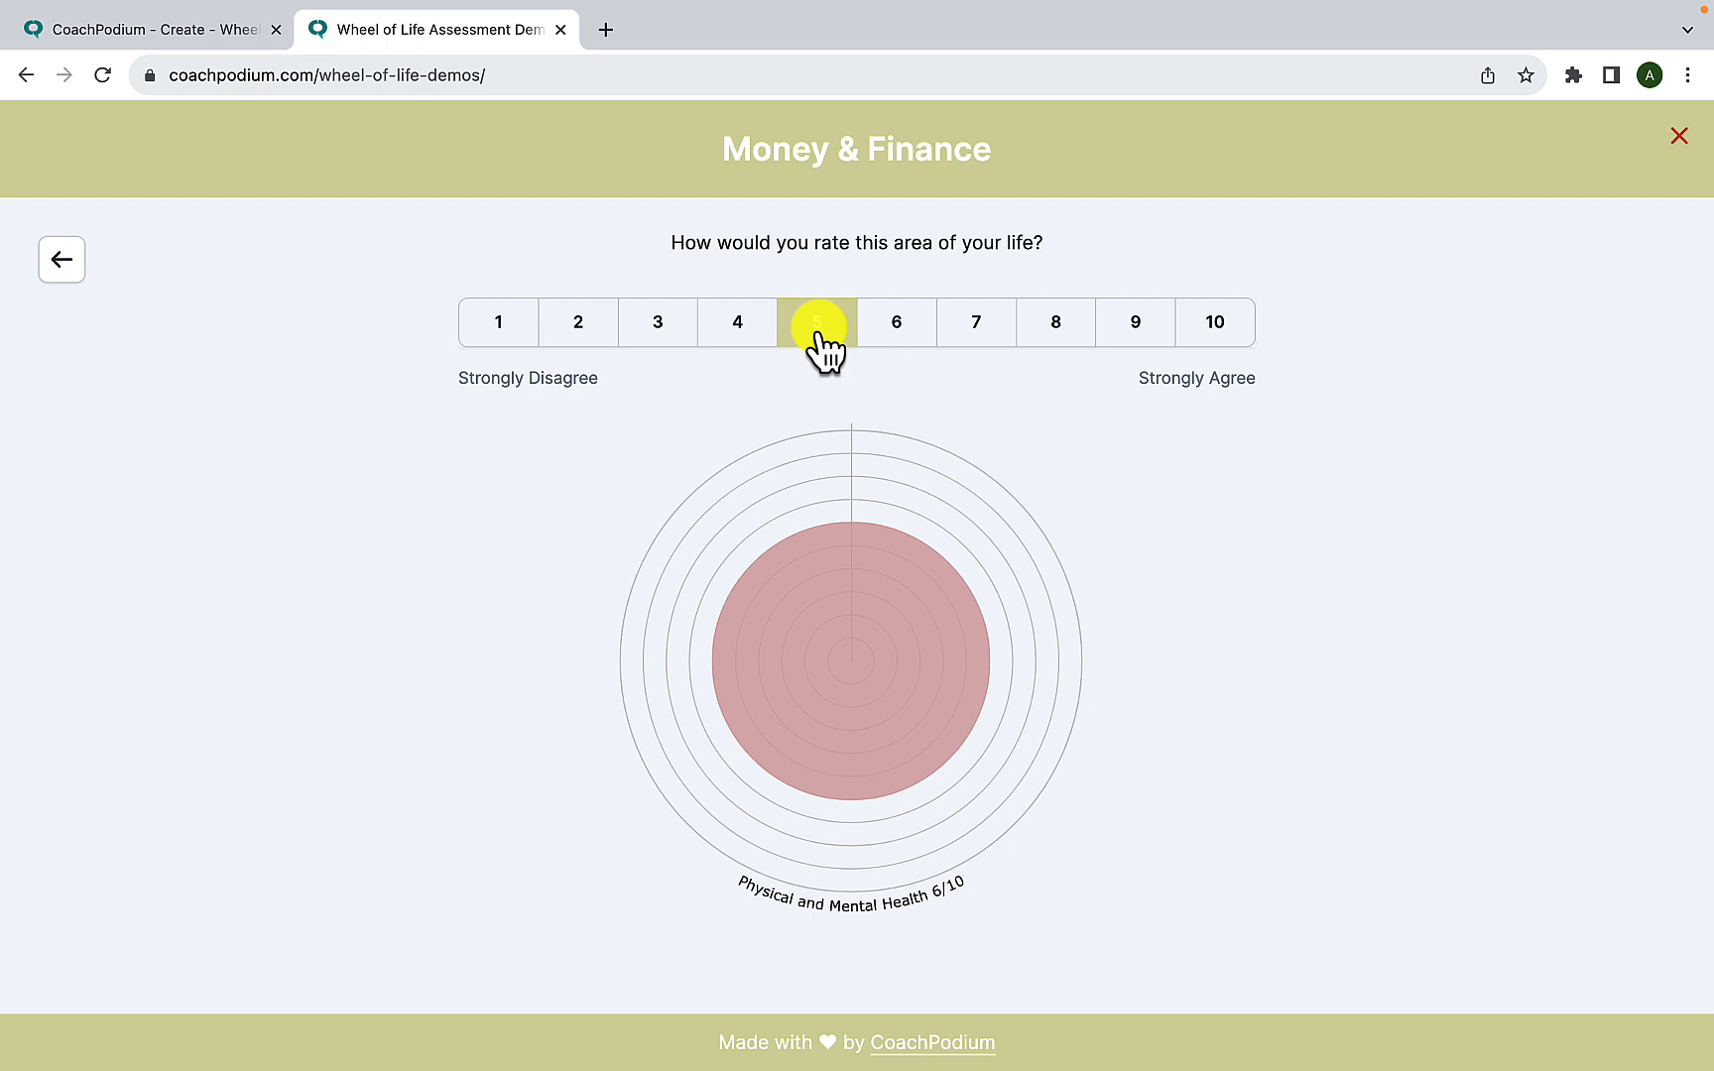
{"action": "left_click", "coordinate": [822, 347]}
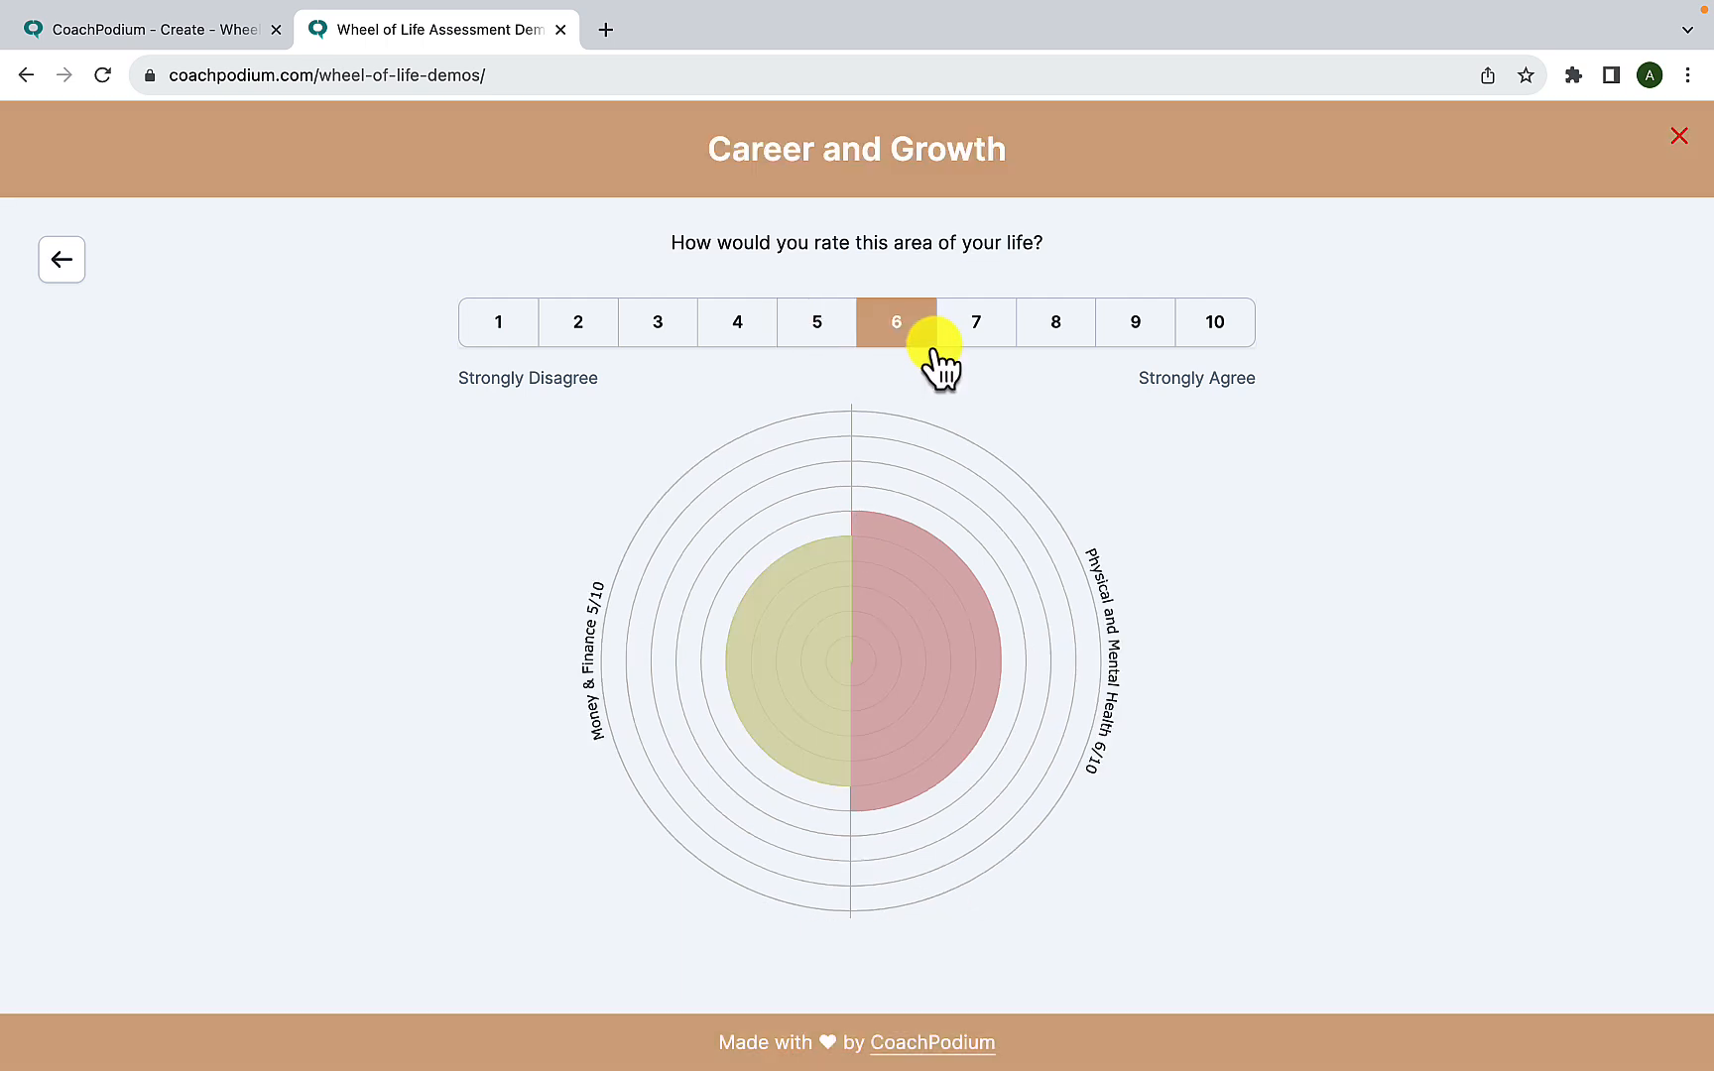
{"action": "left_click", "coordinate": [942, 342]}
{"action": "left_click", "coordinate": [883, 335]}
{"action": "left_click", "coordinate": [871, 335]}
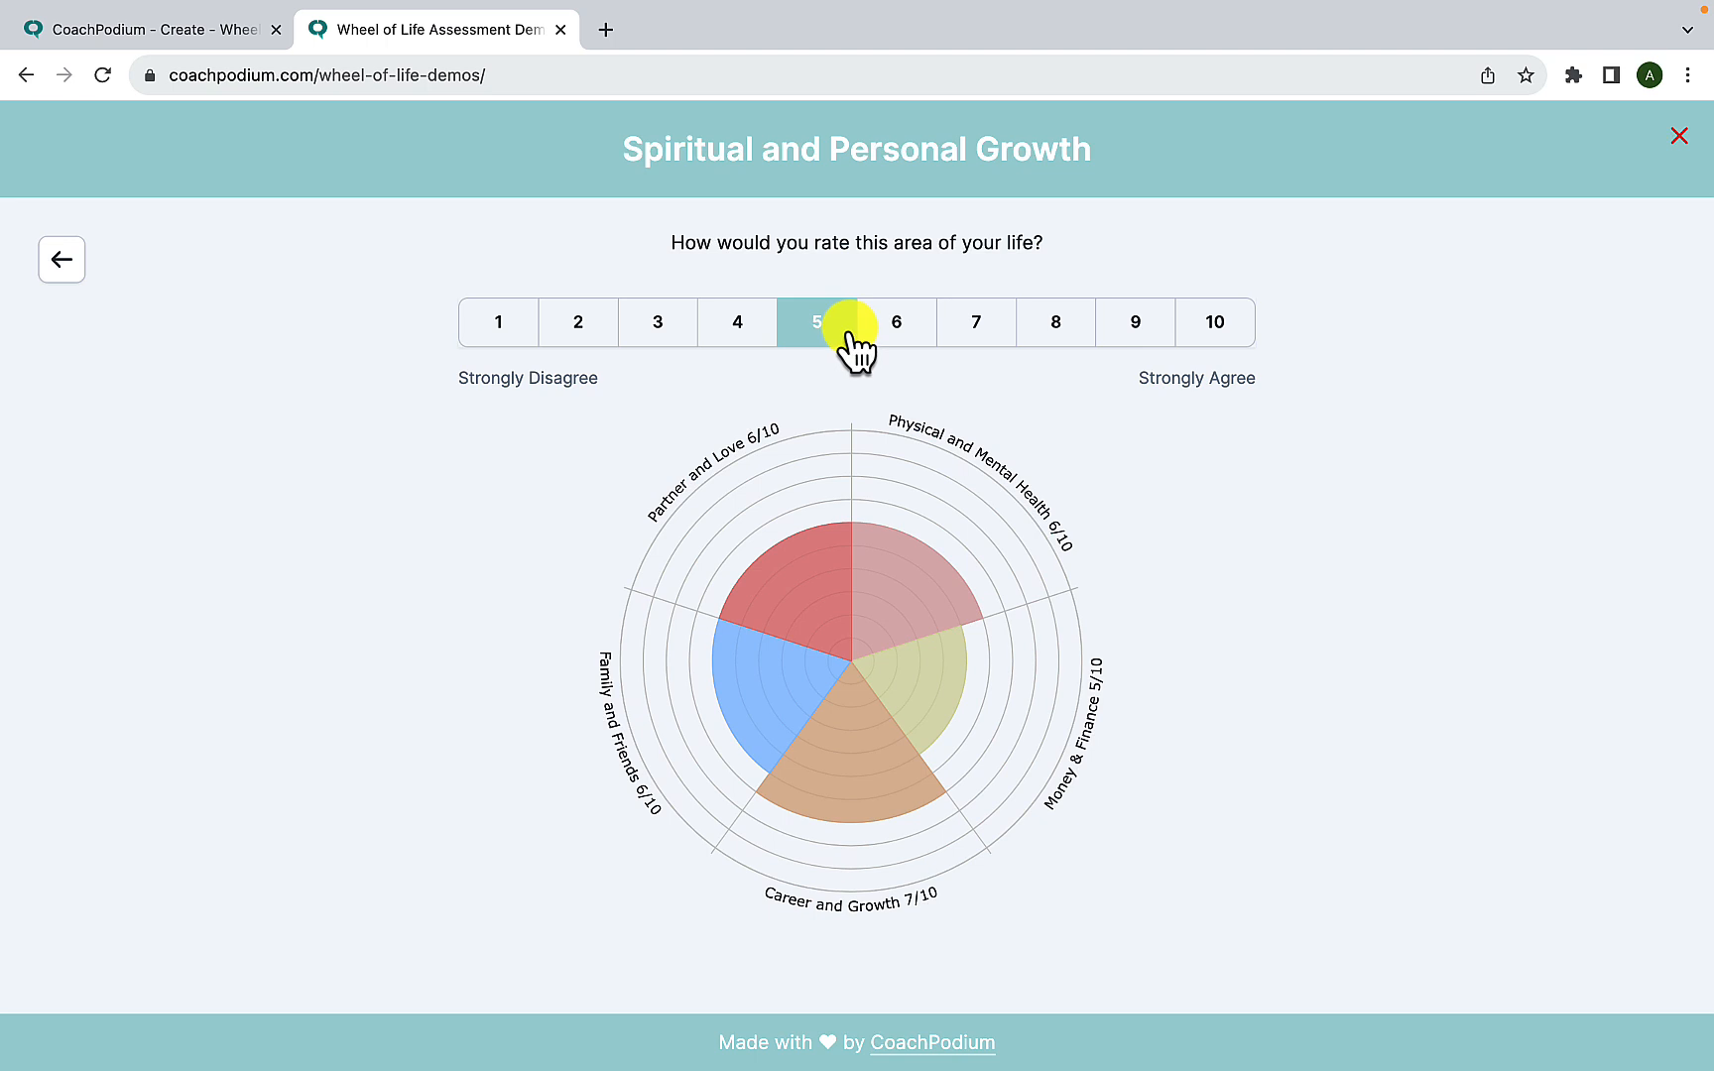
{"action": "left_click", "coordinate": [1678, 137]}
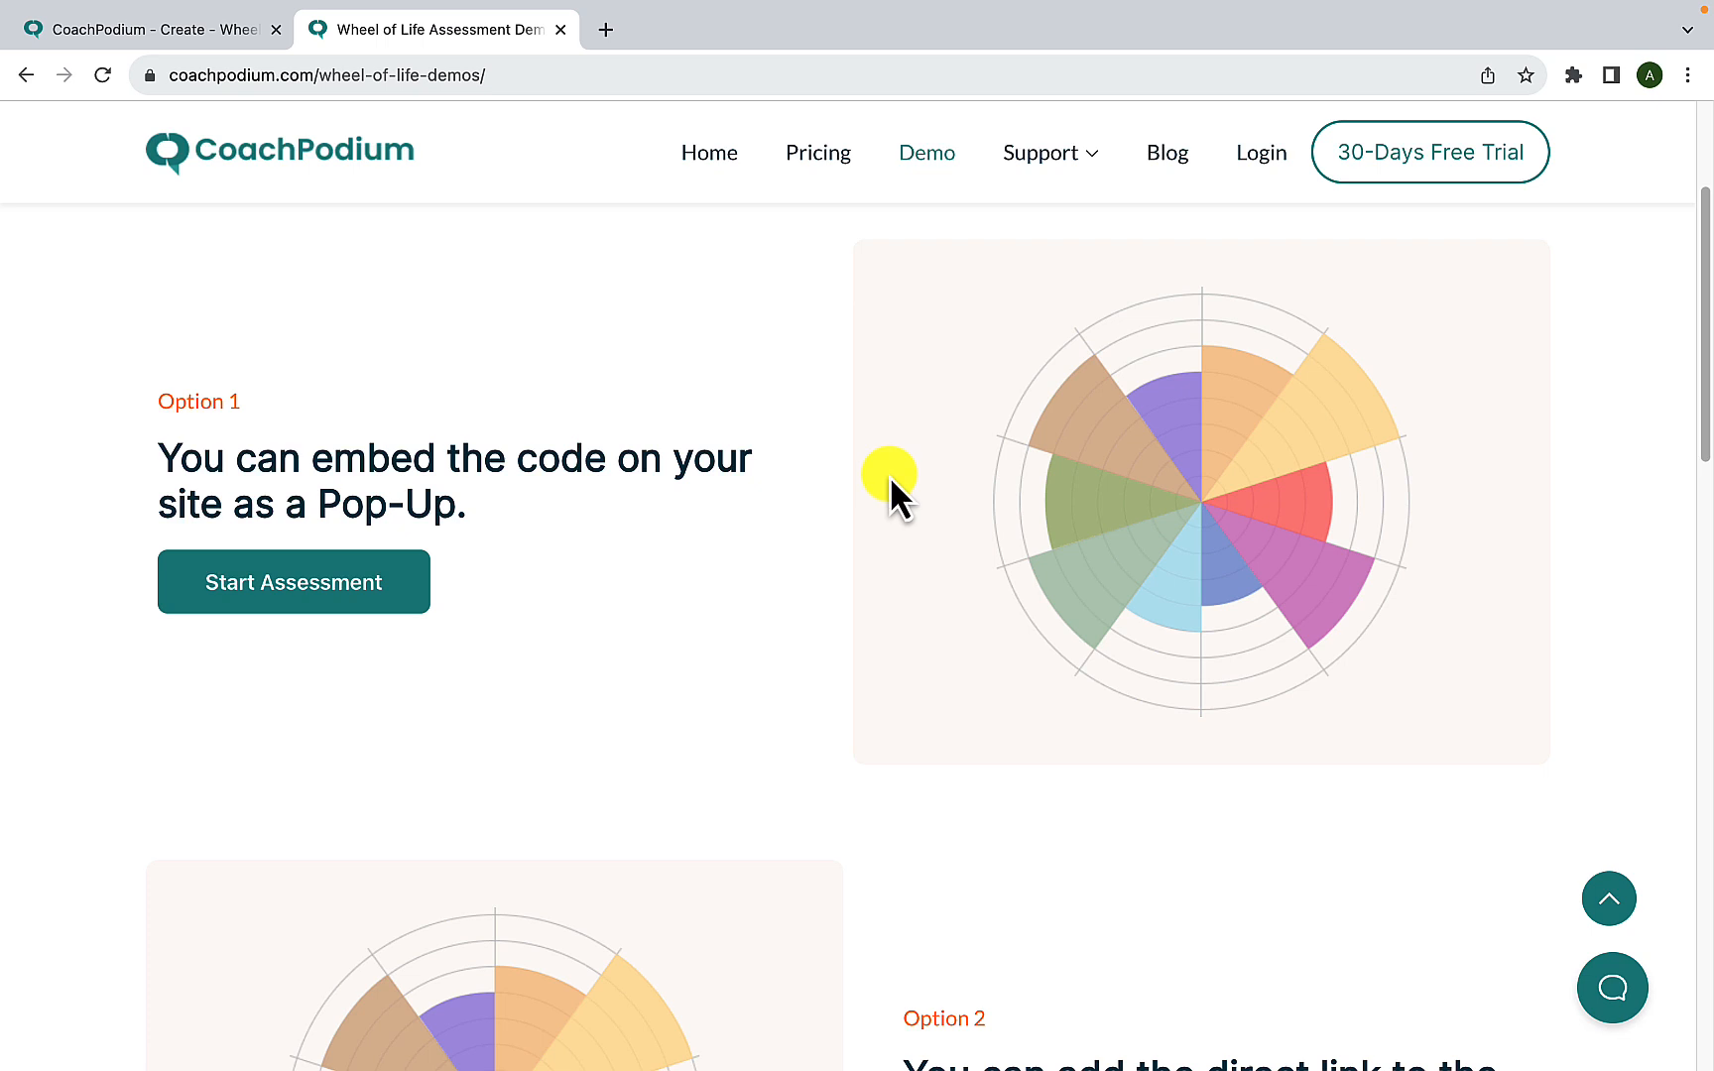
- View the Option 2 and Option 3 demos and start the assessment embedded under Option 3
{"action": "scroll", "coordinate": [933, 580], "scroll_direction": "down", "scroll_amount": 10}
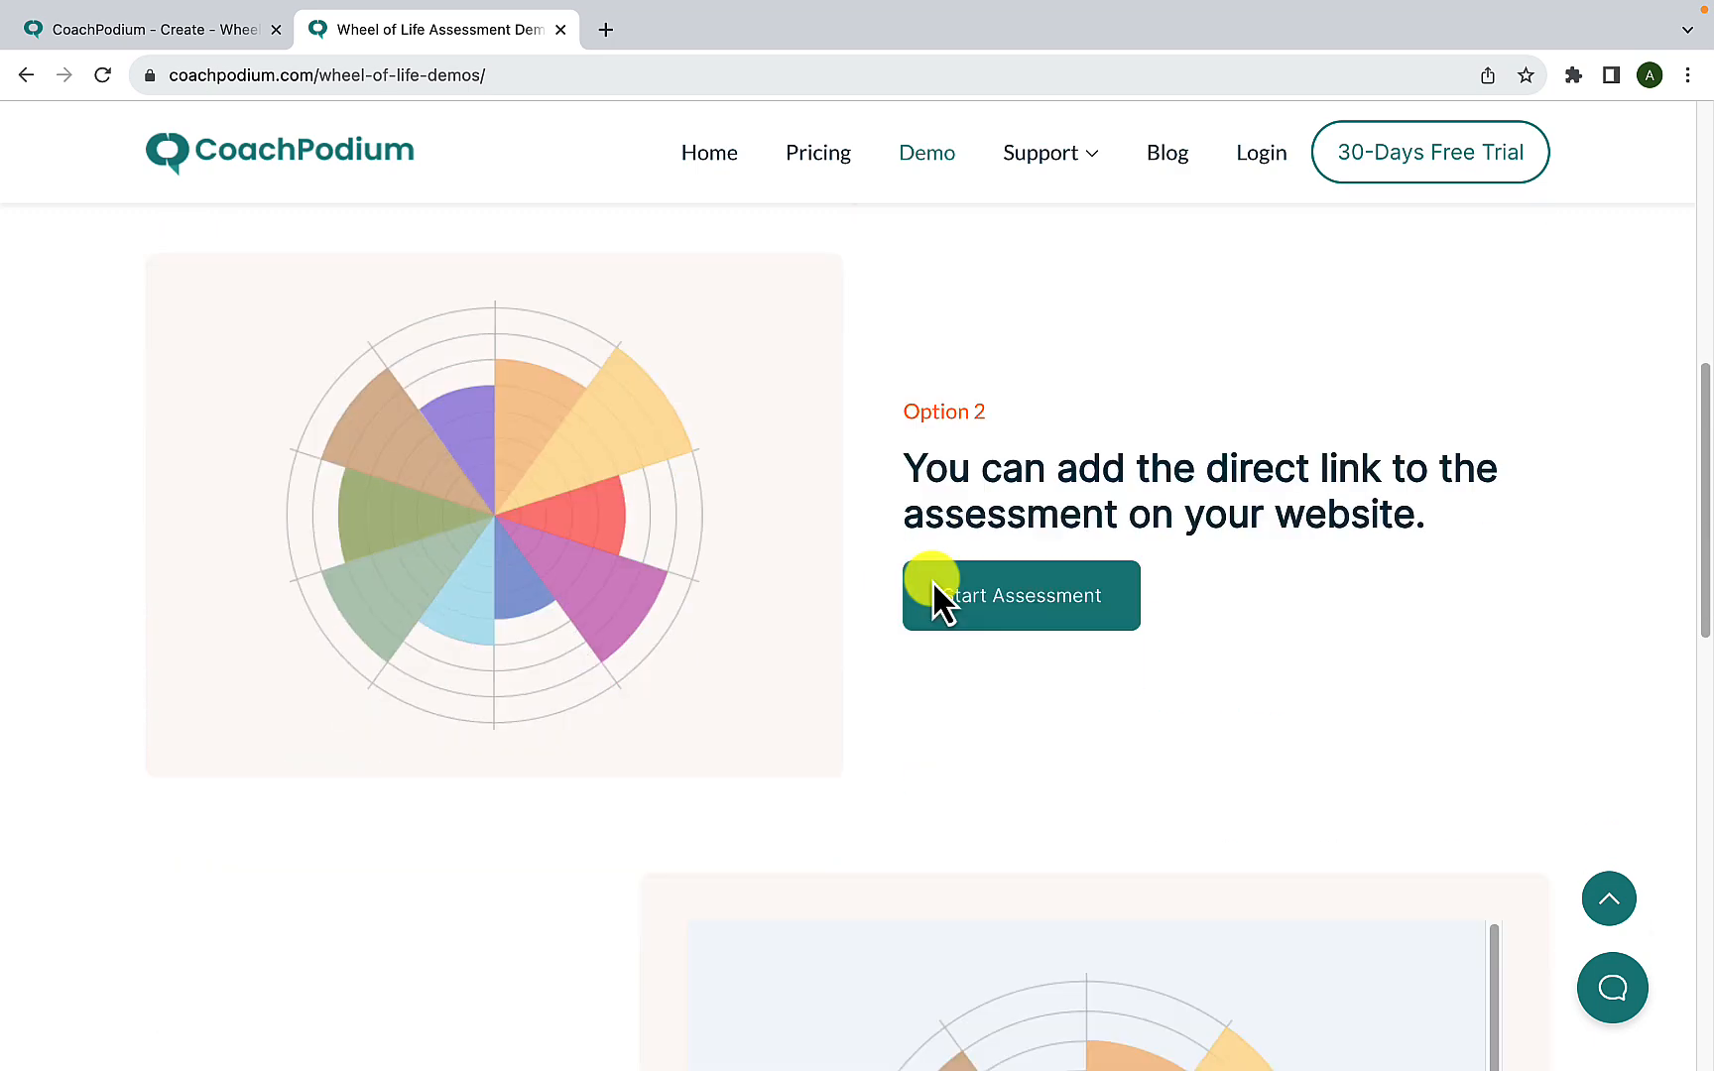
{"action": "scroll", "coordinate": [932, 580], "scroll_direction": "down", "scroll_amount": 5}
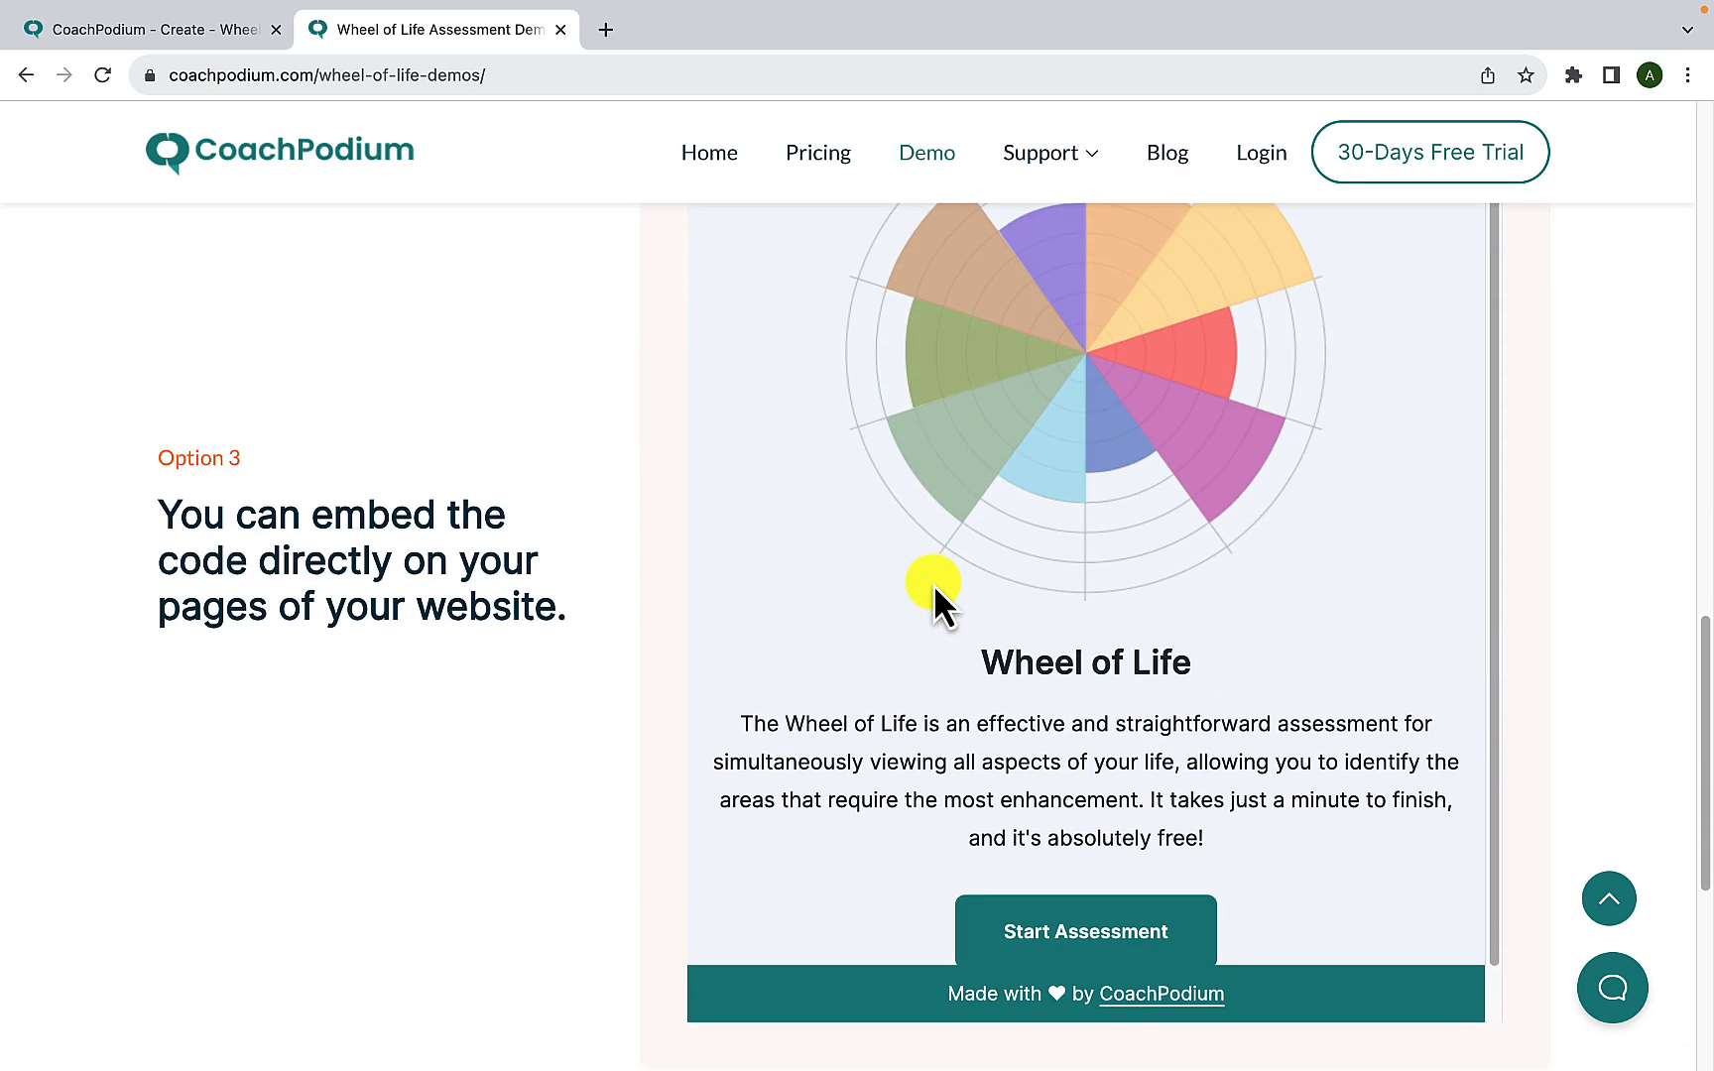
{"action": "scroll", "coordinate": [1010, 550], "scroll_direction": "up", "scroll_amount": 1}
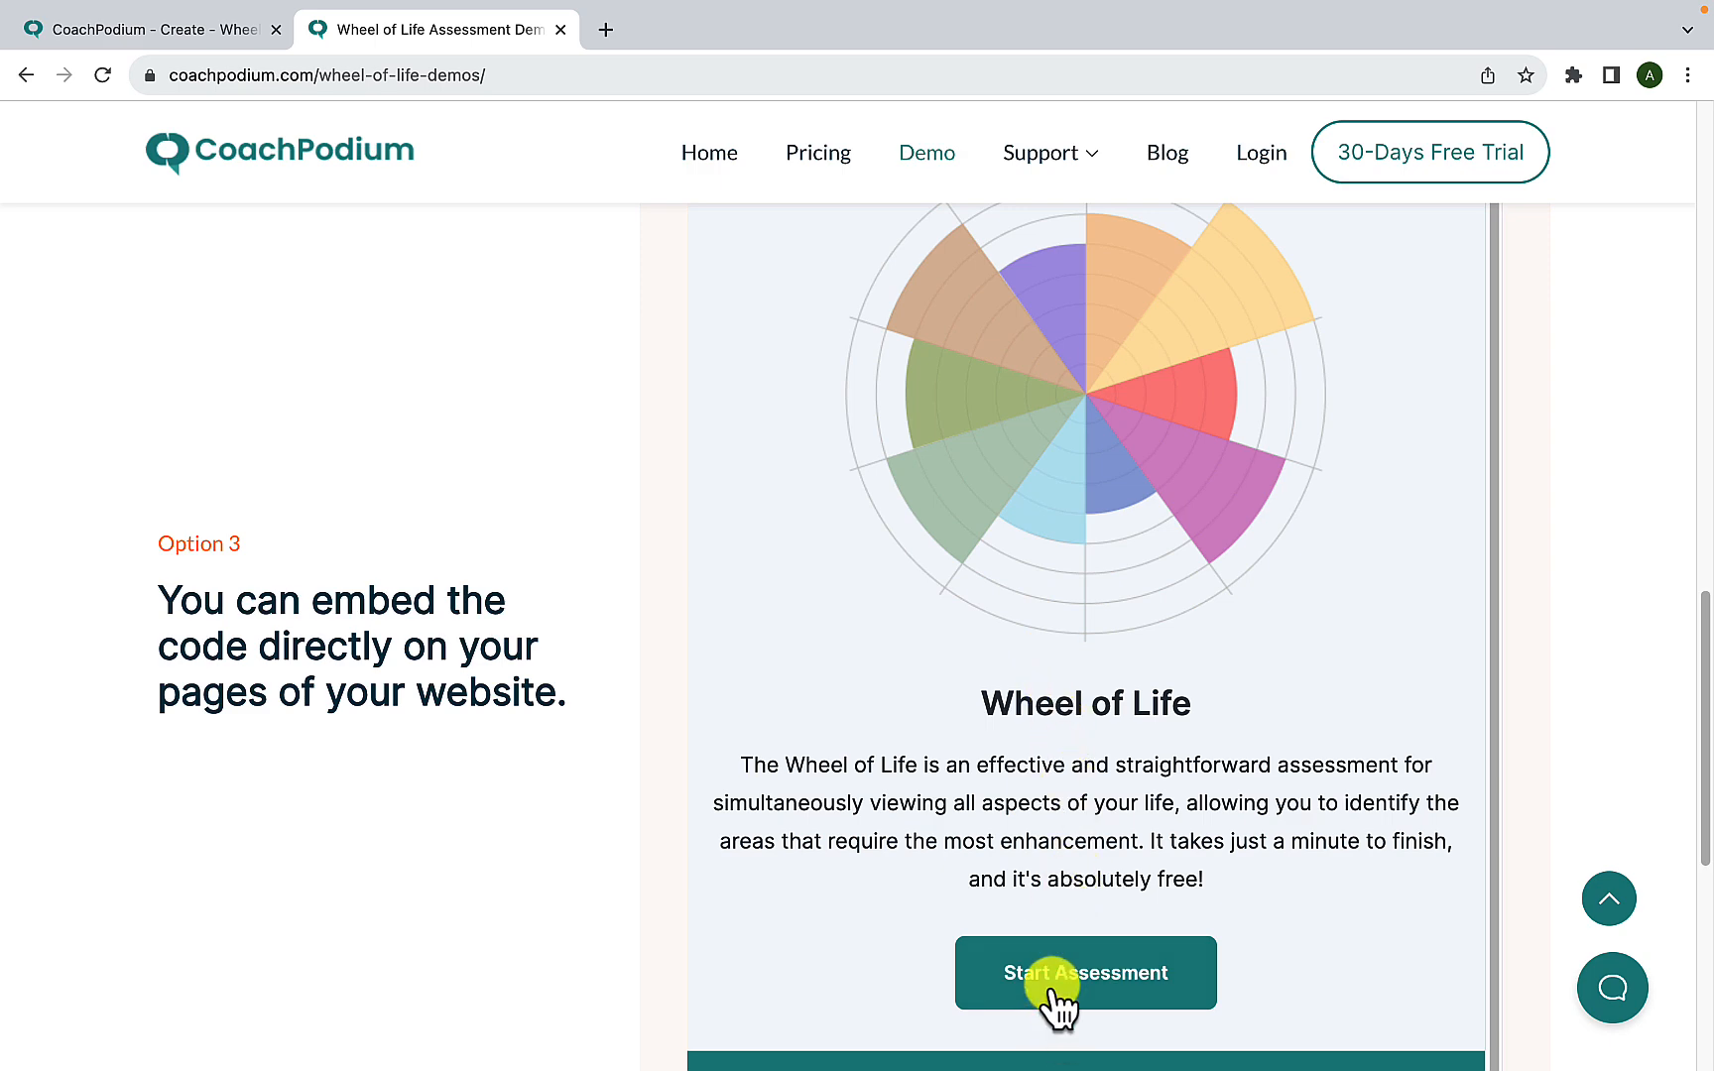
{"action": "left_click", "coordinate": [1141, 982]}
{"action": "scroll", "coordinate": [1142, 809], "scroll_direction": "up", "scroll_amount": 3}
{"action": "scroll", "coordinate": [1178, 807], "scroll_direction": "down", "scroll_amount": 6}
{"action": "scroll", "coordinate": [1177, 809], "scroll_direction": "up", "scroll_amount": 4}
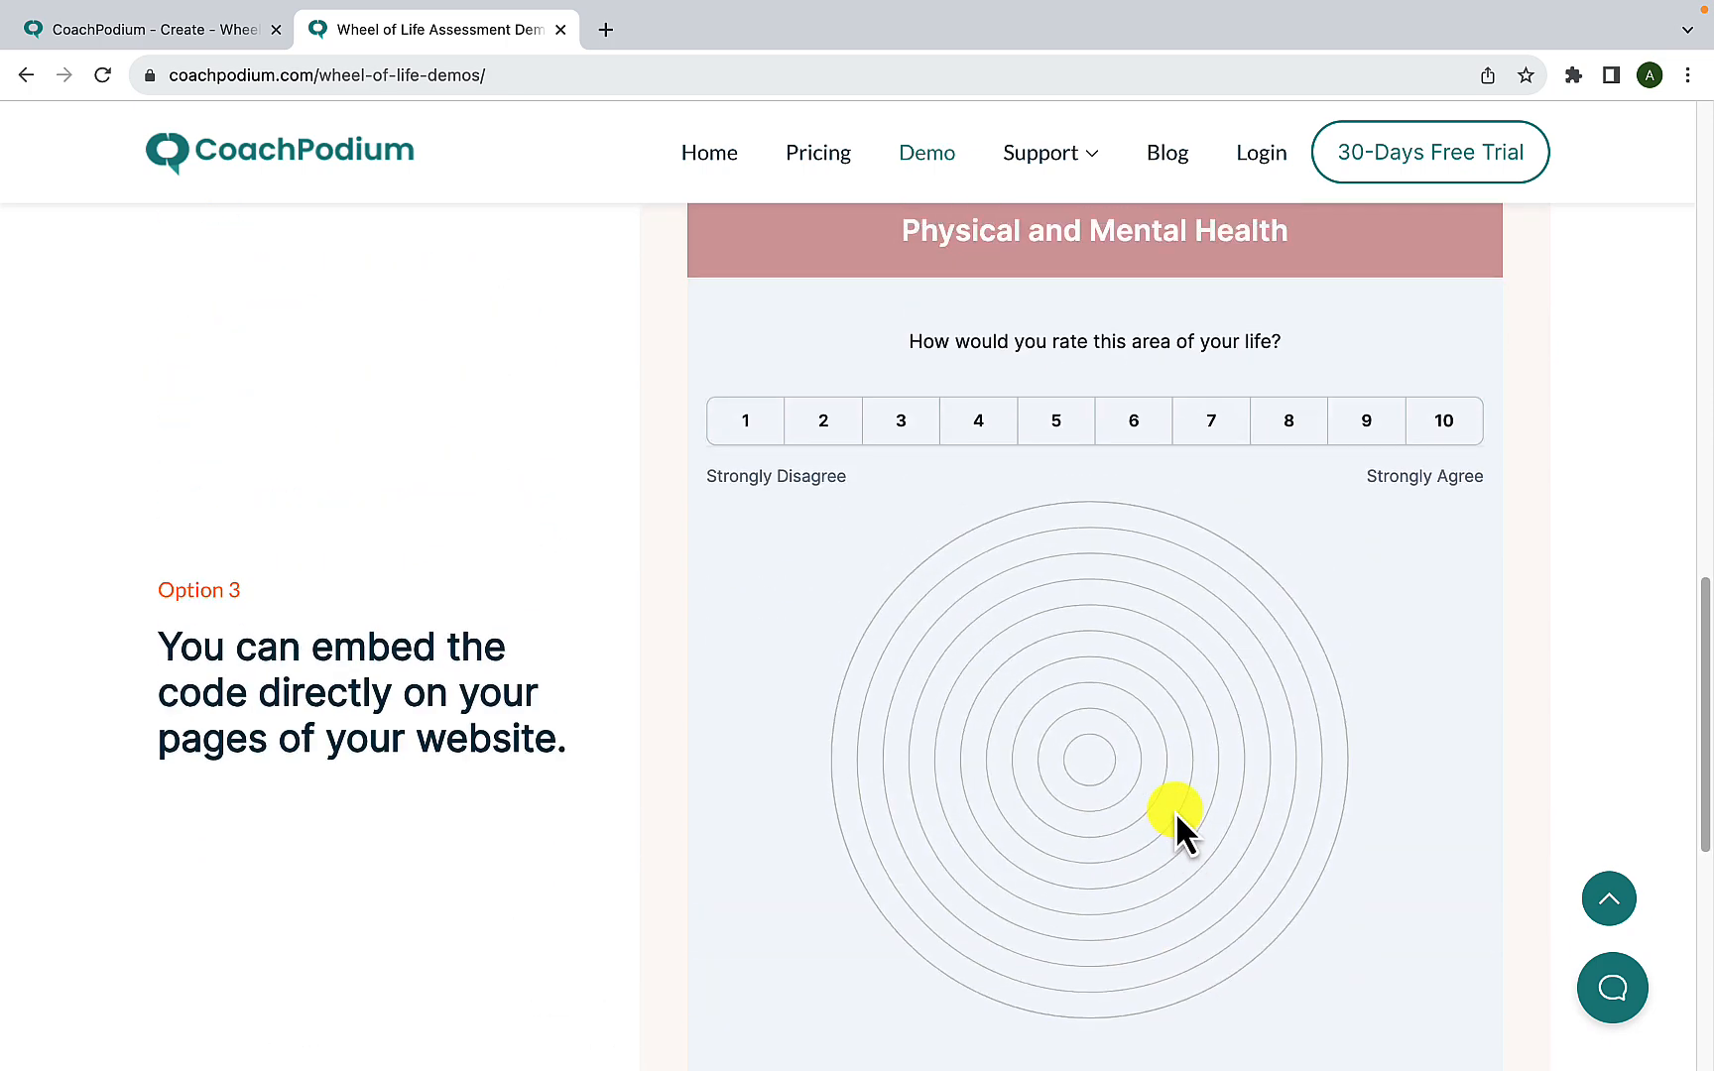
- Rate the embedded demo's first five life areas 6, 5, 6, 7 and 6
{"action": "left_click", "coordinate": [1106, 422]}
{"action": "left_click", "coordinate": [1083, 418]}
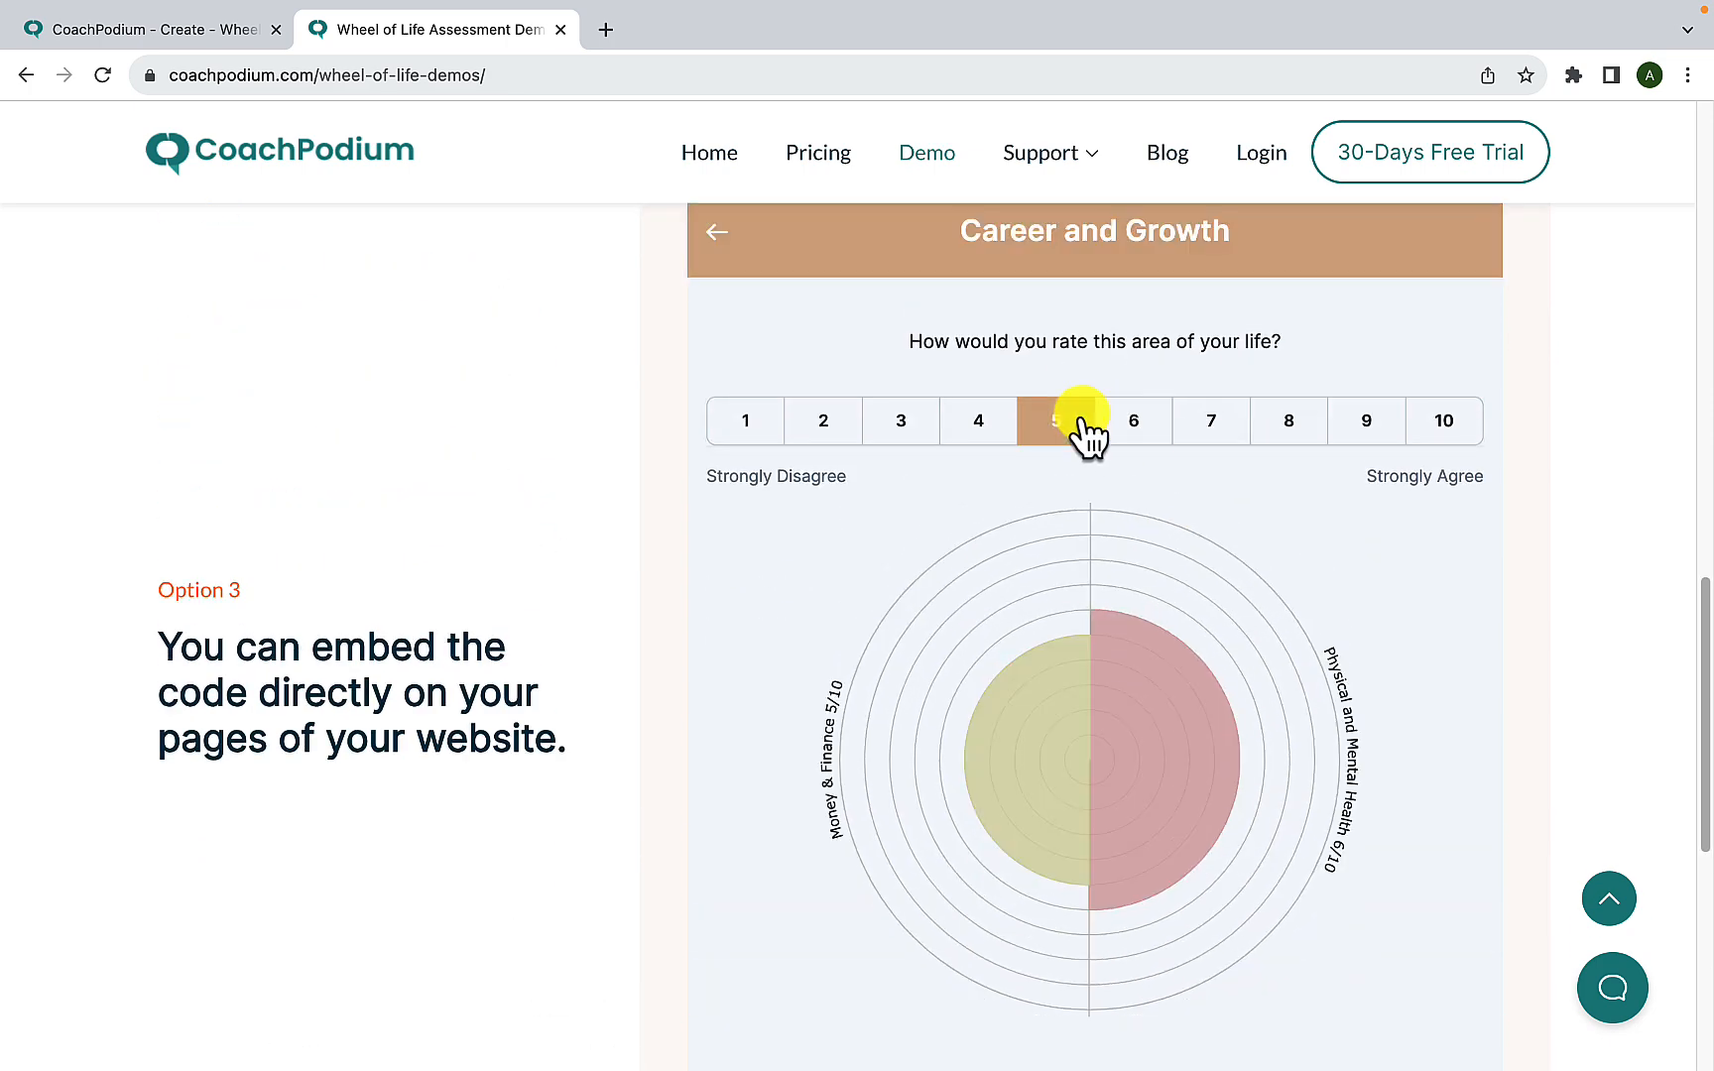
{"action": "left_click", "coordinate": [1141, 421]}
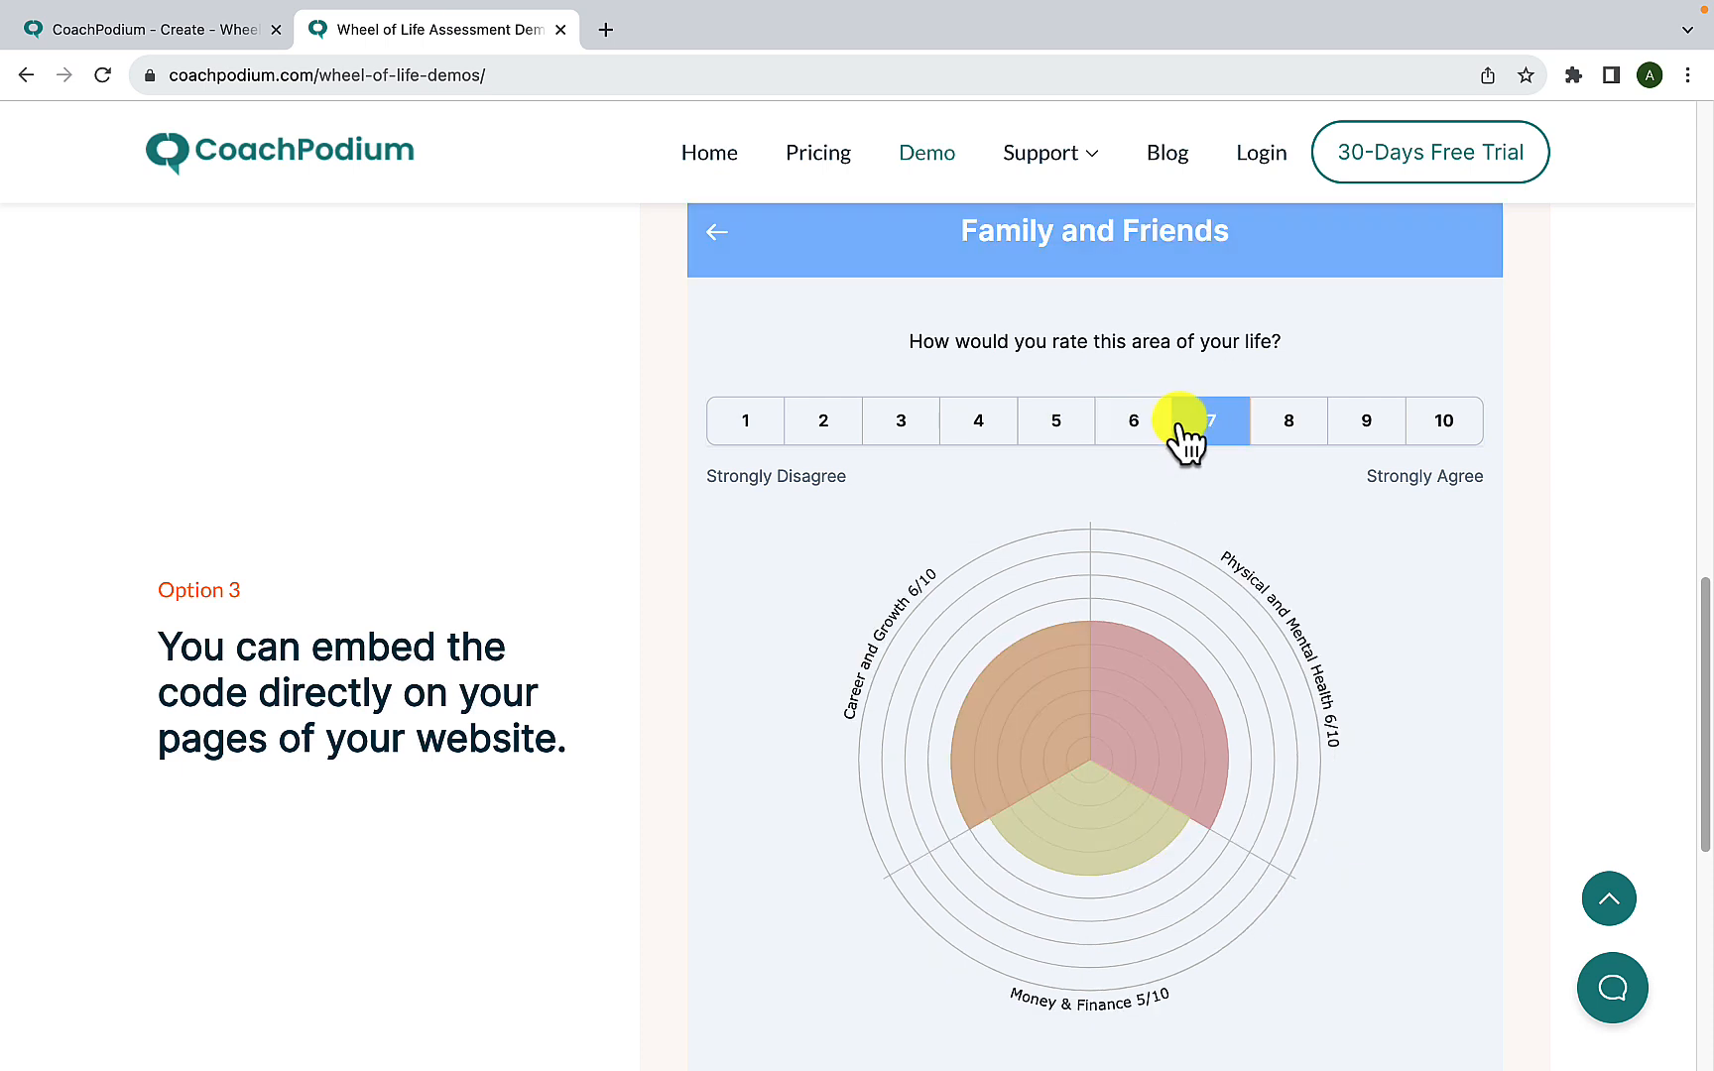
{"action": "left_click", "coordinate": [1185, 421]}
{"action": "left_click", "coordinate": [1127, 422]}
{"action": "left_click", "coordinate": [1147, 537]}
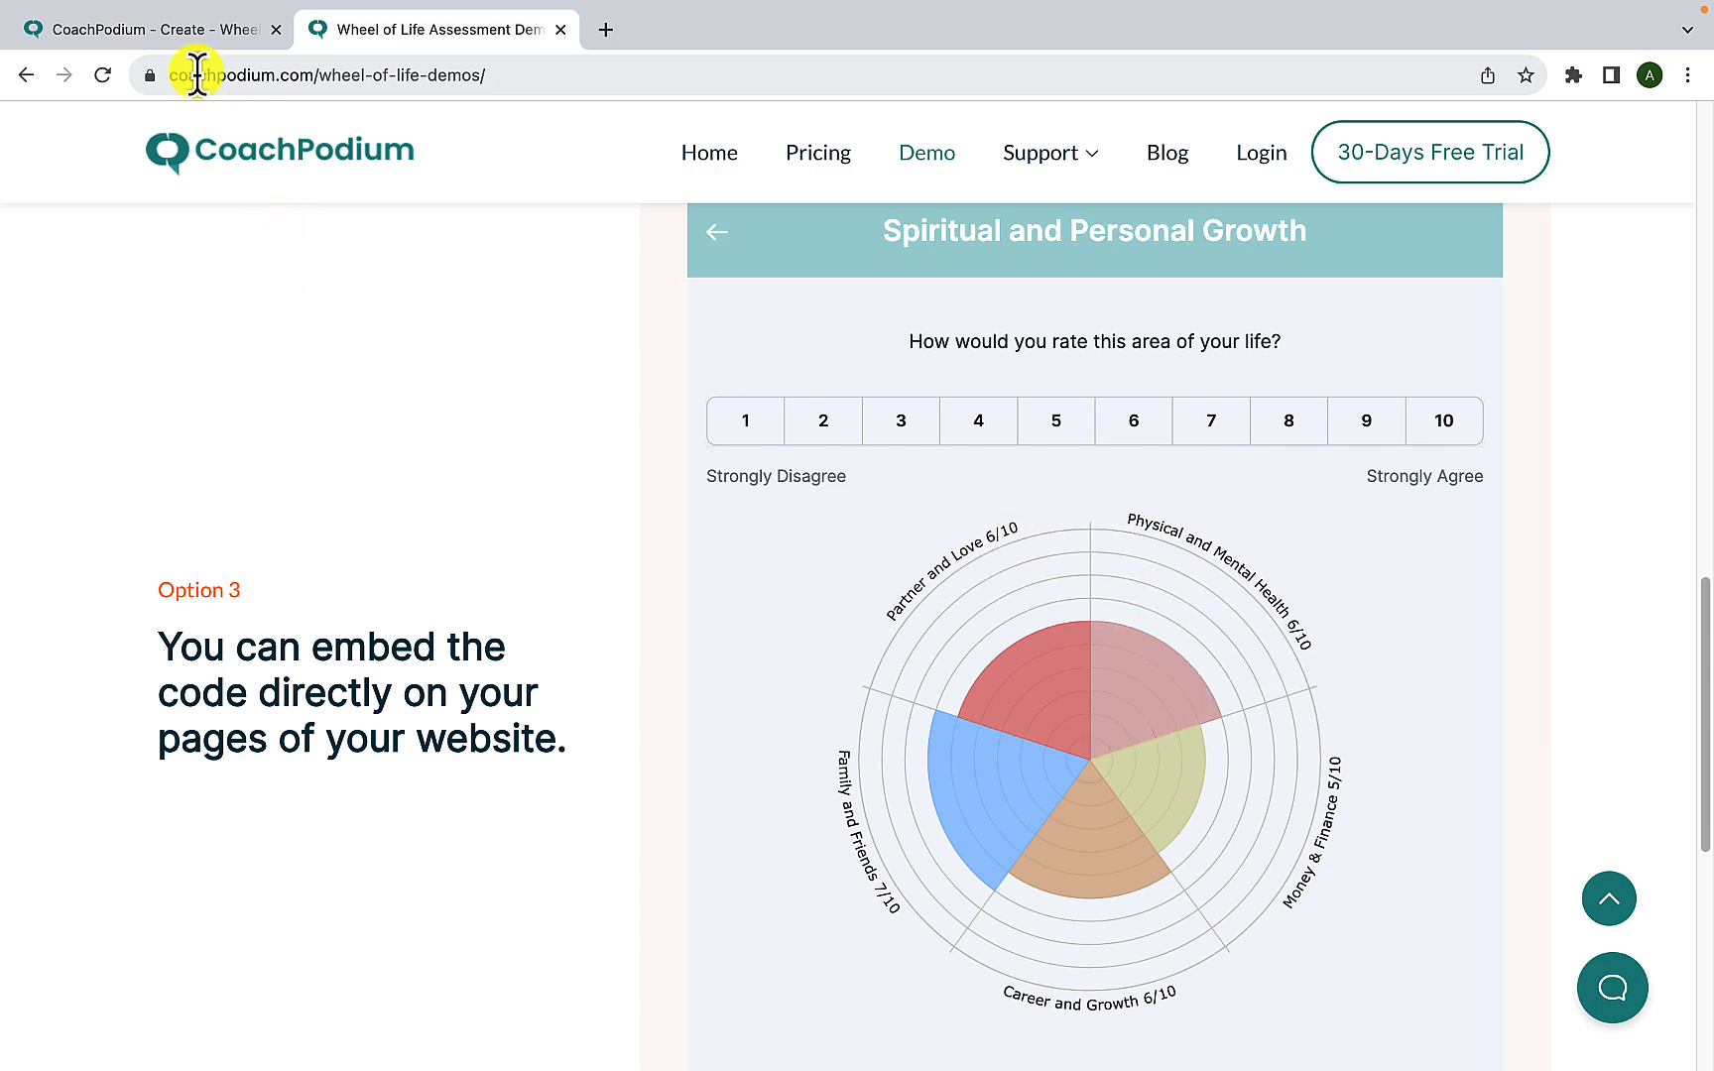
- Return to the open Wheel of Life assessment settings and turn on Skip Welcome Screen
{"action": "left_click", "coordinate": [209, 23]}
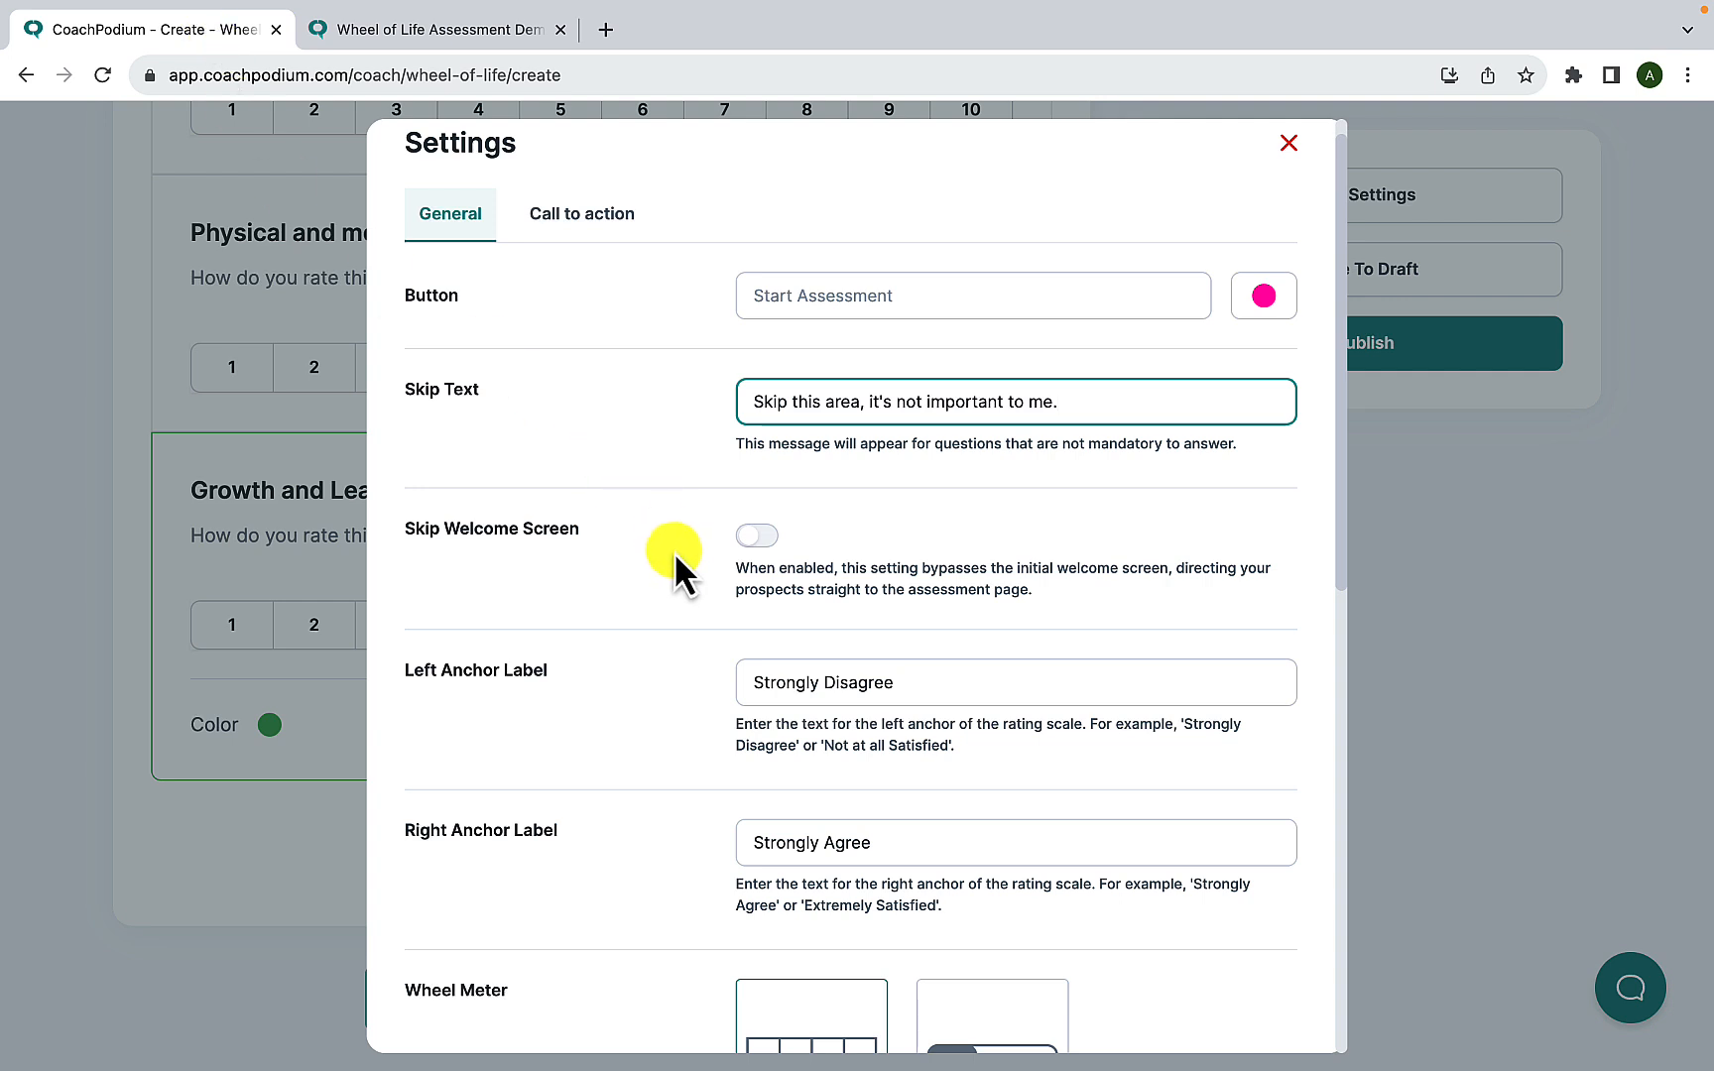
{"action": "left_click", "coordinate": [764, 538]}
- Try the Slider option for the Wheel Meter and switch back to Likert
{"action": "scroll", "coordinate": [715, 612], "scroll_direction": "down", "scroll_amount": 2}
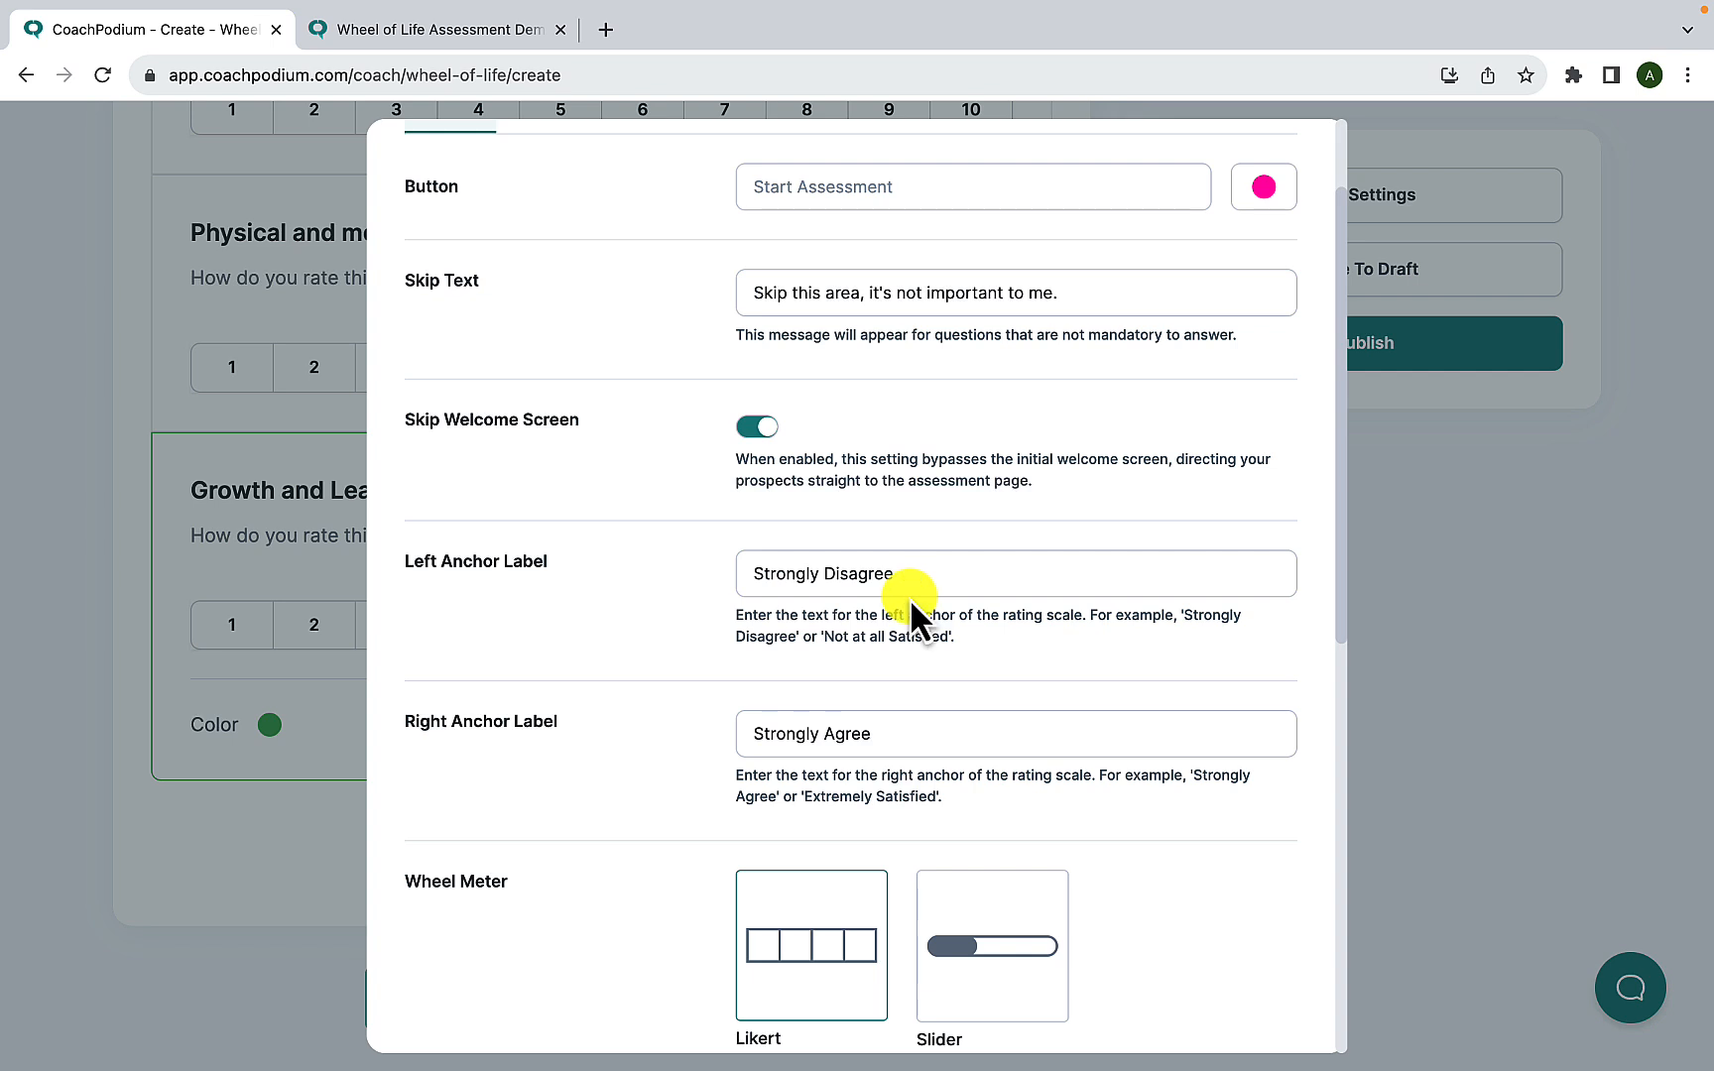
{"action": "scroll", "coordinate": [595, 635], "scroll_direction": "down", "scroll_amount": 2}
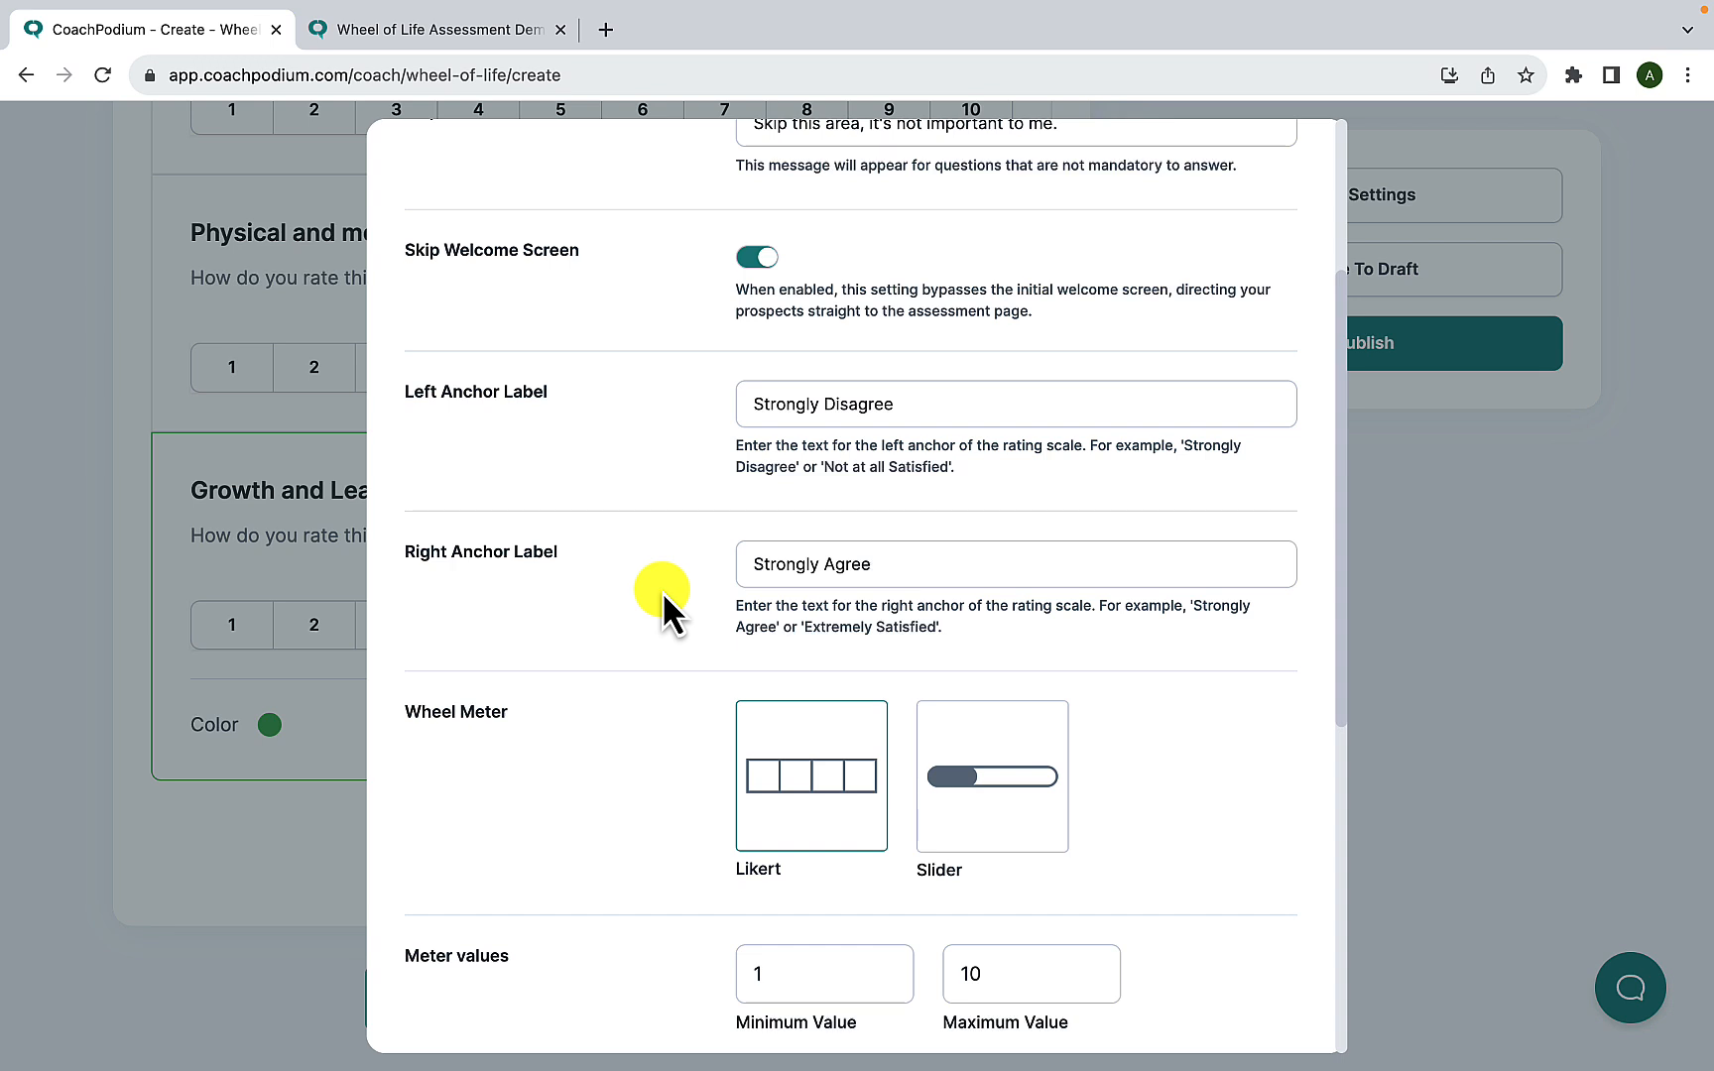
{"action": "scroll", "coordinate": [661, 595], "scroll_direction": "down", "scroll_amount": 3}
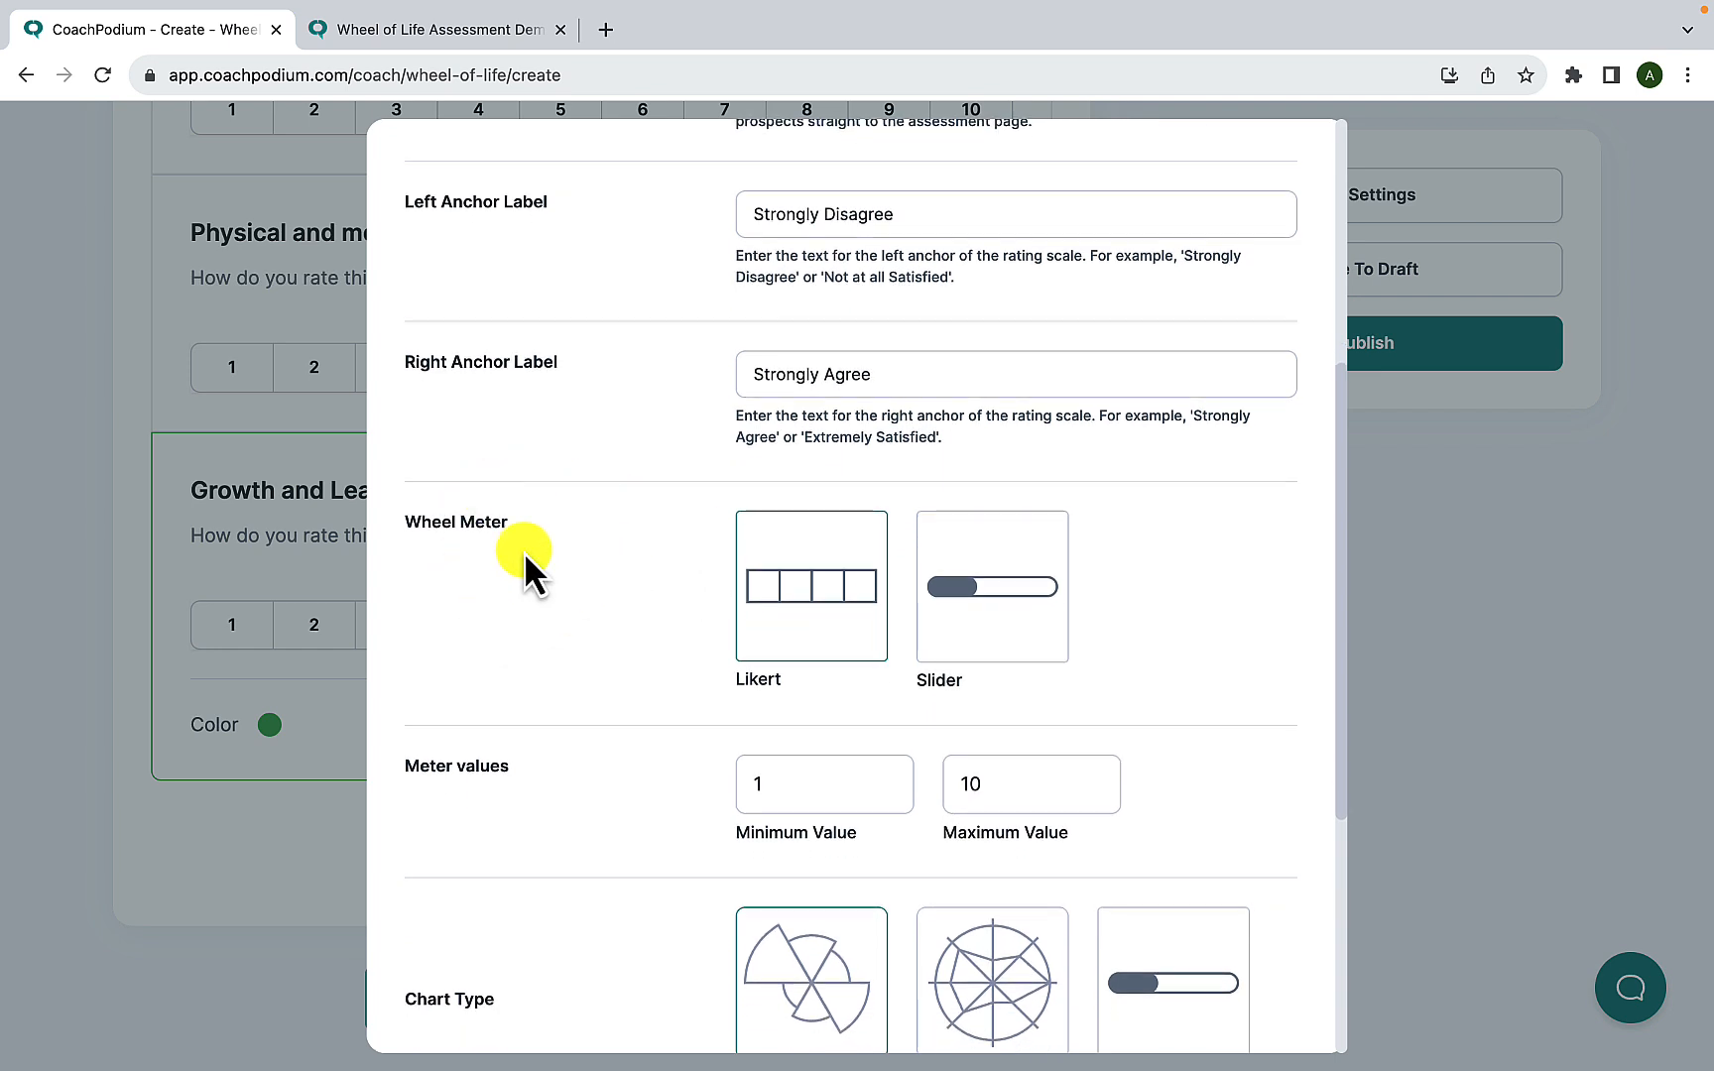
{"action": "scroll", "coordinate": [625, 594], "scroll_direction": "down", "scroll_amount": 2}
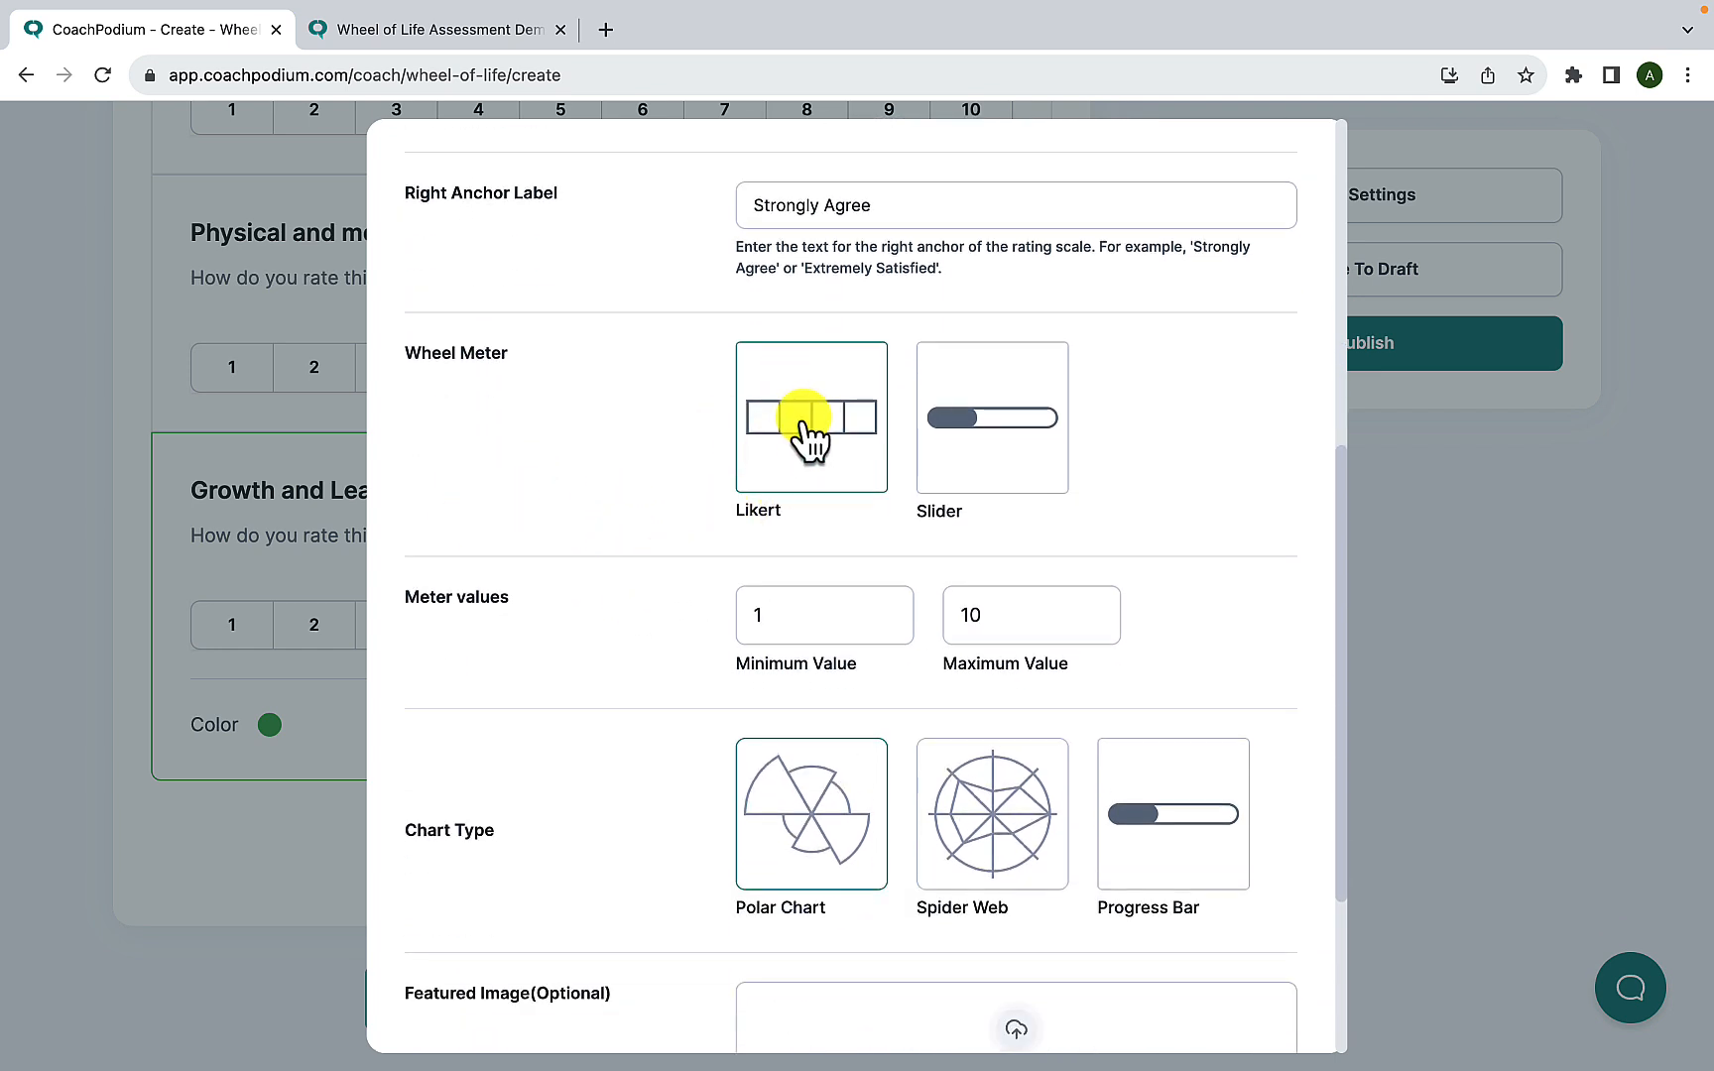
{"action": "left_click", "coordinate": [954, 458]}
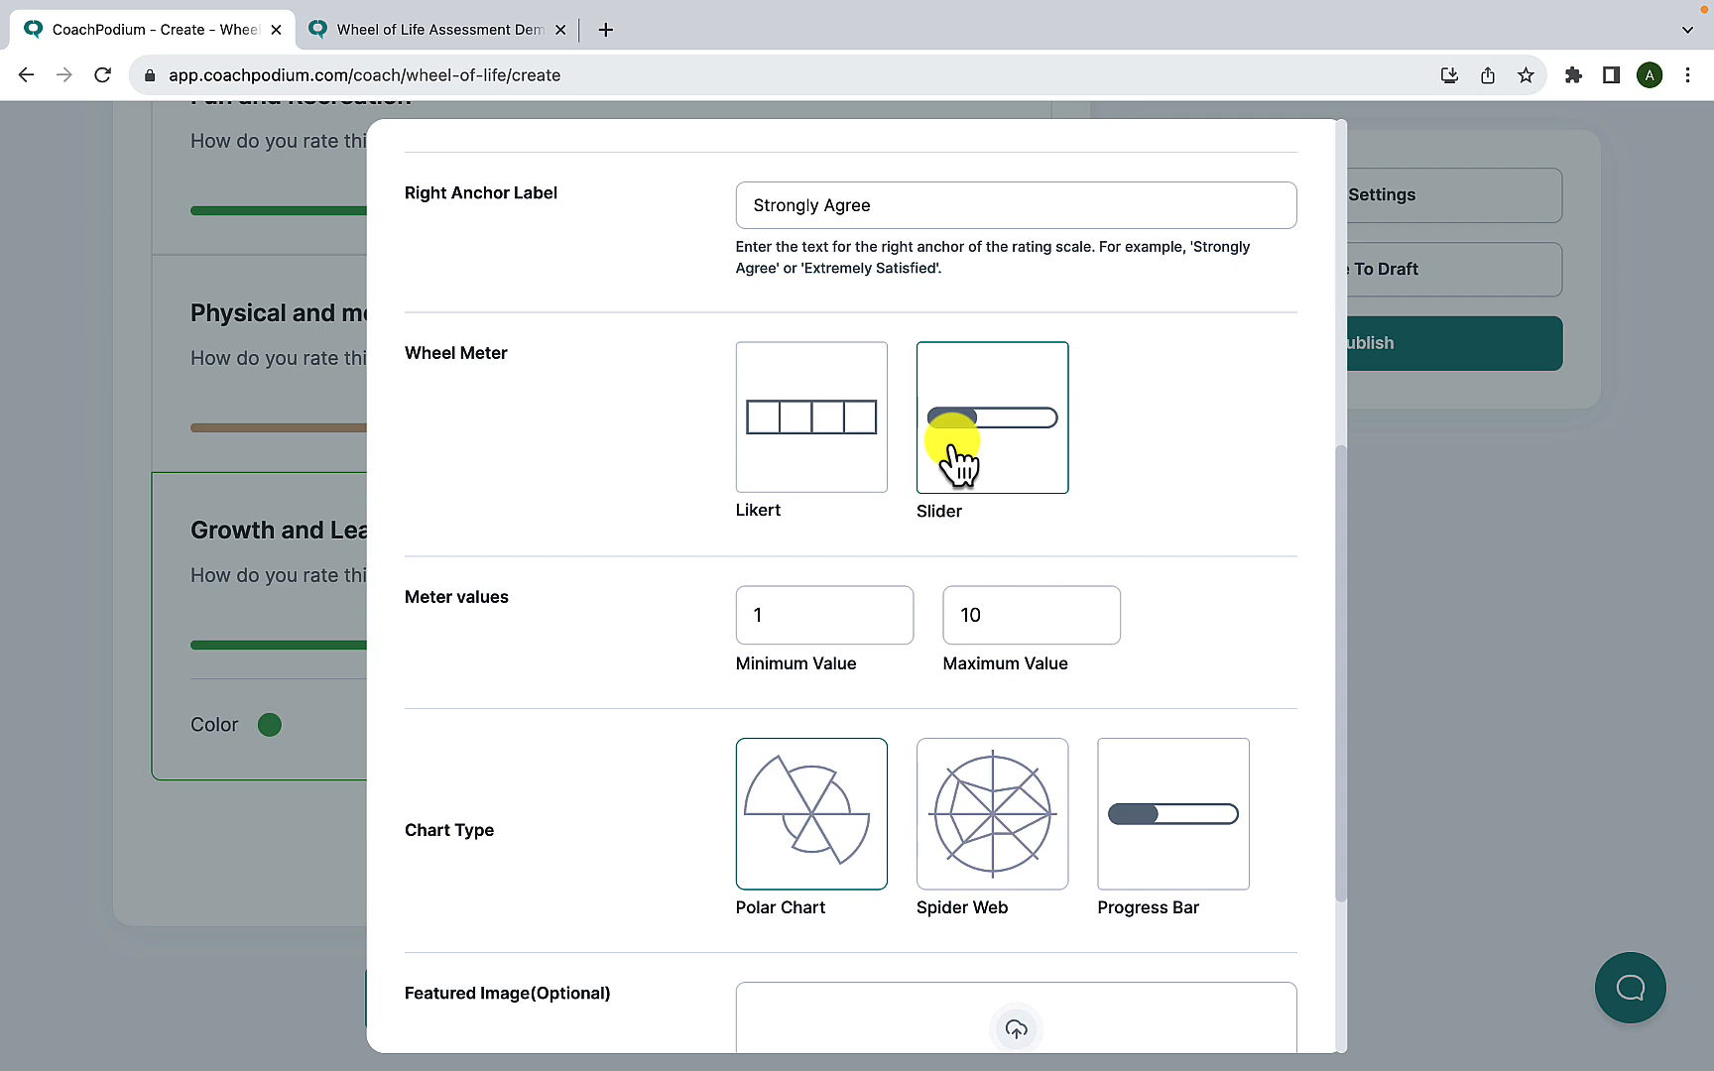
{"action": "left_click", "coordinate": [859, 458]}
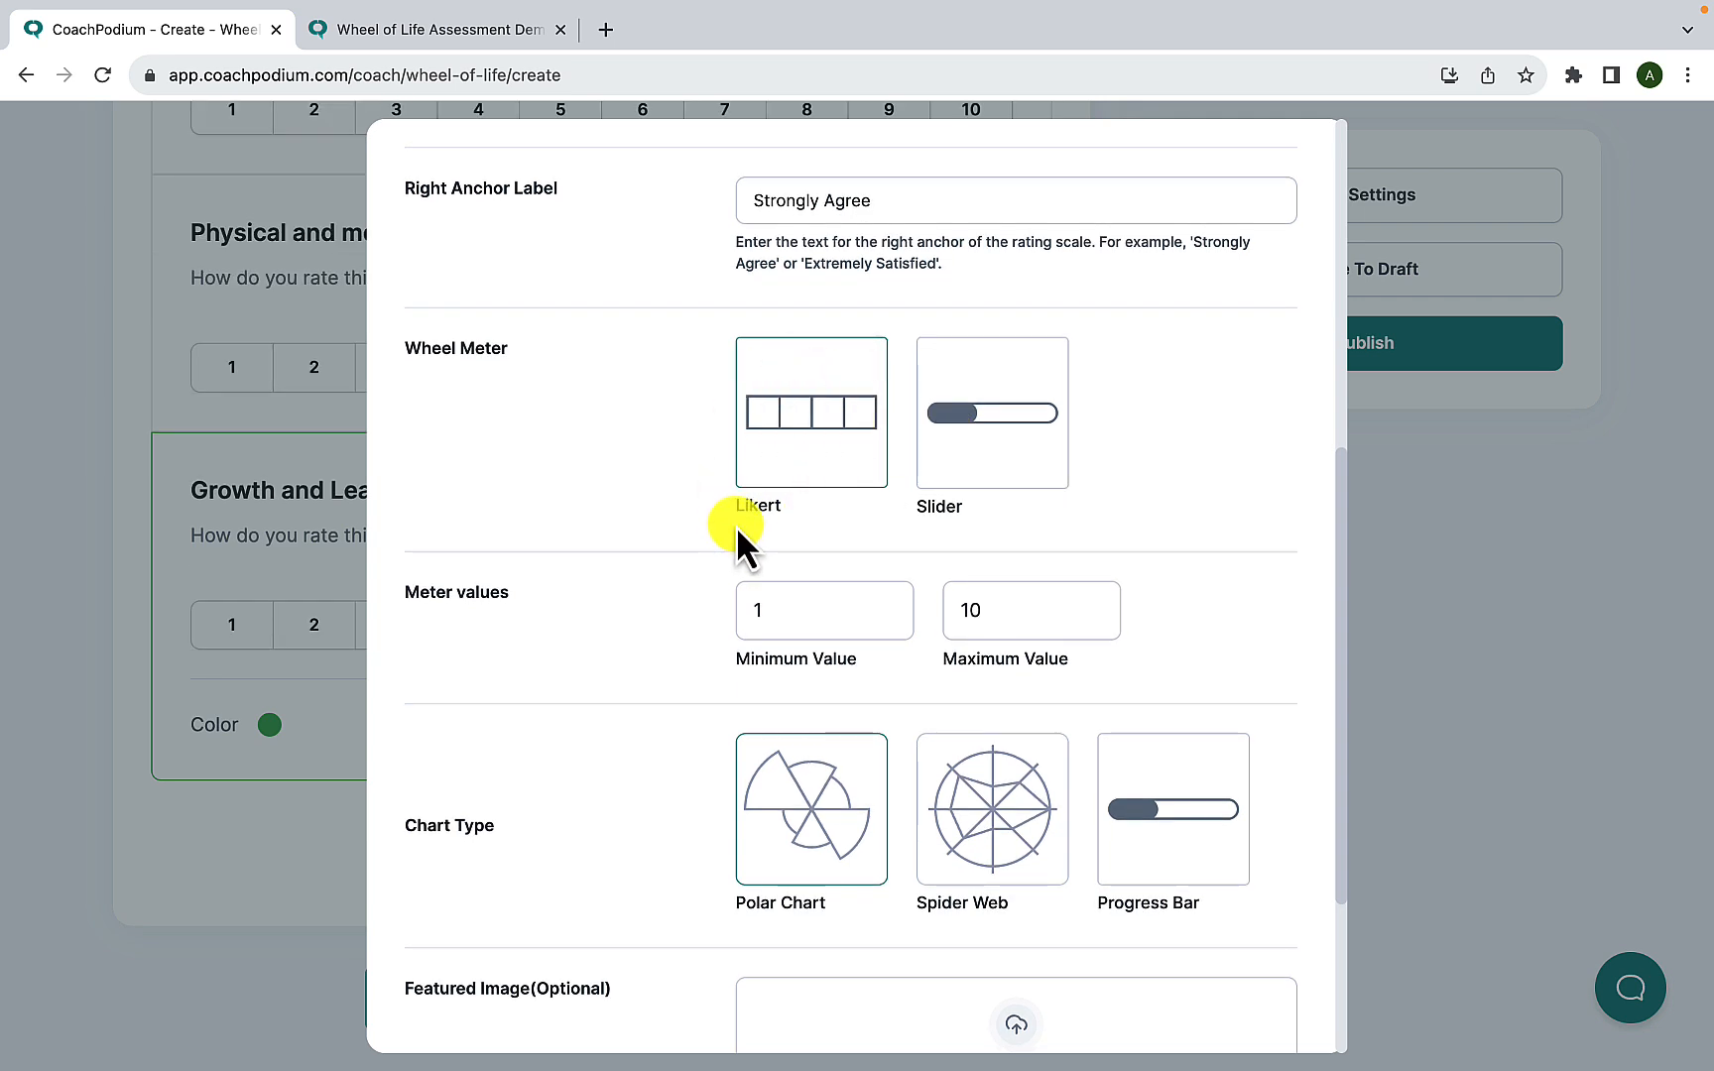
- Try stepping the minimum and maximum meter values up and back down to 1 and 10
{"action": "scroll", "coordinate": [738, 527], "scroll_direction": "down", "scroll_amount": 1}
{"action": "scroll", "coordinate": [552, 575], "scroll_direction": "down", "scroll_amount": 1}
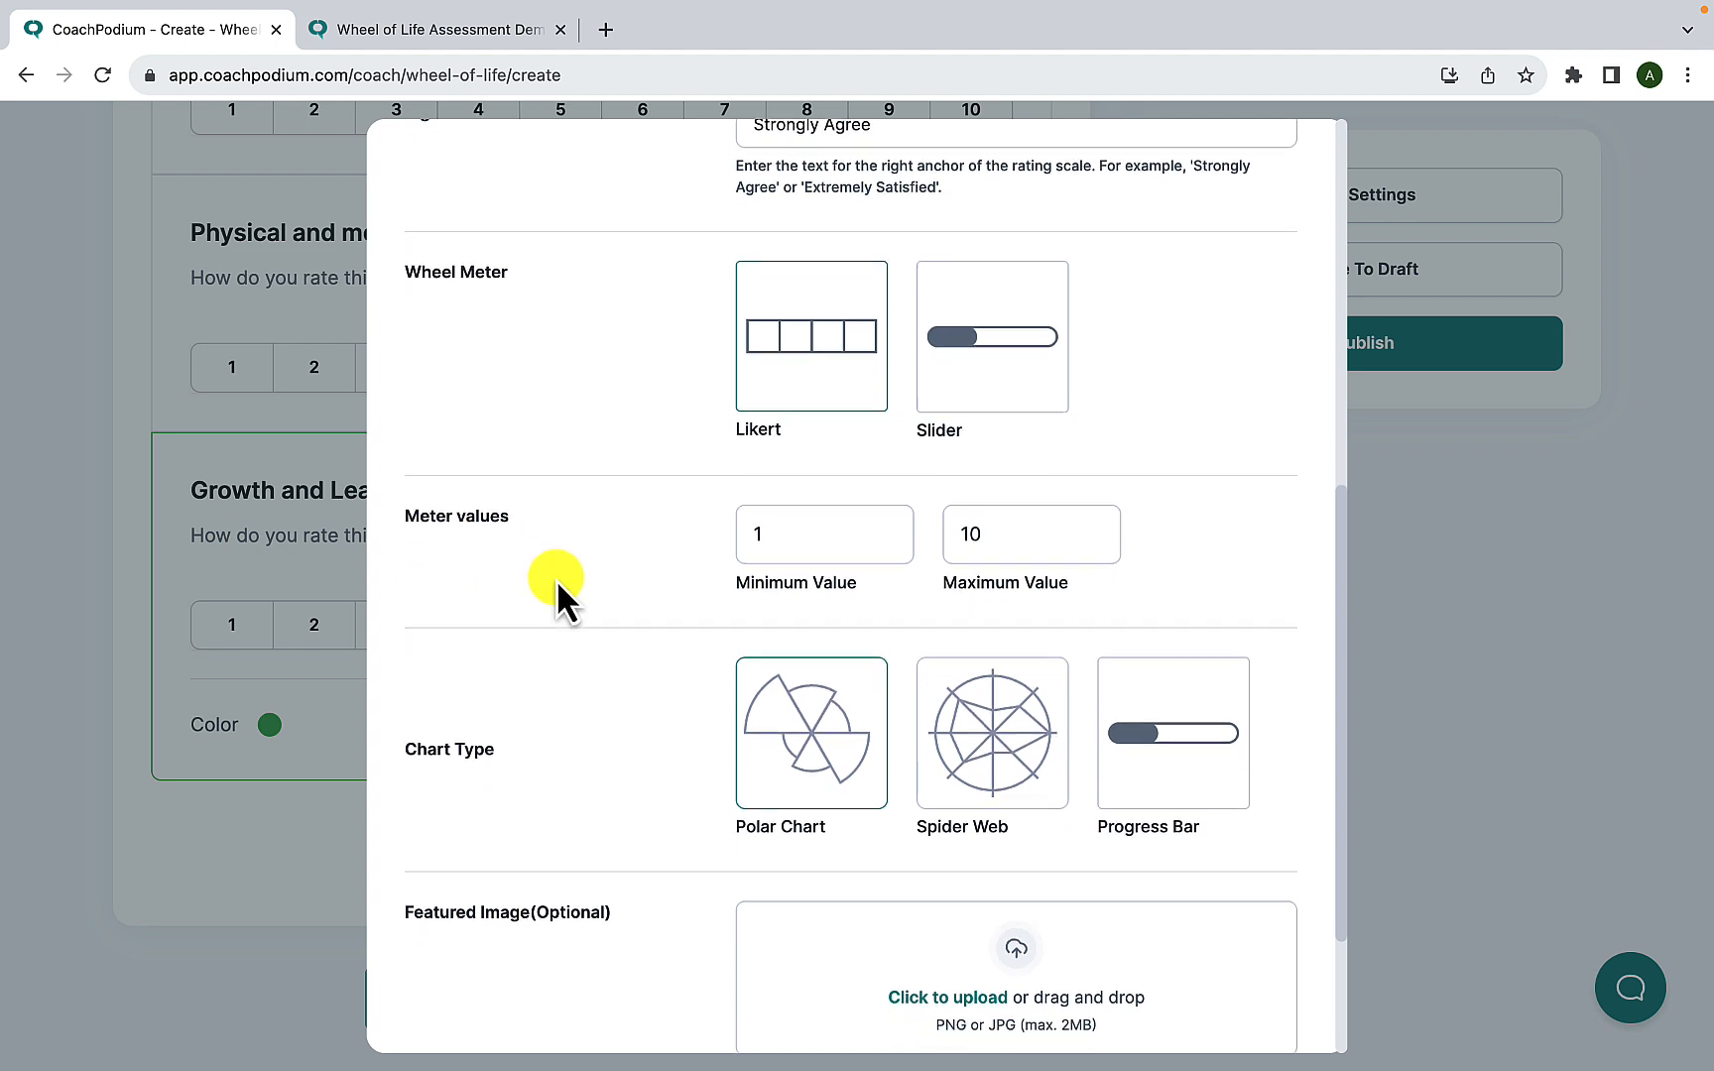
{"action": "left_click", "coordinate": [889, 526]}
{"action": "left_click", "coordinate": [889, 527]}
{"action": "left_click", "coordinate": [889, 527]}
{"action": "left_click", "coordinate": [889, 527]}
{"action": "left_click", "coordinate": [886, 545]}
{"action": "left_click", "coordinate": [886, 541]}
{"action": "left_click", "coordinate": [886, 541]}
{"action": "left_click", "coordinate": [886, 542]}
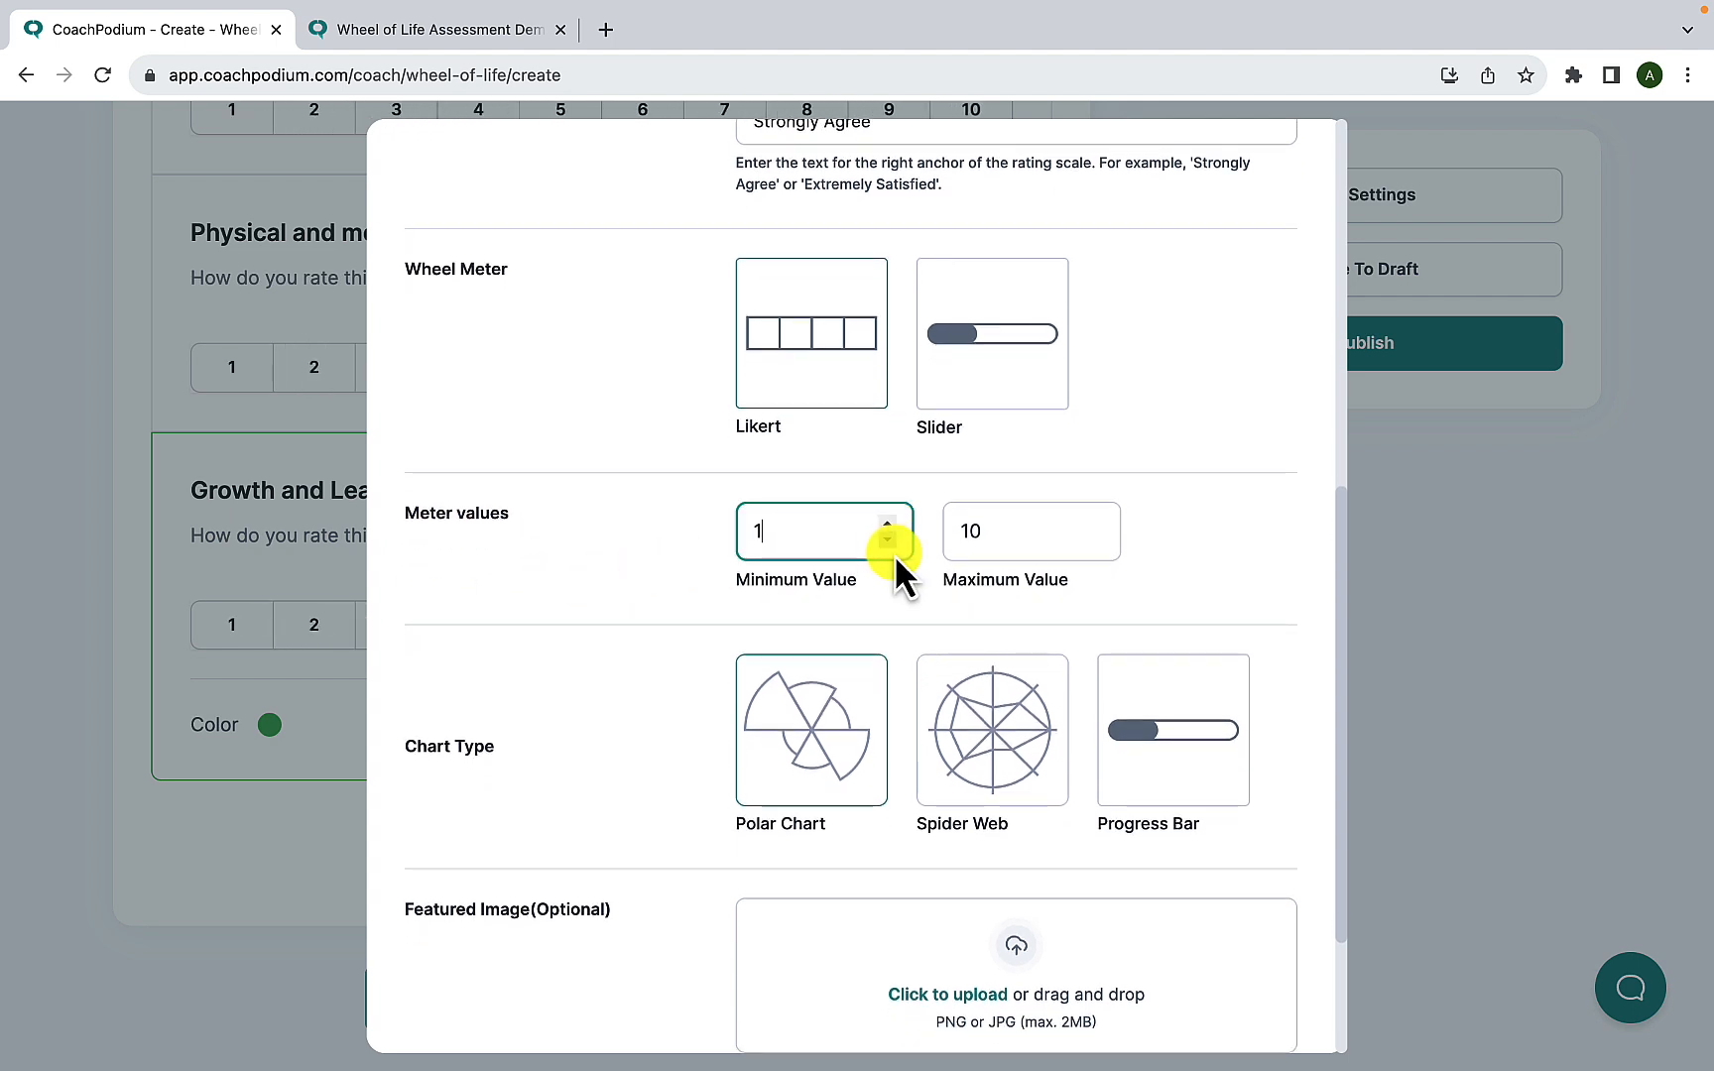
{"action": "left_click", "coordinate": [1098, 524]}
{"action": "left_click", "coordinate": [1098, 525]}
{"action": "left_click", "coordinate": [1098, 525]}
{"action": "left_click", "coordinate": [1097, 523]}
{"action": "left_click", "coordinate": [1093, 541]}
{"action": "left_click", "coordinate": [1093, 541]}
{"action": "left_click", "coordinate": [1093, 541]}
{"action": "left_click", "coordinate": [1093, 541]}
- Try the Spider Web and Progress Bar chart types and return to Polar Chart
{"action": "scroll", "coordinate": [539, 716], "scroll_direction": "down", "scroll_amount": 2}
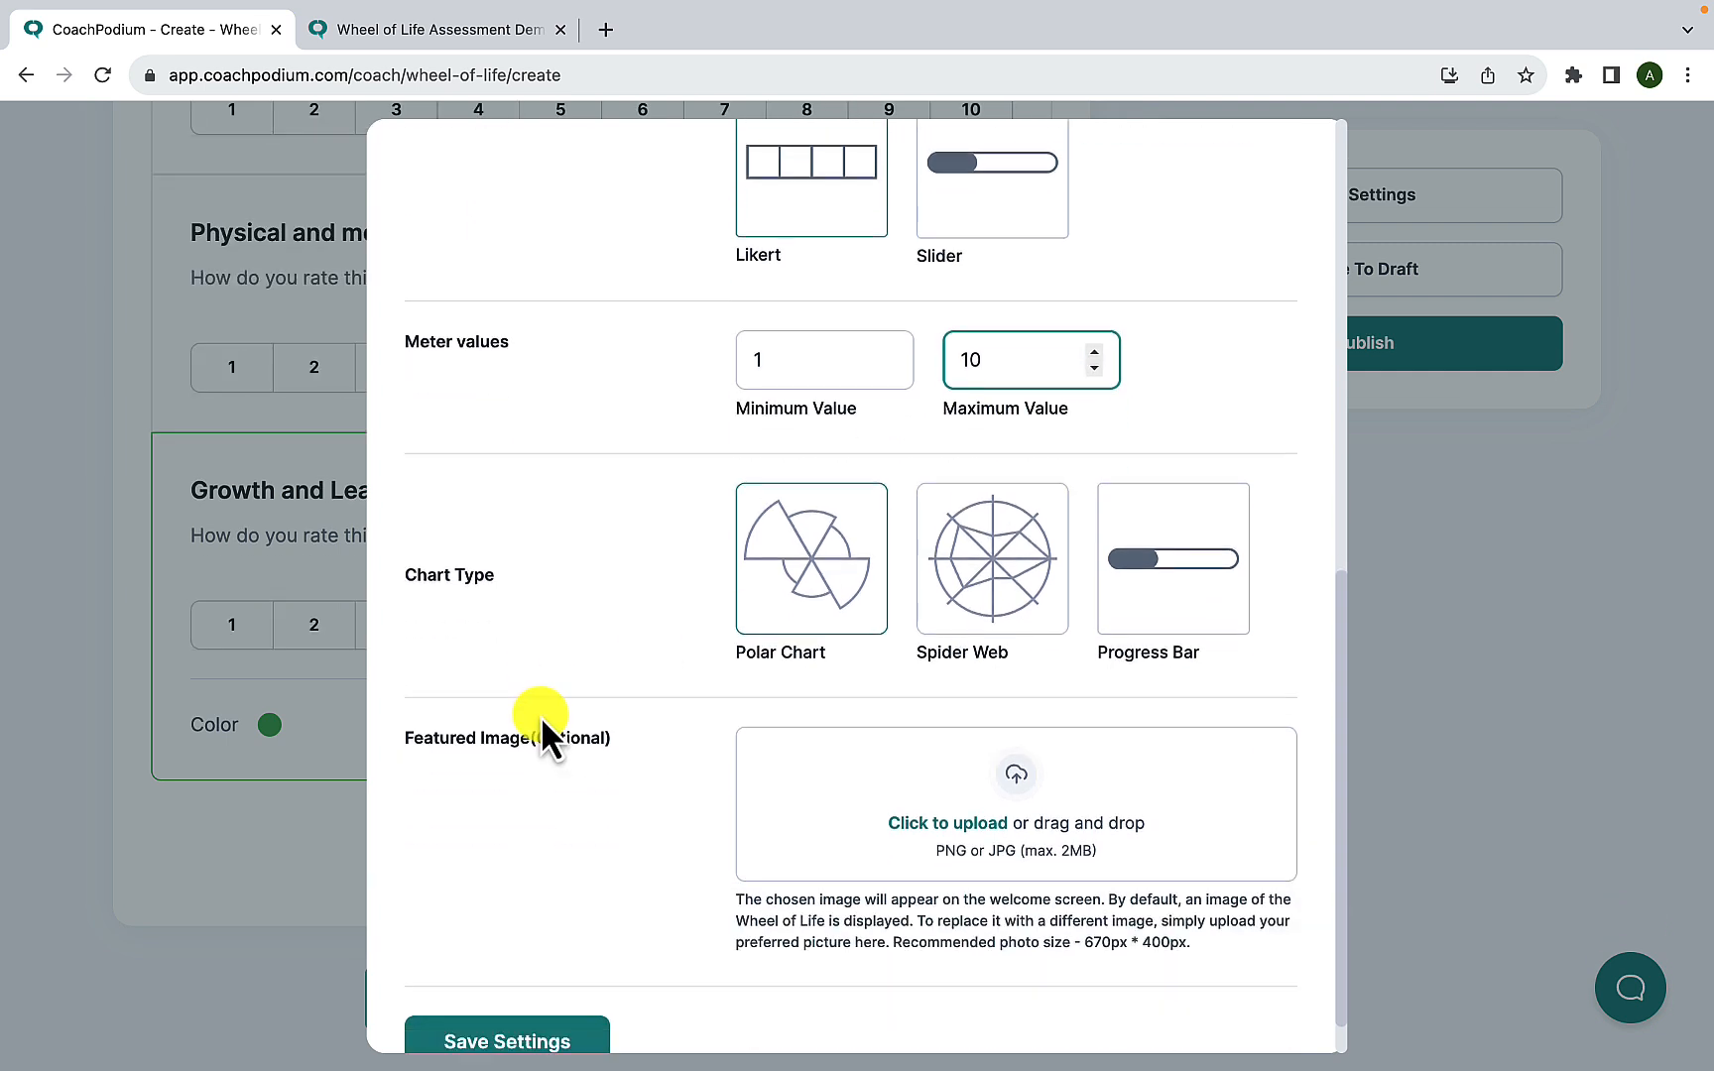
{"action": "scroll", "coordinate": [546, 628], "scroll_direction": "down", "scroll_amount": 1}
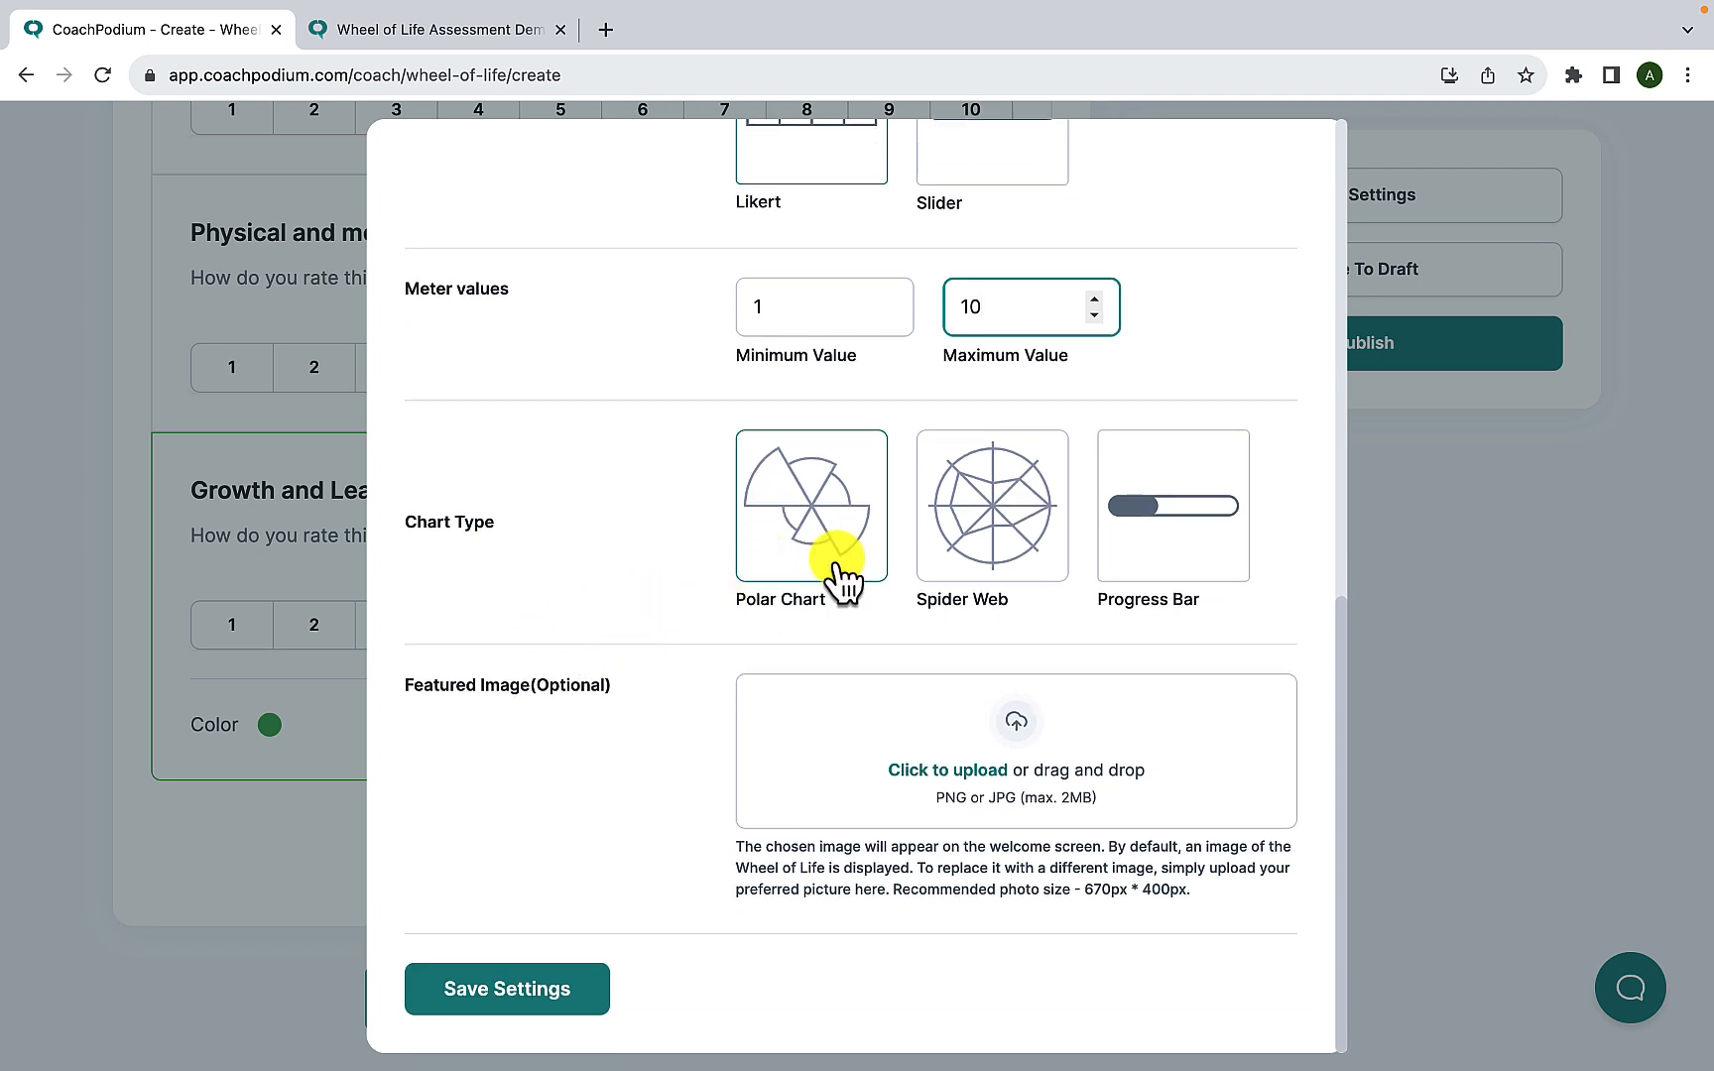
{"action": "left_click", "coordinate": [993, 555]}
{"action": "left_click", "coordinate": [1142, 560]}
{"action": "left_click", "coordinate": [786, 560]}
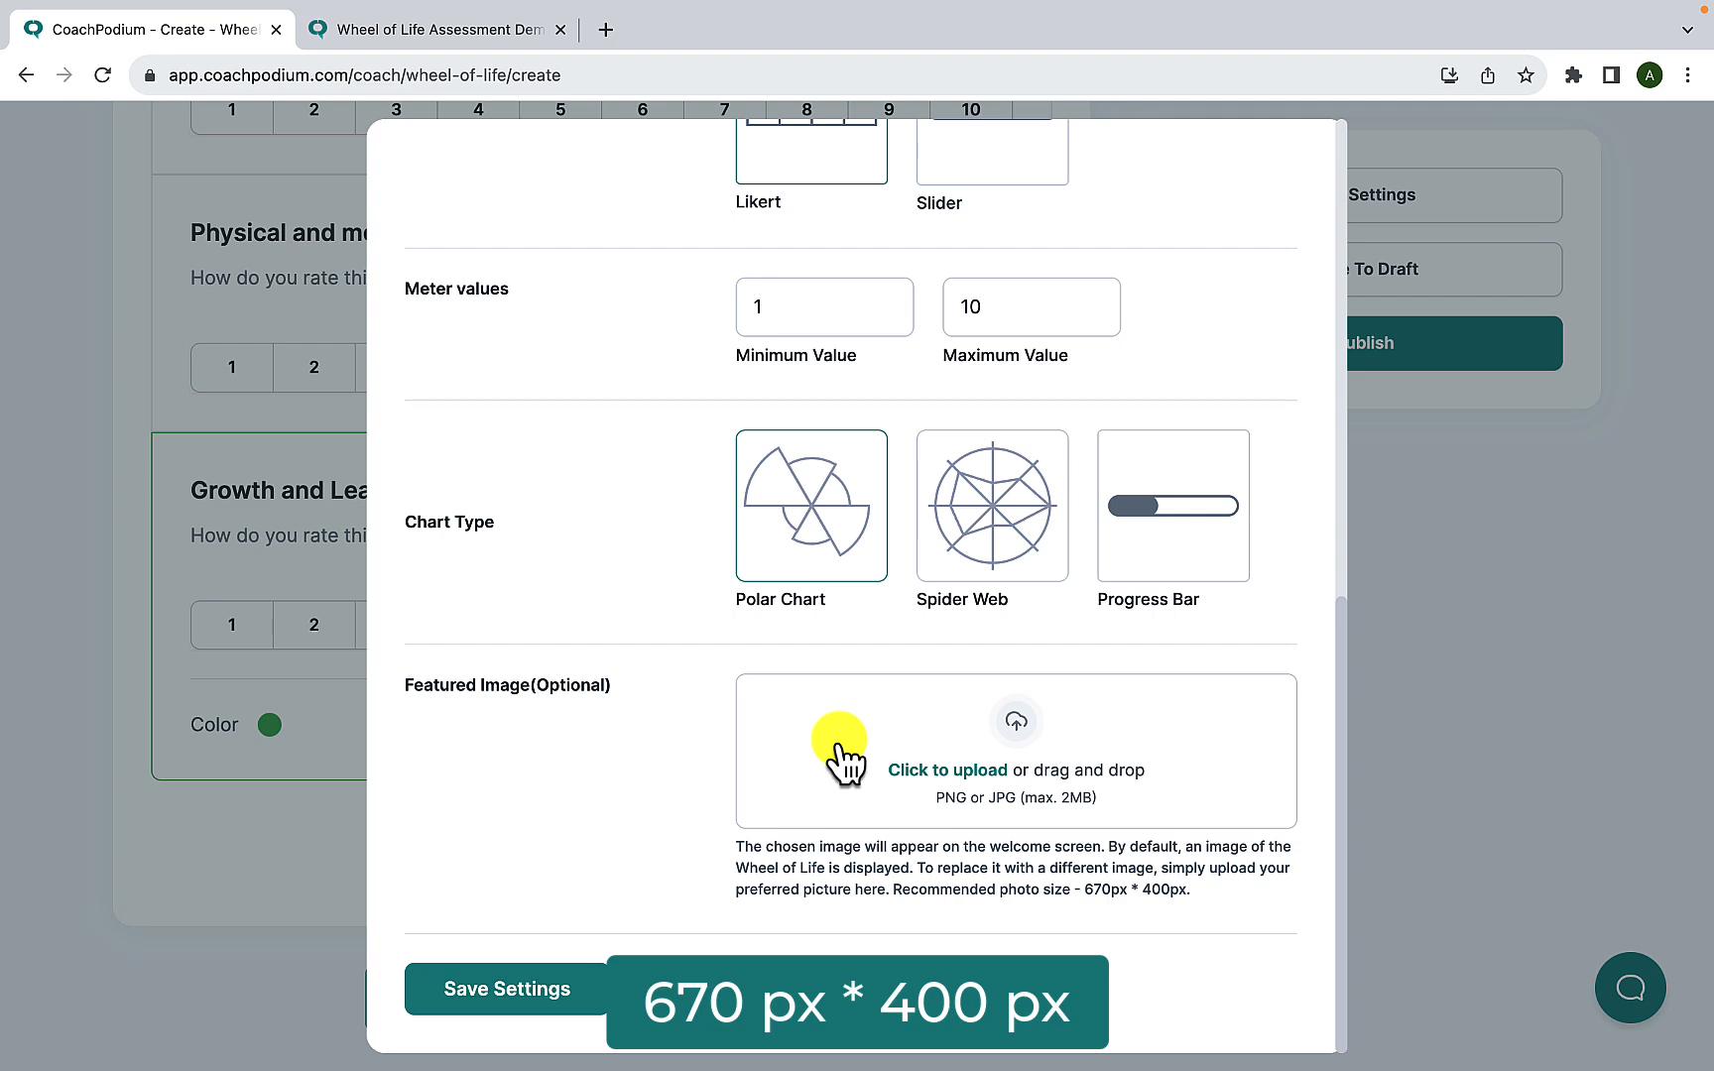
- Set the assessment's call to action type to Default and open the page for editing the default call to action
{"action": "scroll", "coordinate": [942, 724], "scroll_direction": "up", "scroll_amount": 10}
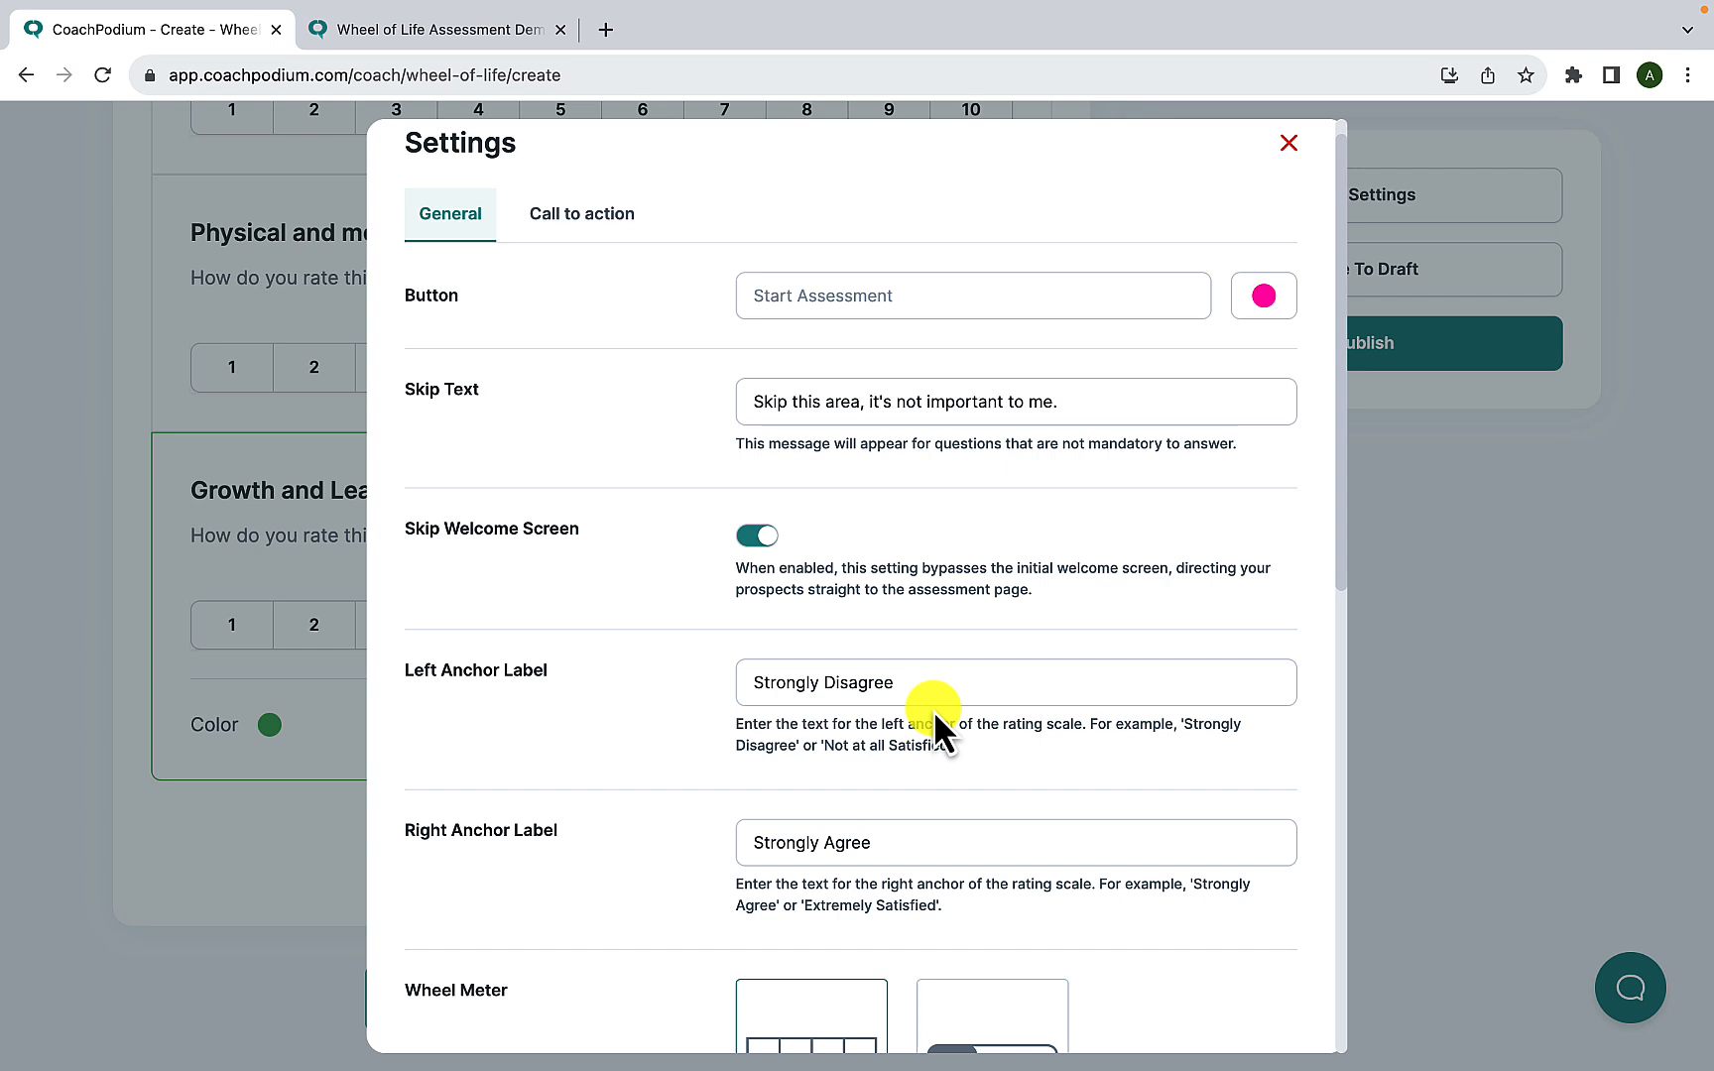
{"action": "left_click", "coordinate": [607, 229]}
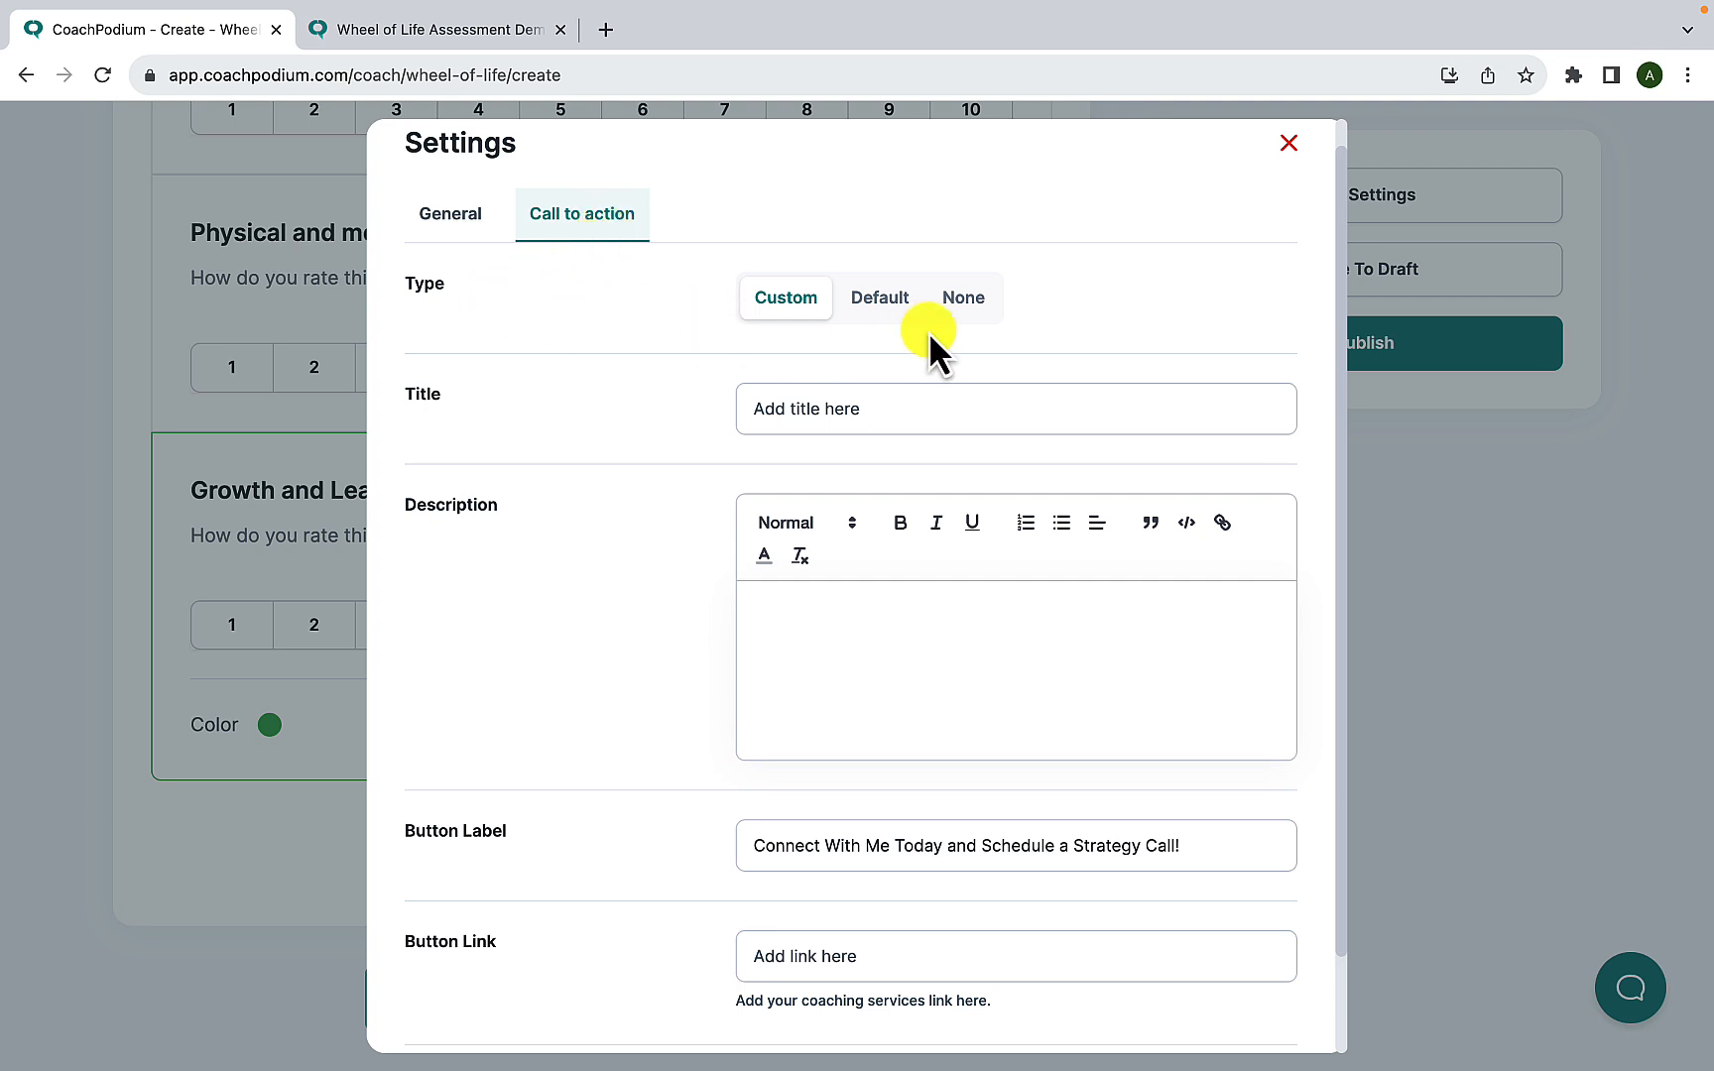
{"action": "left_click", "coordinate": [873, 303]}
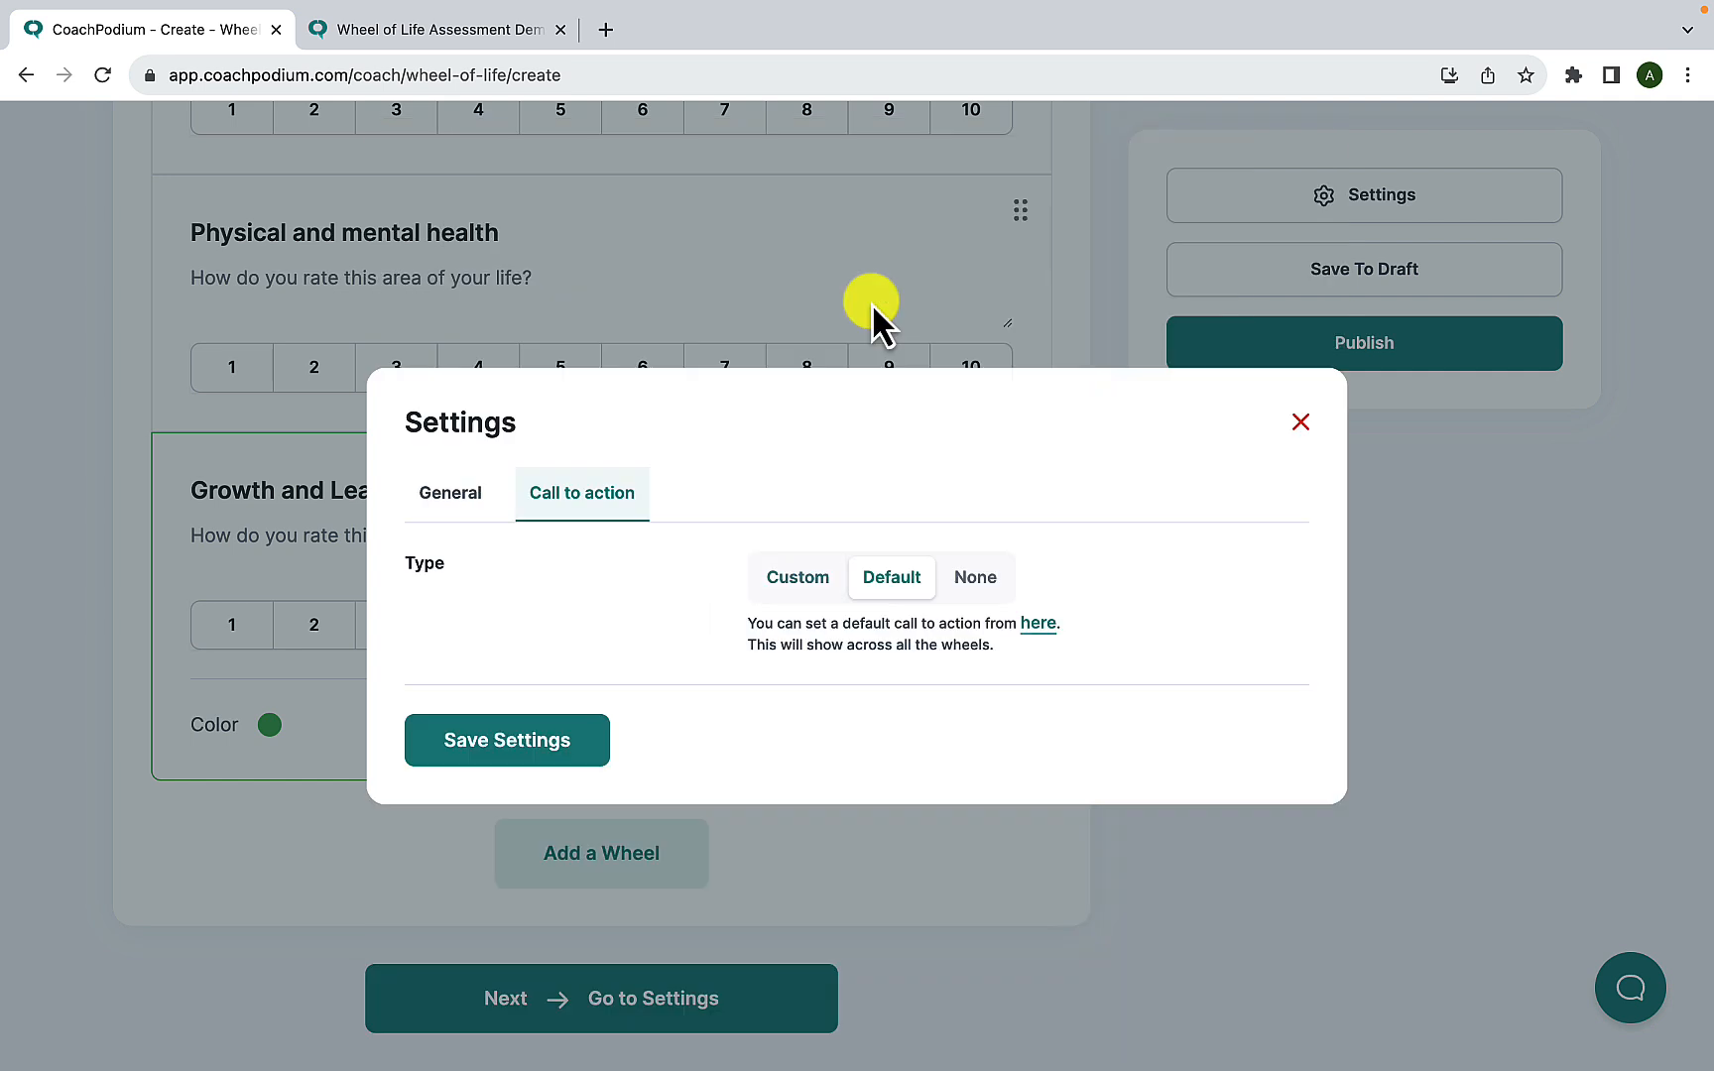
{"action": "left_click", "coordinate": [977, 581]}
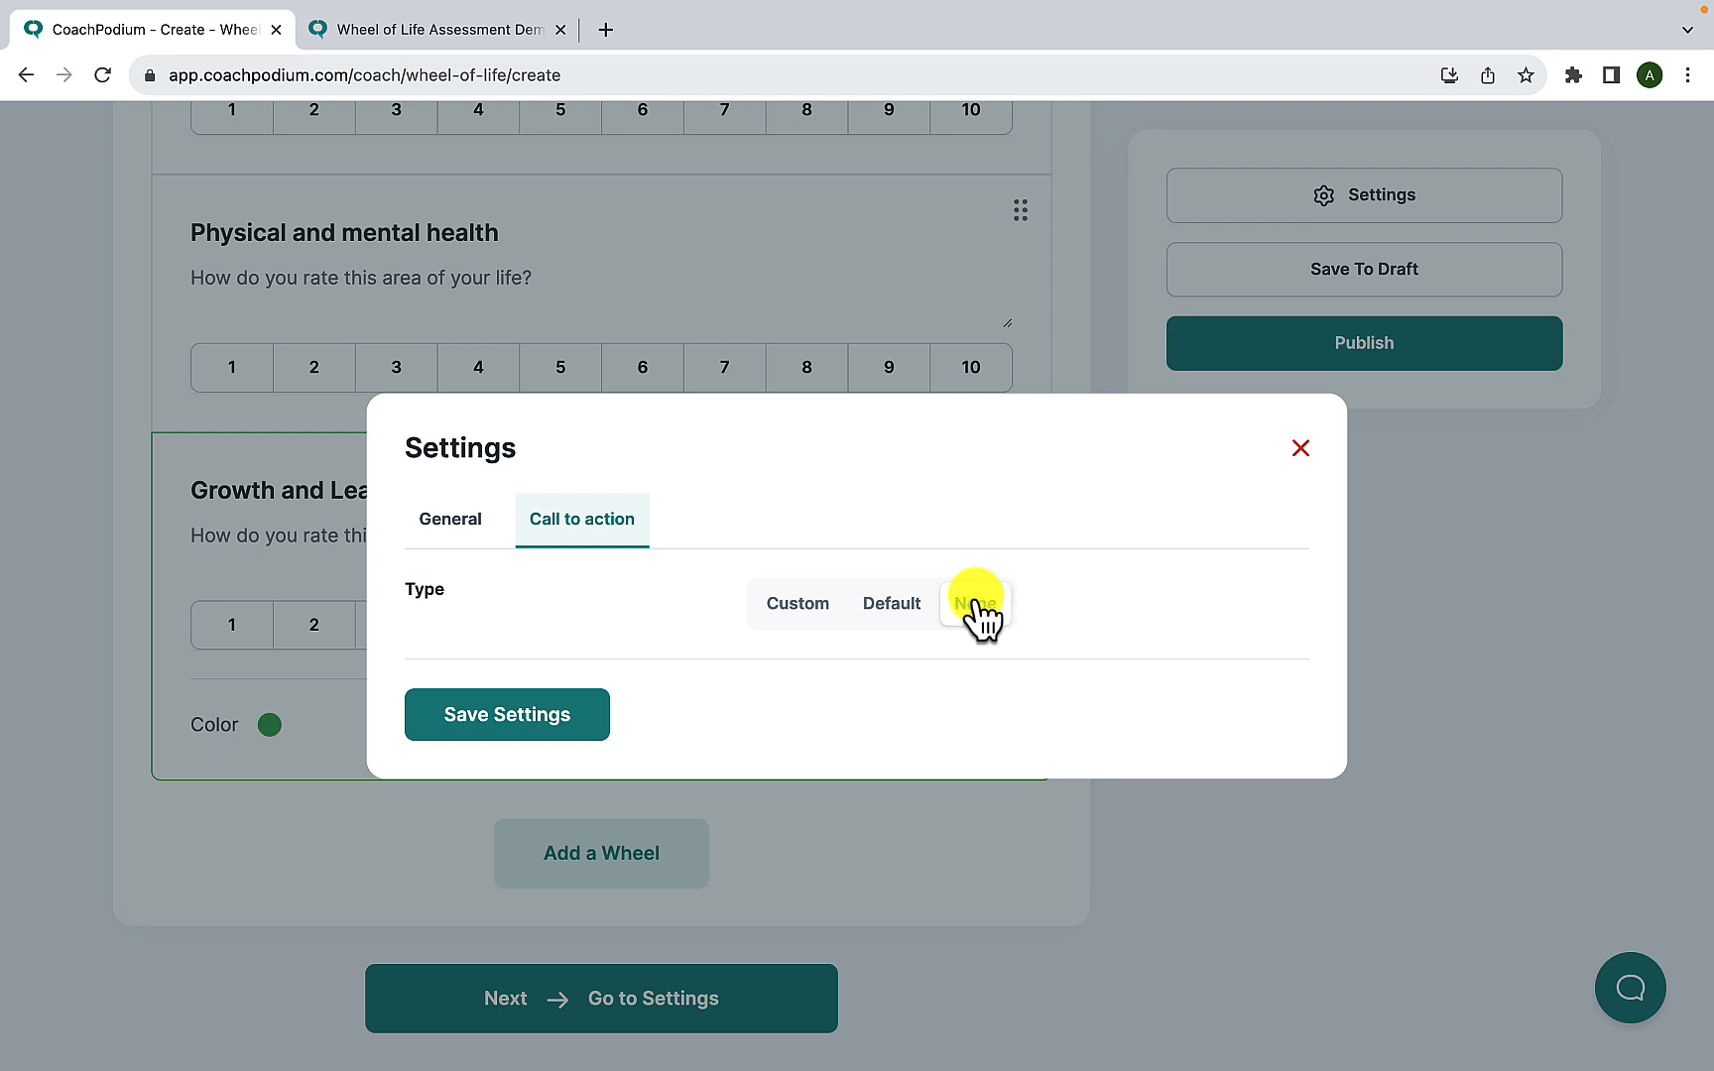
{"action": "left_click", "coordinate": [899, 615]}
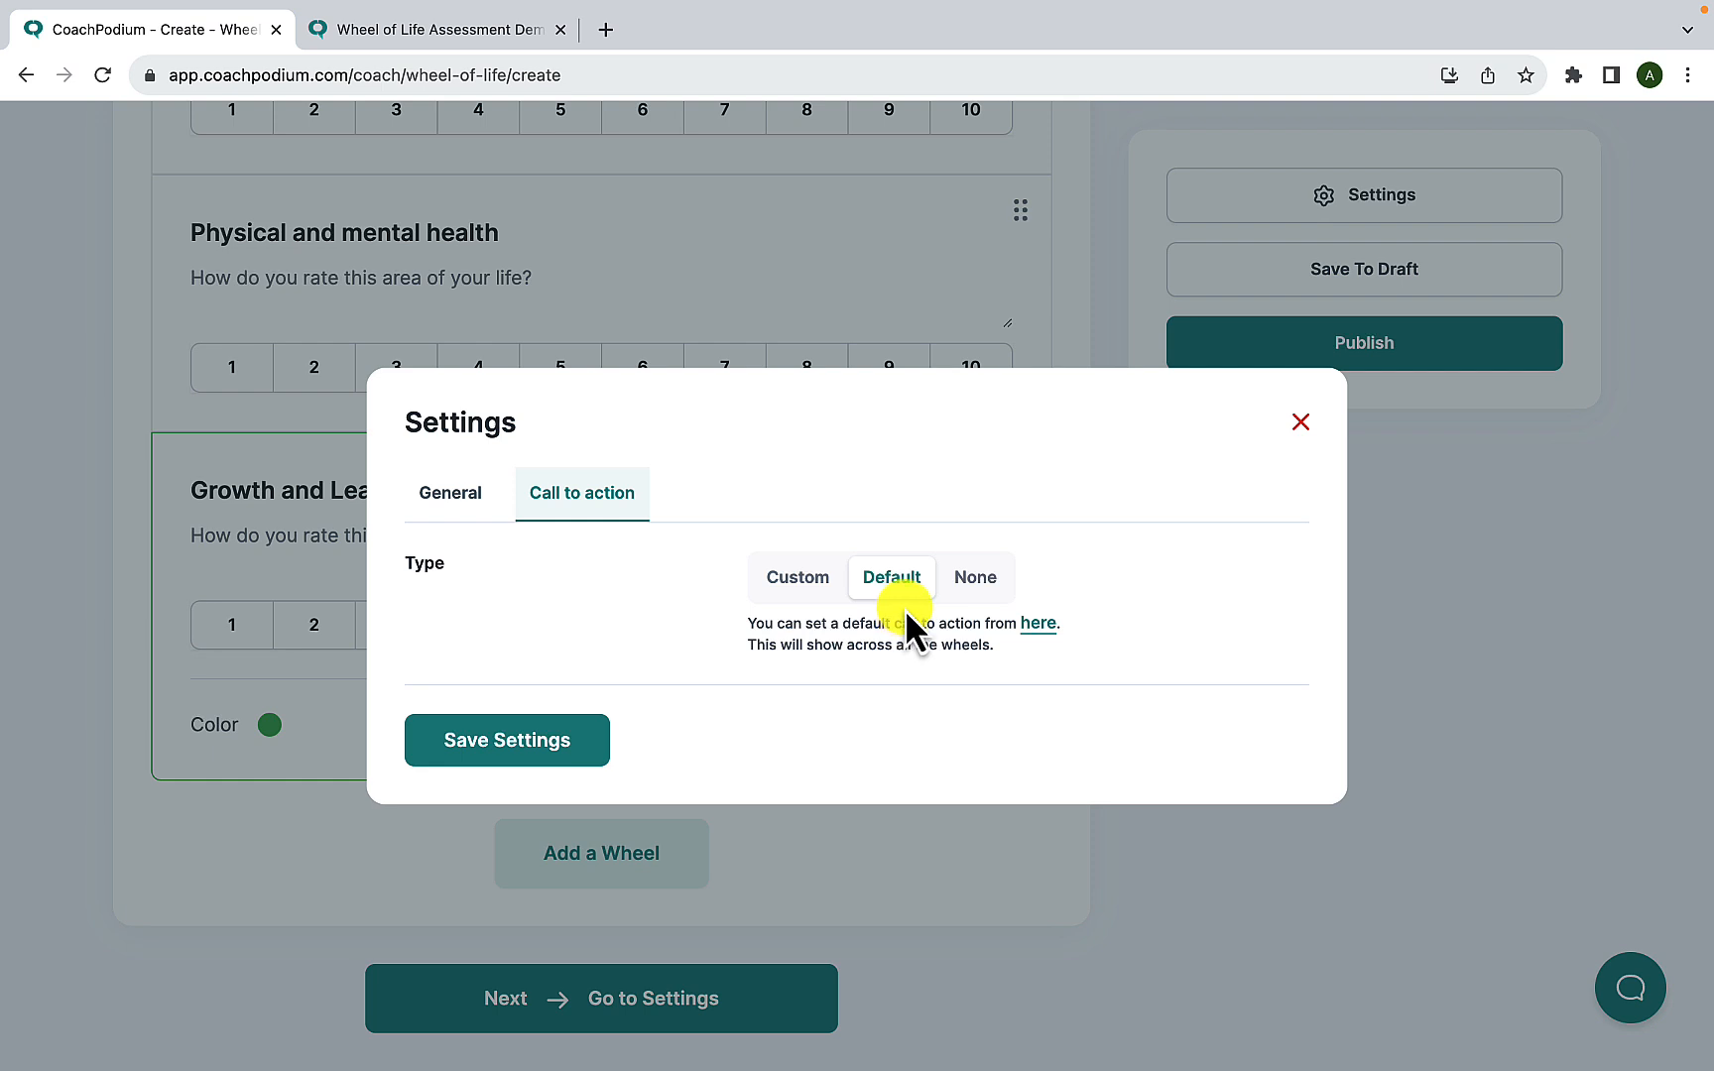
{"action": "left_click", "coordinate": [1039, 623]}
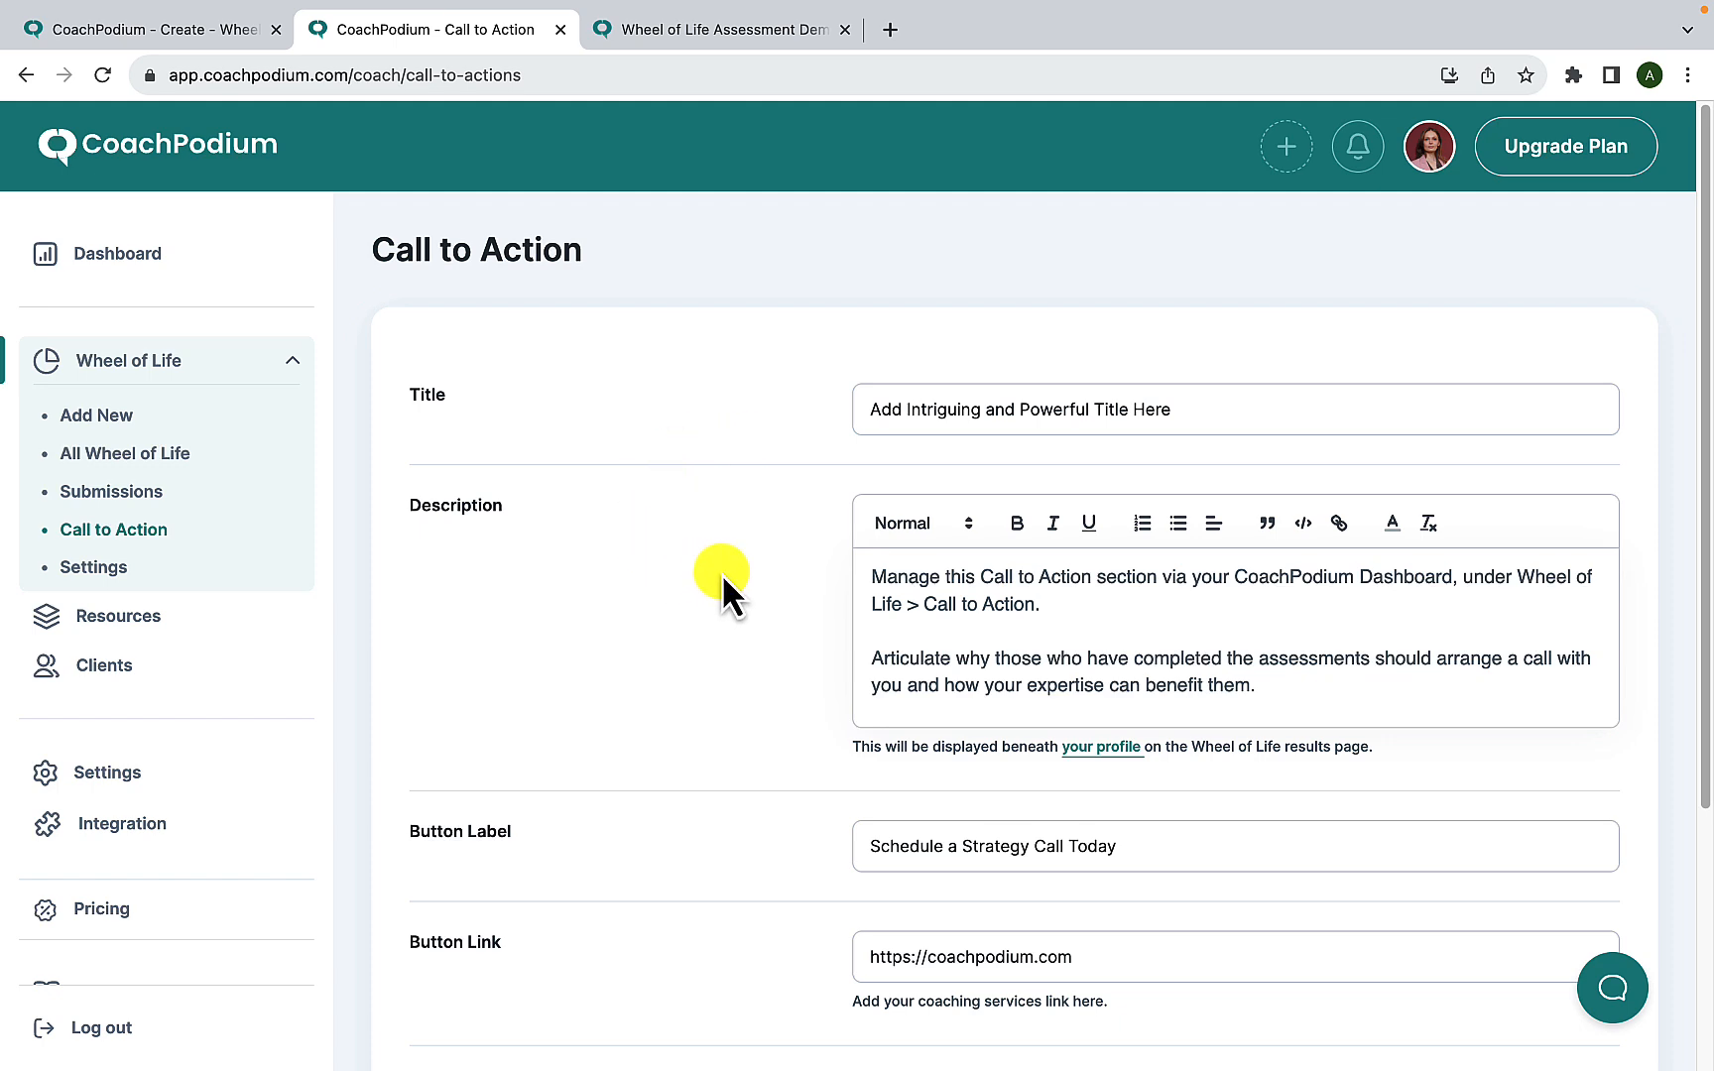
- Review the default call to action's description, button label, button link and CTA position options
{"action": "scroll", "coordinate": [722, 574], "scroll_direction": "down", "scroll_amount": 3}
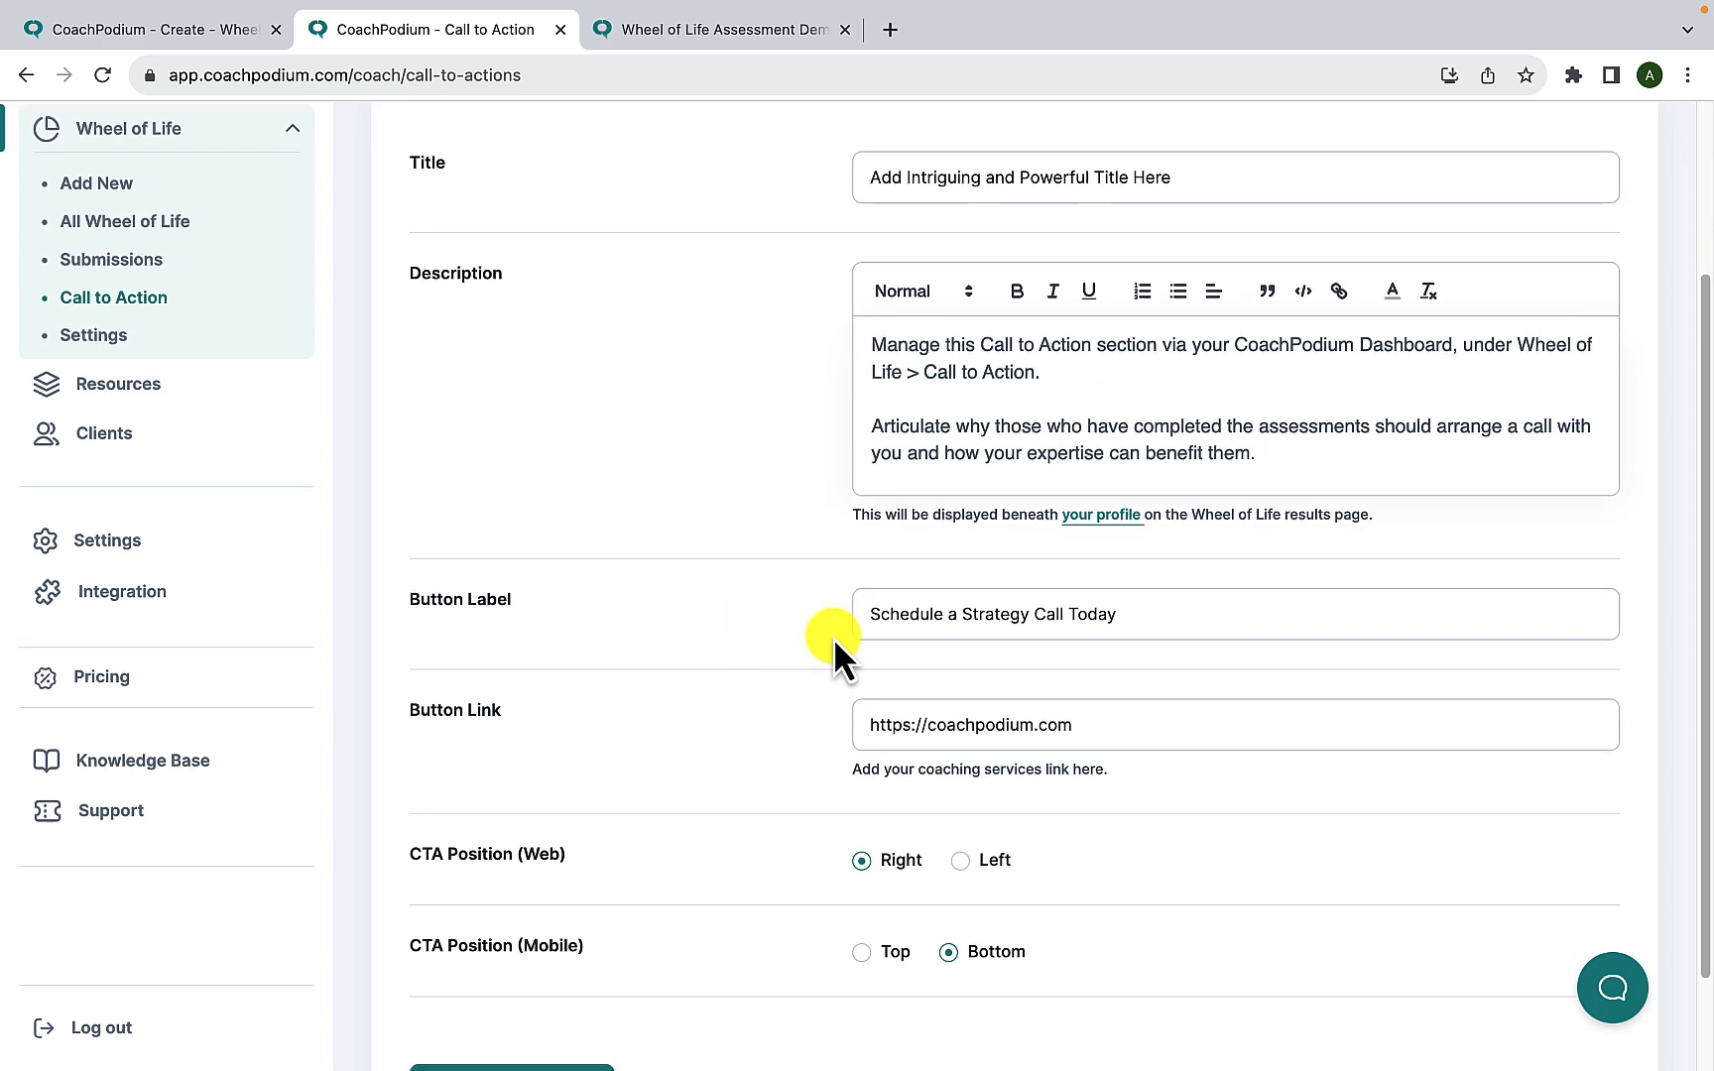
{"action": "scroll", "coordinate": [833, 637], "scroll_direction": "down", "scroll_amount": 2}
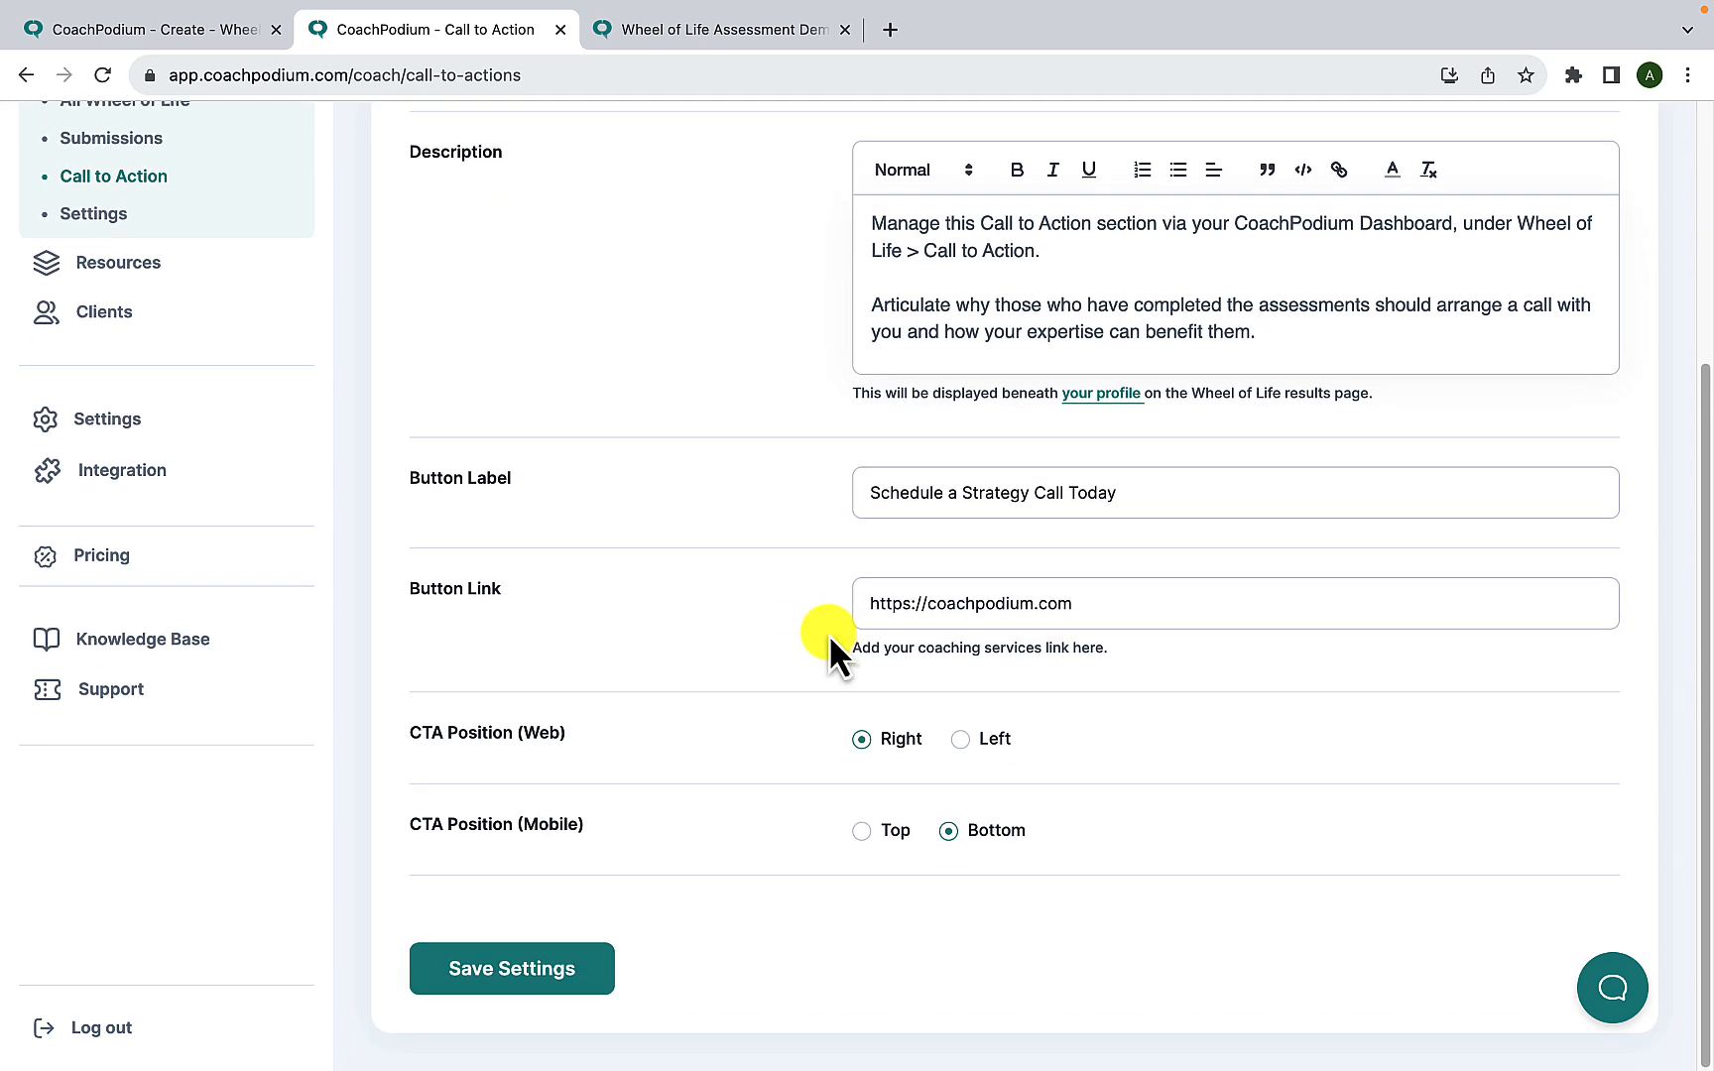
{"action": "left_click_drag", "start_coordinate": [865, 602], "coordinate": [1111, 603]}
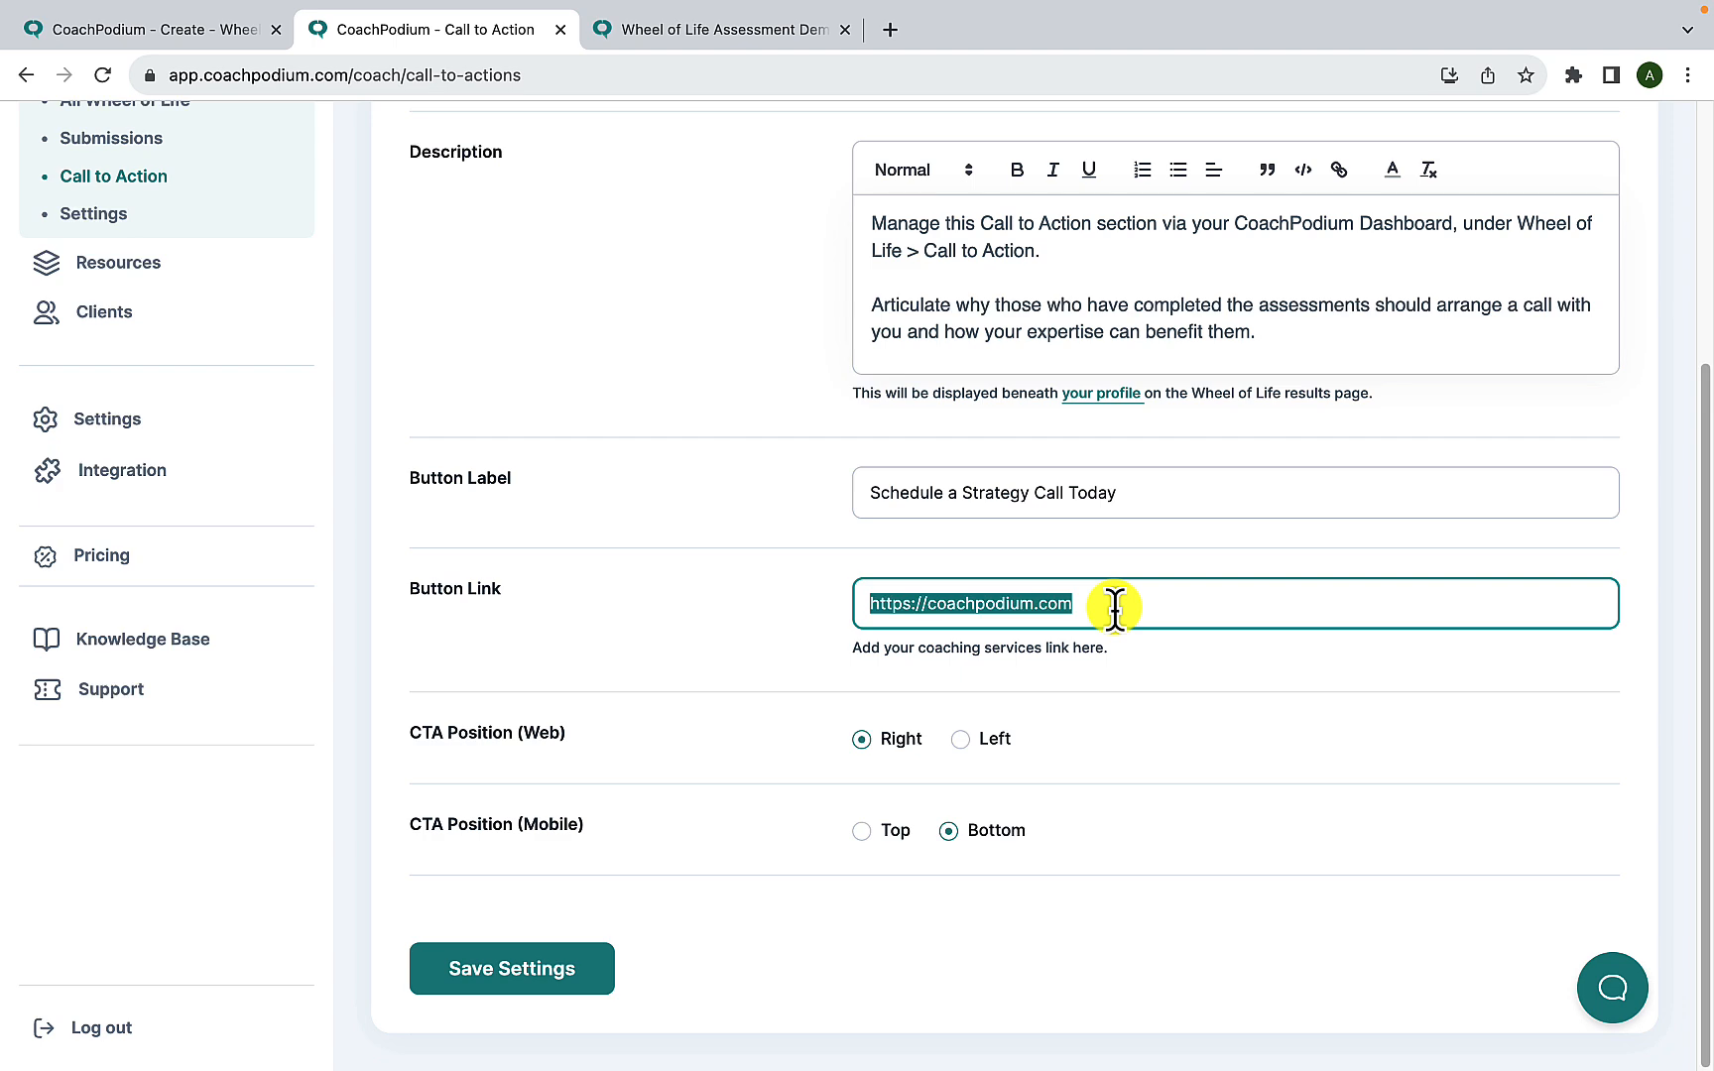
{"action": "left_click", "coordinate": [1114, 607]}
{"action": "scroll", "coordinate": [1115, 607], "scroll_direction": "up", "scroll_amount": 5}
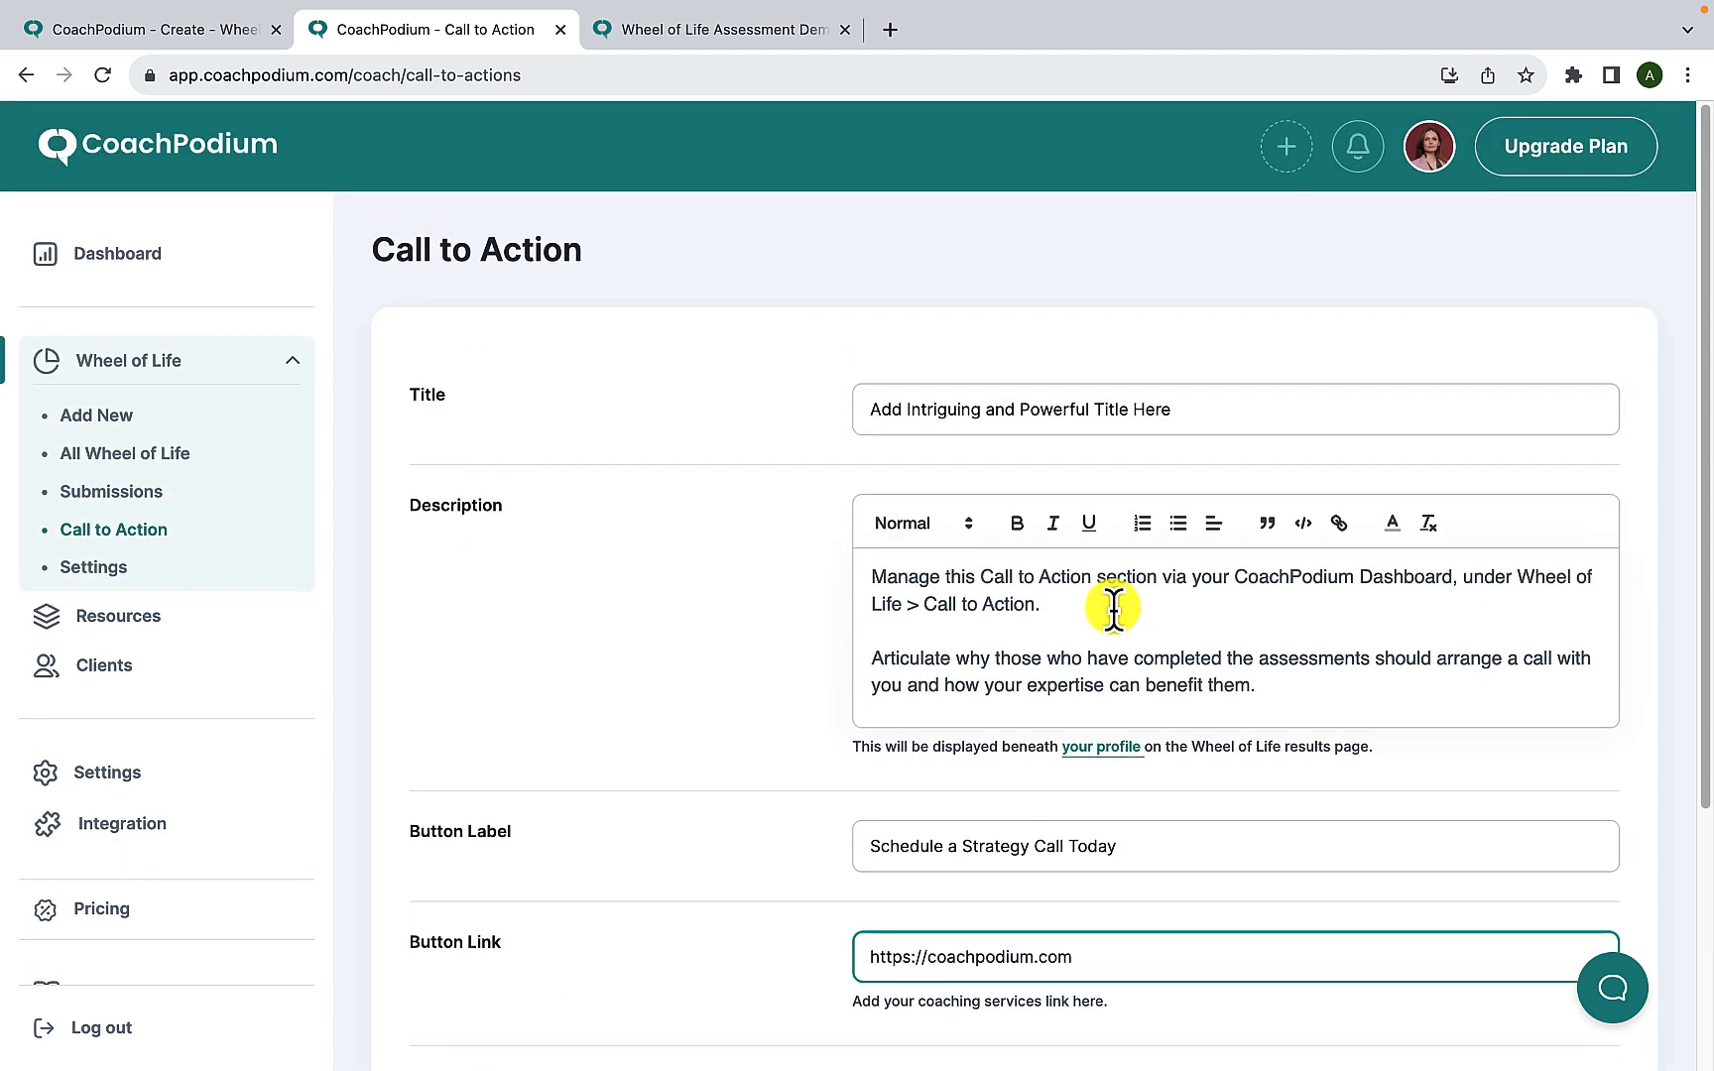
- Clear the default call to action's title and undo the deletion
{"action": "left_click_drag", "start_coordinate": [1190, 384], "coordinate": [865, 390]}
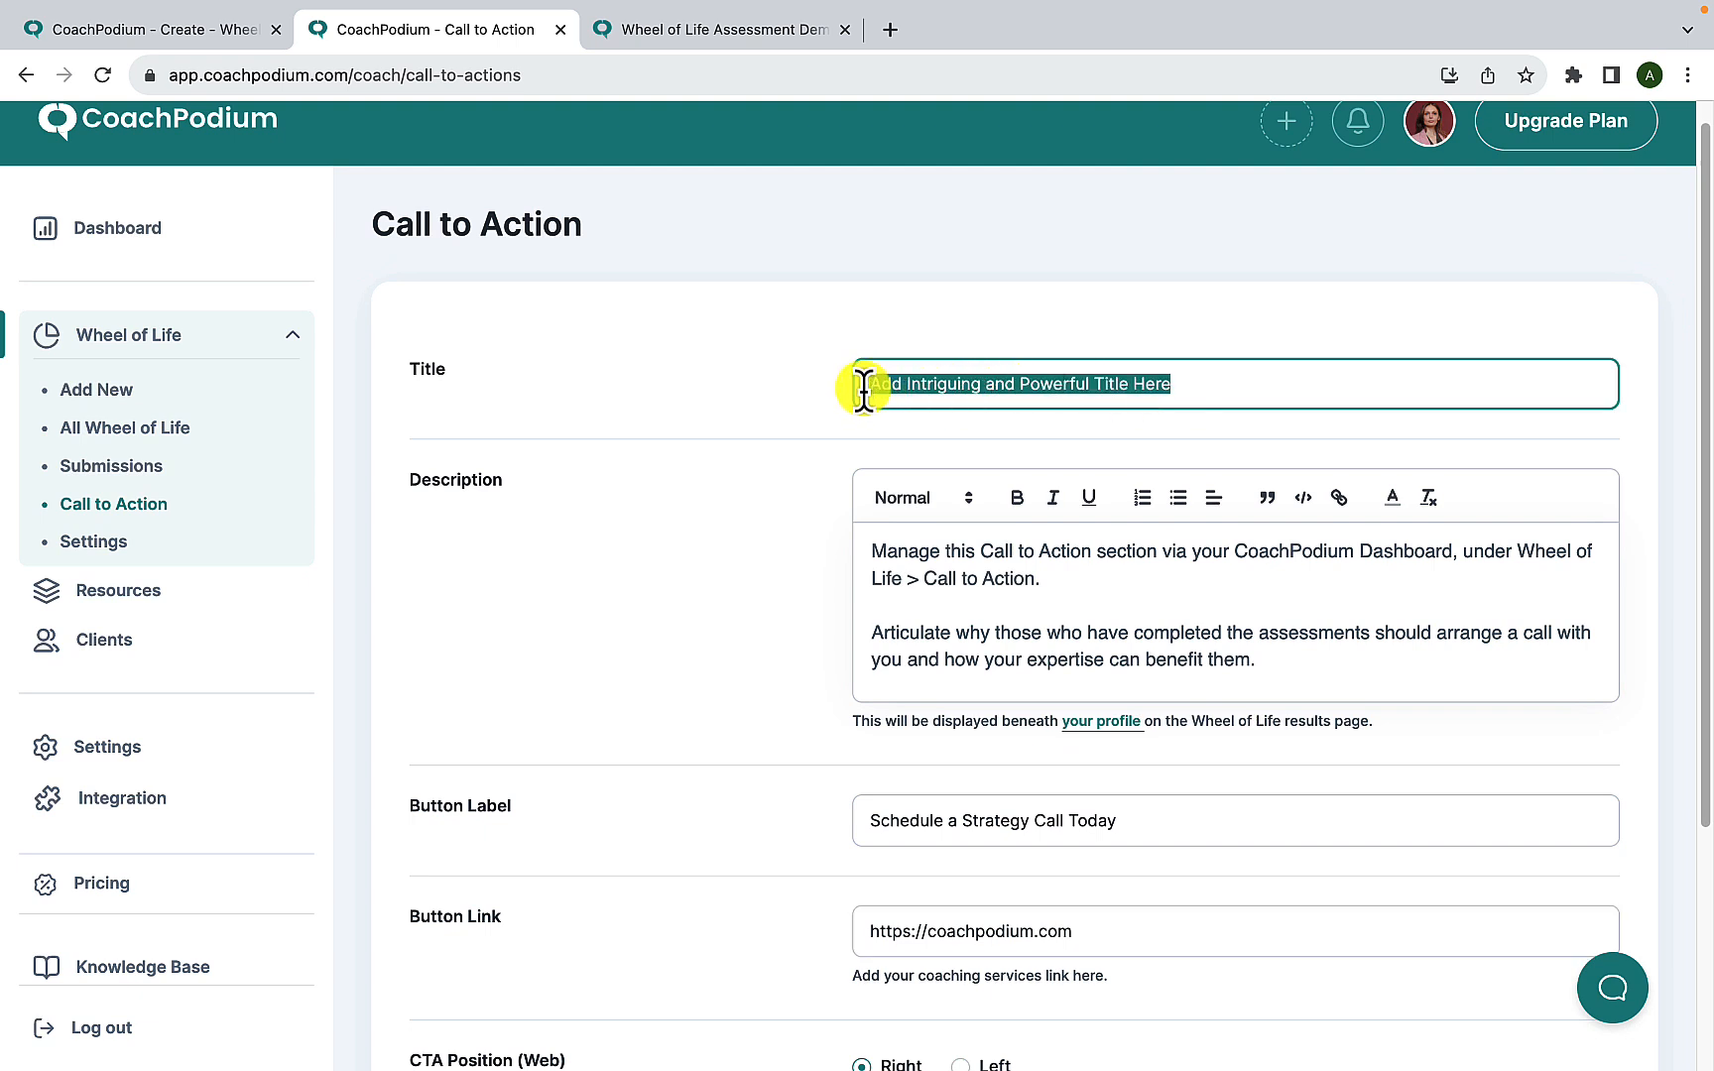
{"action": "key", "text": "BackSpace"}
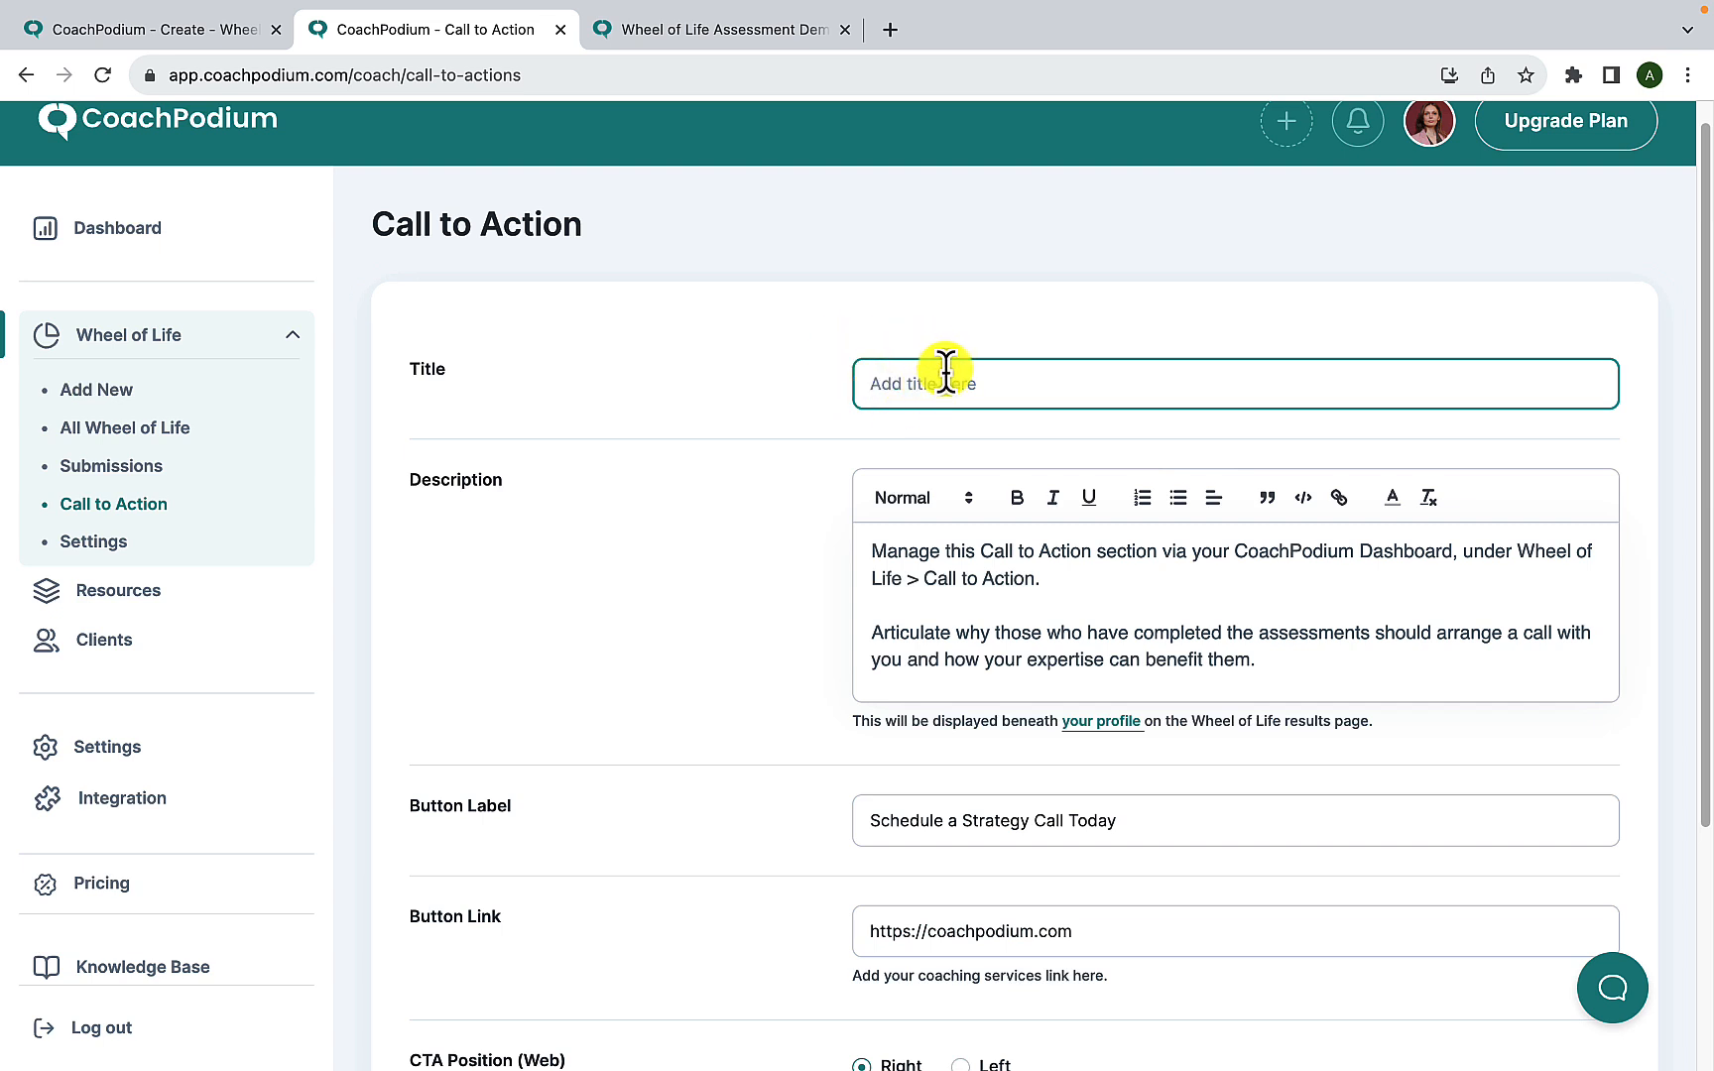
{"action": "key", "text": "super+z"}
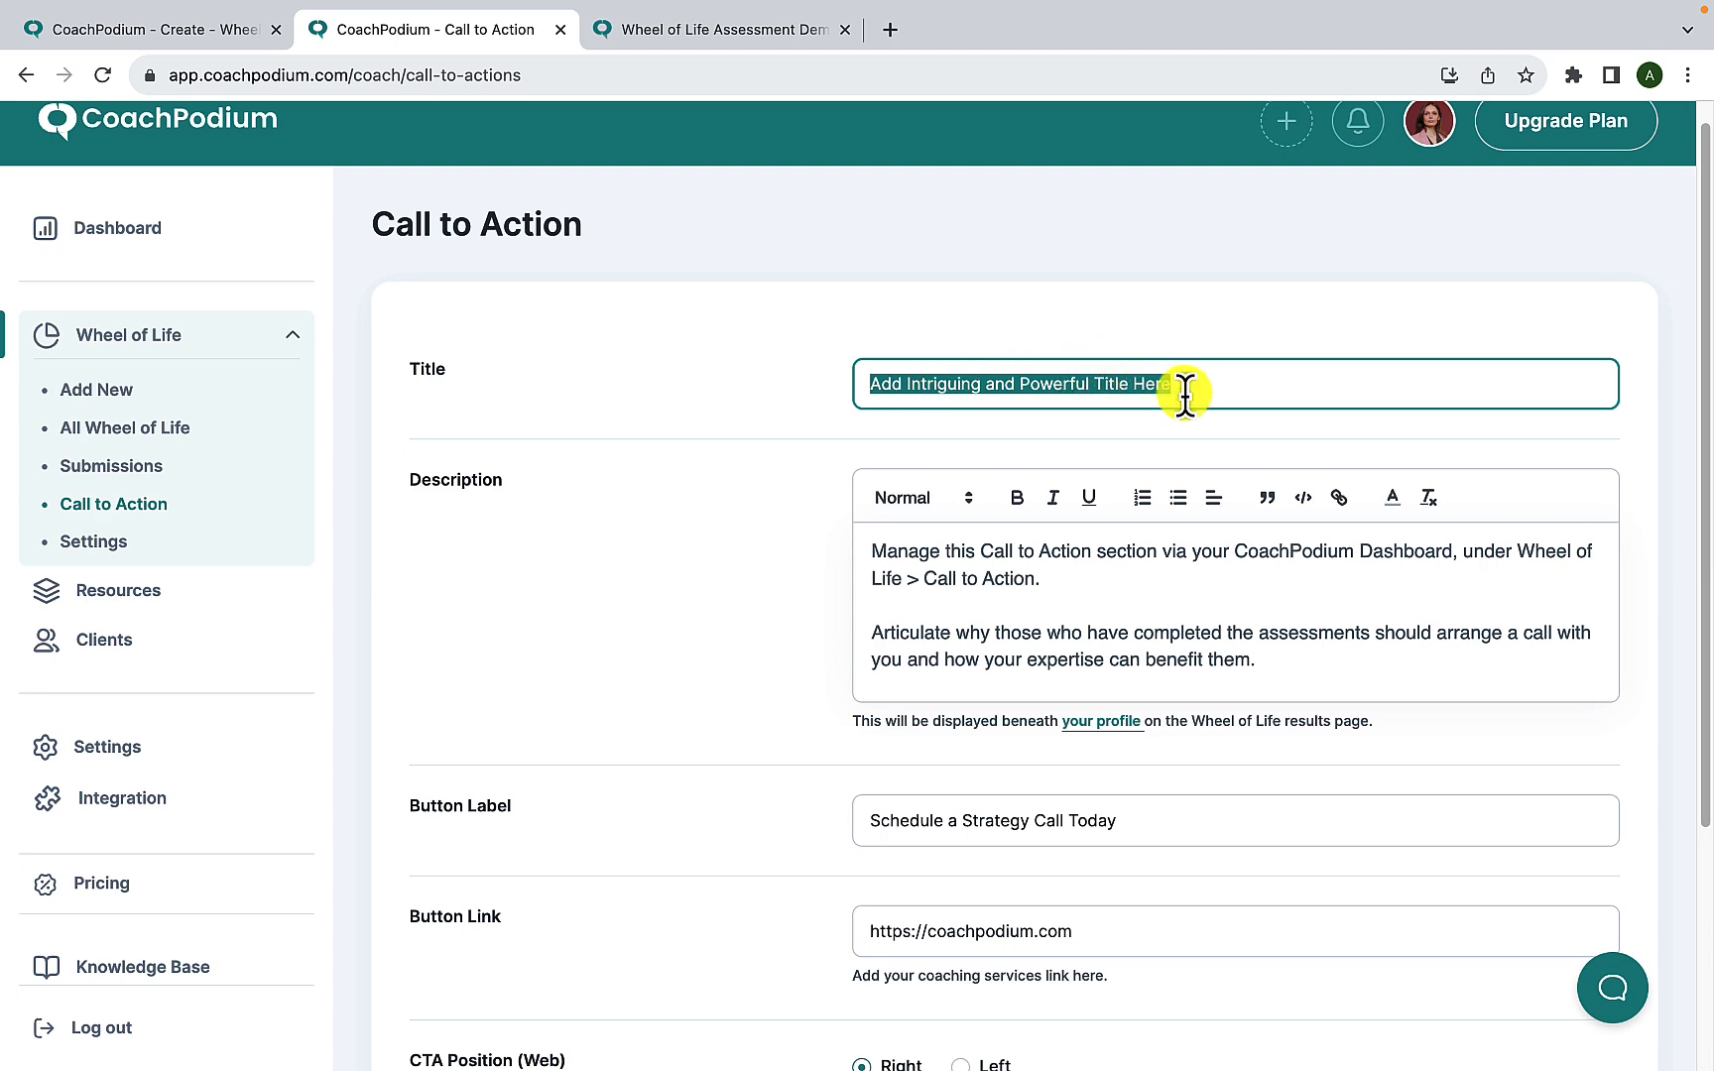
{"action": "left_click", "coordinate": [1256, 386]}
- Save the default call to action settings
{"action": "scroll", "coordinate": [1150, 643], "scroll_direction": "down", "scroll_amount": 3}
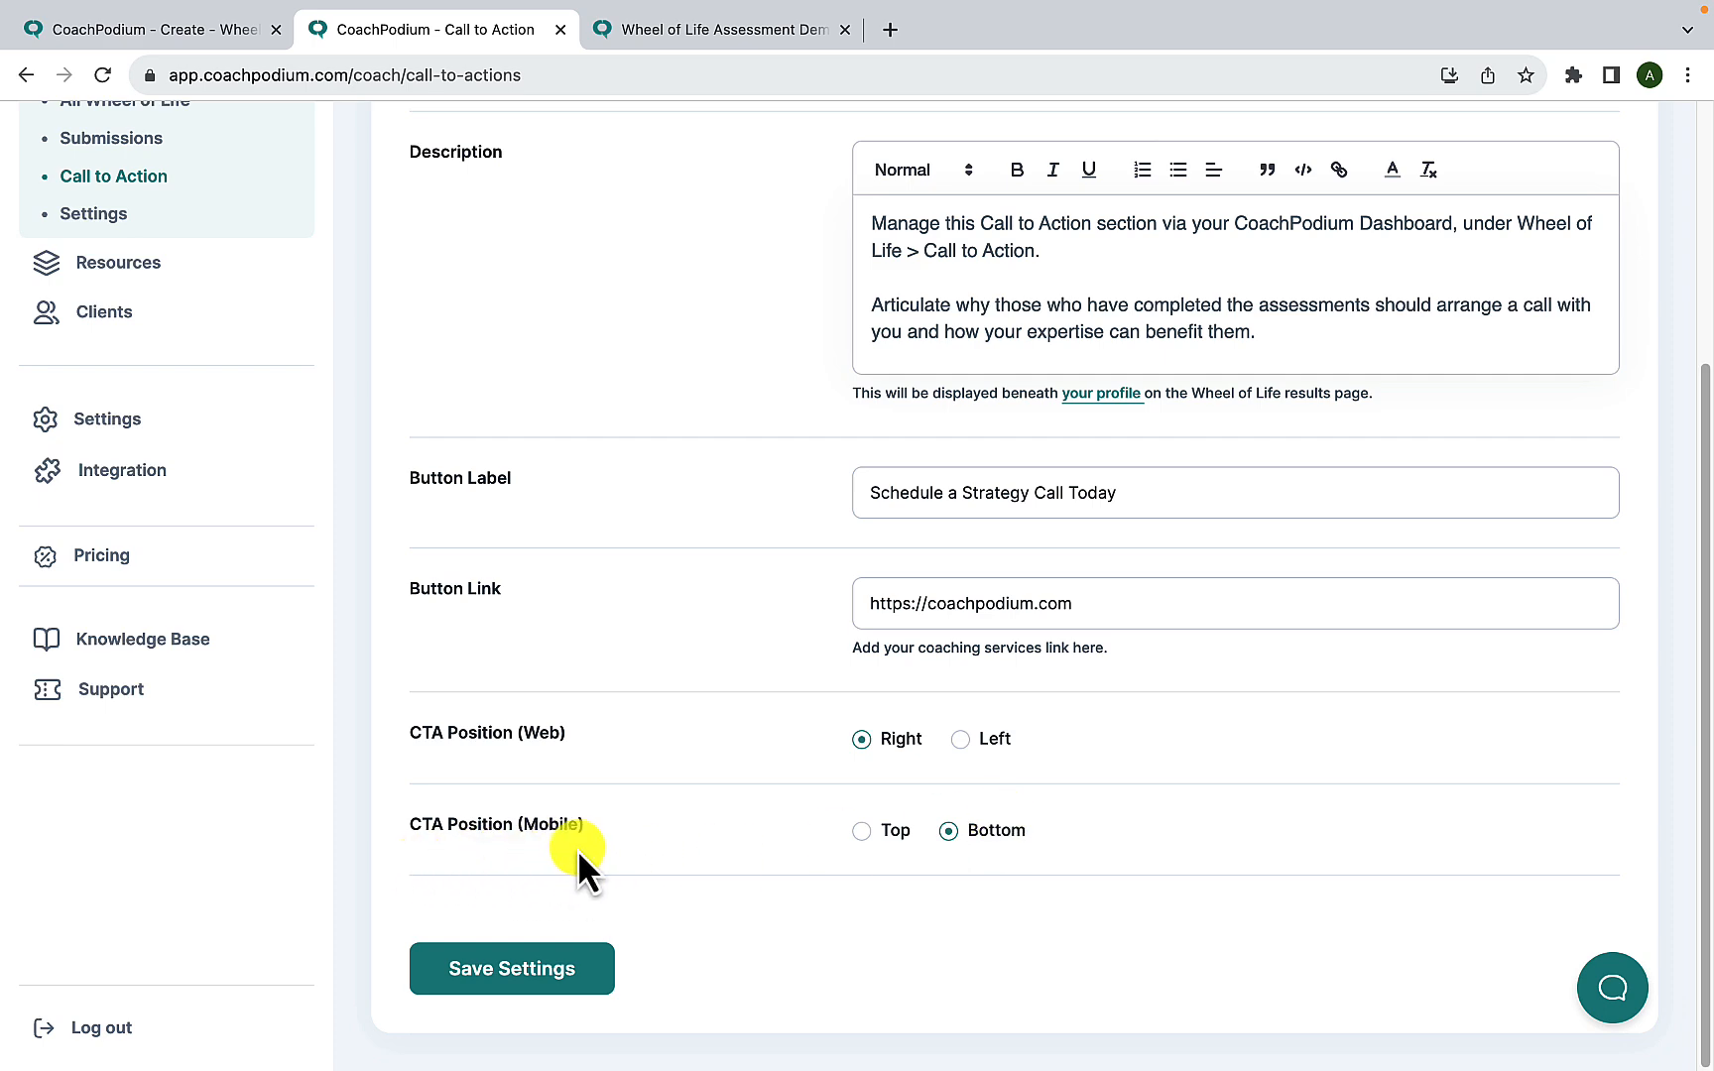
{"action": "scroll", "coordinate": [593, 853], "scroll_direction": "up", "scroll_amount": 4}
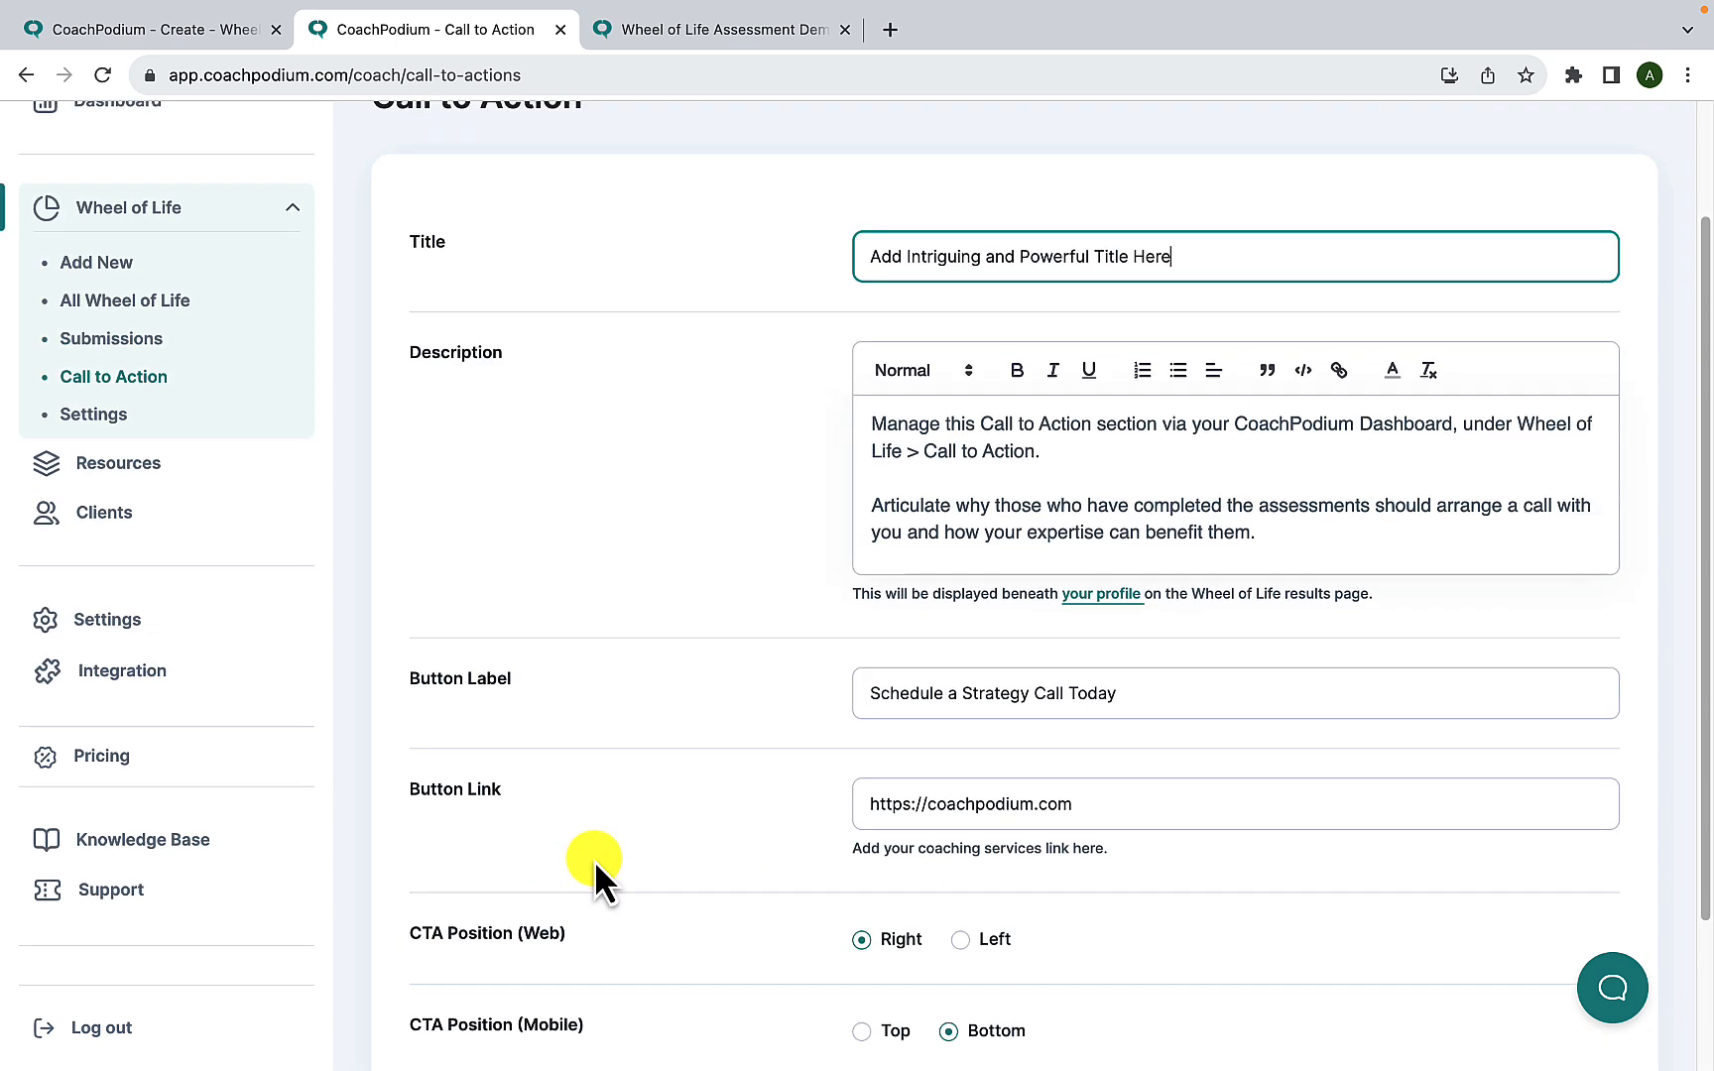
{"action": "scroll", "coordinate": [593, 862], "scroll_direction": "down", "scroll_amount": 5}
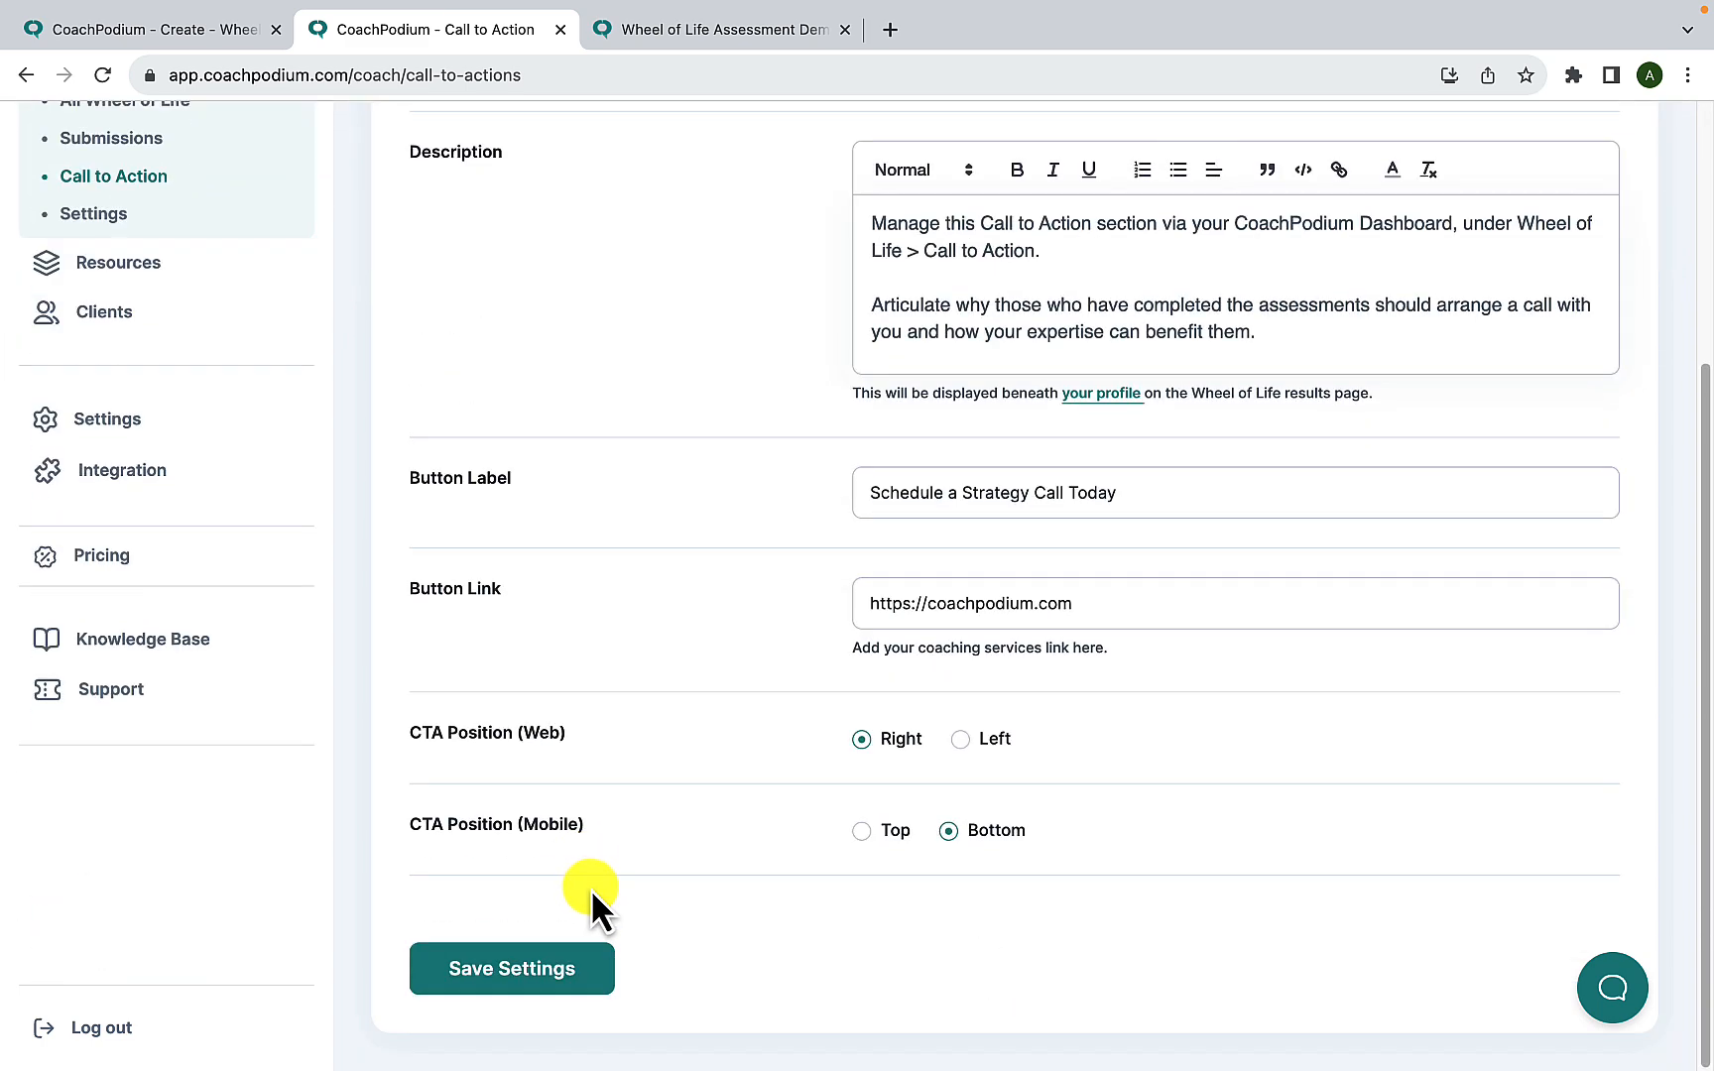
{"action": "left_click", "coordinate": [544, 980]}
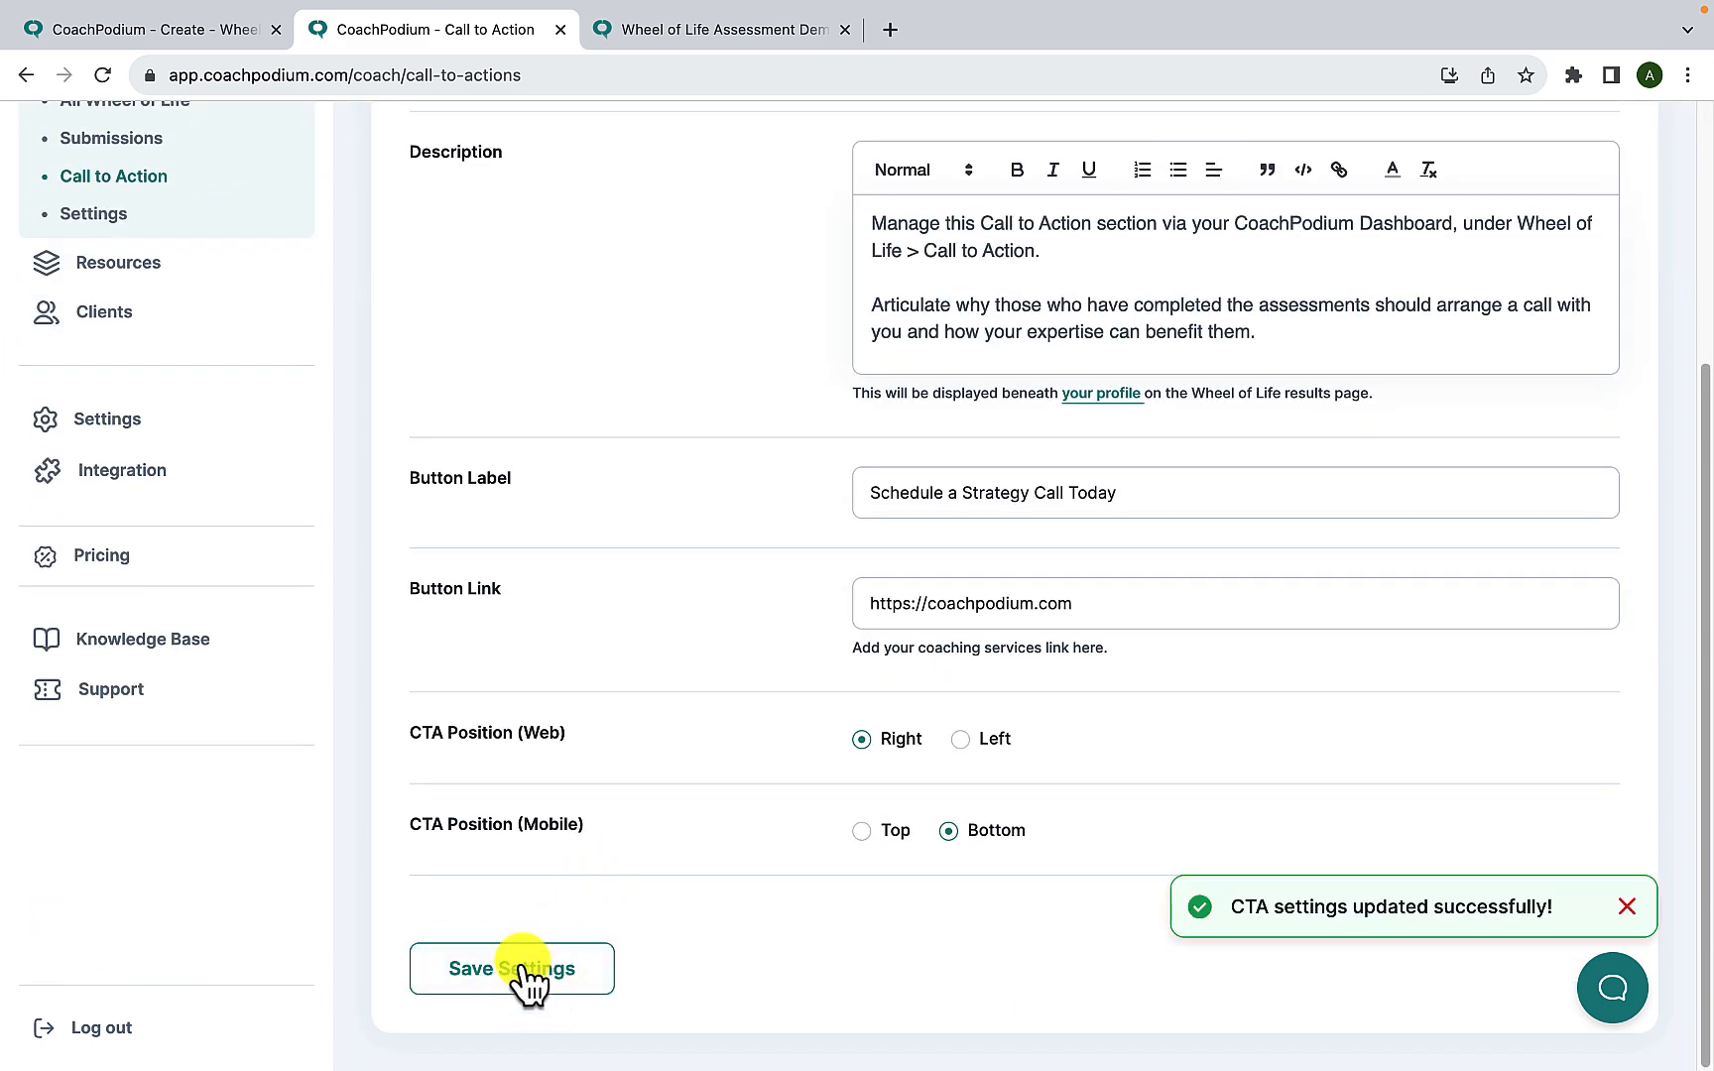
- Return to the Wheel of Life creation tab and set the assessment's call to action type to Custom
{"action": "left_click", "coordinate": [195, 29]}
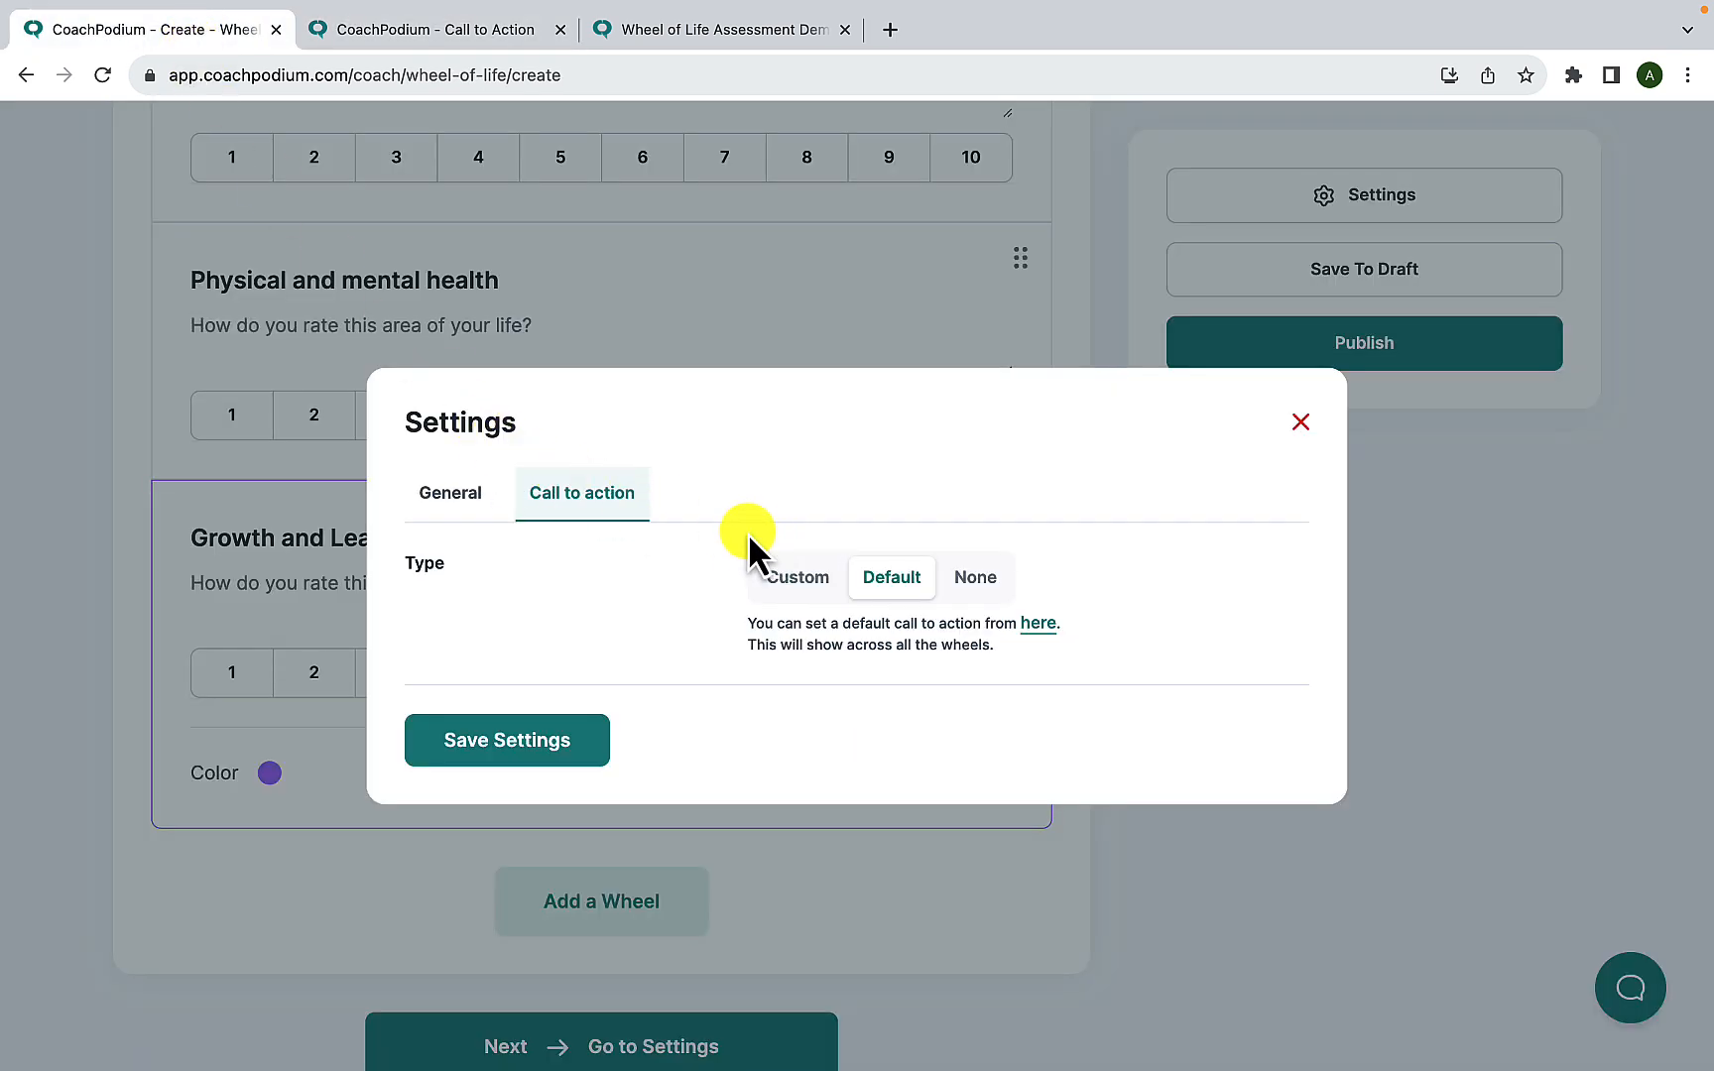
{"action": "left_click", "coordinate": [797, 579]}
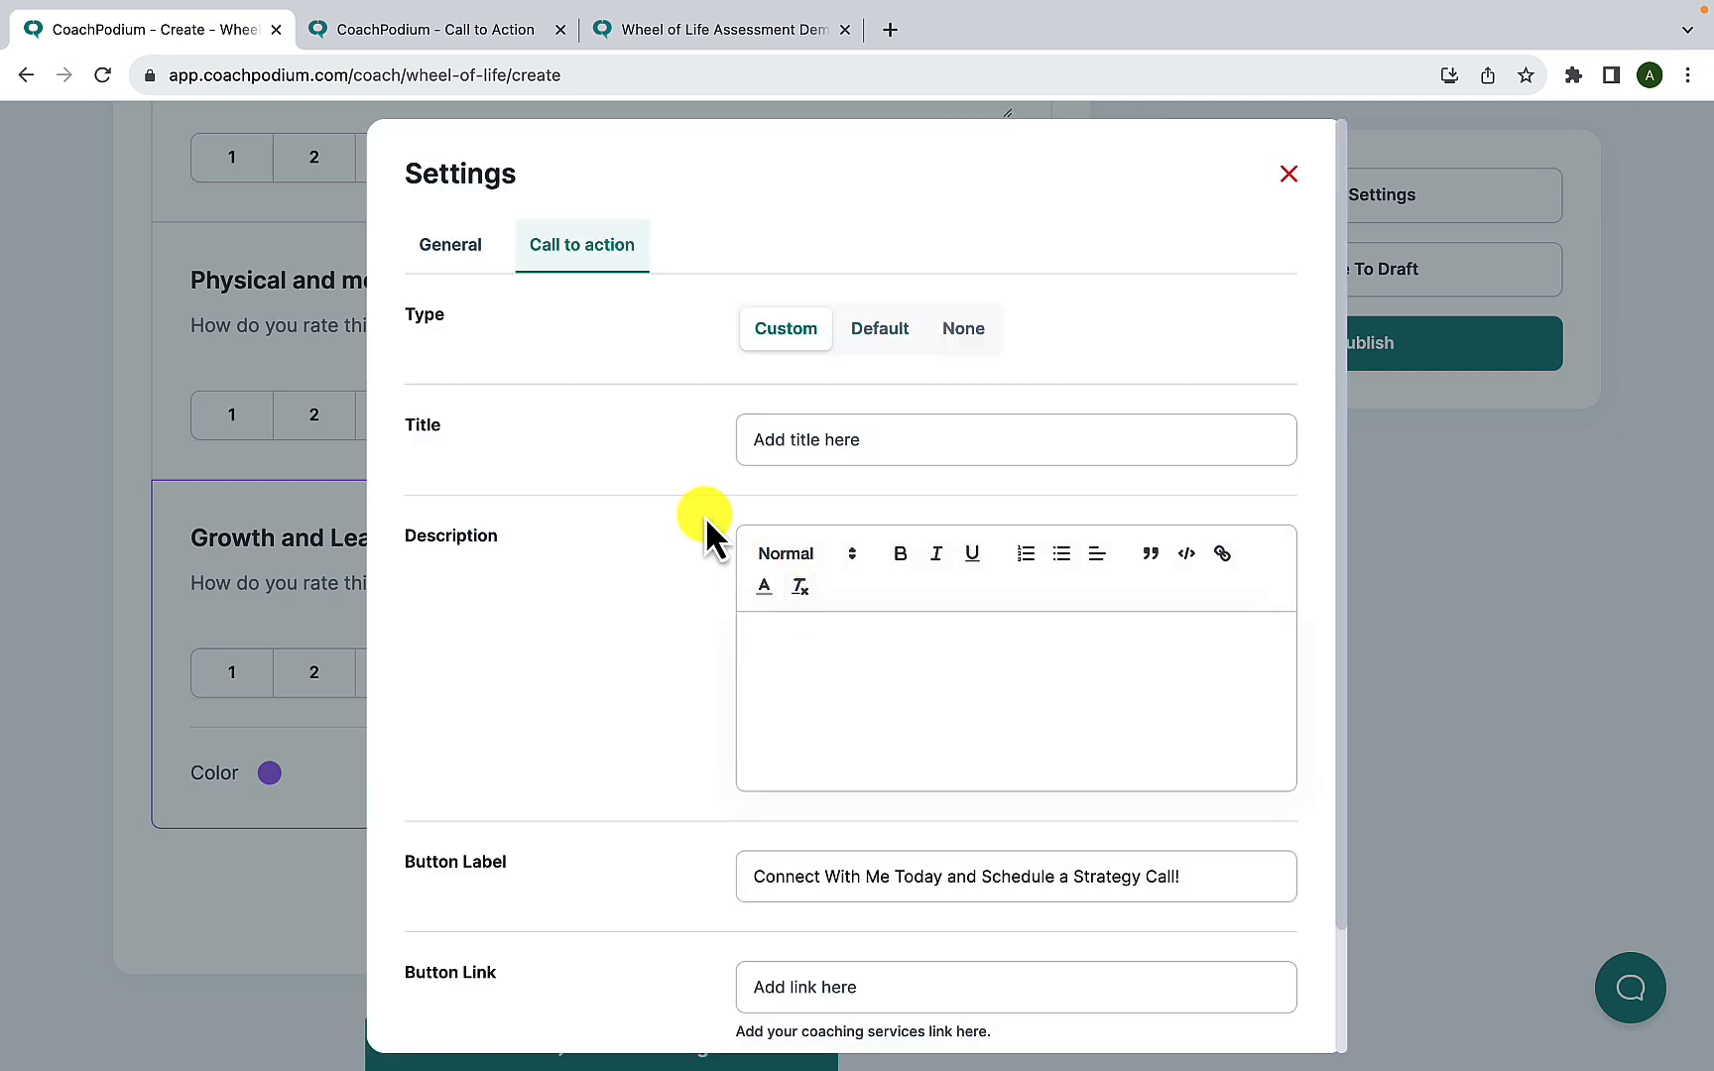
{"action": "scroll", "coordinate": [673, 522], "scroll_direction": "down", "scroll_amount": 1}
{"action": "scroll", "coordinate": [674, 545], "scroll_direction": "down", "scroll_amount": 2}
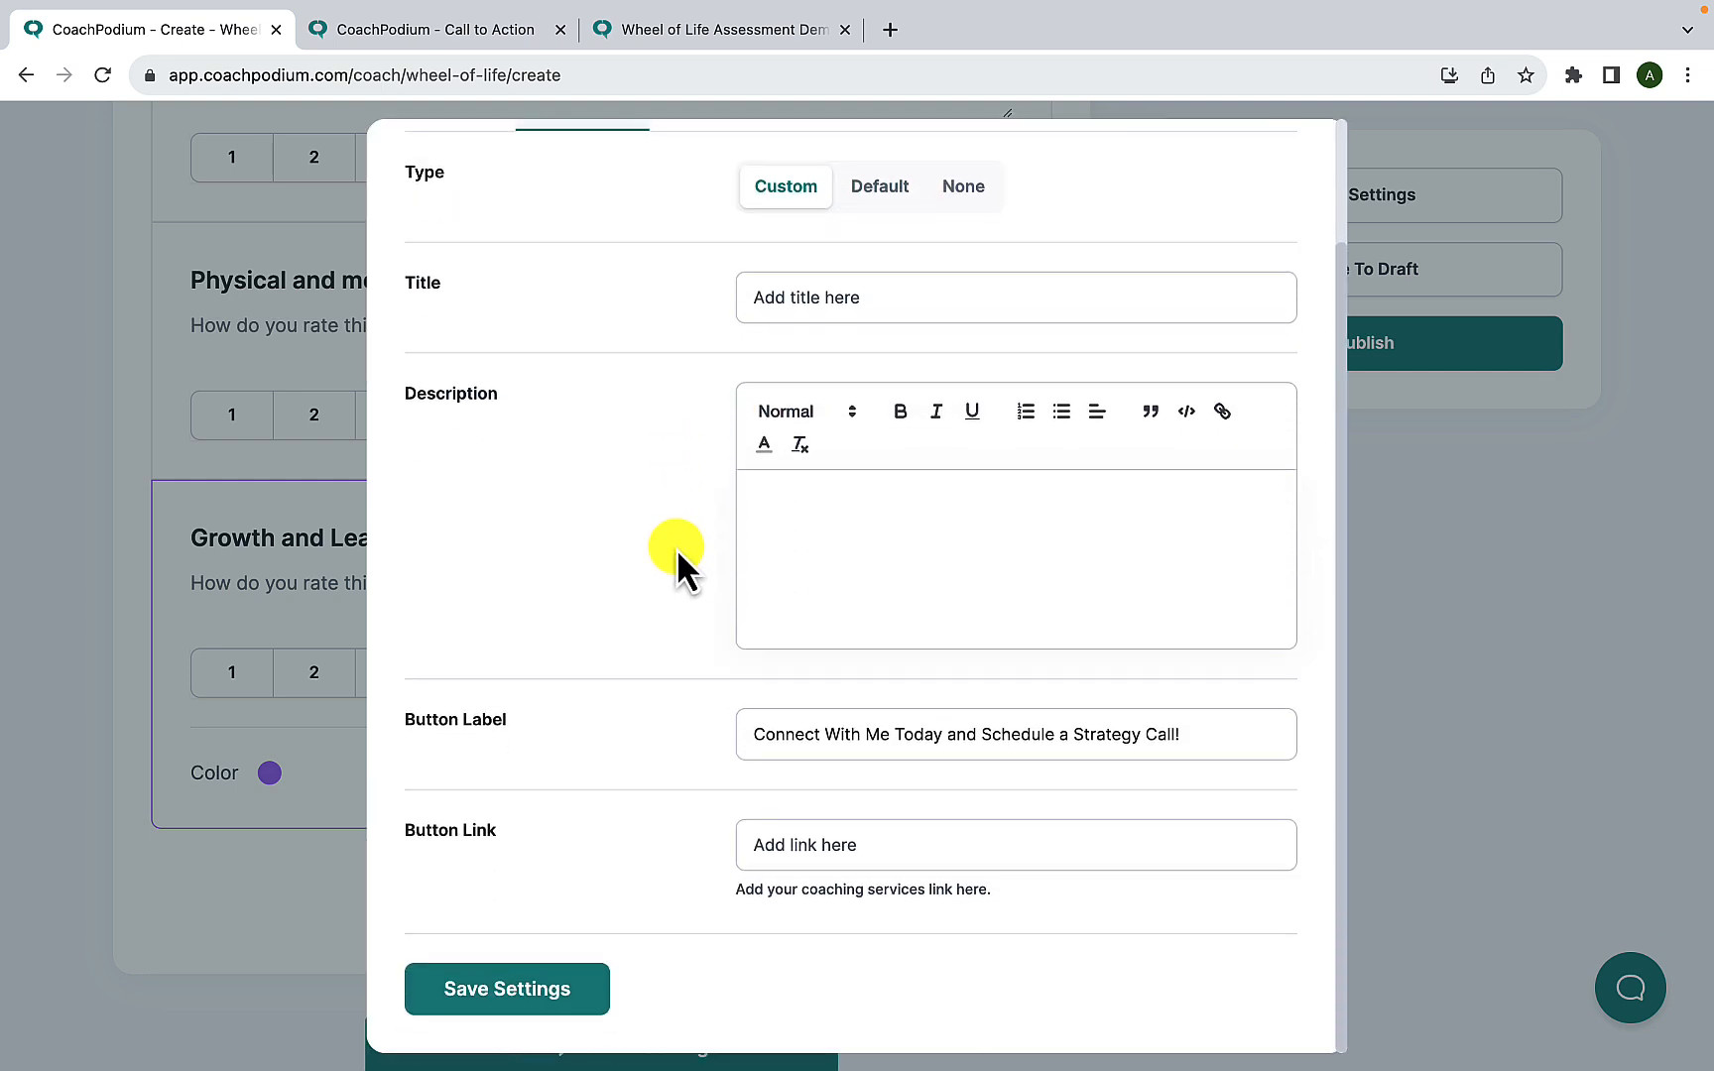
{"action": "scroll", "coordinate": [675, 551], "scroll_direction": "up", "scroll_amount": 2}
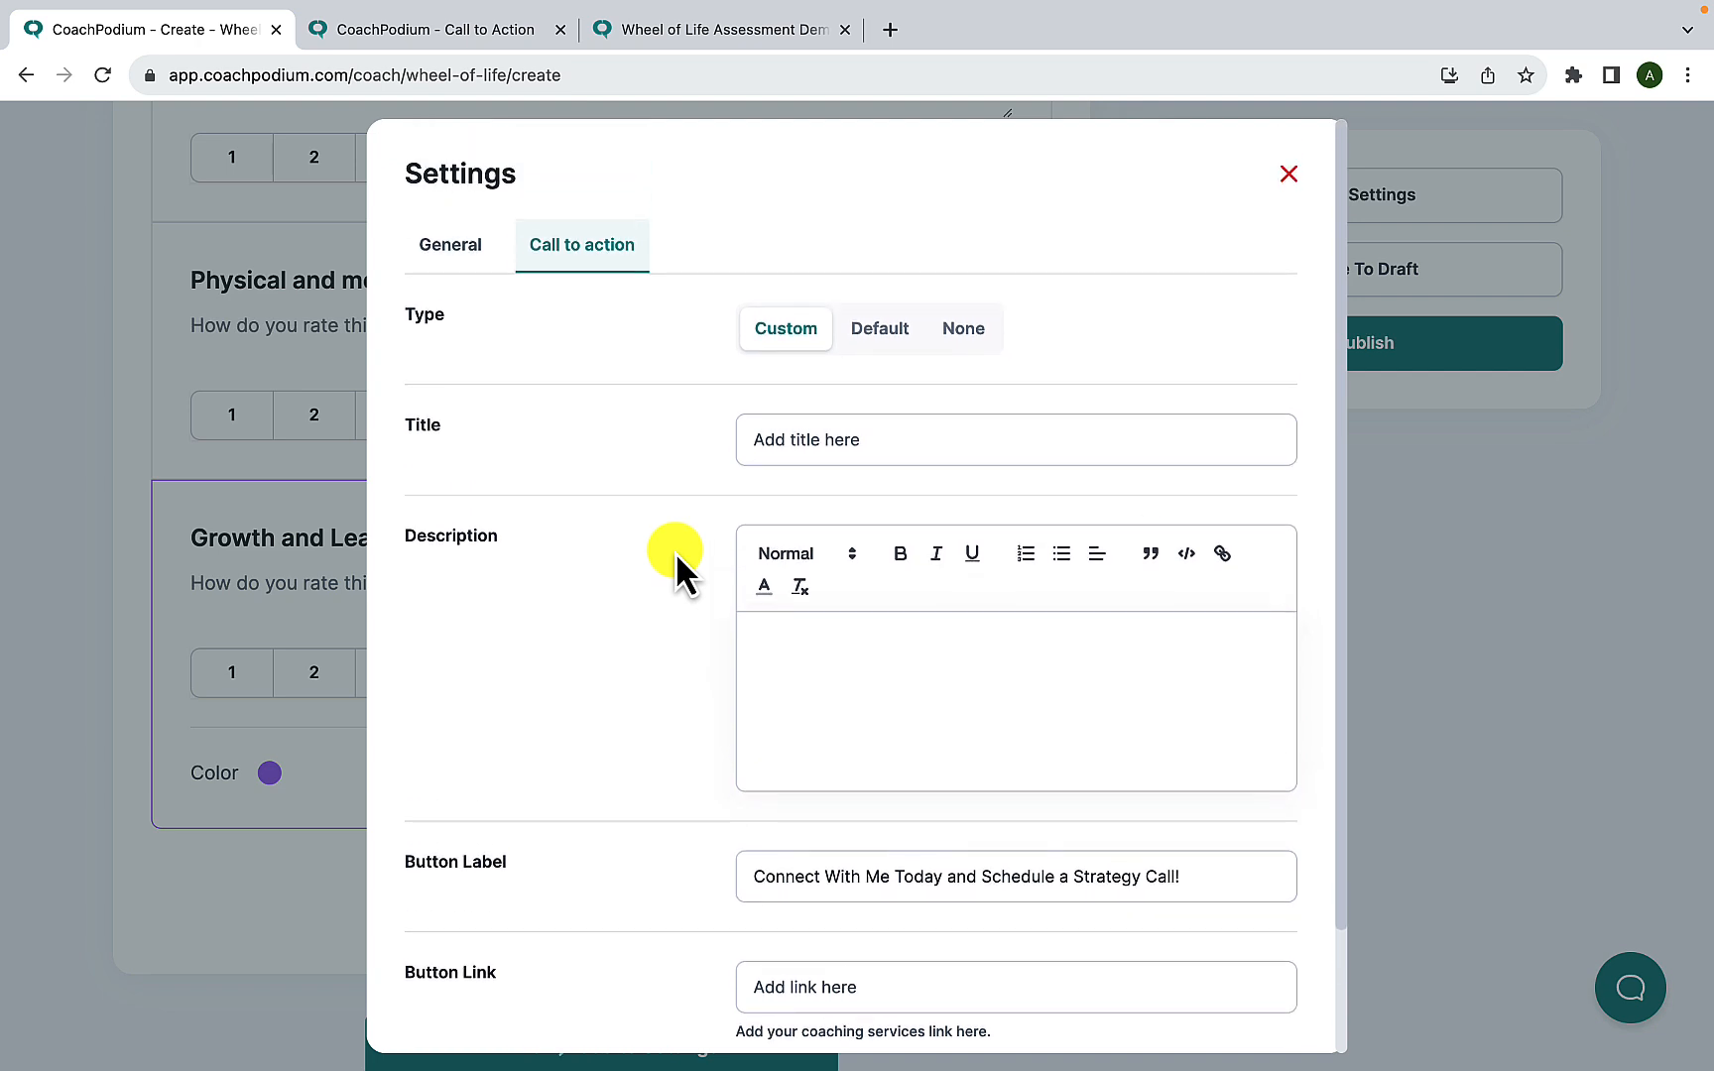
- Review the custom call to action's title, description, button label and button link fields
{"action": "left_click", "coordinate": [873, 431]}
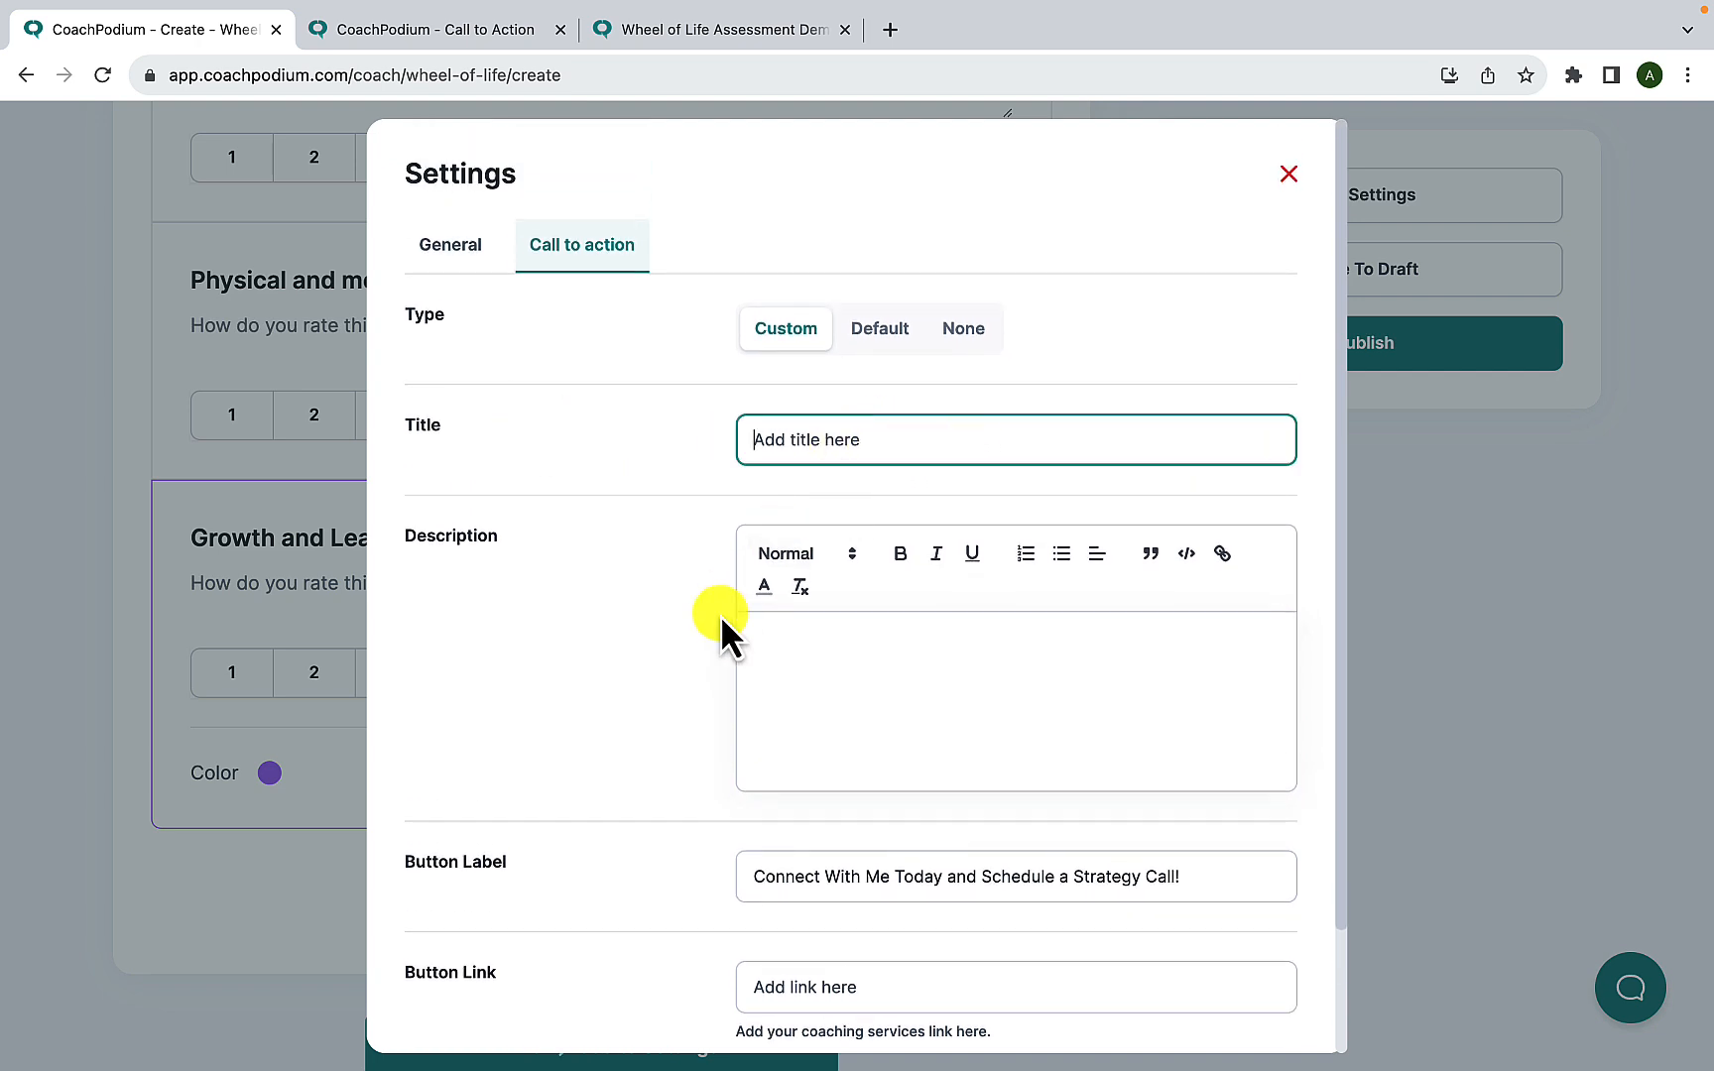
{"action": "scroll", "coordinate": [727, 624], "scroll_direction": "down", "scroll_amount": 2}
{"action": "left_click", "coordinate": [861, 553]}
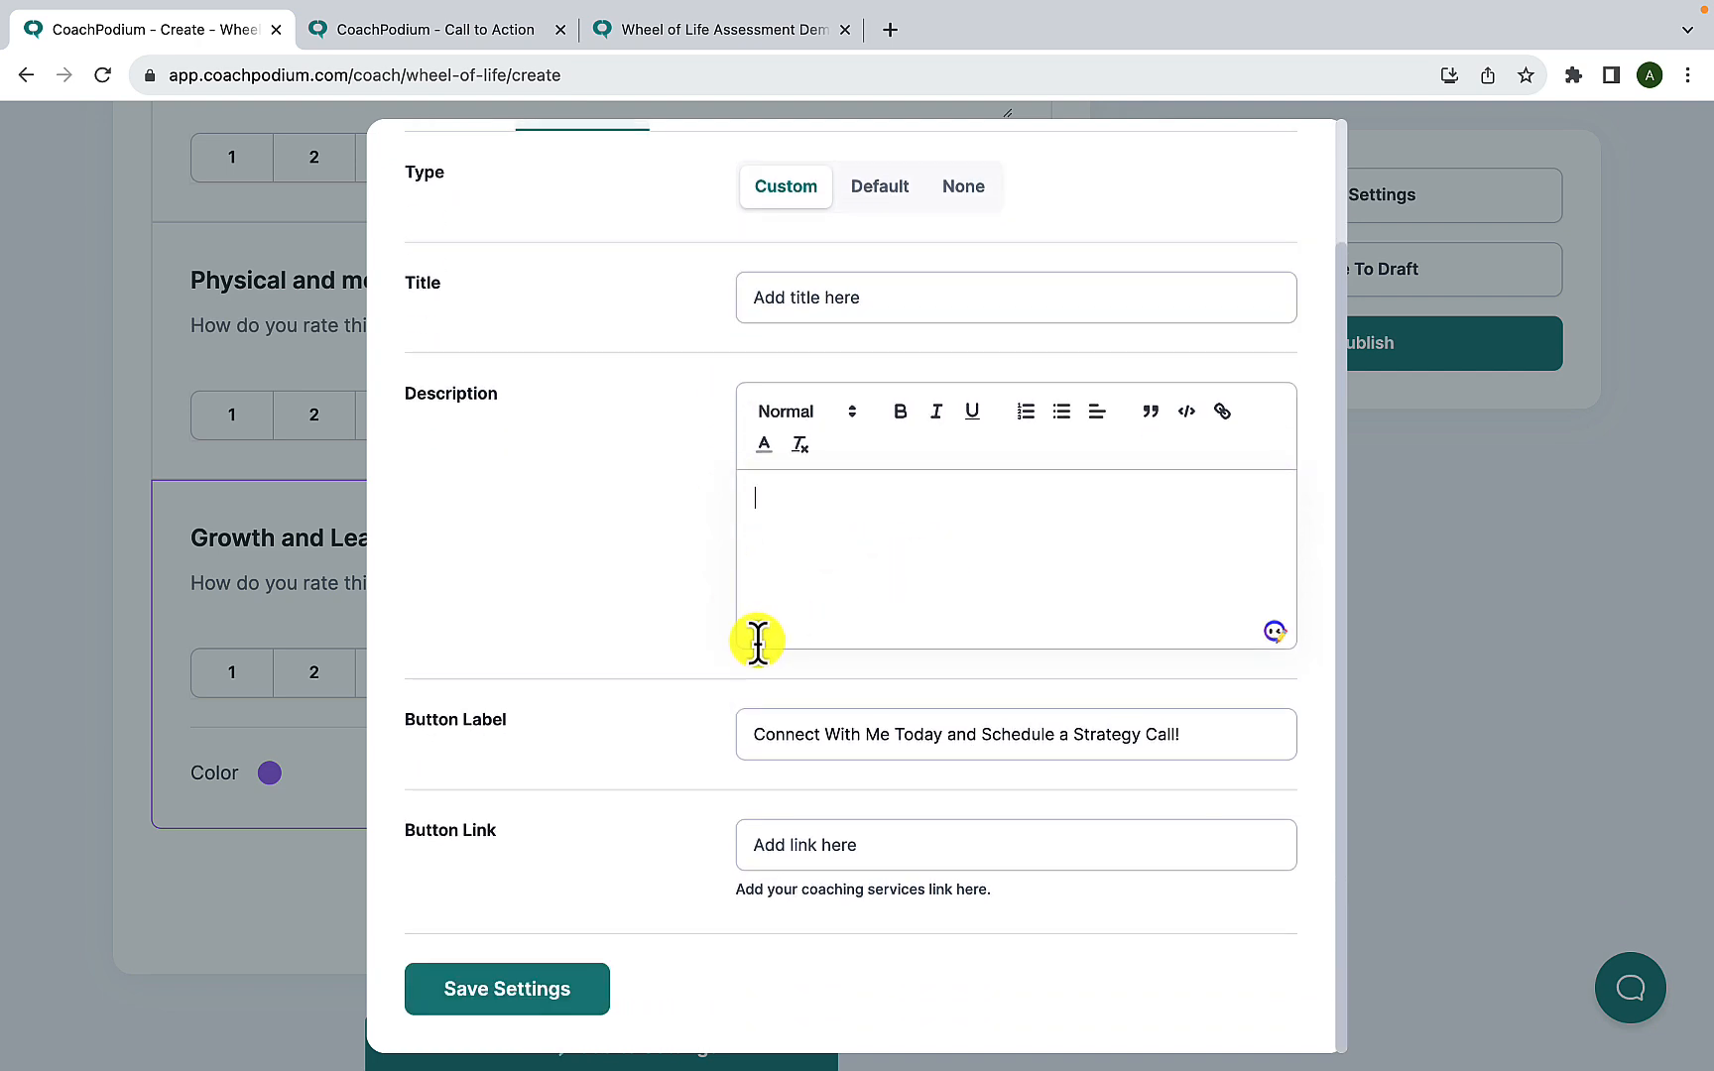
{"action": "left_click", "coordinate": [792, 740]}
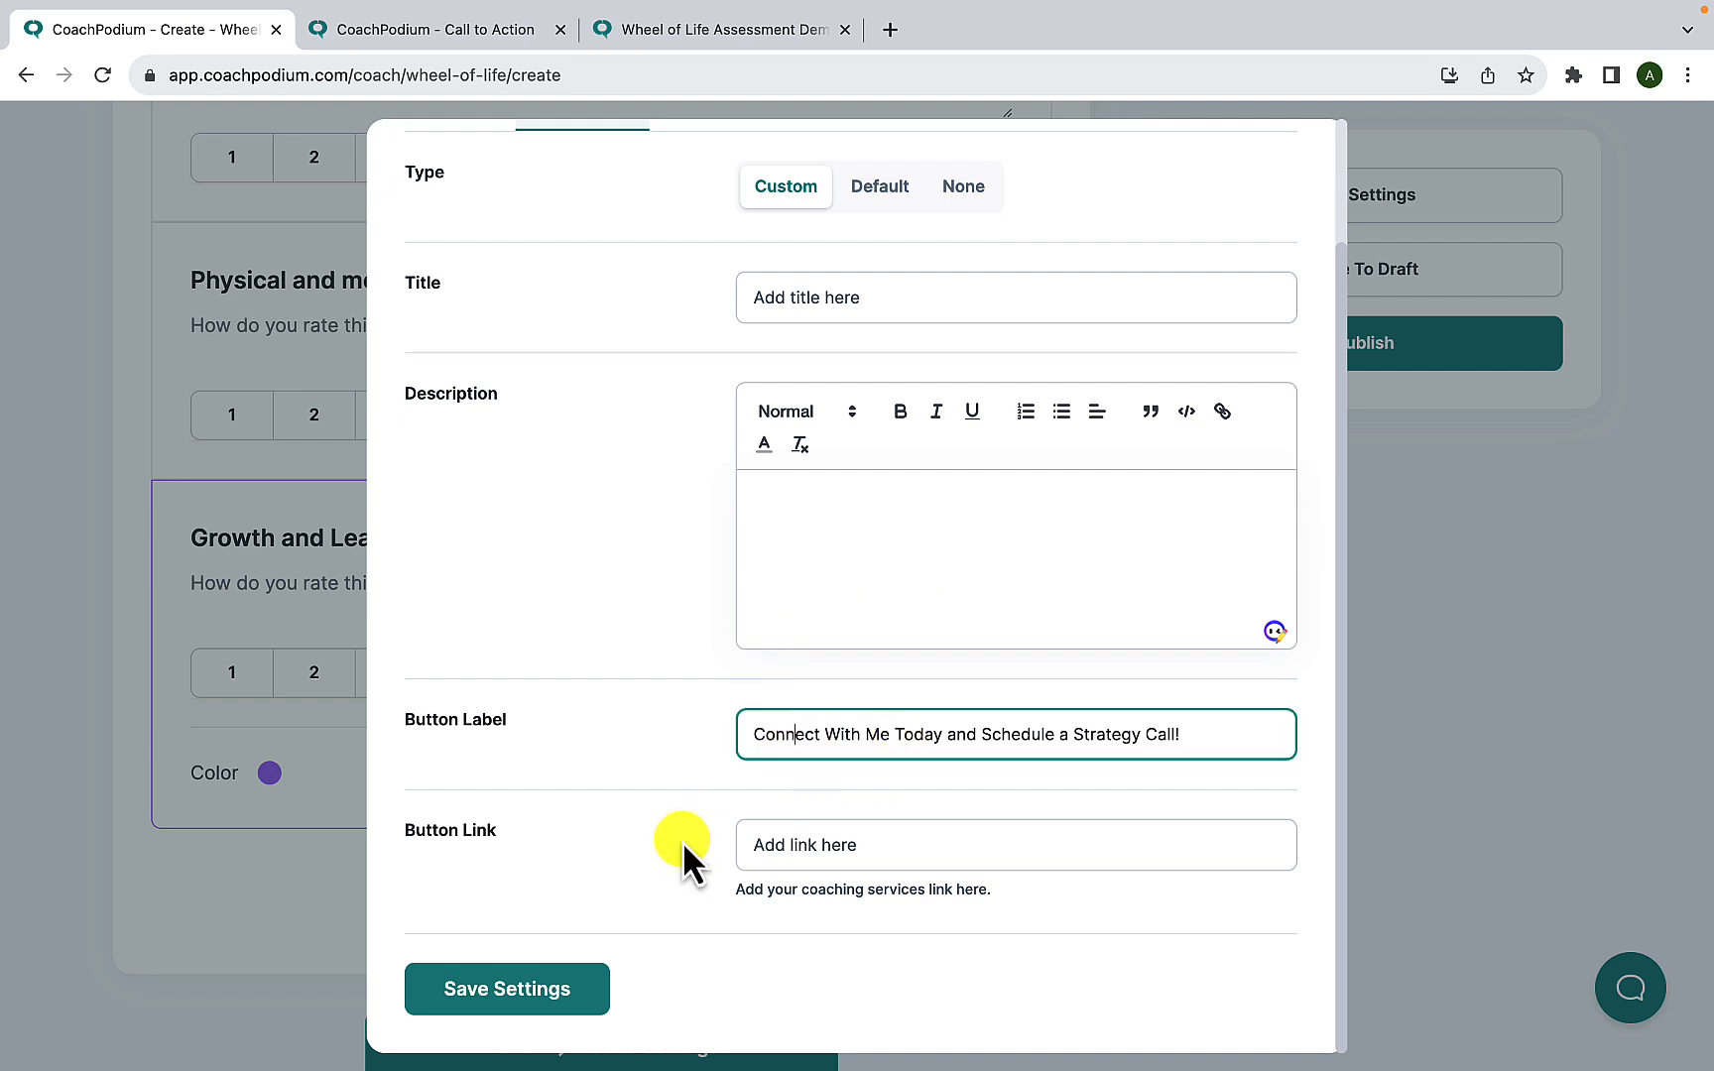
{"action": "left_click", "coordinate": [811, 853]}
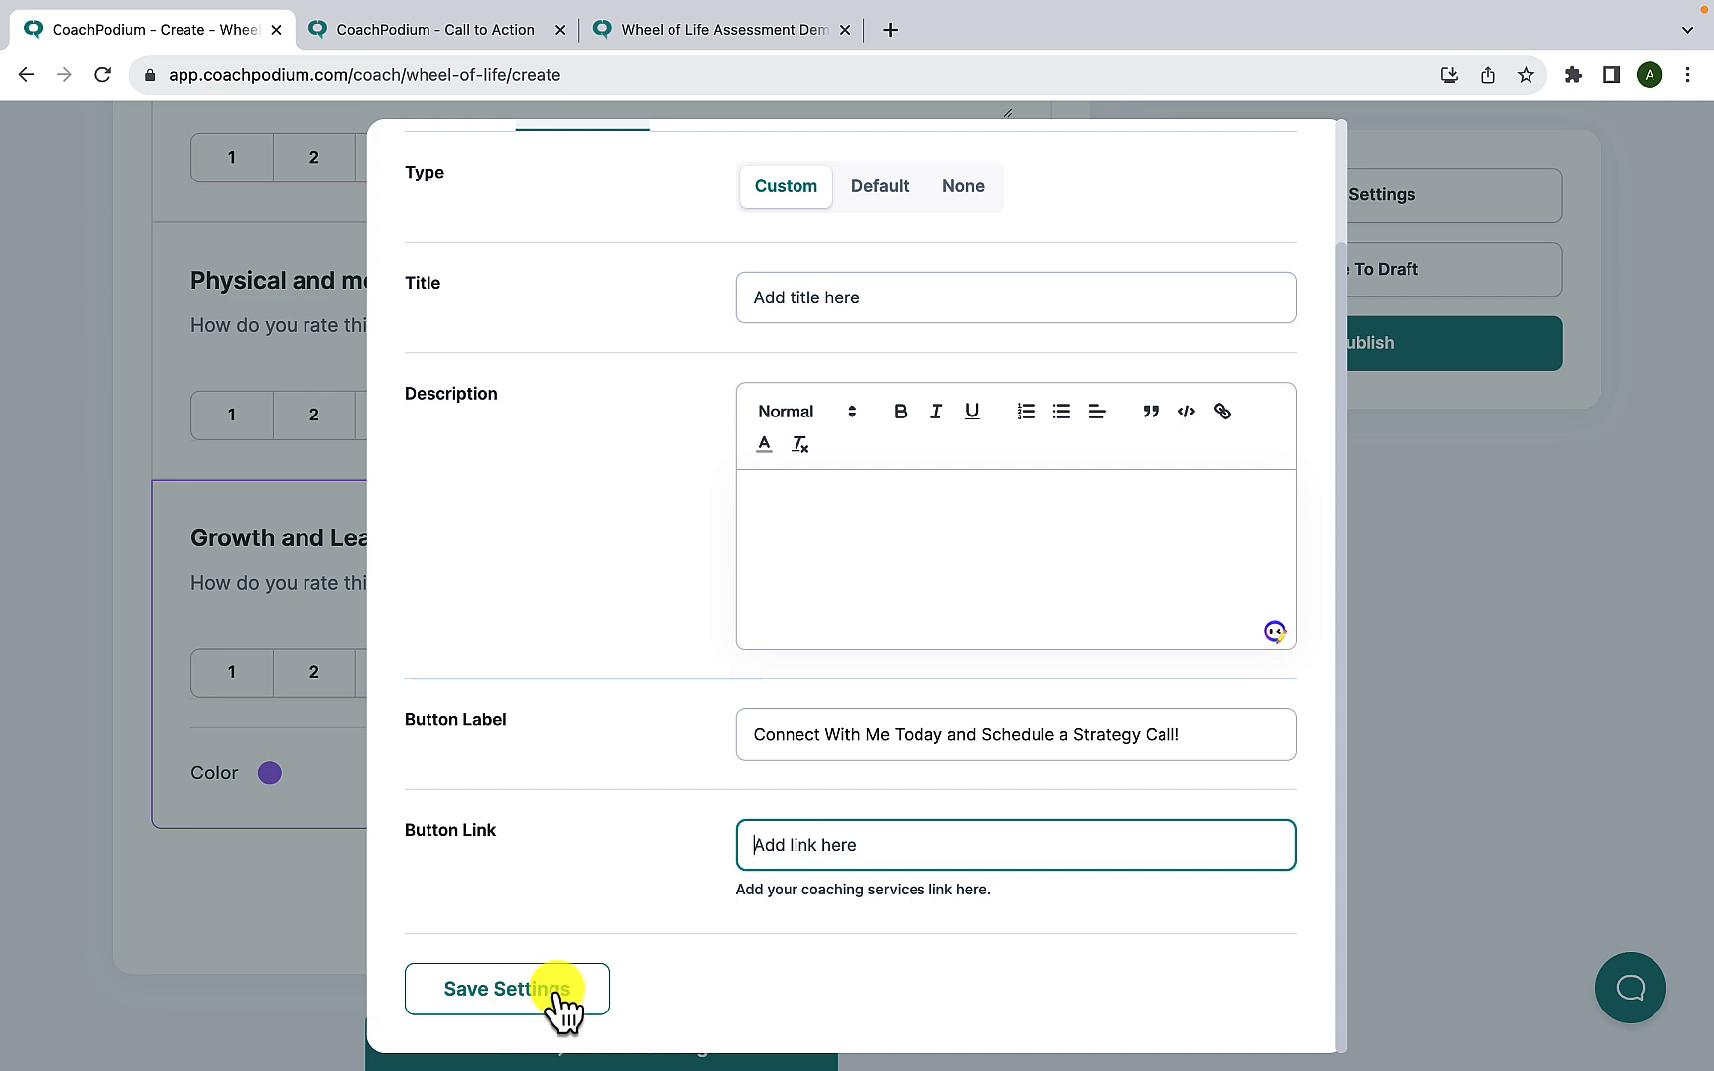
{"action": "scroll", "coordinate": [593, 786], "scroll_direction": "up", "scroll_amount": 3}
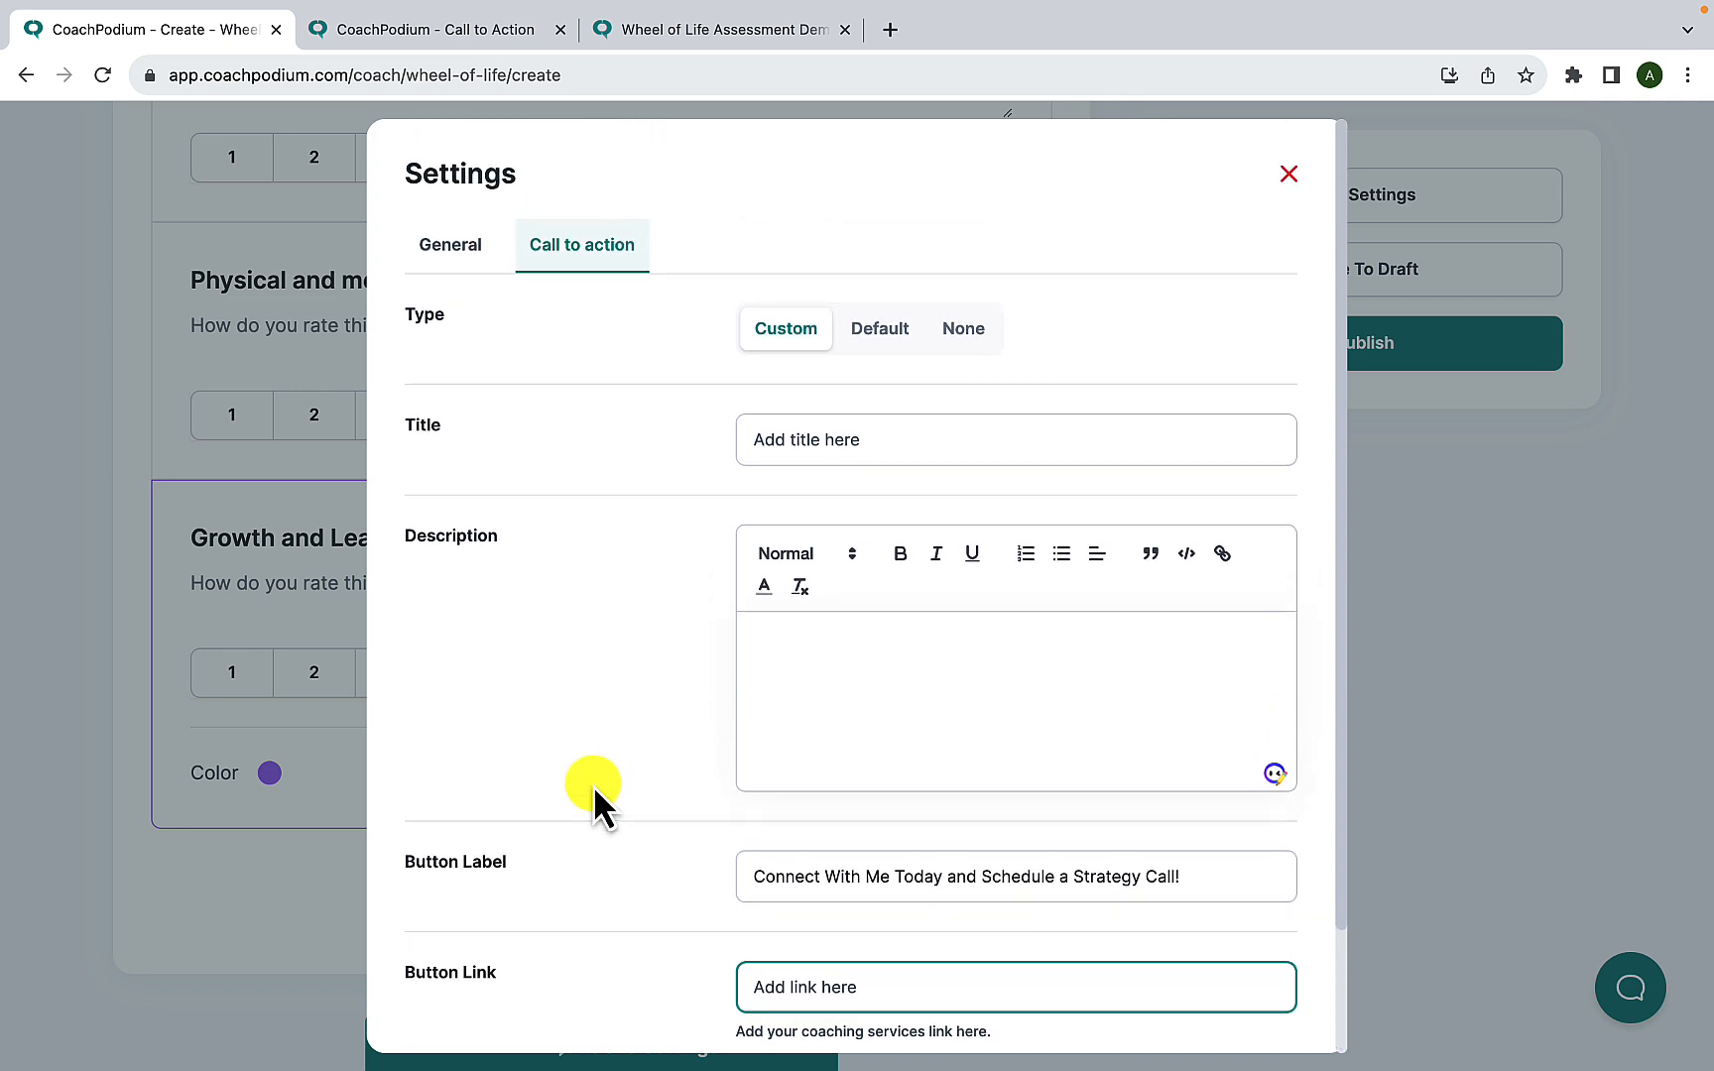
- Set the assessment's call to action type to Default, check the general settings and save them
{"action": "left_click", "coordinate": [878, 330]}
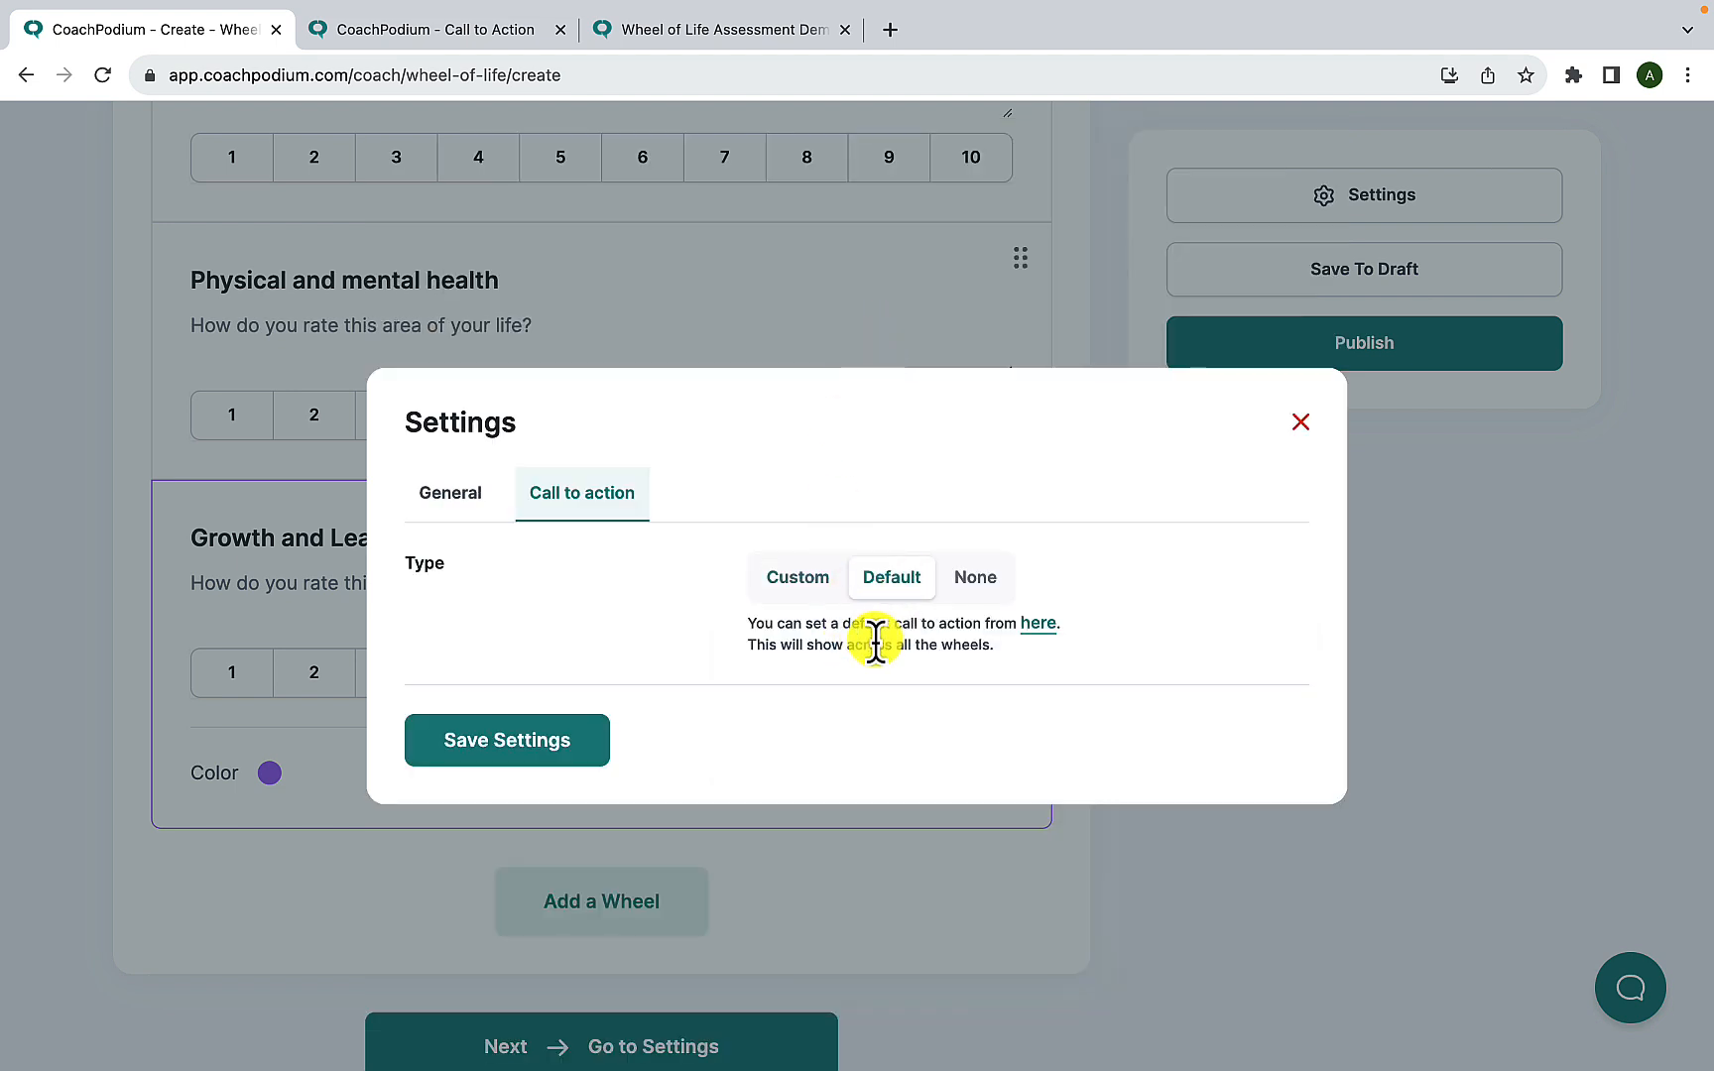
{"action": "left_click", "coordinate": [450, 493]}
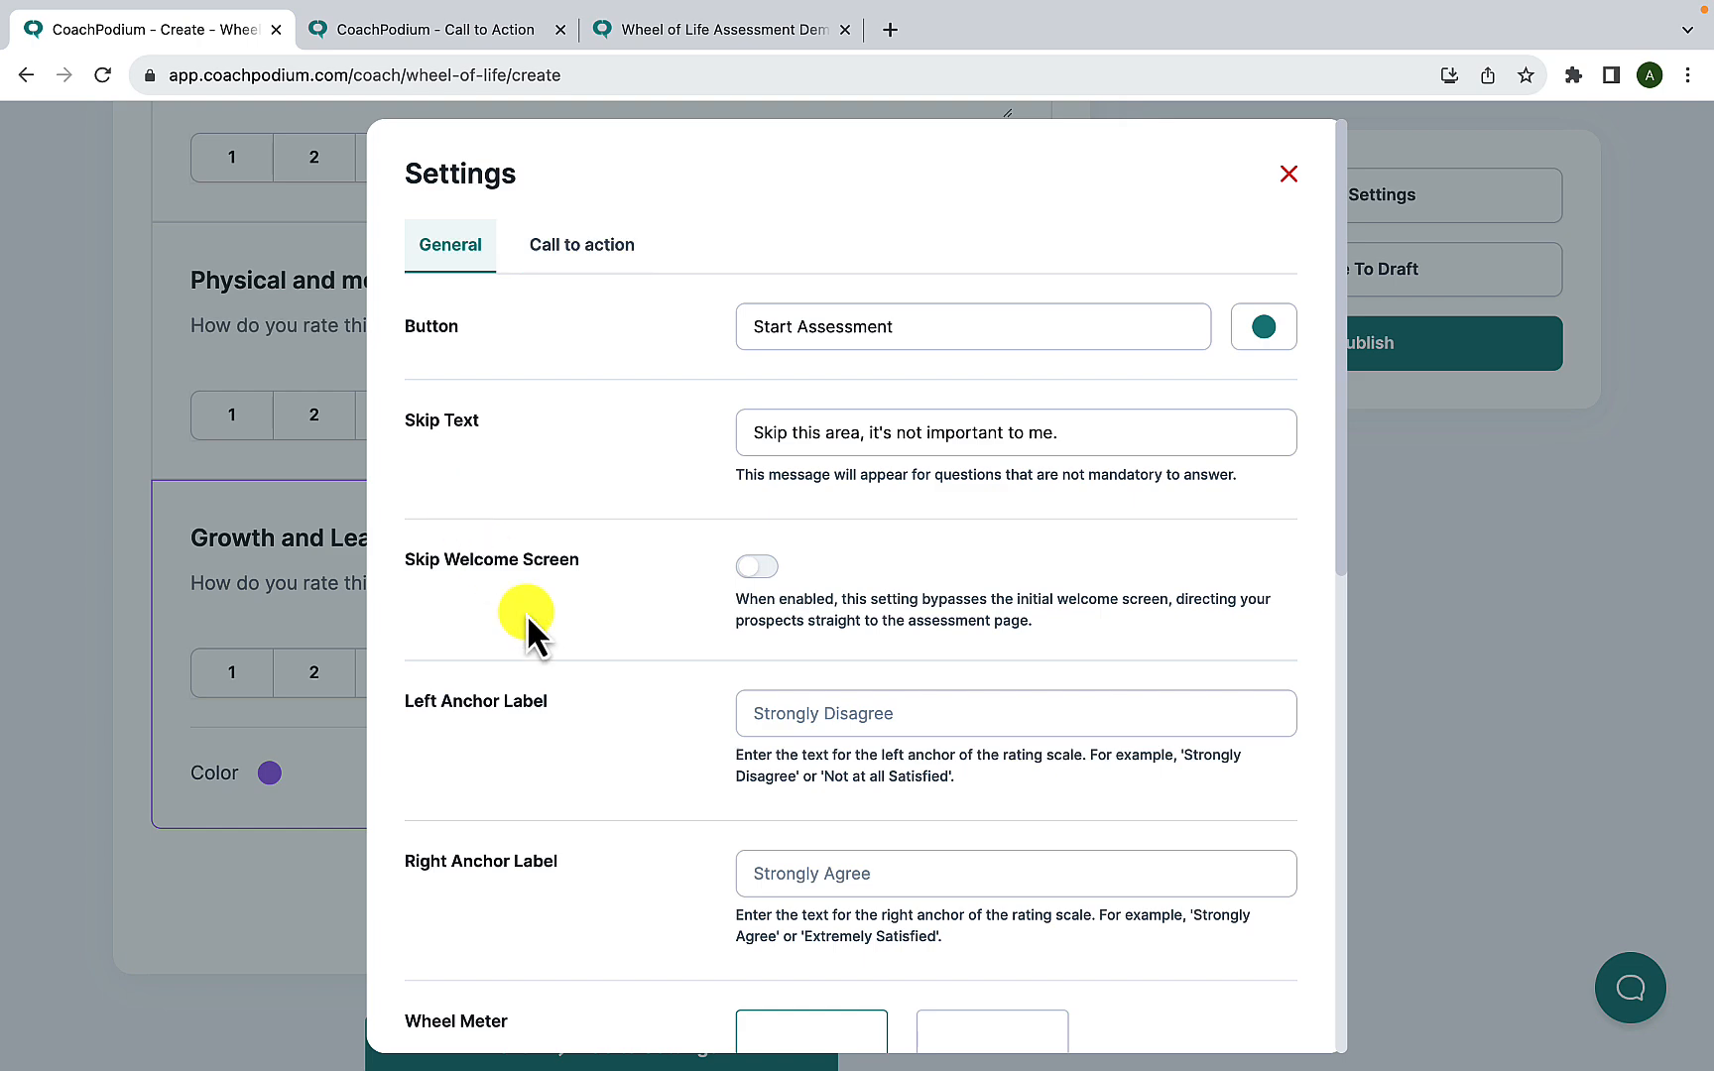
{"action": "scroll", "coordinate": [638, 785], "scroll_direction": "down", "scroll_amount": 9}
{"action": "scroll", "coordinate": [637, 785], "scroll_direction": "down", "scroll_amount": 2}
{"action": "scroll", "coordinate": [638, 785], "scroll_direction": "up", "scroll_amount": 10}
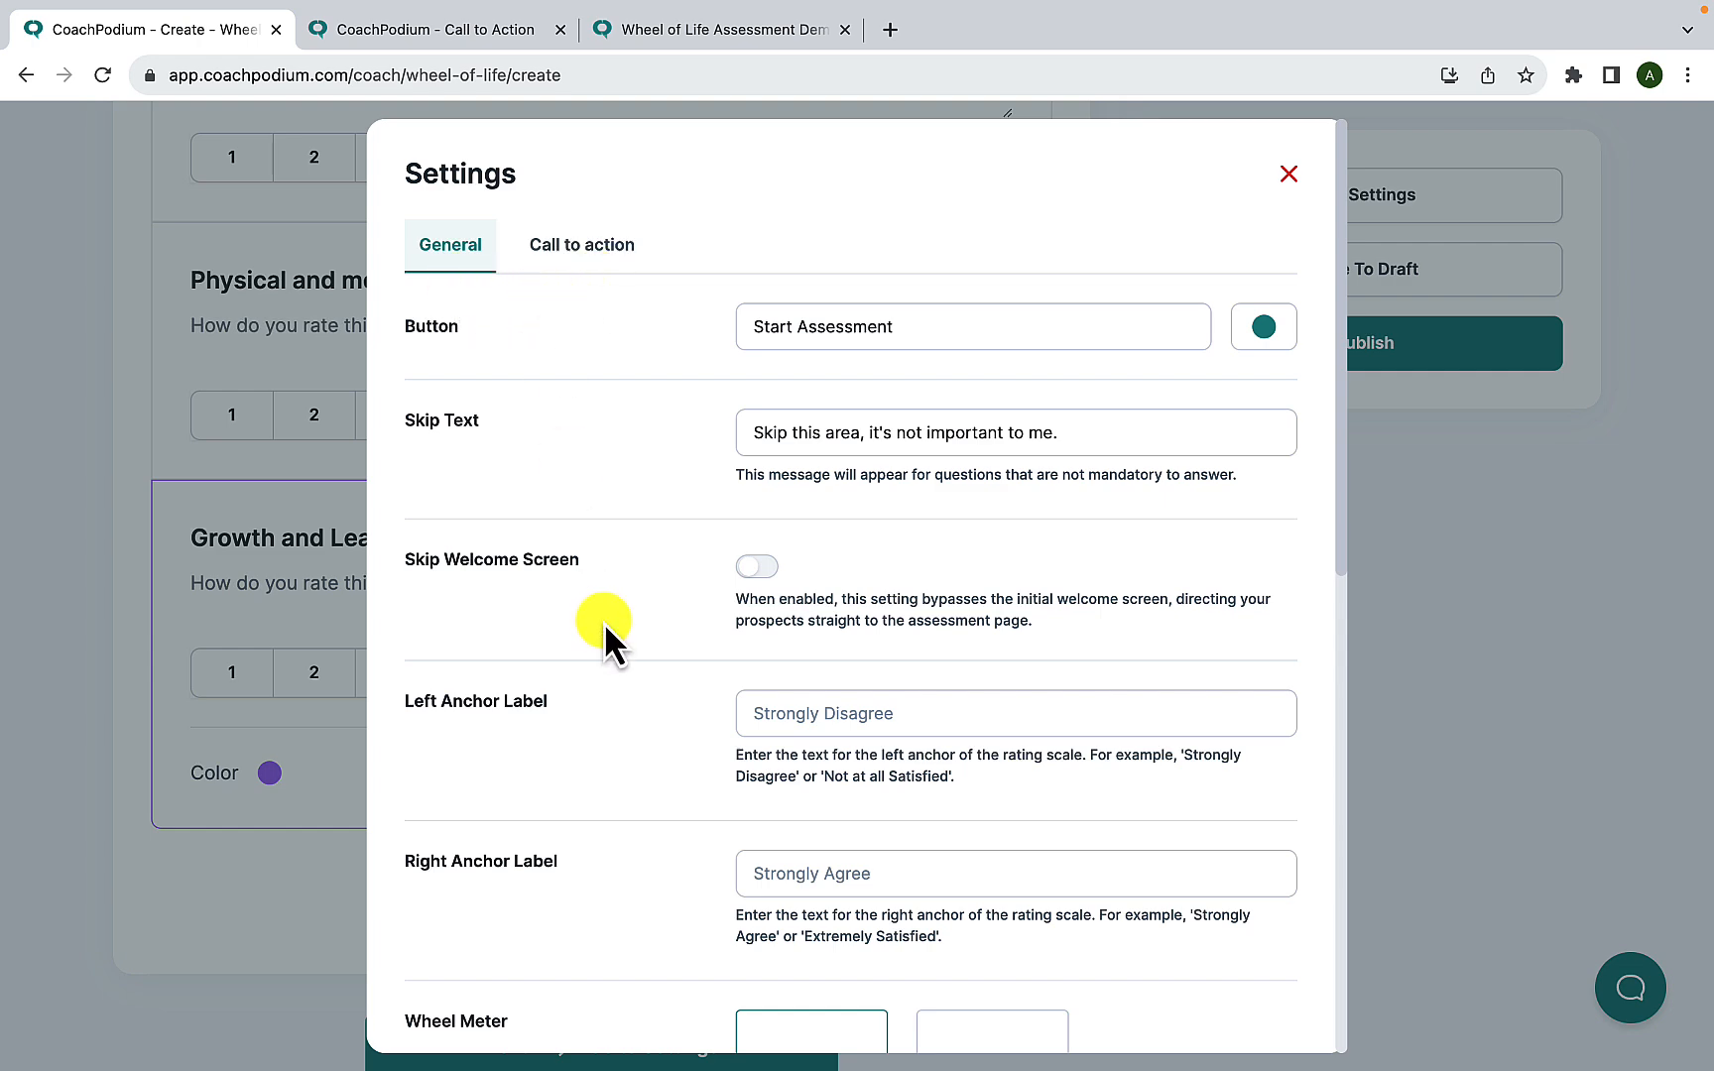
{"action": "scroll", "coordinate": [609, 772], "scroll_direction": "down", "scroll_amount": 10}
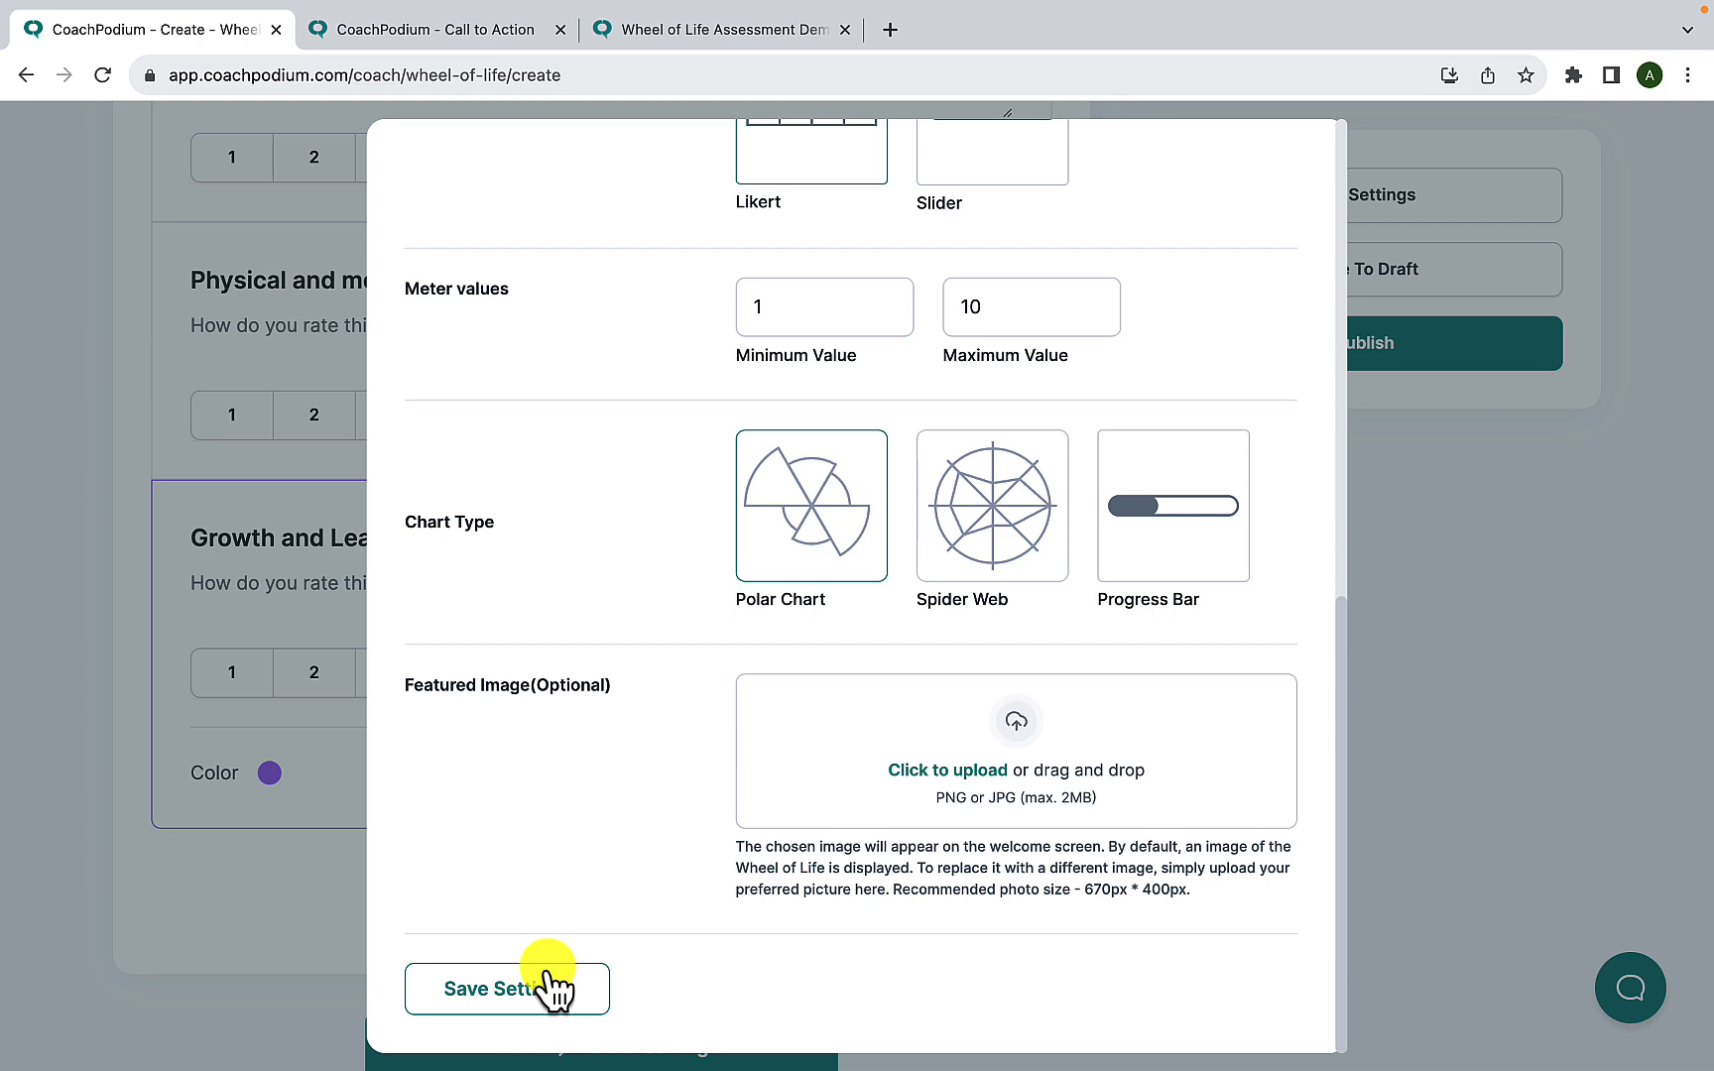
{"action": "left_click", "coordinate": [551, 988]}
- Publish the Wheel of Life assessment
{"action": "scroll", "coordinate": [551, 967], "scroll_direction": "down", "scroll_amount": 1}
{"action": "scroll", "coordinate": [559, 952], "scroll_direction": "up", "scroll_amount": 4}
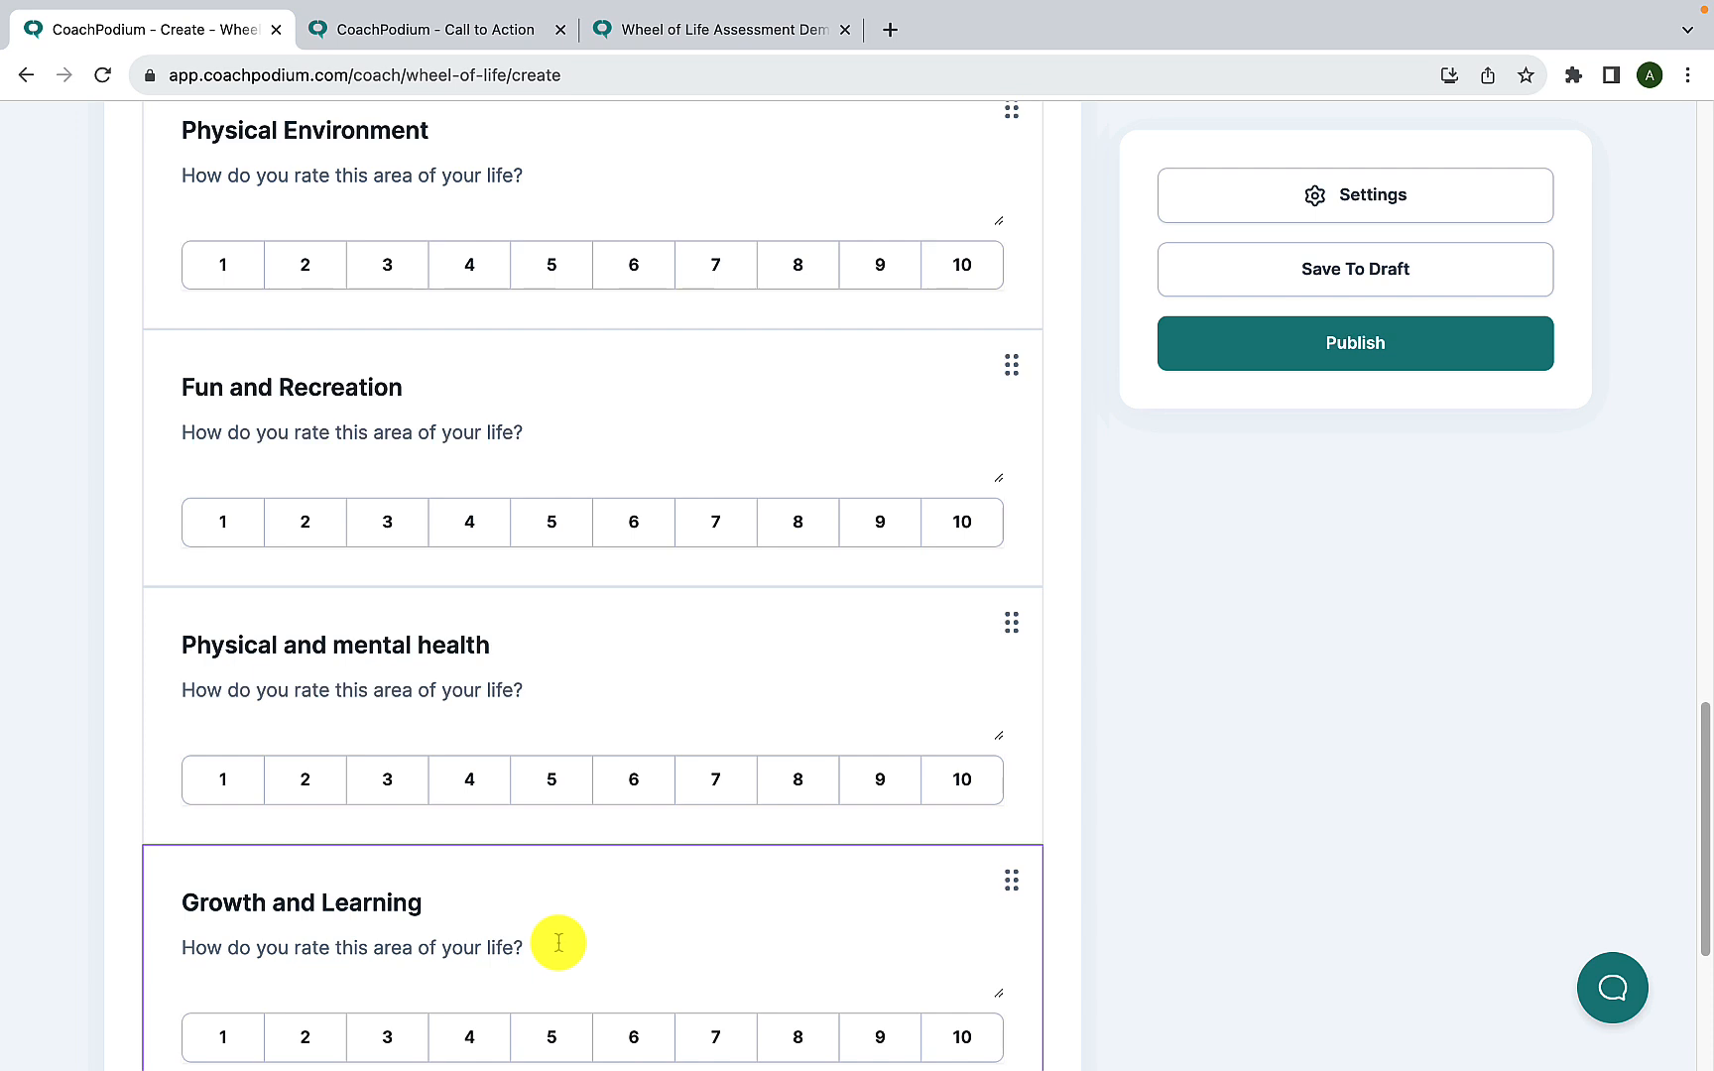
{"action": "left_click", "coordinate": [1359, 347]}
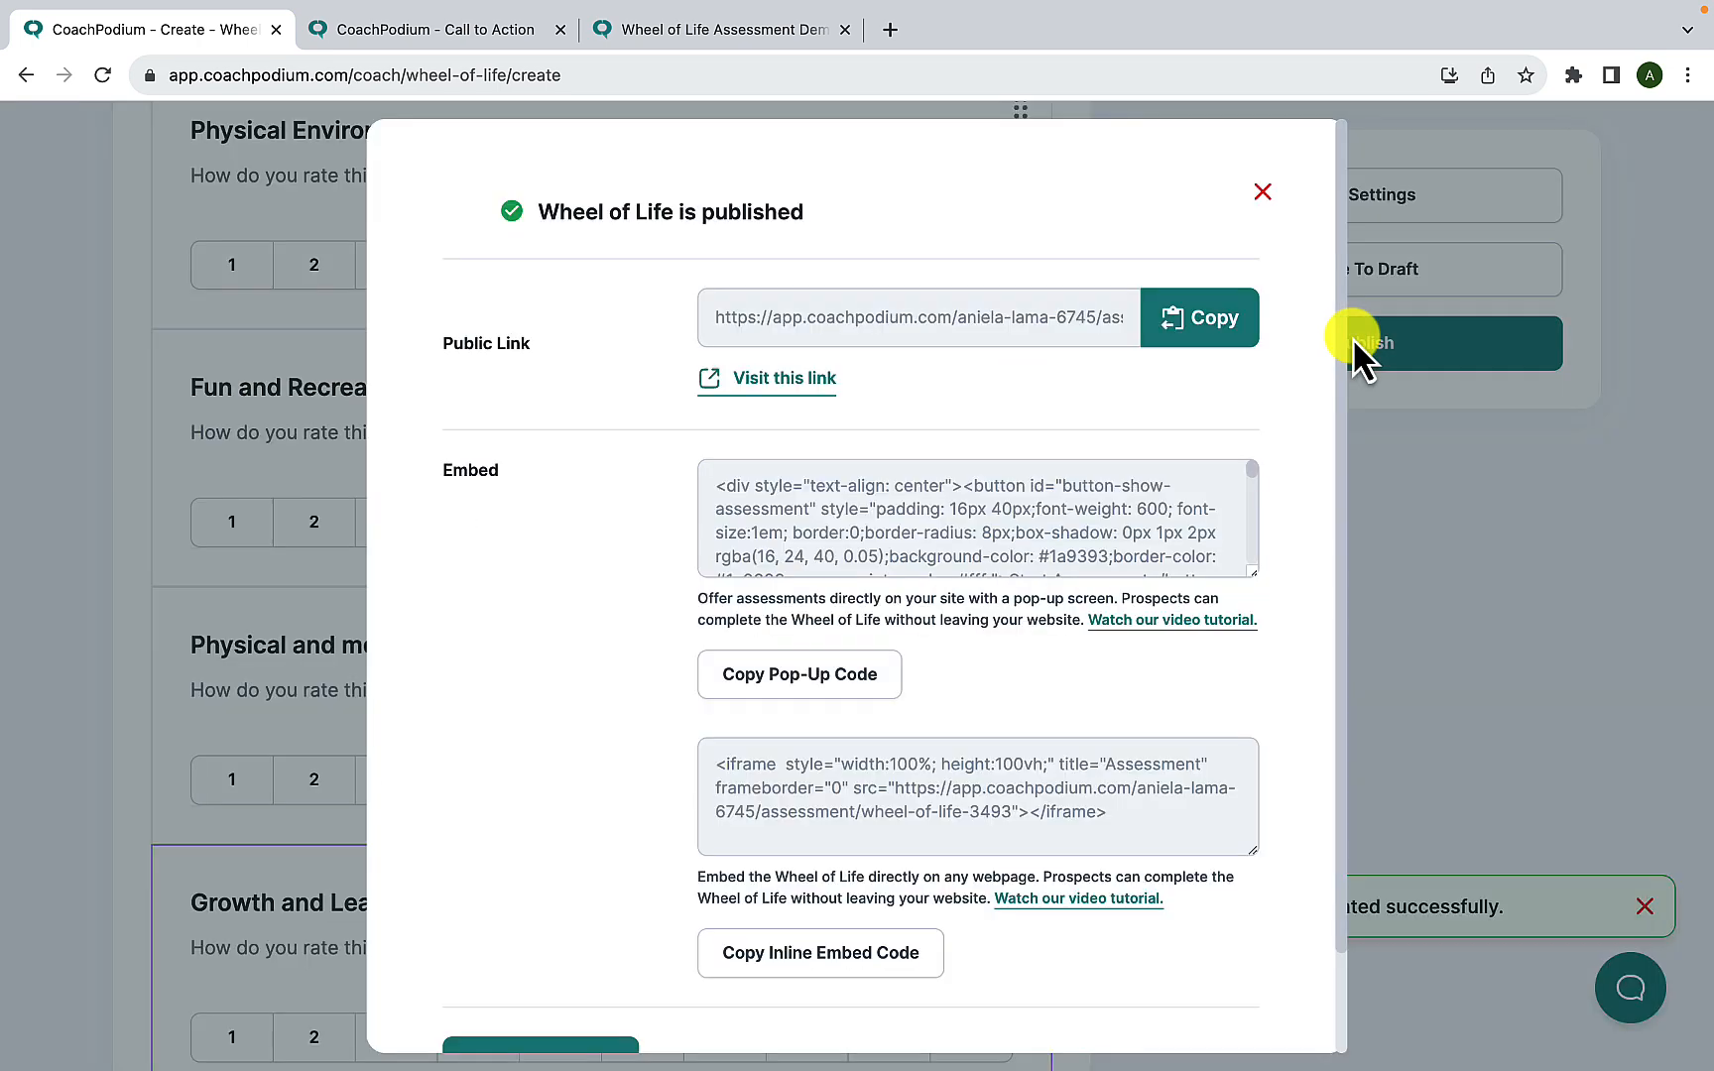
- Copy the assessment's public link and preview the published welcome page in a separate tab before closing it
{"action": "scroll", "coordinate": [933, 685], "scroll_direction": "down", "scroll_amount": 2}
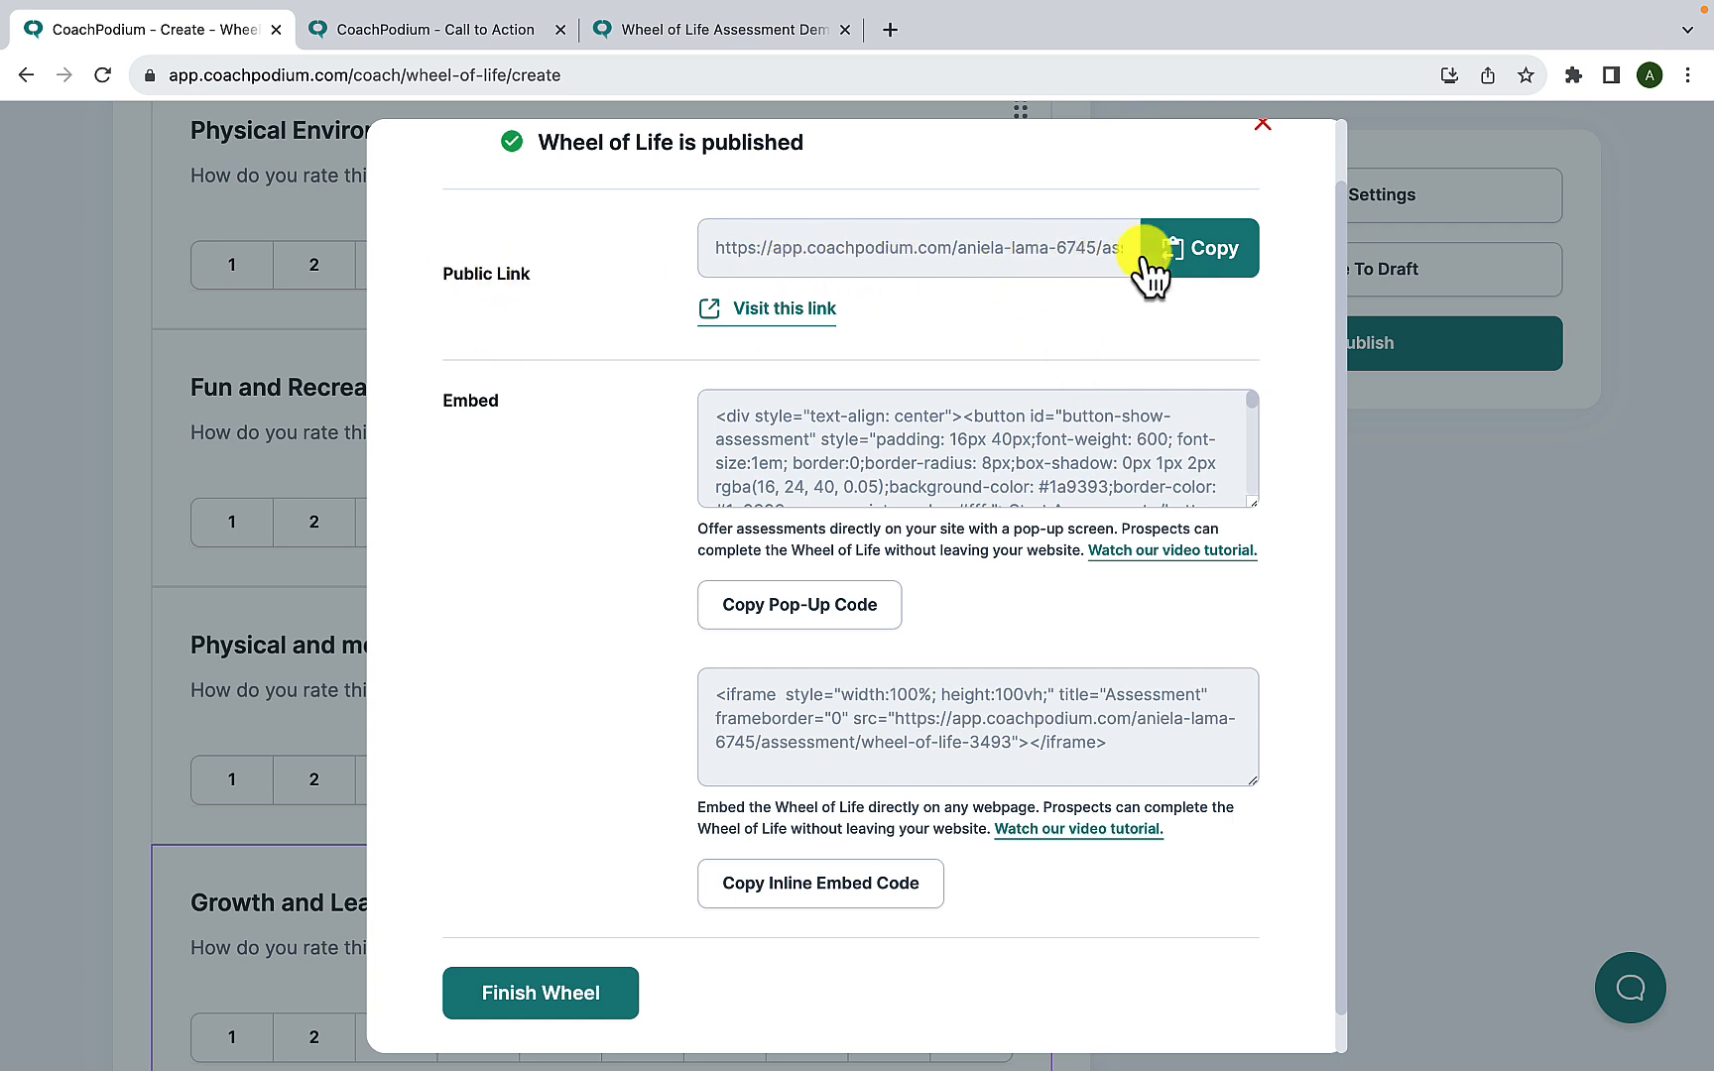
{"action": "left_click", "coordinate": [1195, 260]}
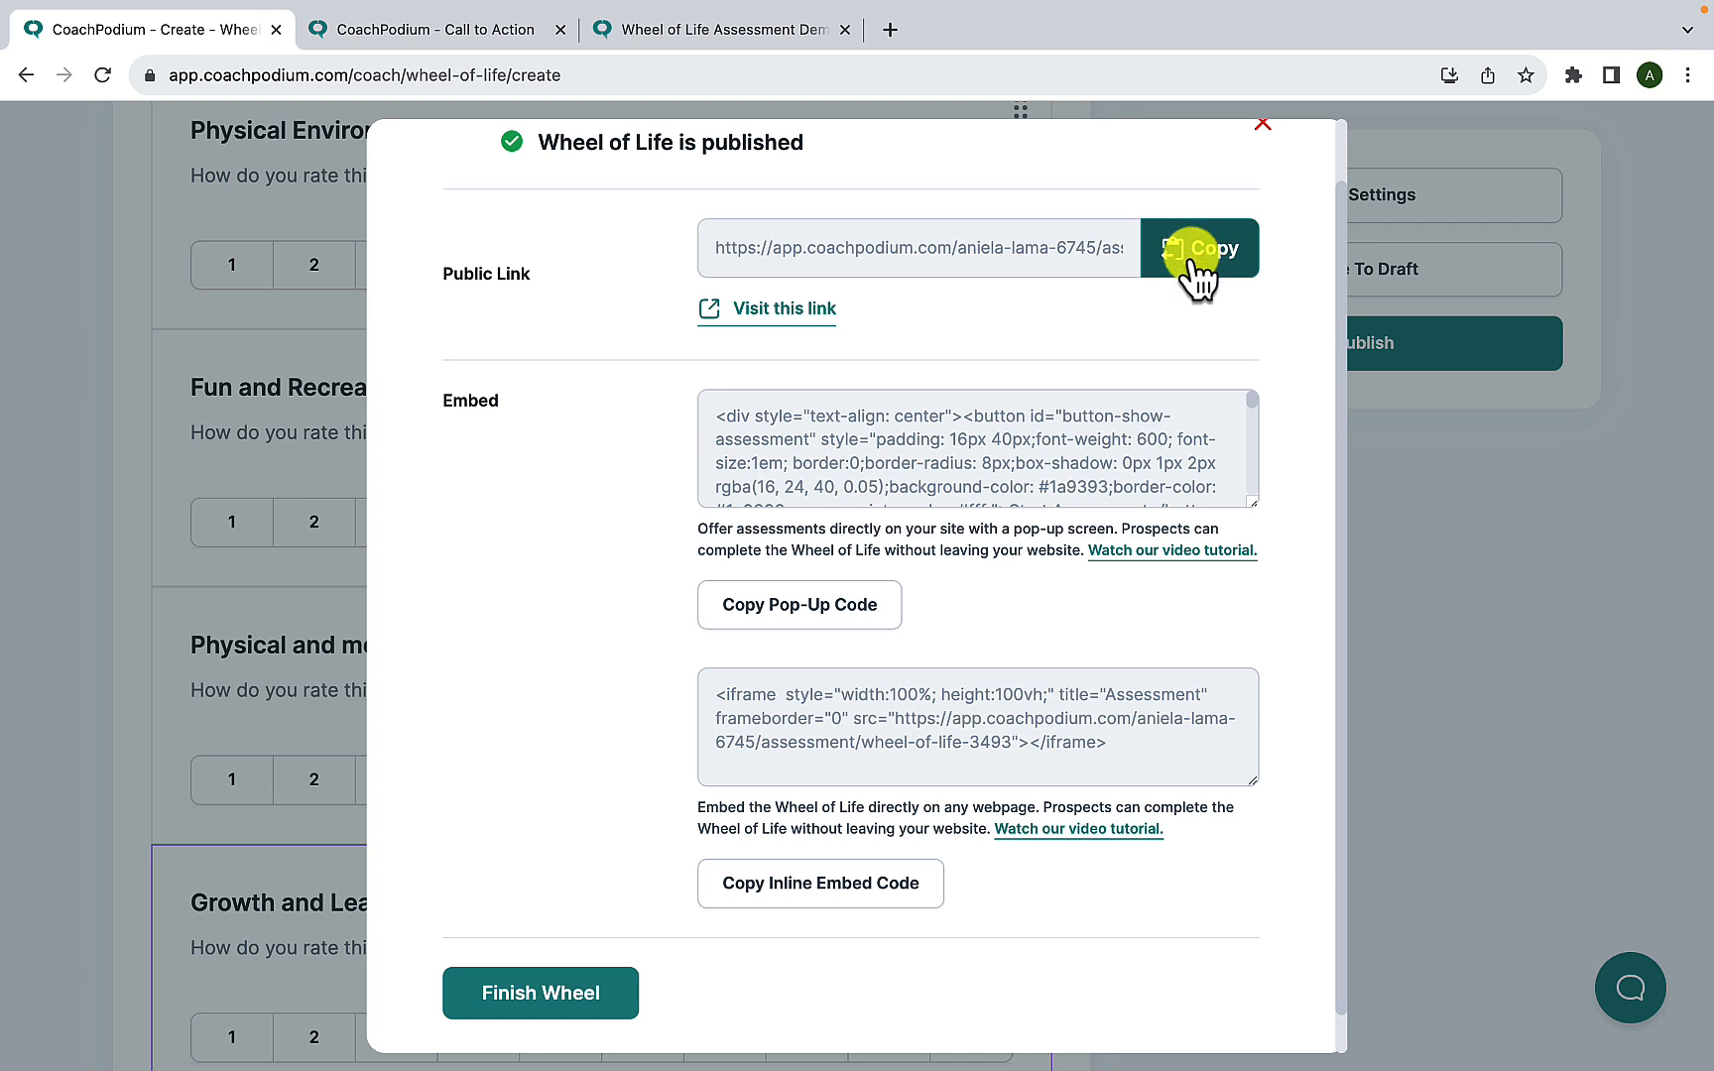
{"action": "left_click", "coordinate": [783, 309]}
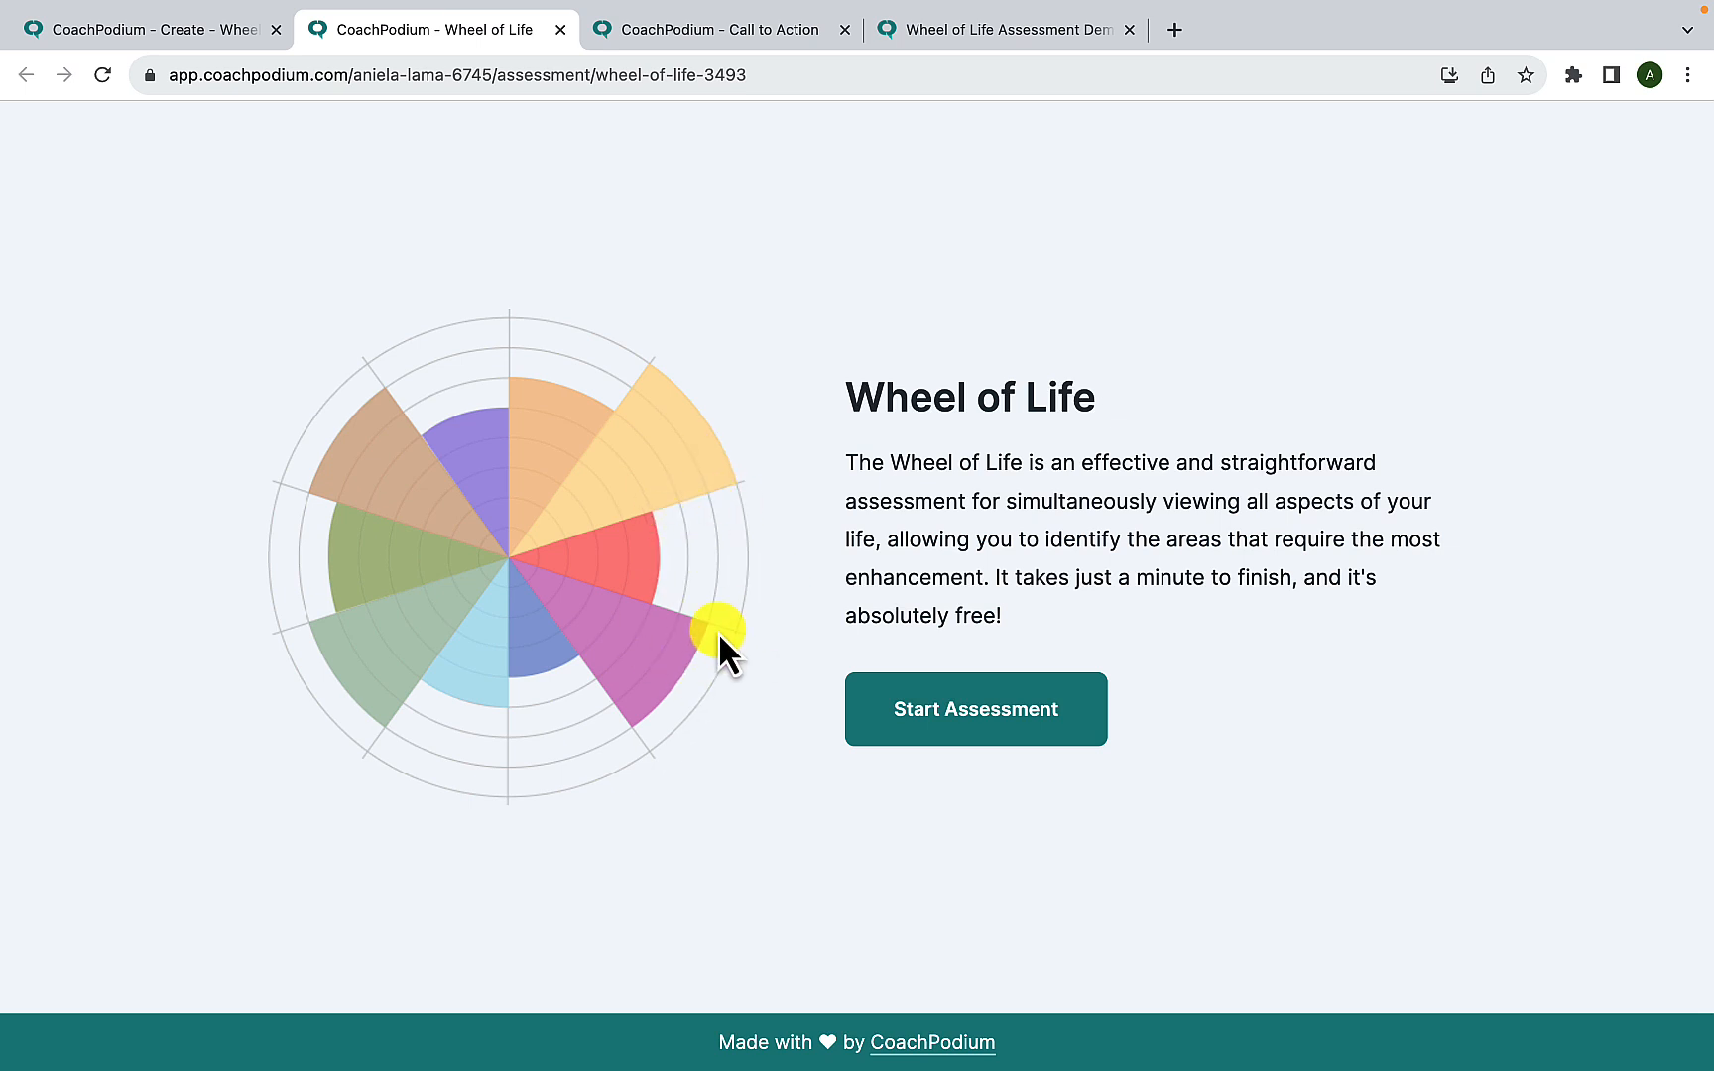
{"action": "left_click", "coordinate": [559, 31]}
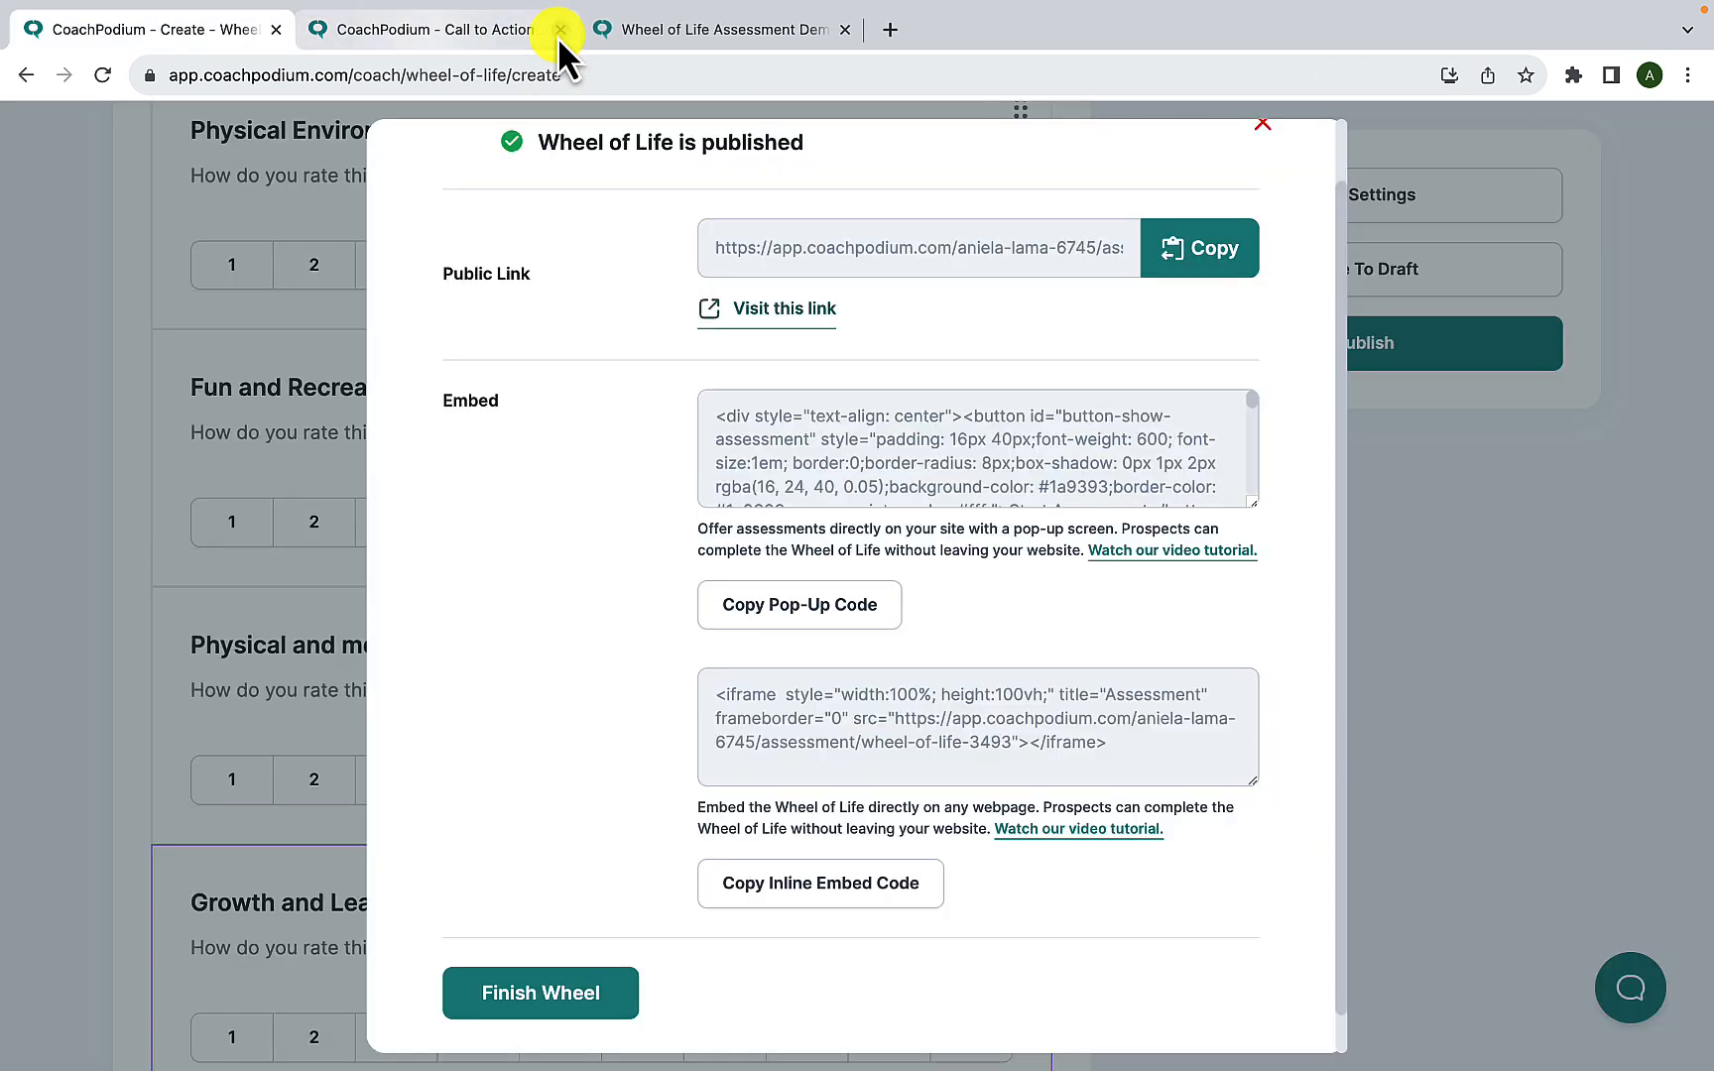
- Copy the assessment's pop-up embed code and open the site's Wheel Of Life page for editing in WordPress
{"action": "left_click", "coordinate": [859, 613]}
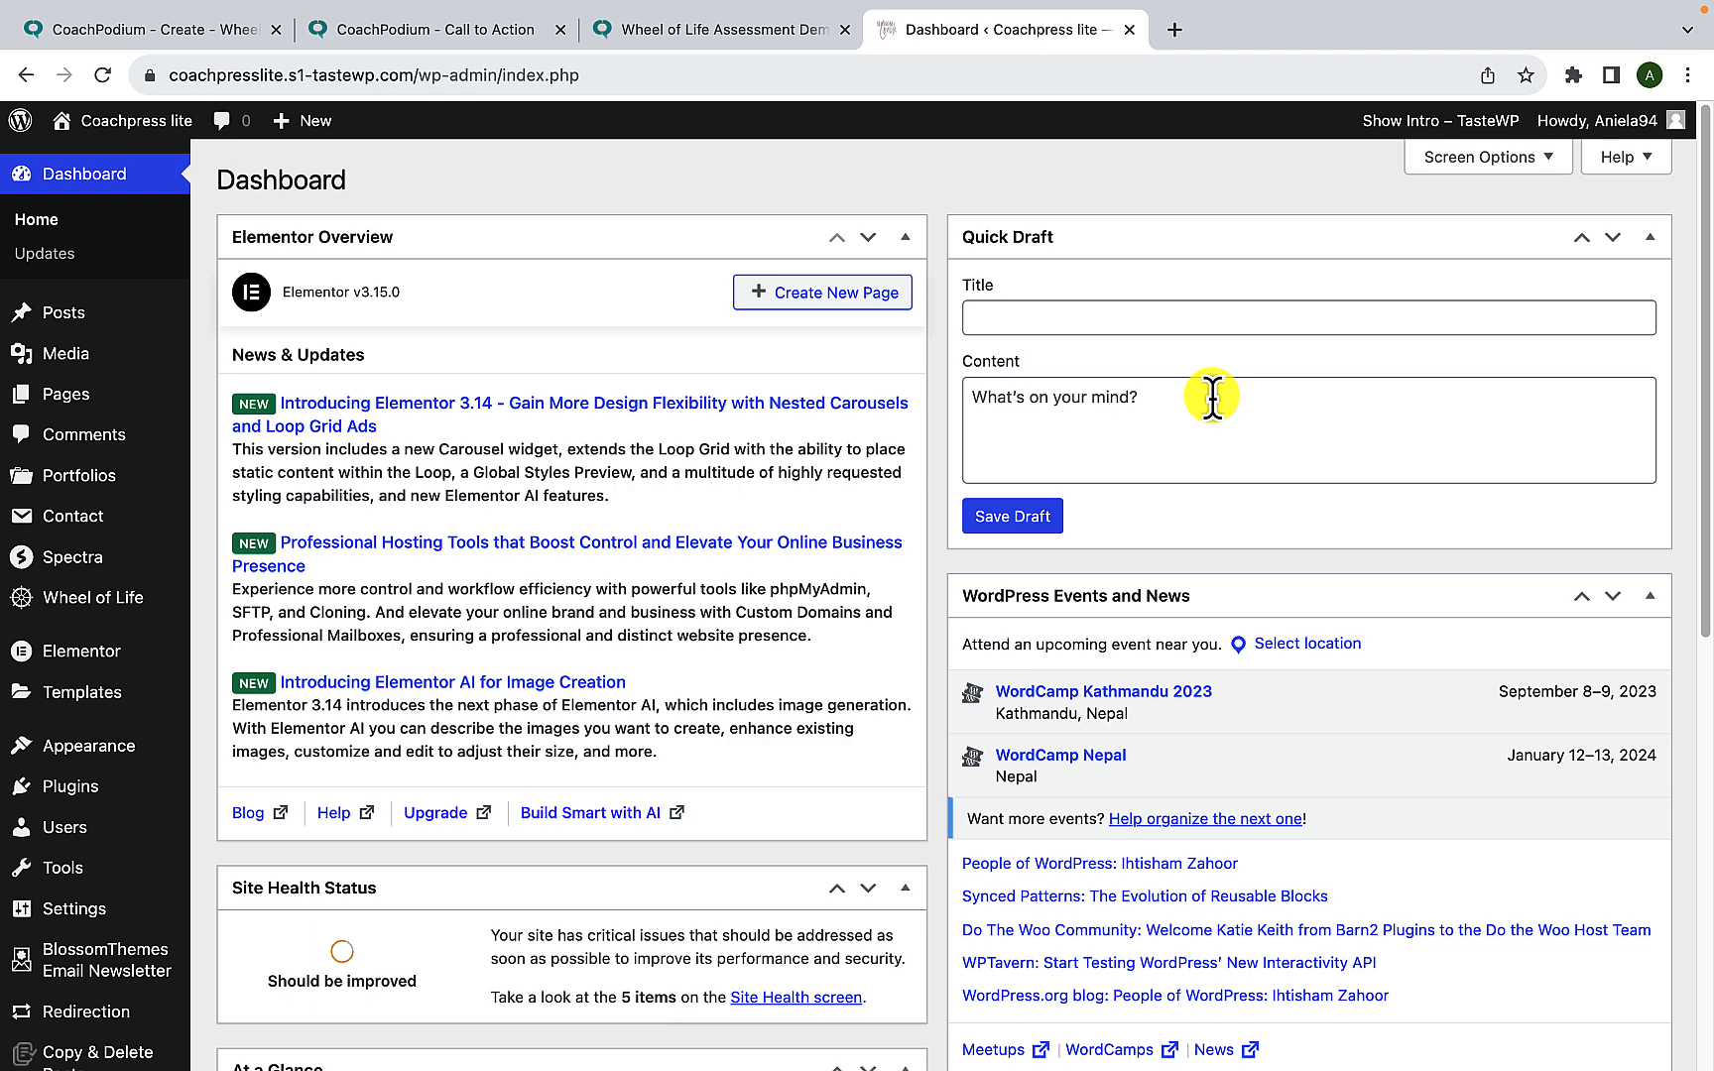
{"action": "mouse_move", "coordinate": [105, 409]}
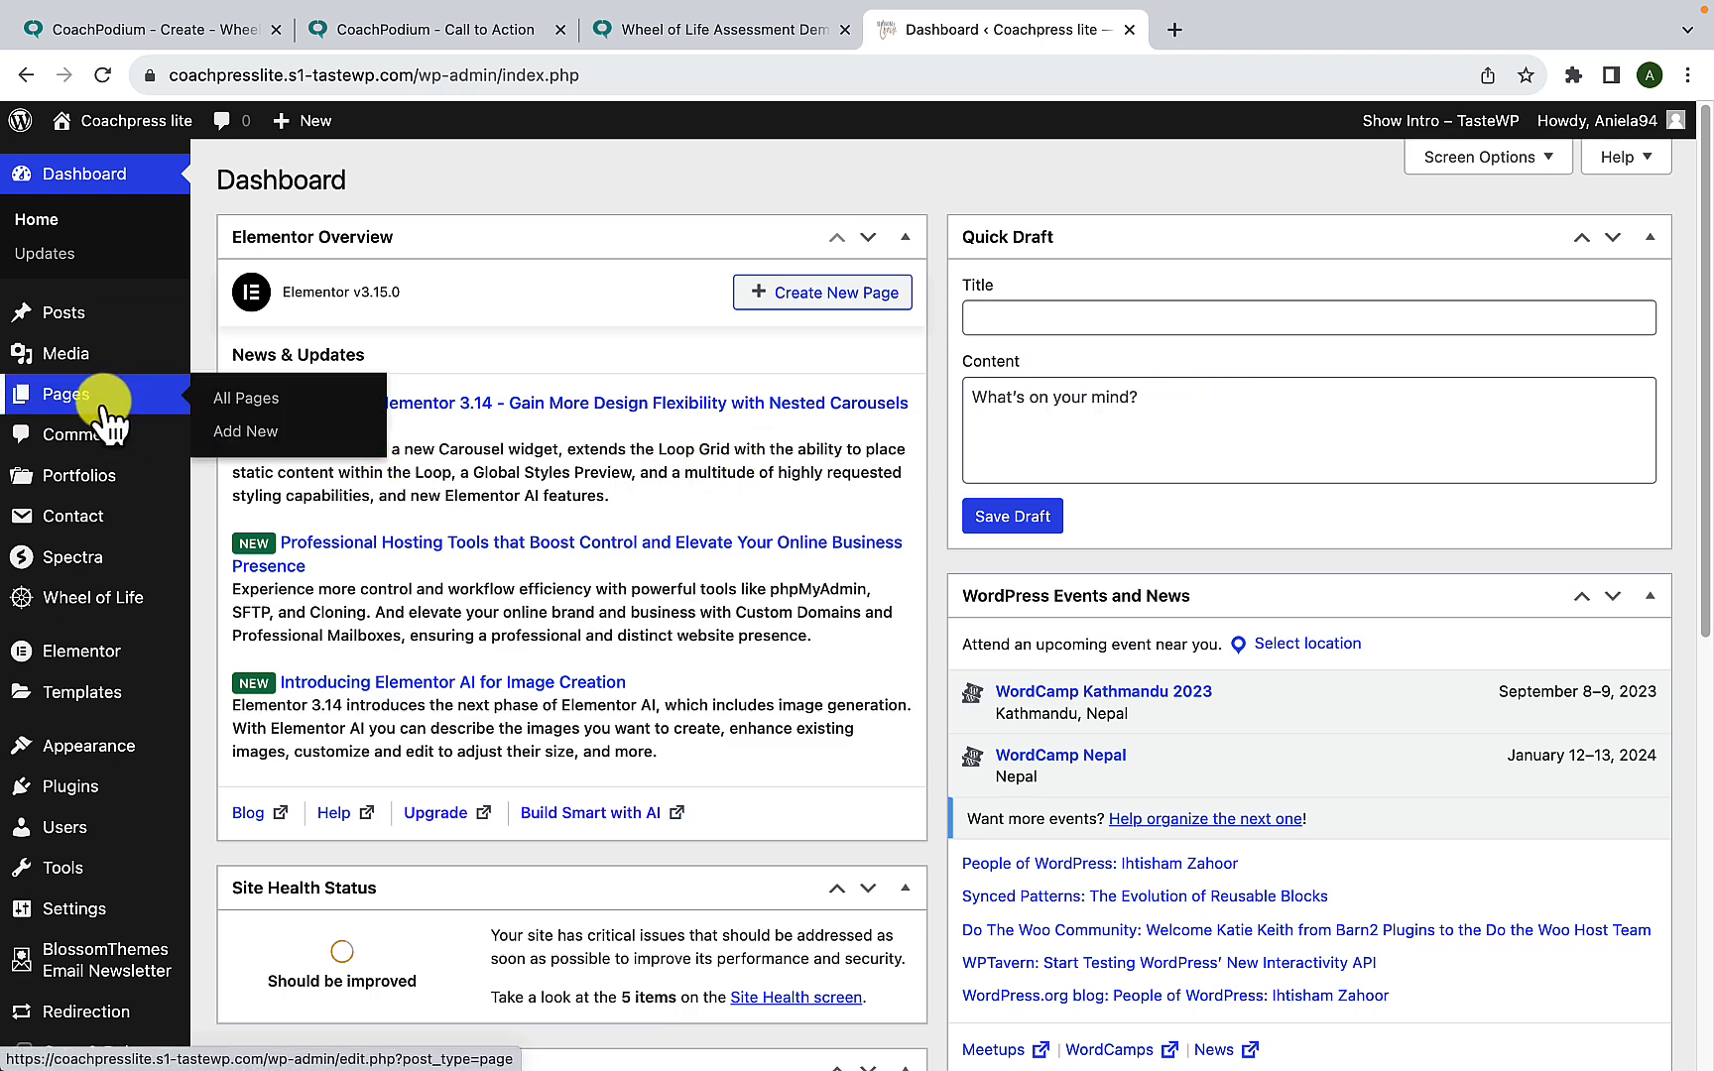
{"action": "left_click", "coordinate": [240, 402]}
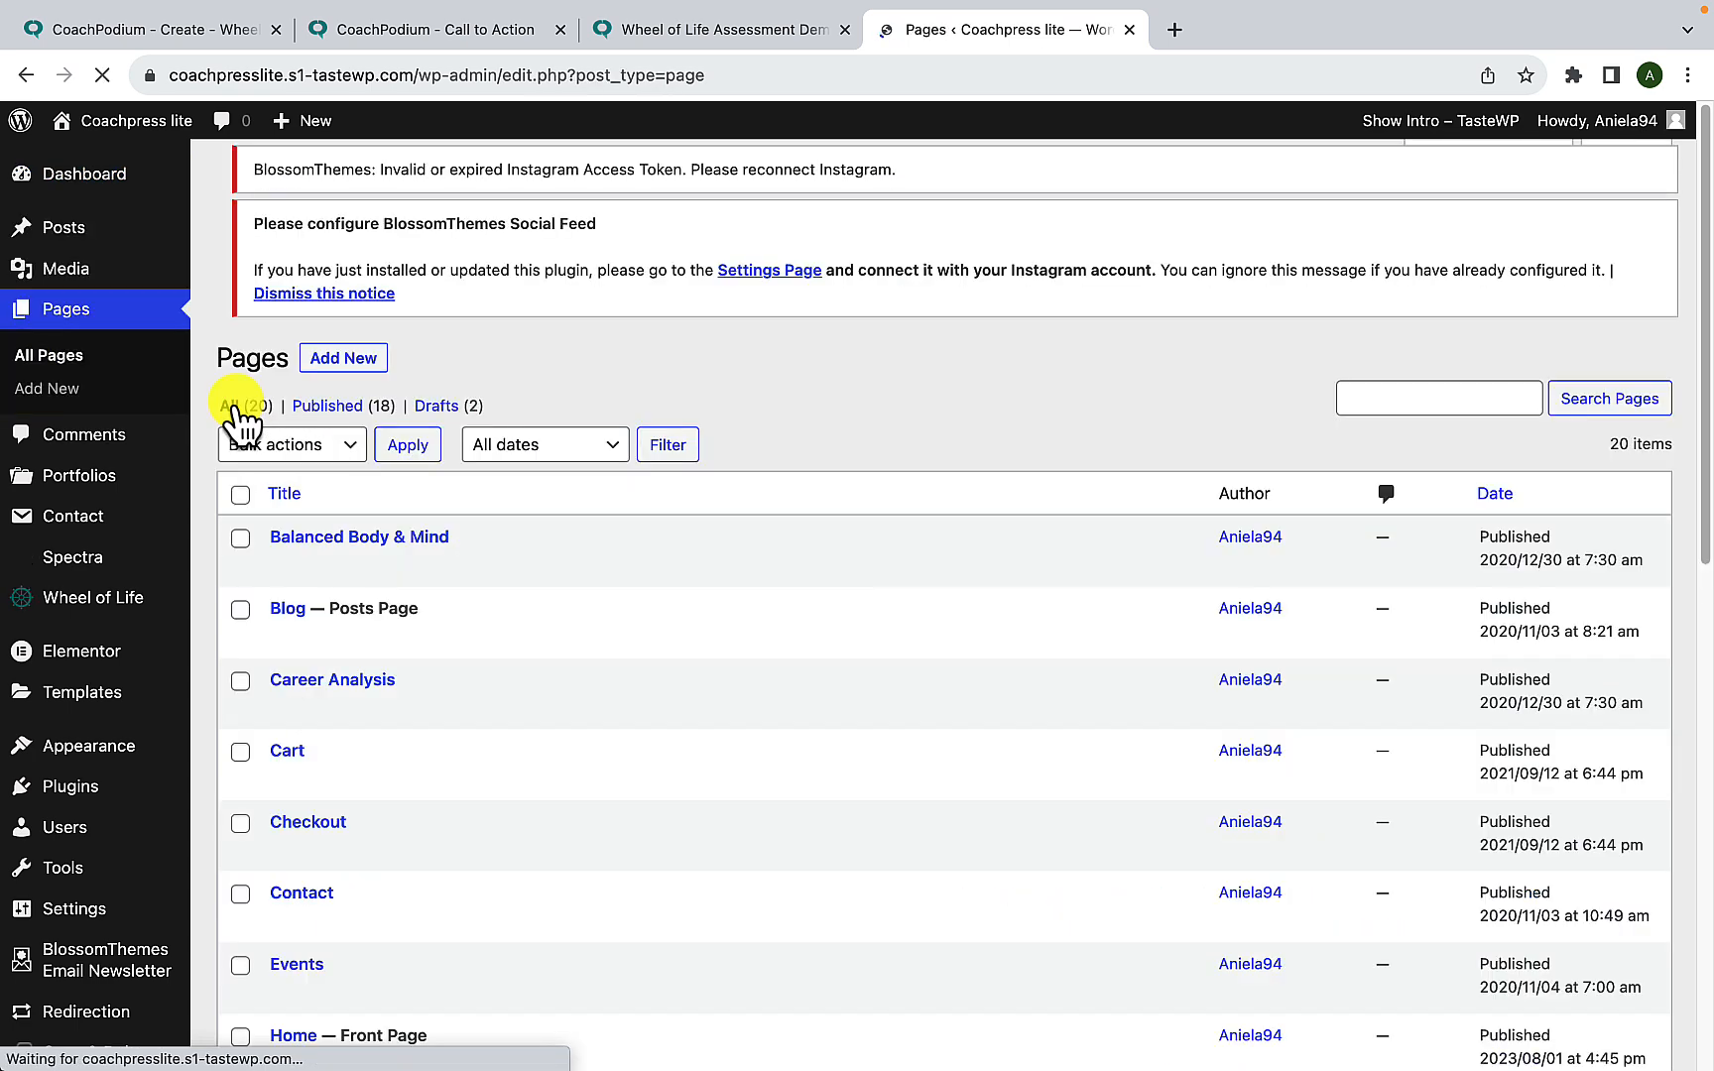
{"action": "scroll", "coordinate": [521, 768], "scroll_direction": "down", "scroll_amount": 10}
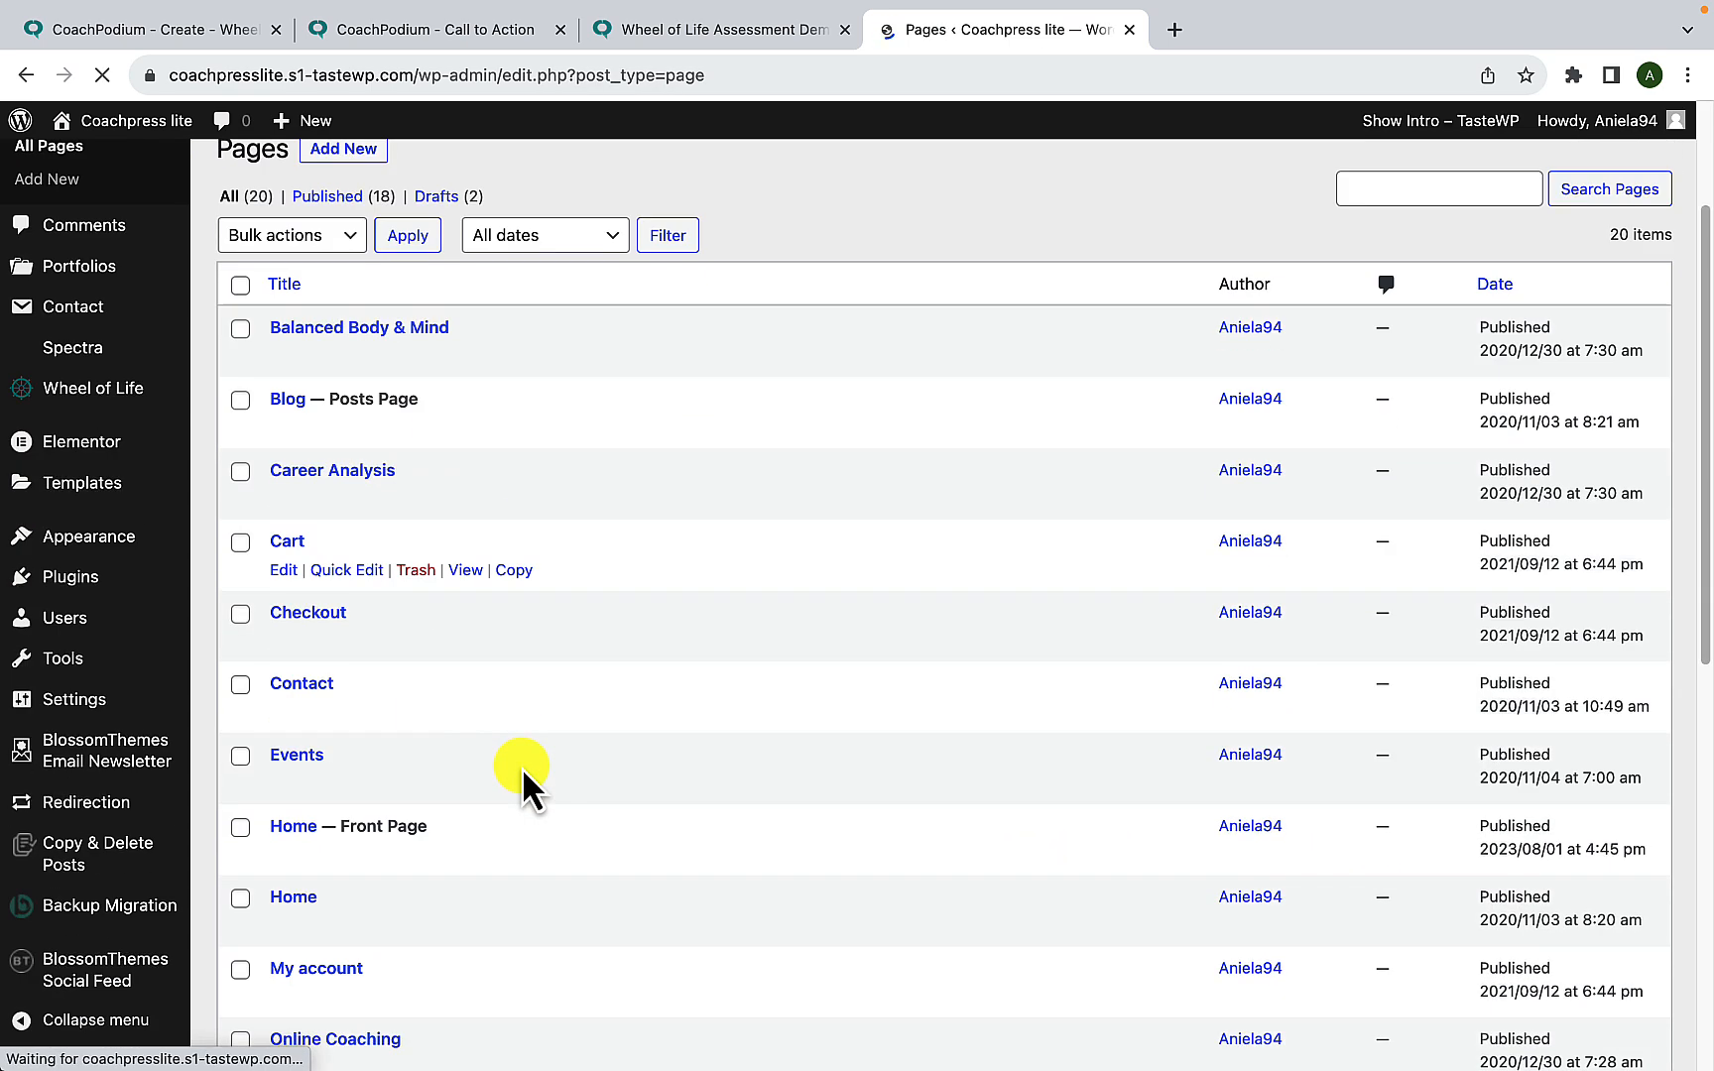
{"action": "scroll", "coordinate": [522, 768], "scroll_direction": "down", "scroll_amount": 3}
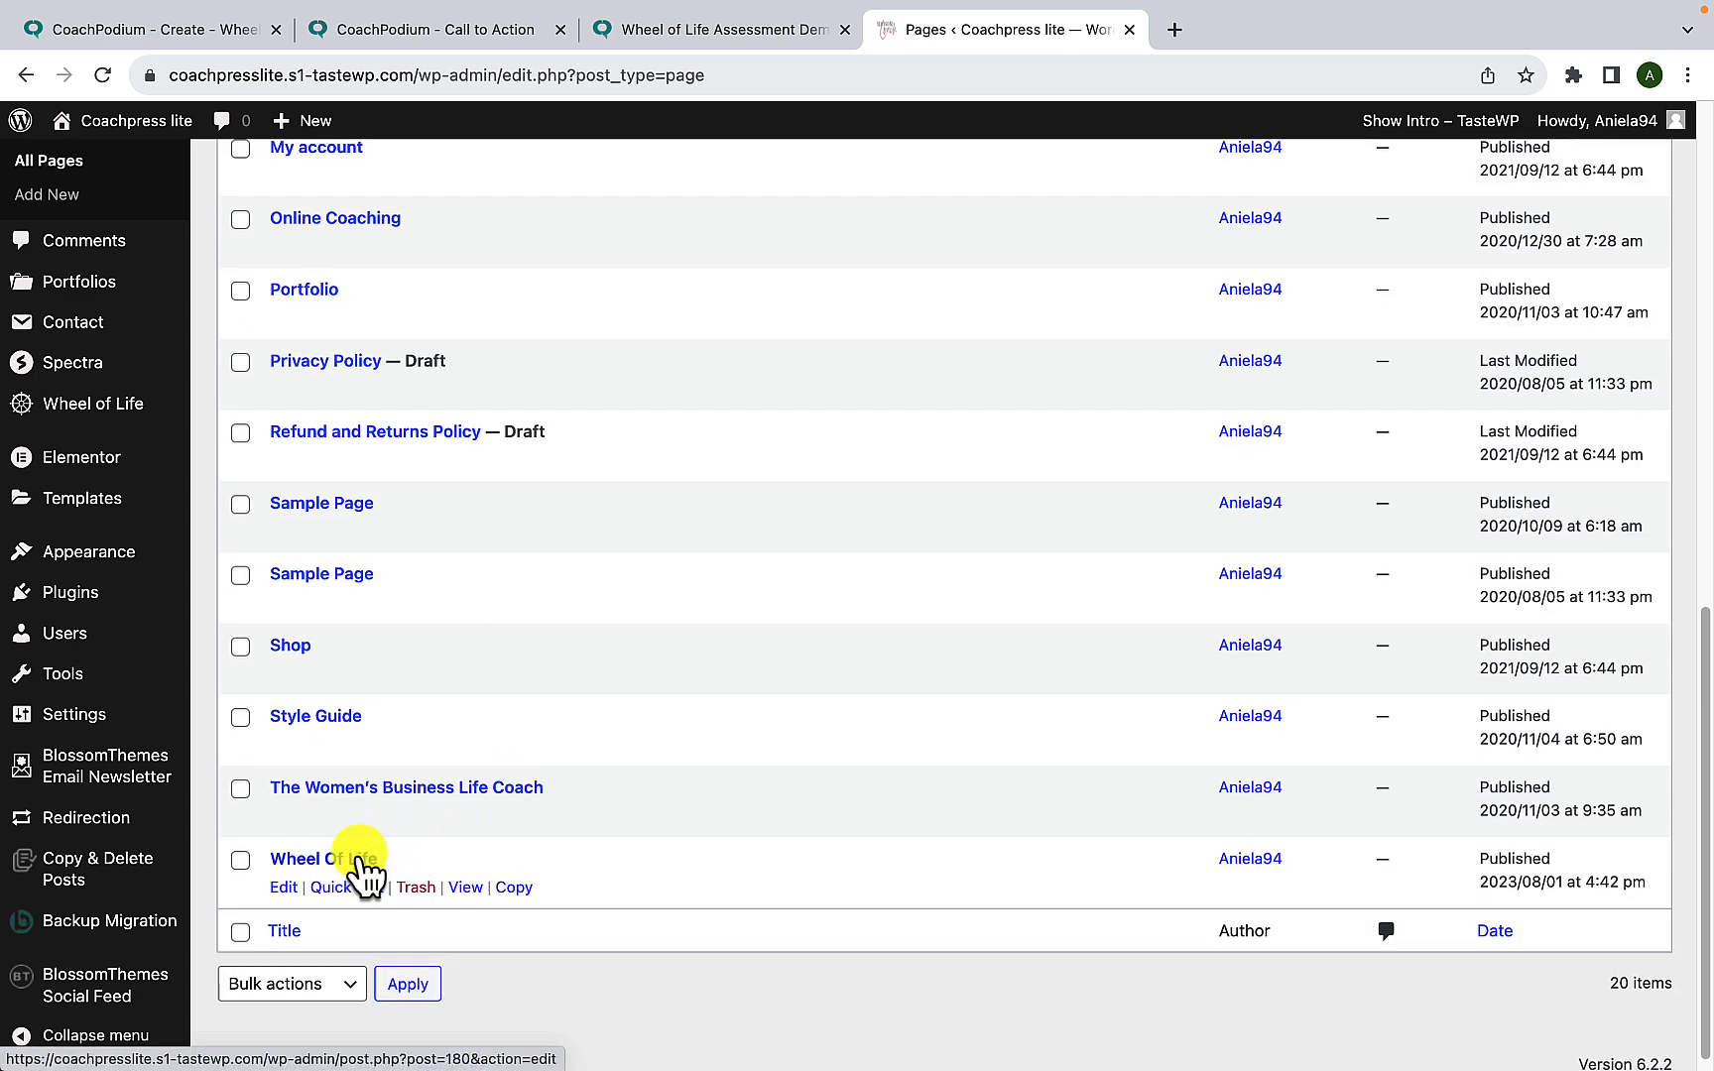
{"action": "left_click", "coordinate": [285, 889]}
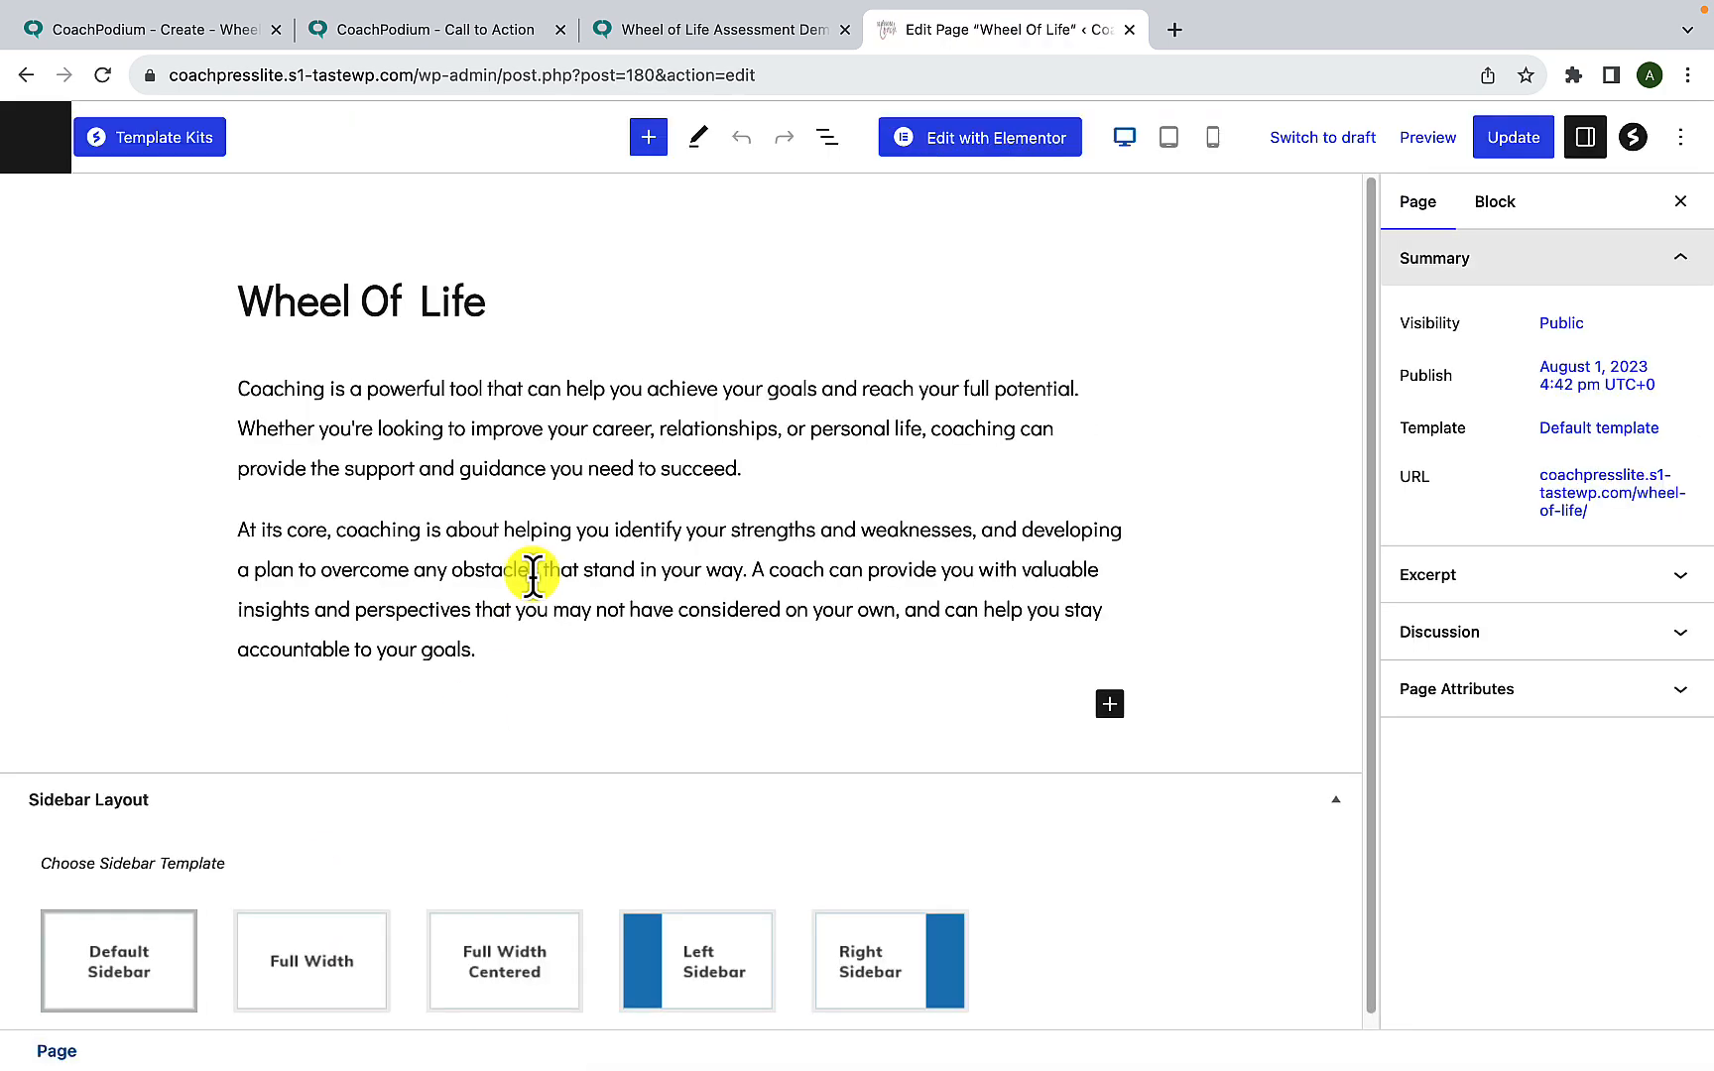
- Insert a Custom HTML block below the page's last paragraph and paste the pop-up embed code into it
{"action": "left_click", "coordinate": [490, 654]}
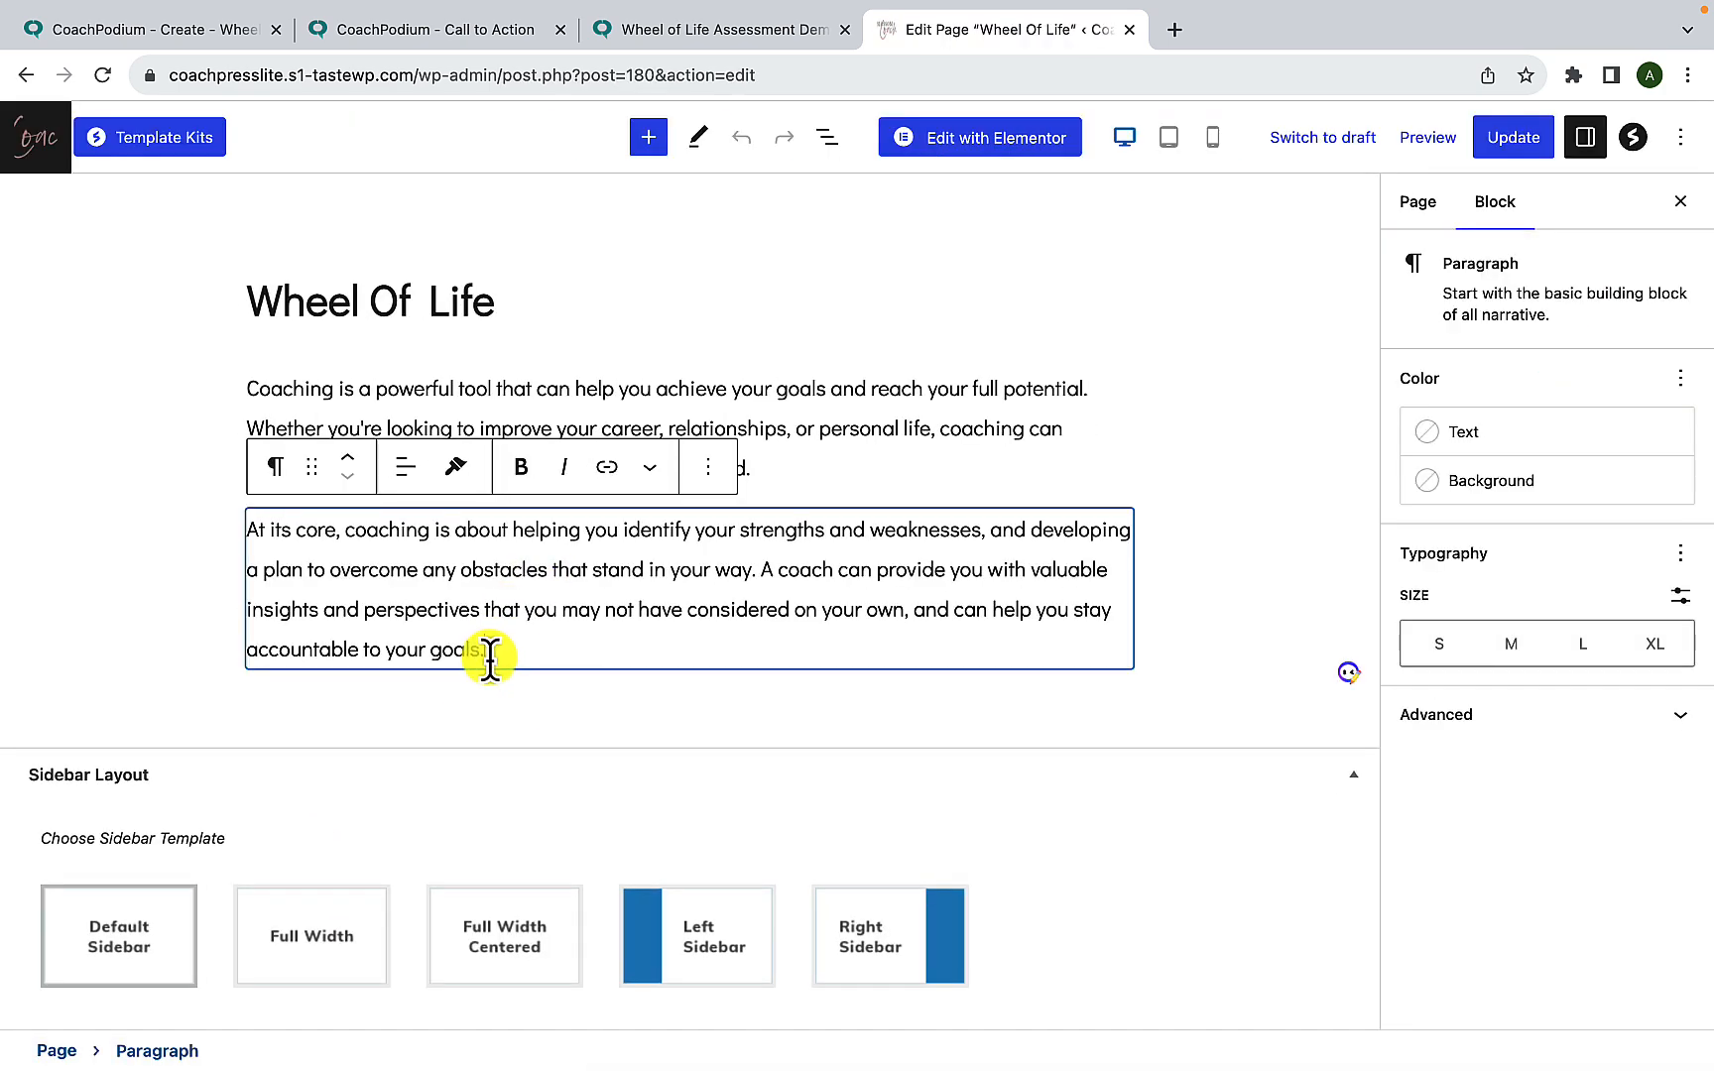
{"action": "left_click", "coordinate": [485, 700]}
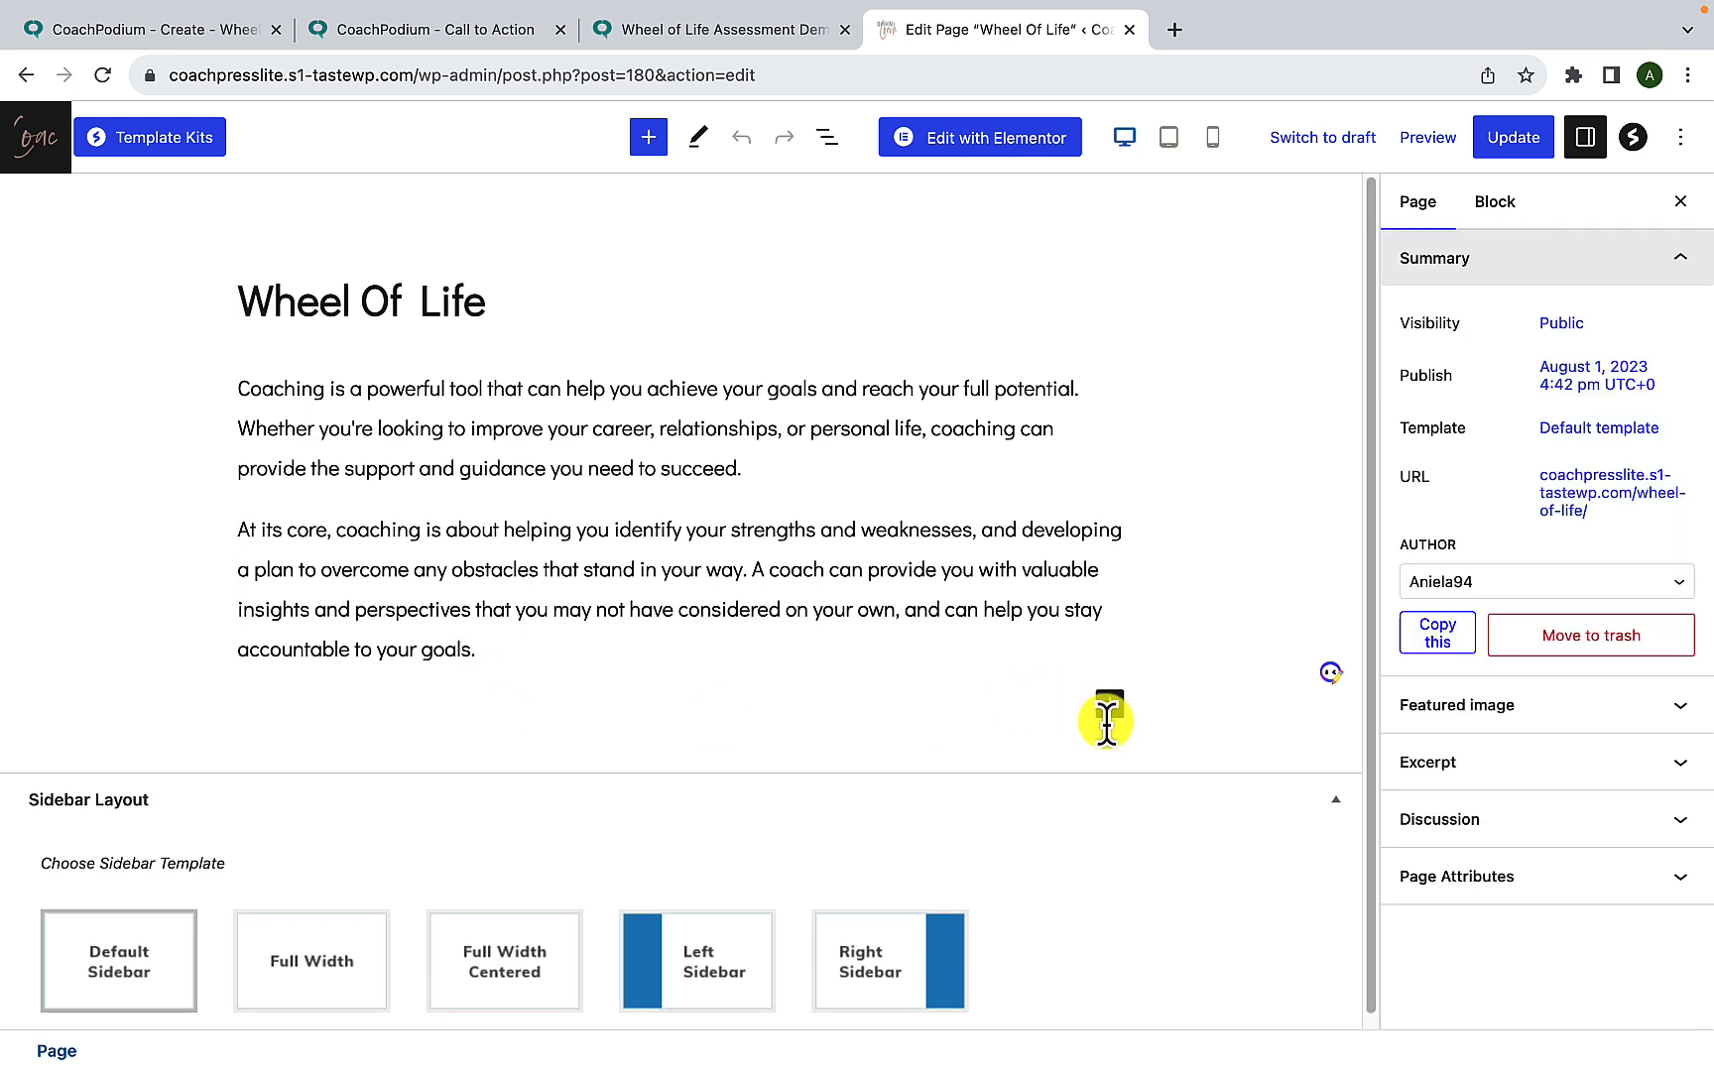
{"action": "left_click", "coordinate": [1110, 709]}
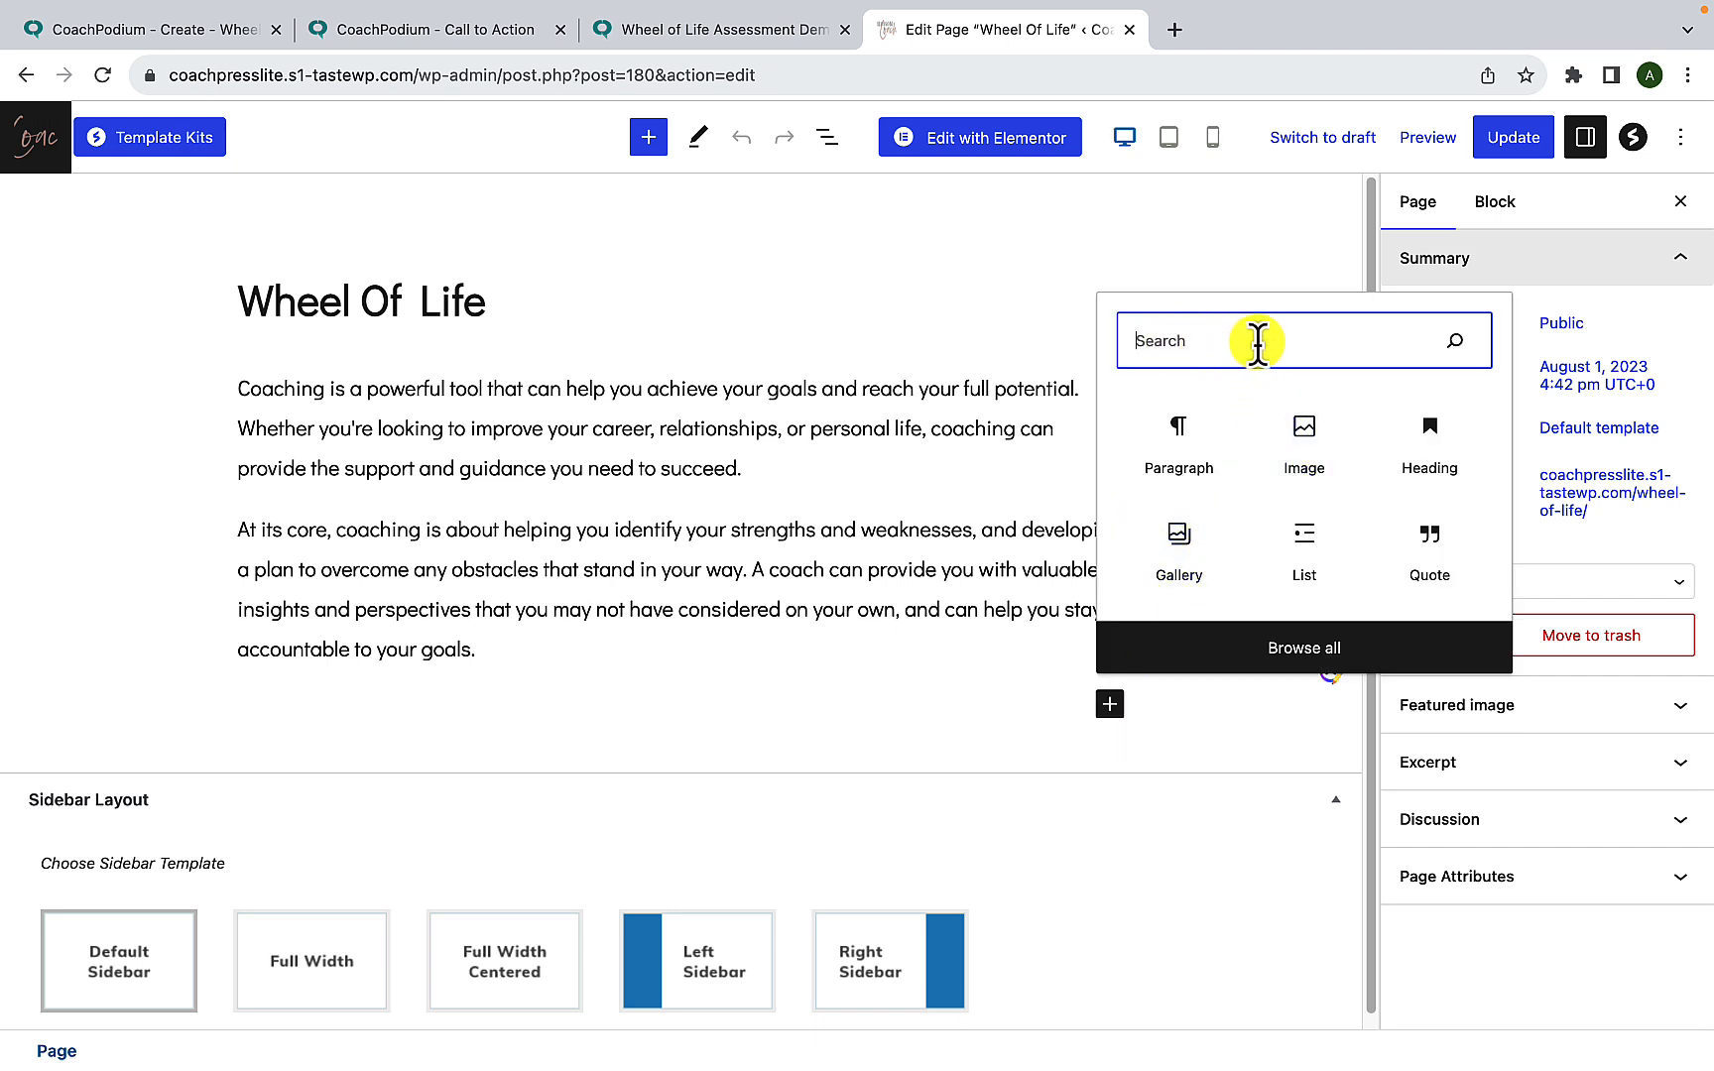
{"action": "type", "text": "html"}
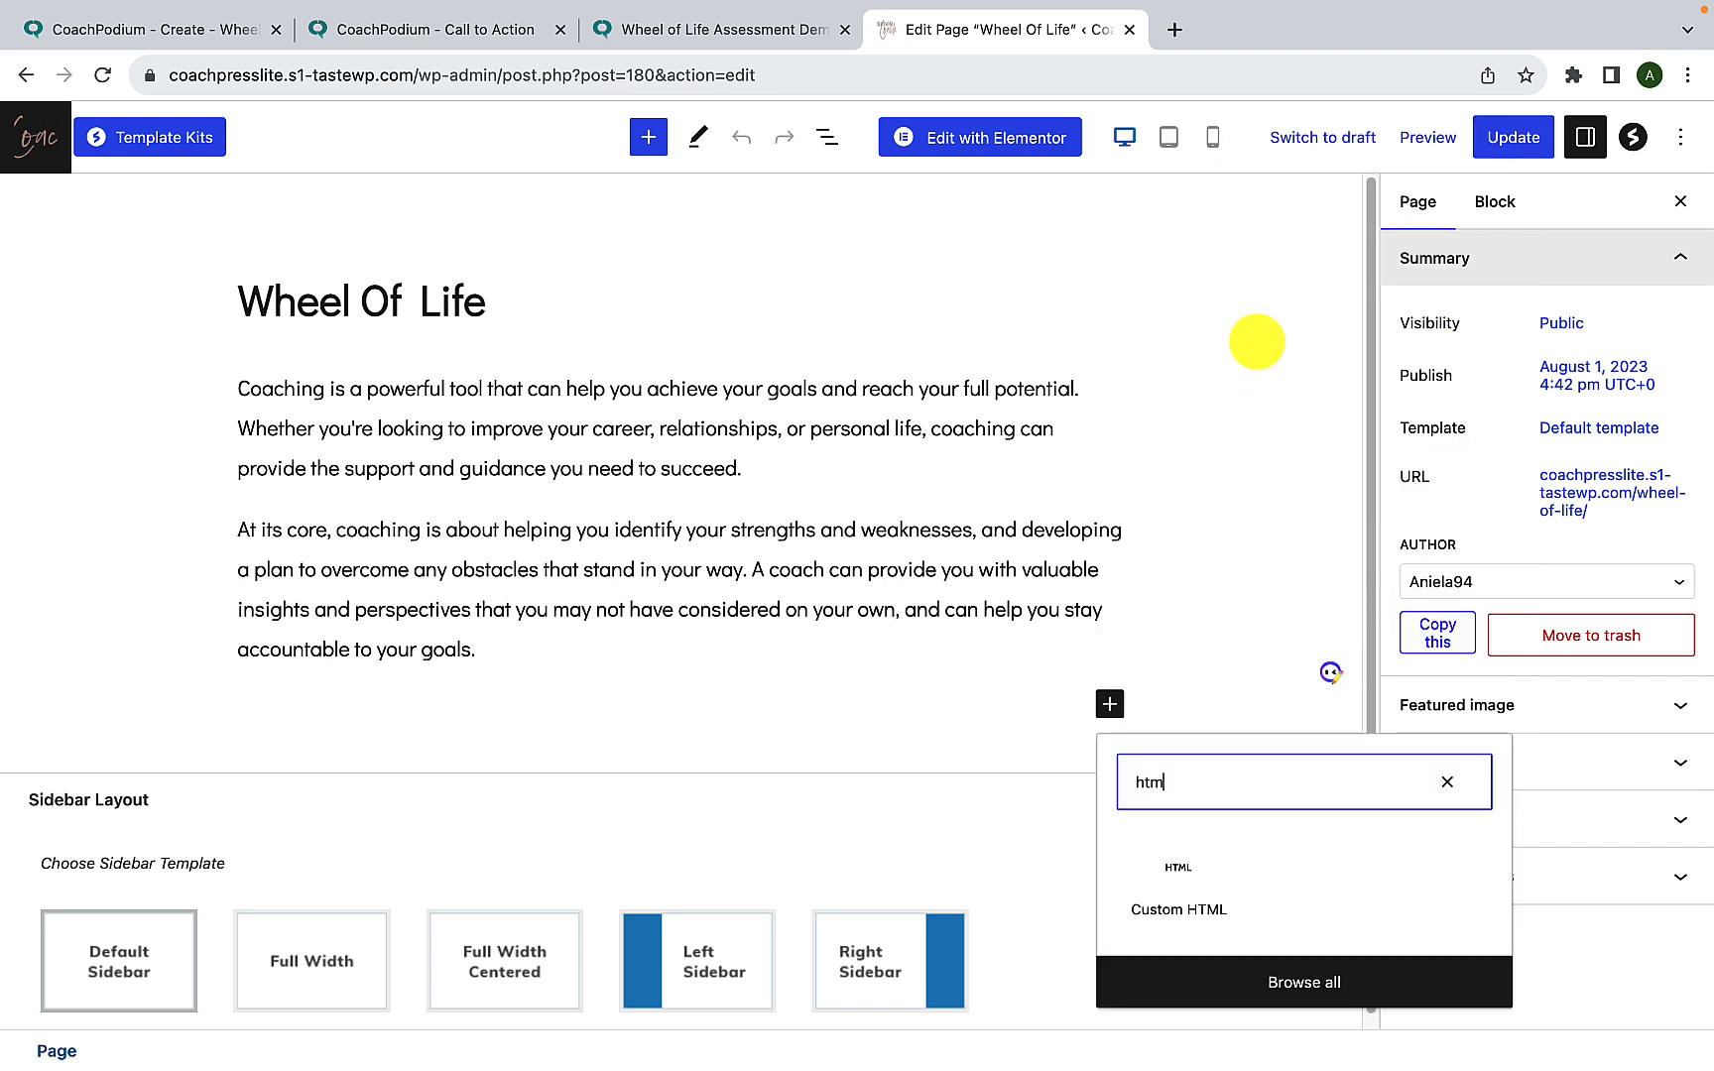
{"action": "left_click", "coordinate": [1183, 892]}
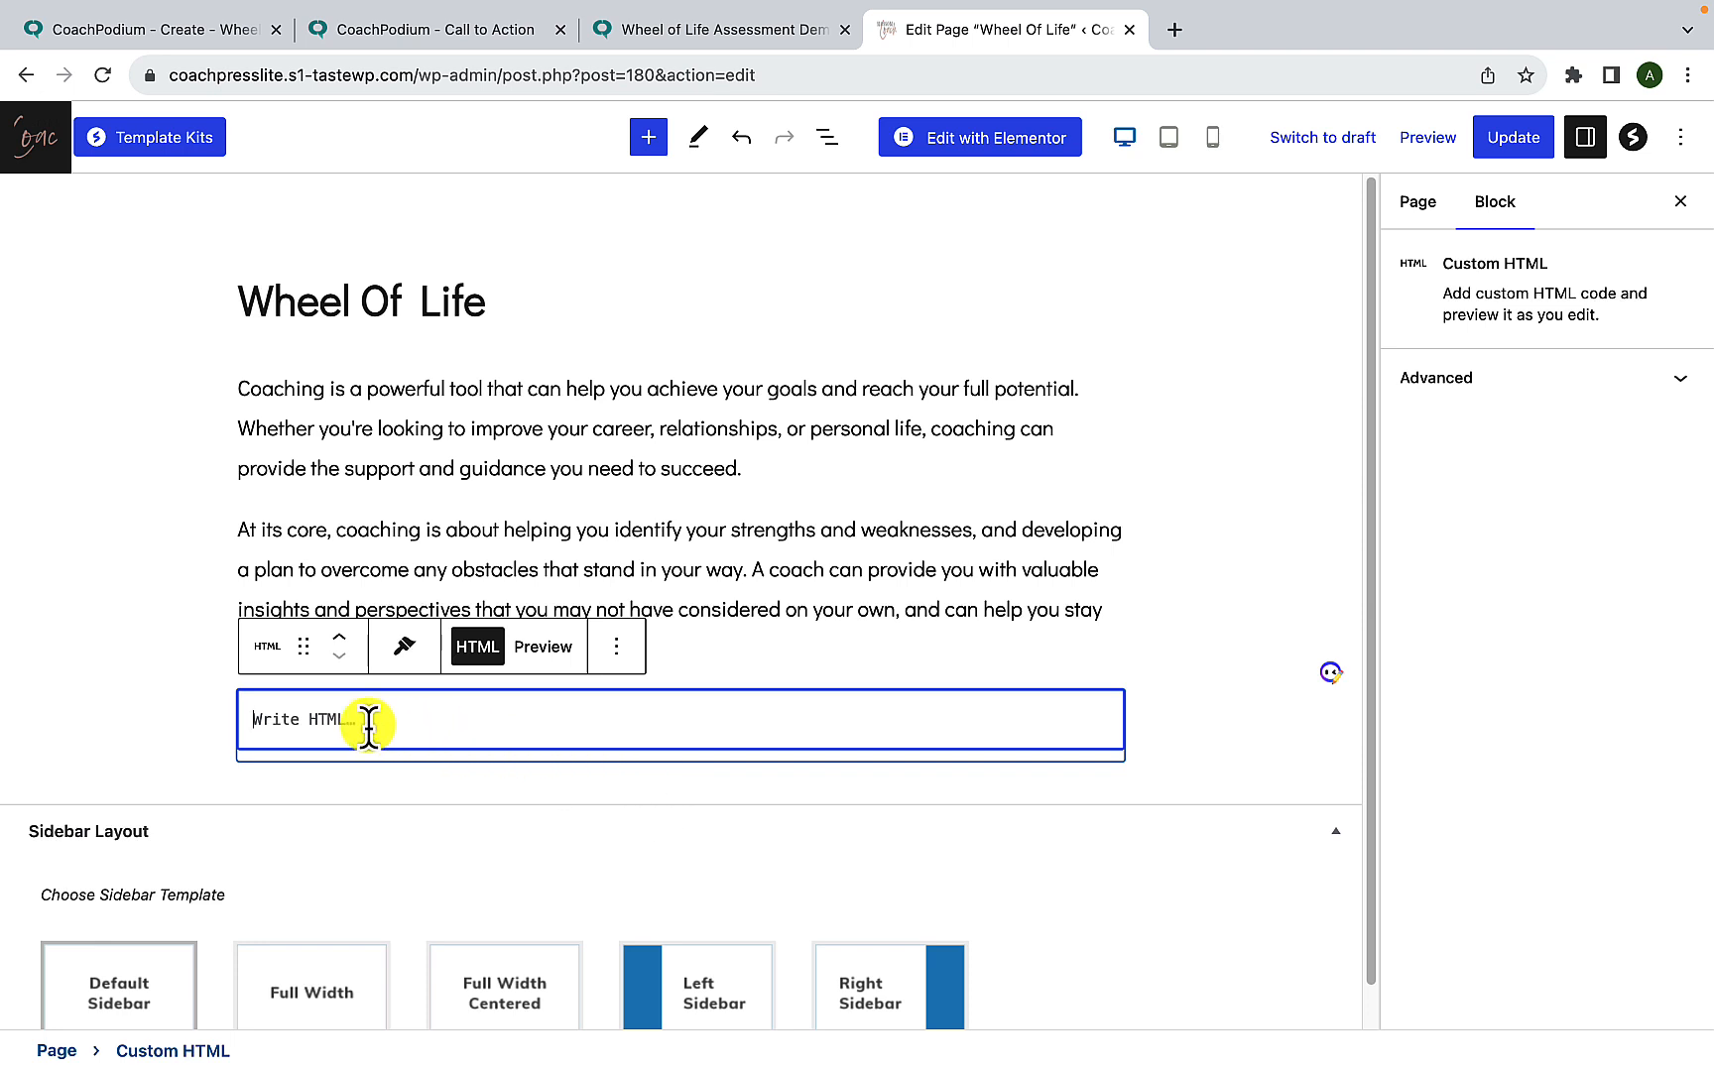
{"action": "key", "text": "ctrl+v"}
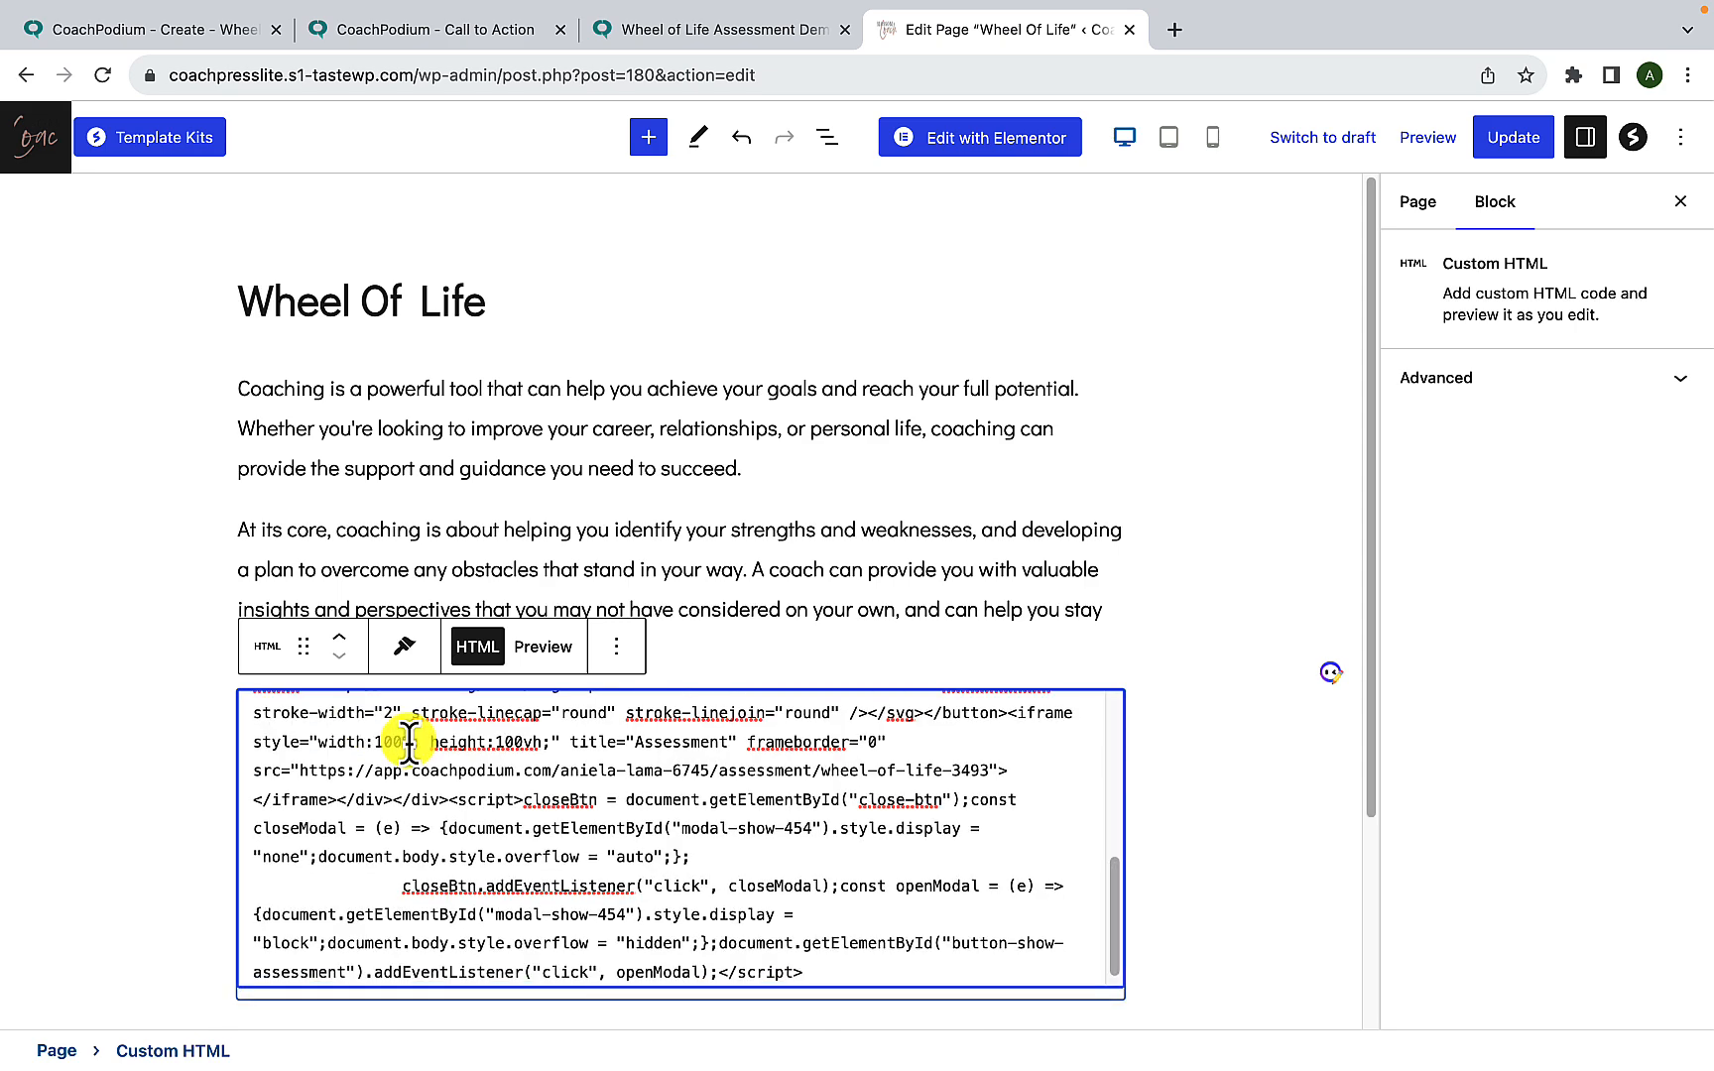
{"action": "left_click", "coordinate": [1224, 415]}
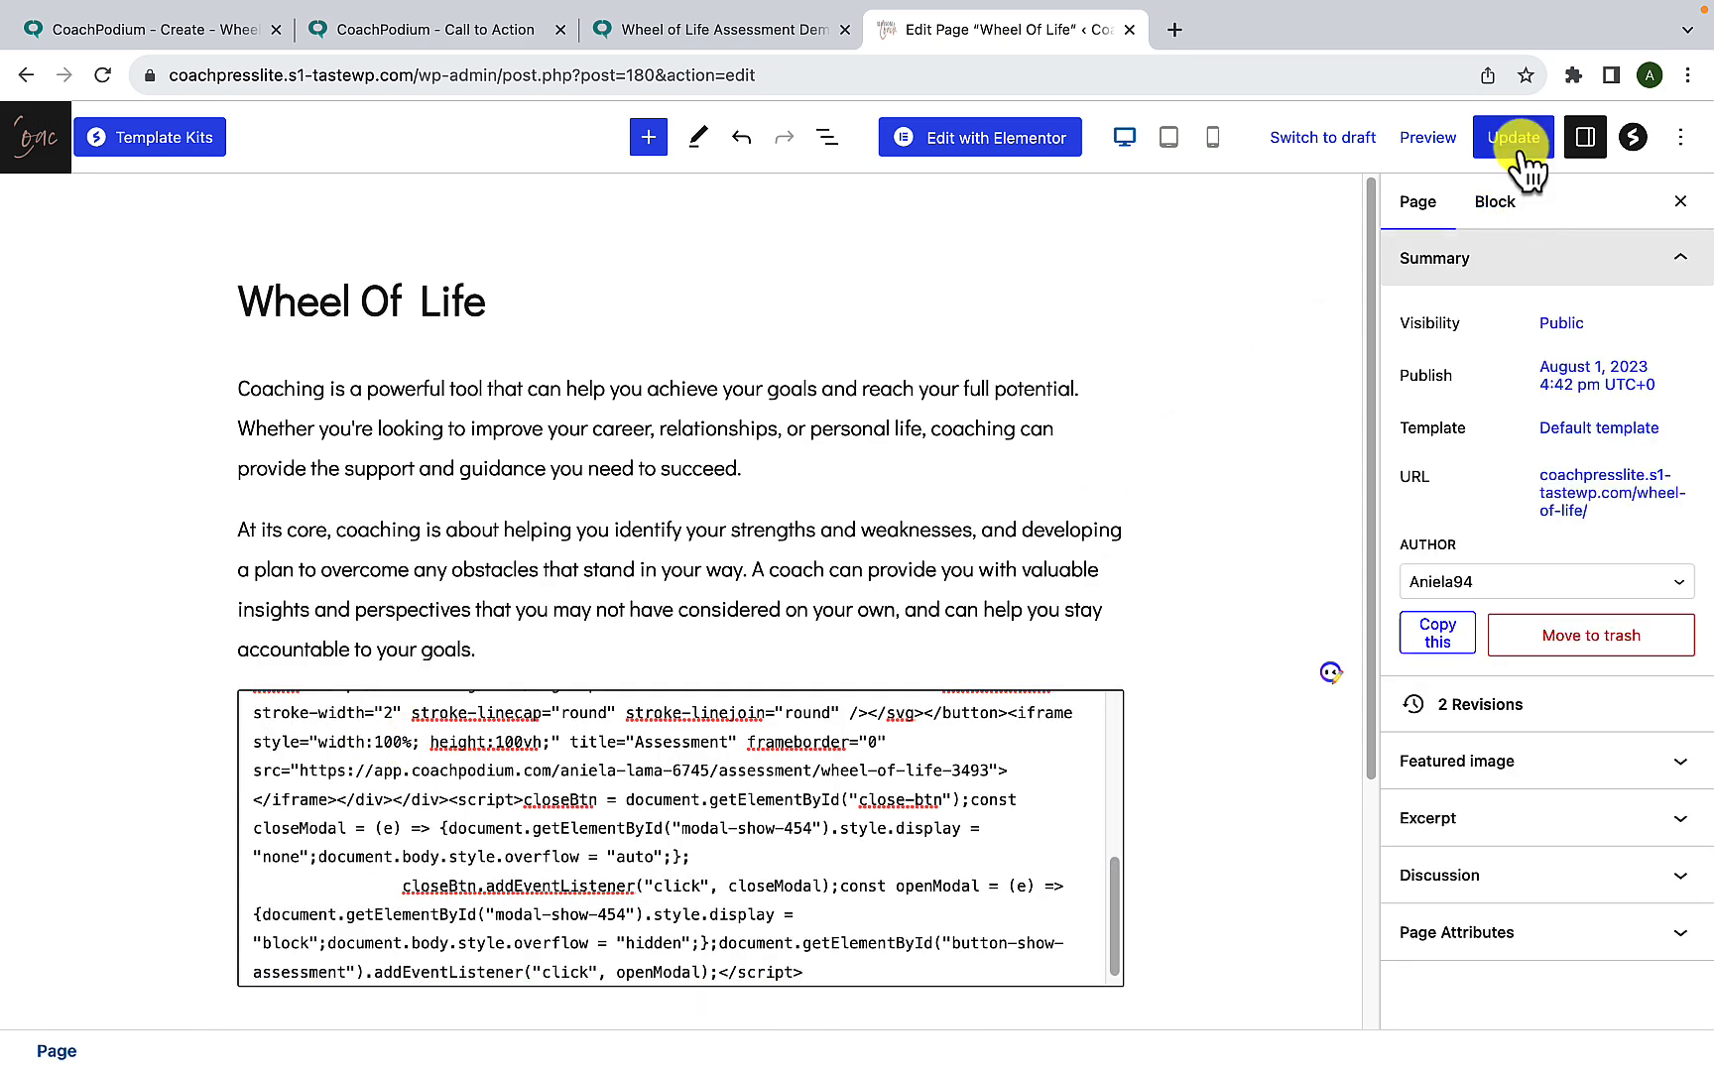
- Update the Wheel Of Life page and view the live page in a new tab
{"action": "left_click", "coordinate": [1520, 149]}
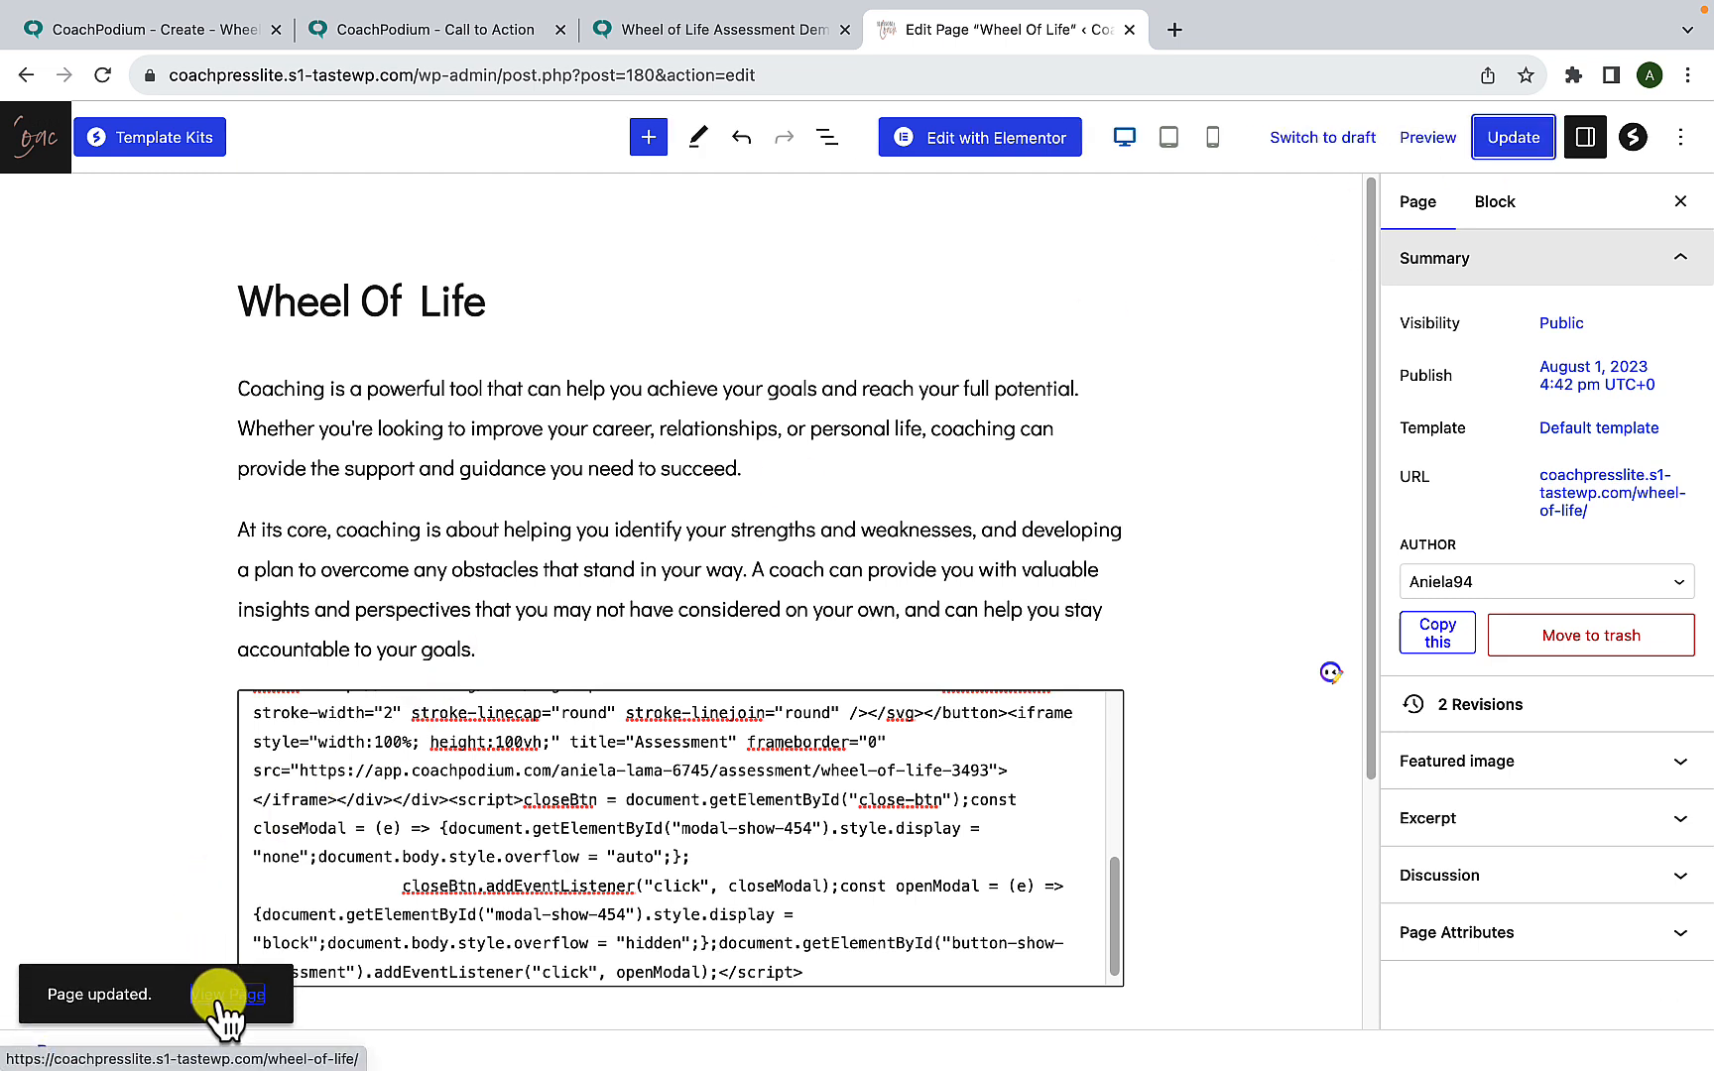
{"action": "right_click", "coordinate": [220, 1000]}
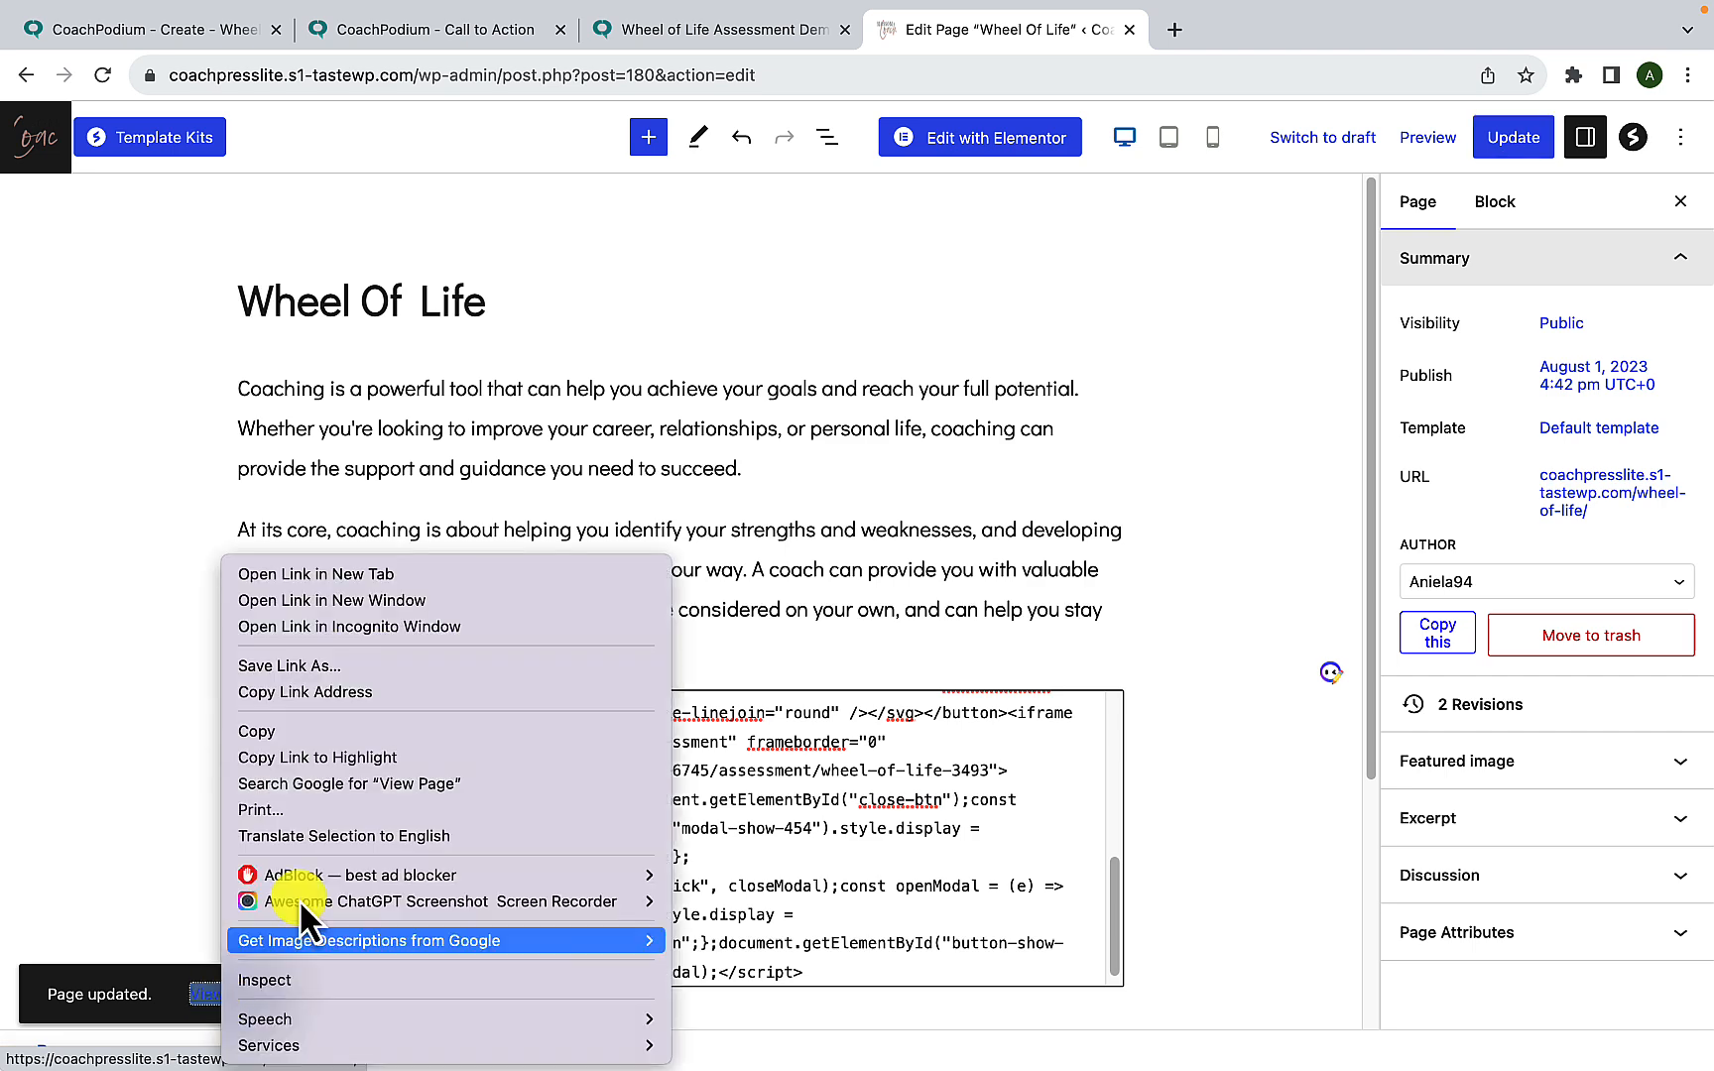
{"action": "left_click", "coordinate": [423, 581]}
{"action": "left_click", "coordinate": [1249, 45]}
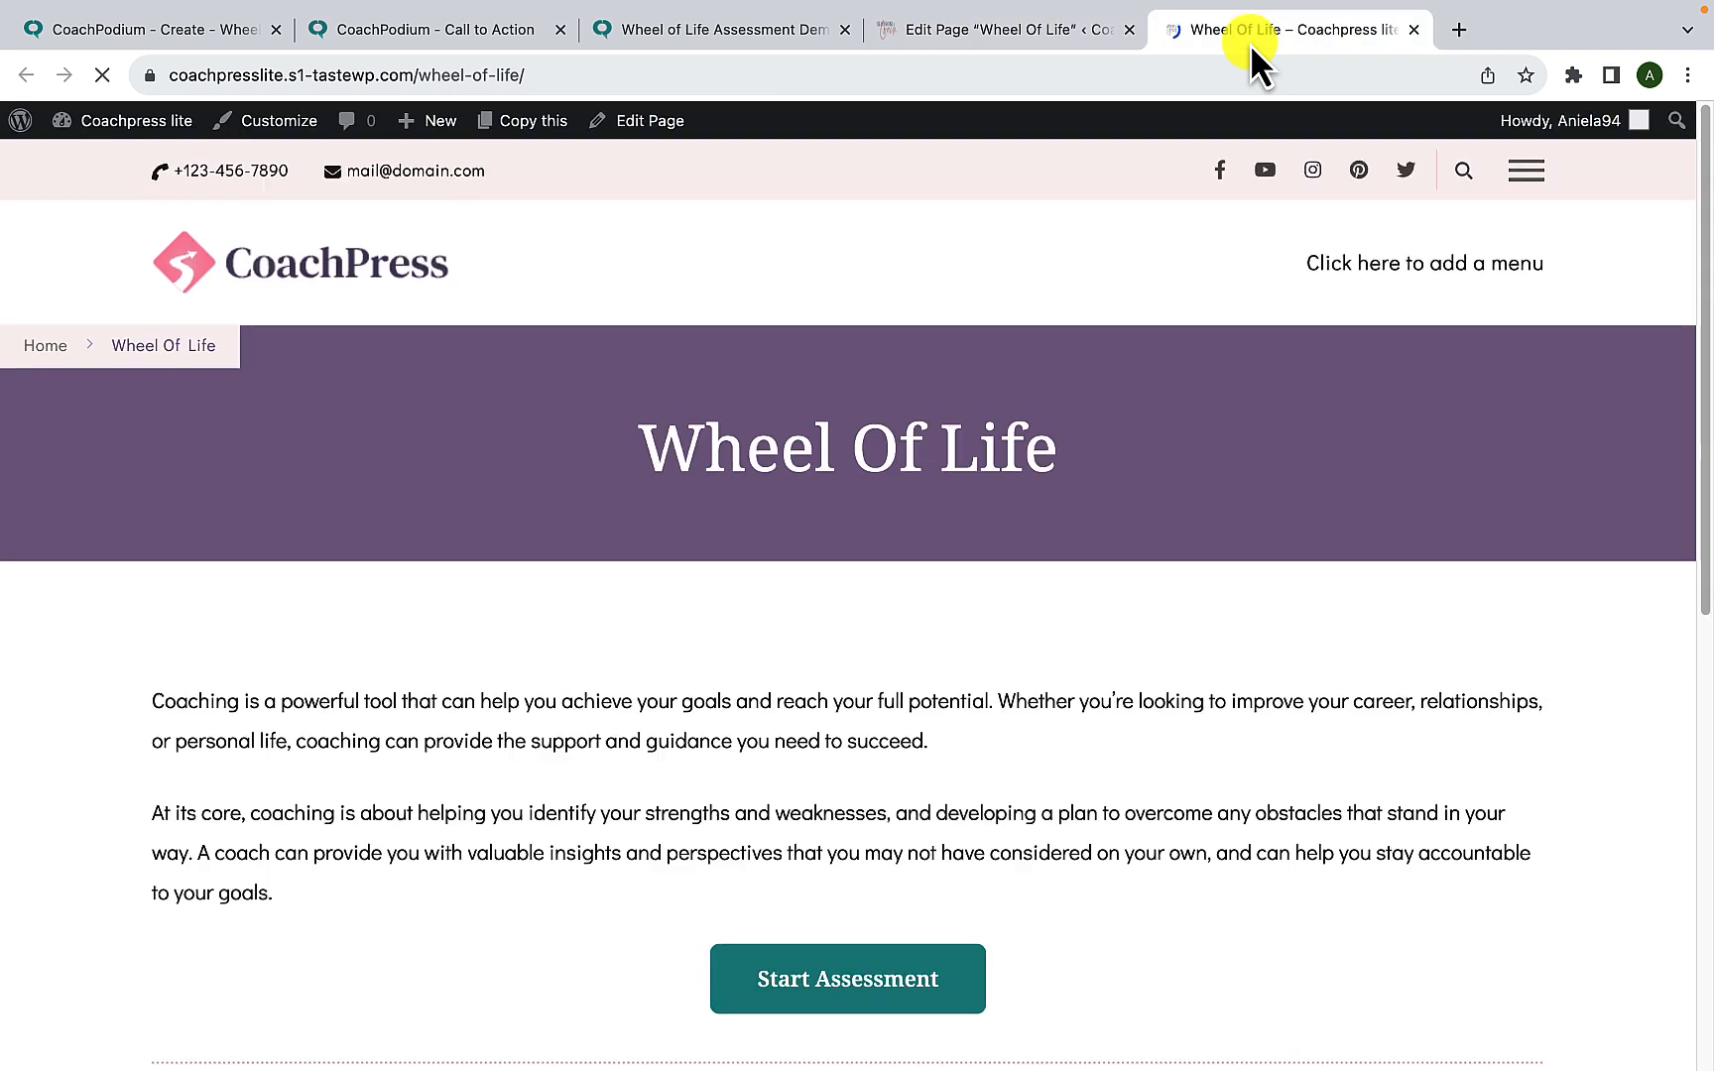
- Open the embedded assessment pop-up on the live page and start the assessment to test it
{"action": "scroll", "coordinate": [969, 626], "scroll_direction": "down", "scroll_amount": 2}
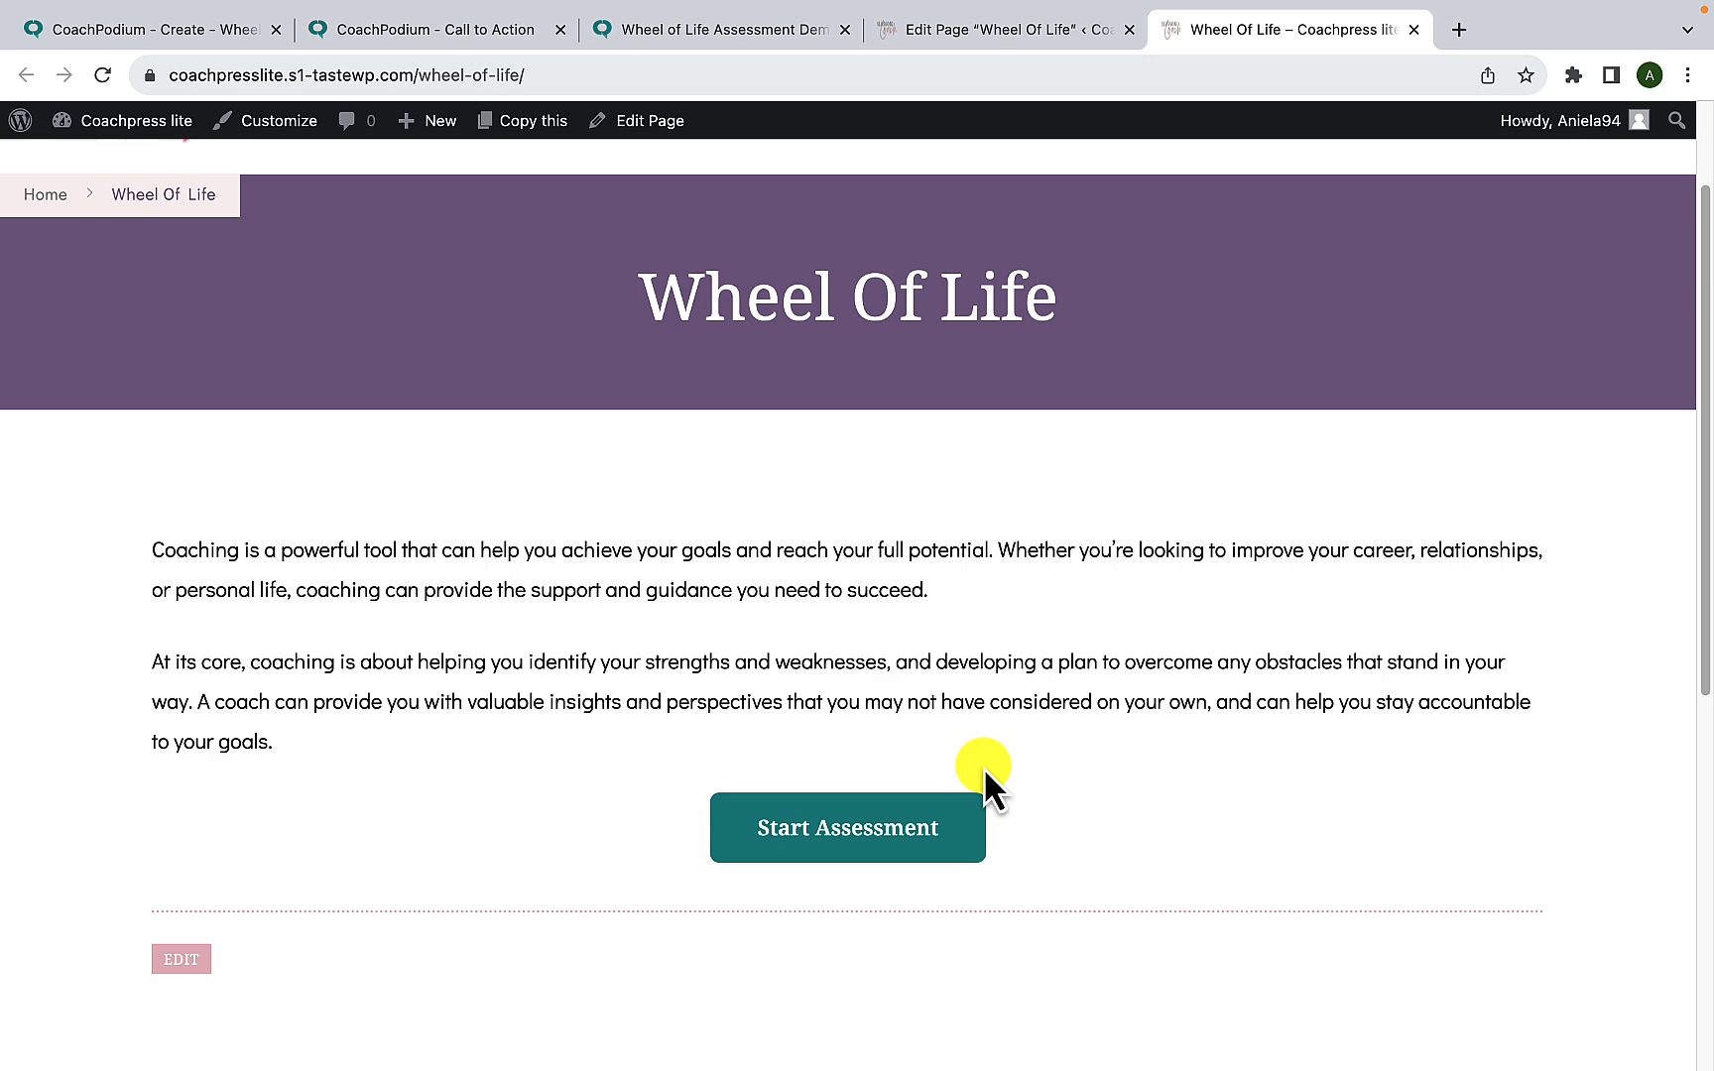
{"action": "left_click", "coordinate": [857, 832]}
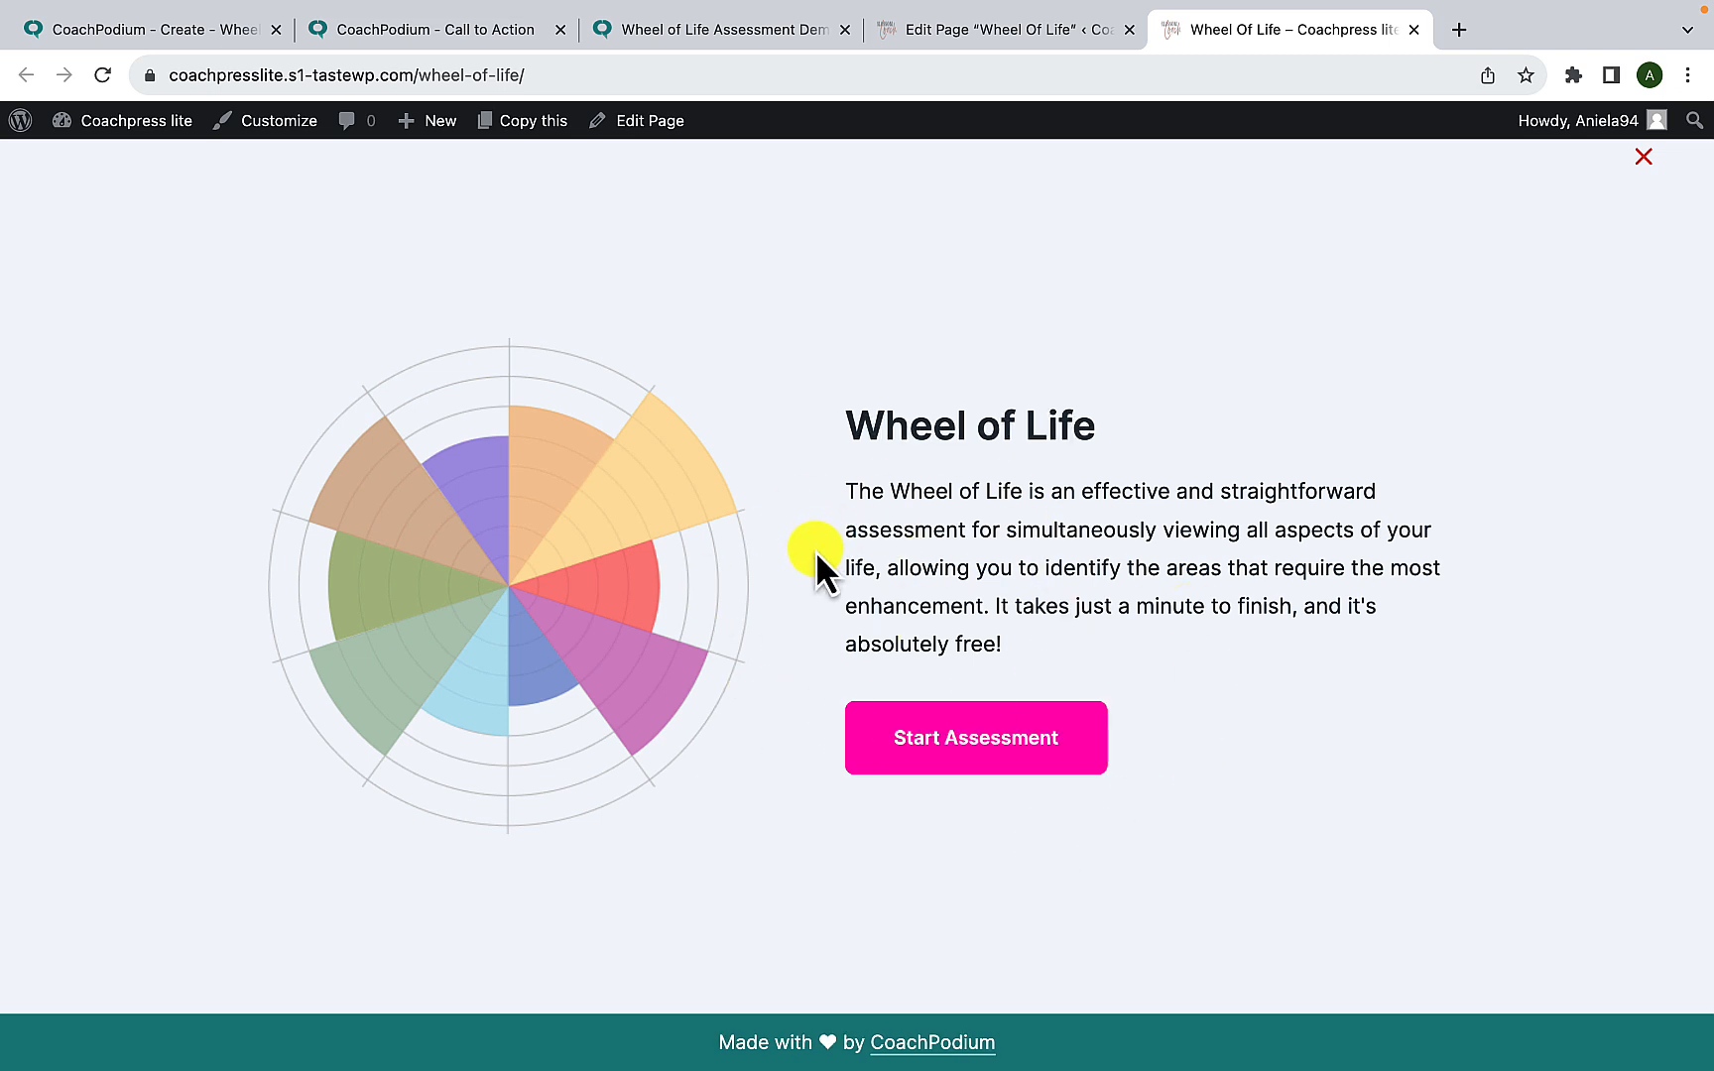
{"action": "left_click", "coordinate": [945, 758]}
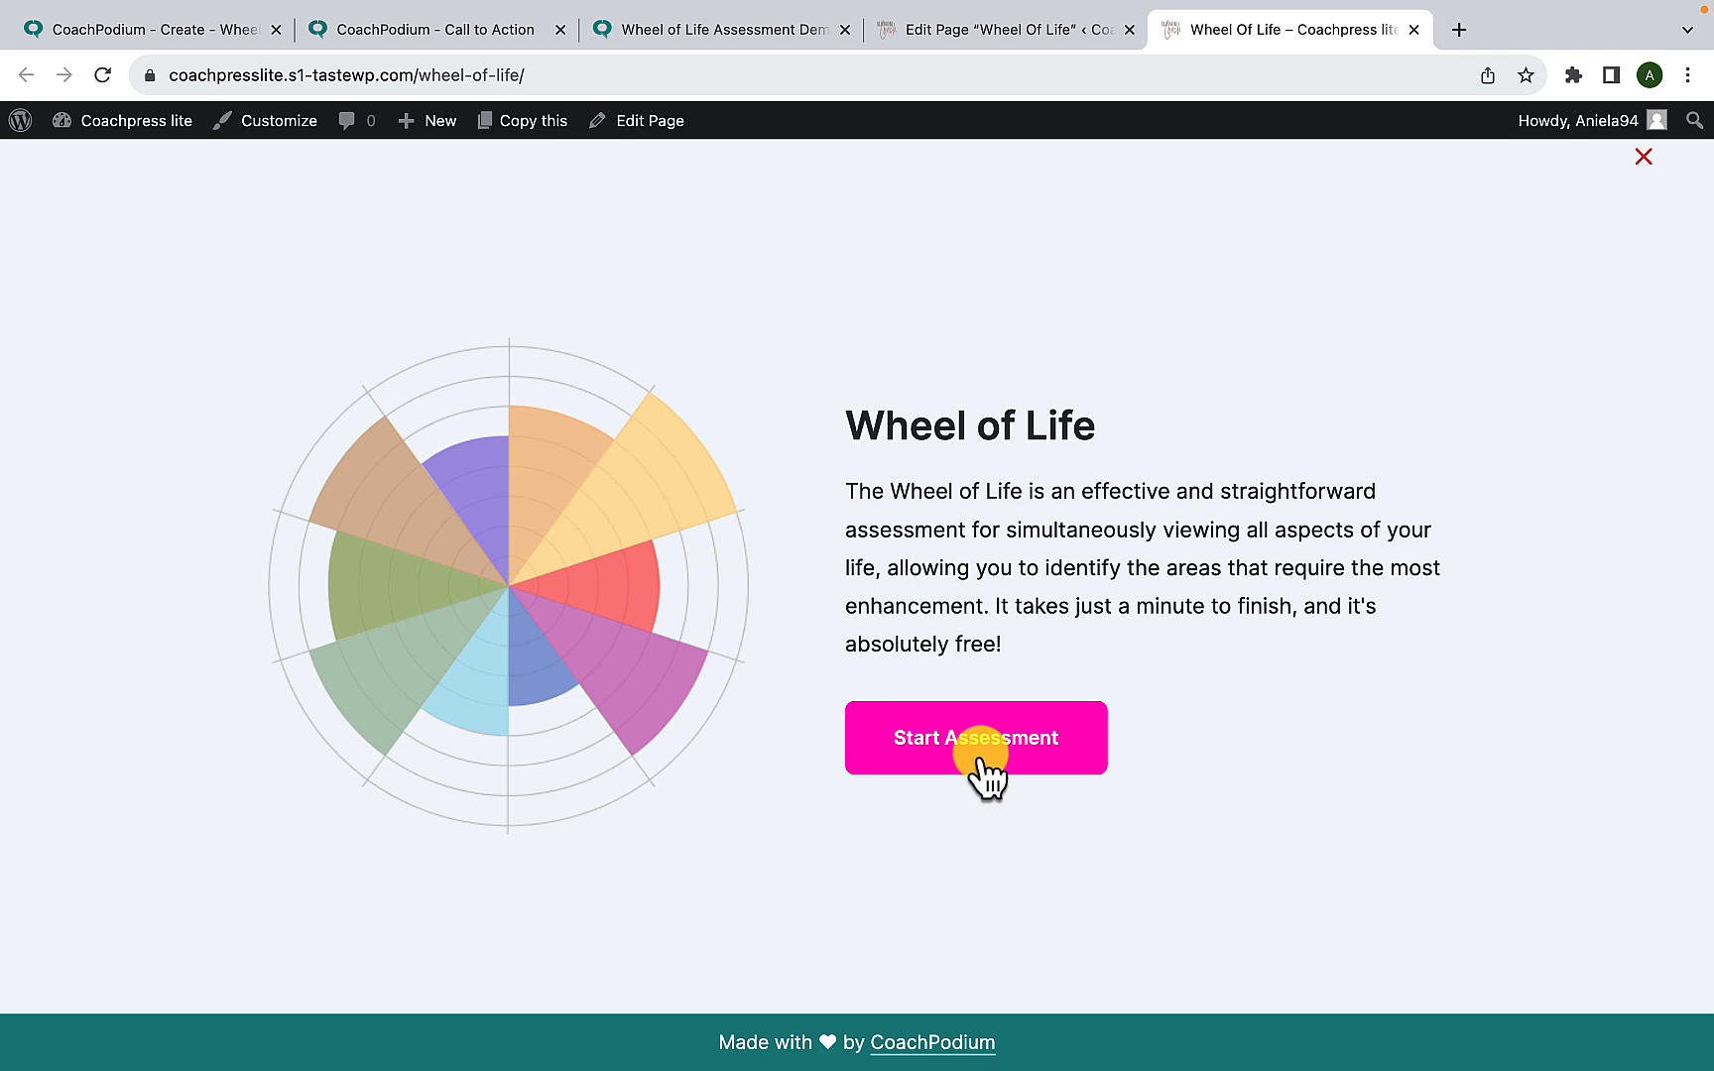
{"action": "left_click", "coordinate": [985, 777]}
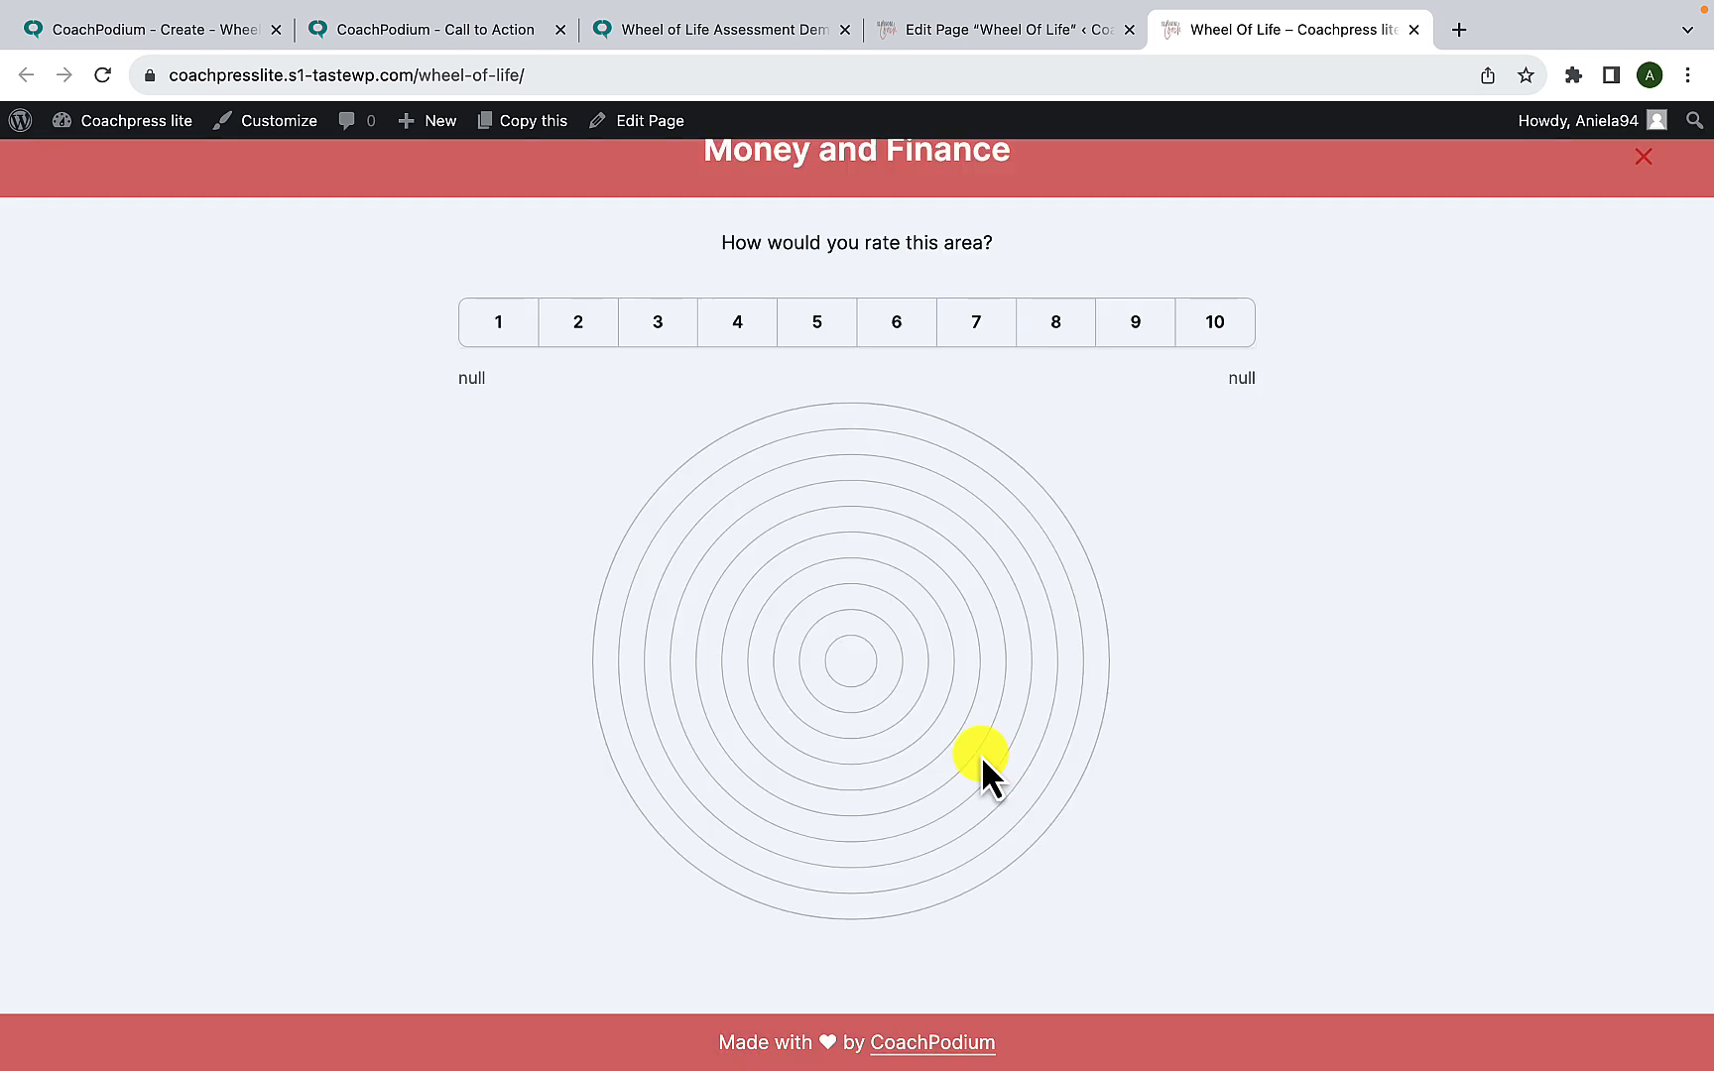
- Complete the pop-up assessment by rating its nine areas 6, 8, 9, 10, 7, 8, 9, 7 and 8 in order, and close the pop-up
{"action": "left_click", "coordinate": [878, 342]}
{"action": "left_click", "coordinate": [1057, 342]}
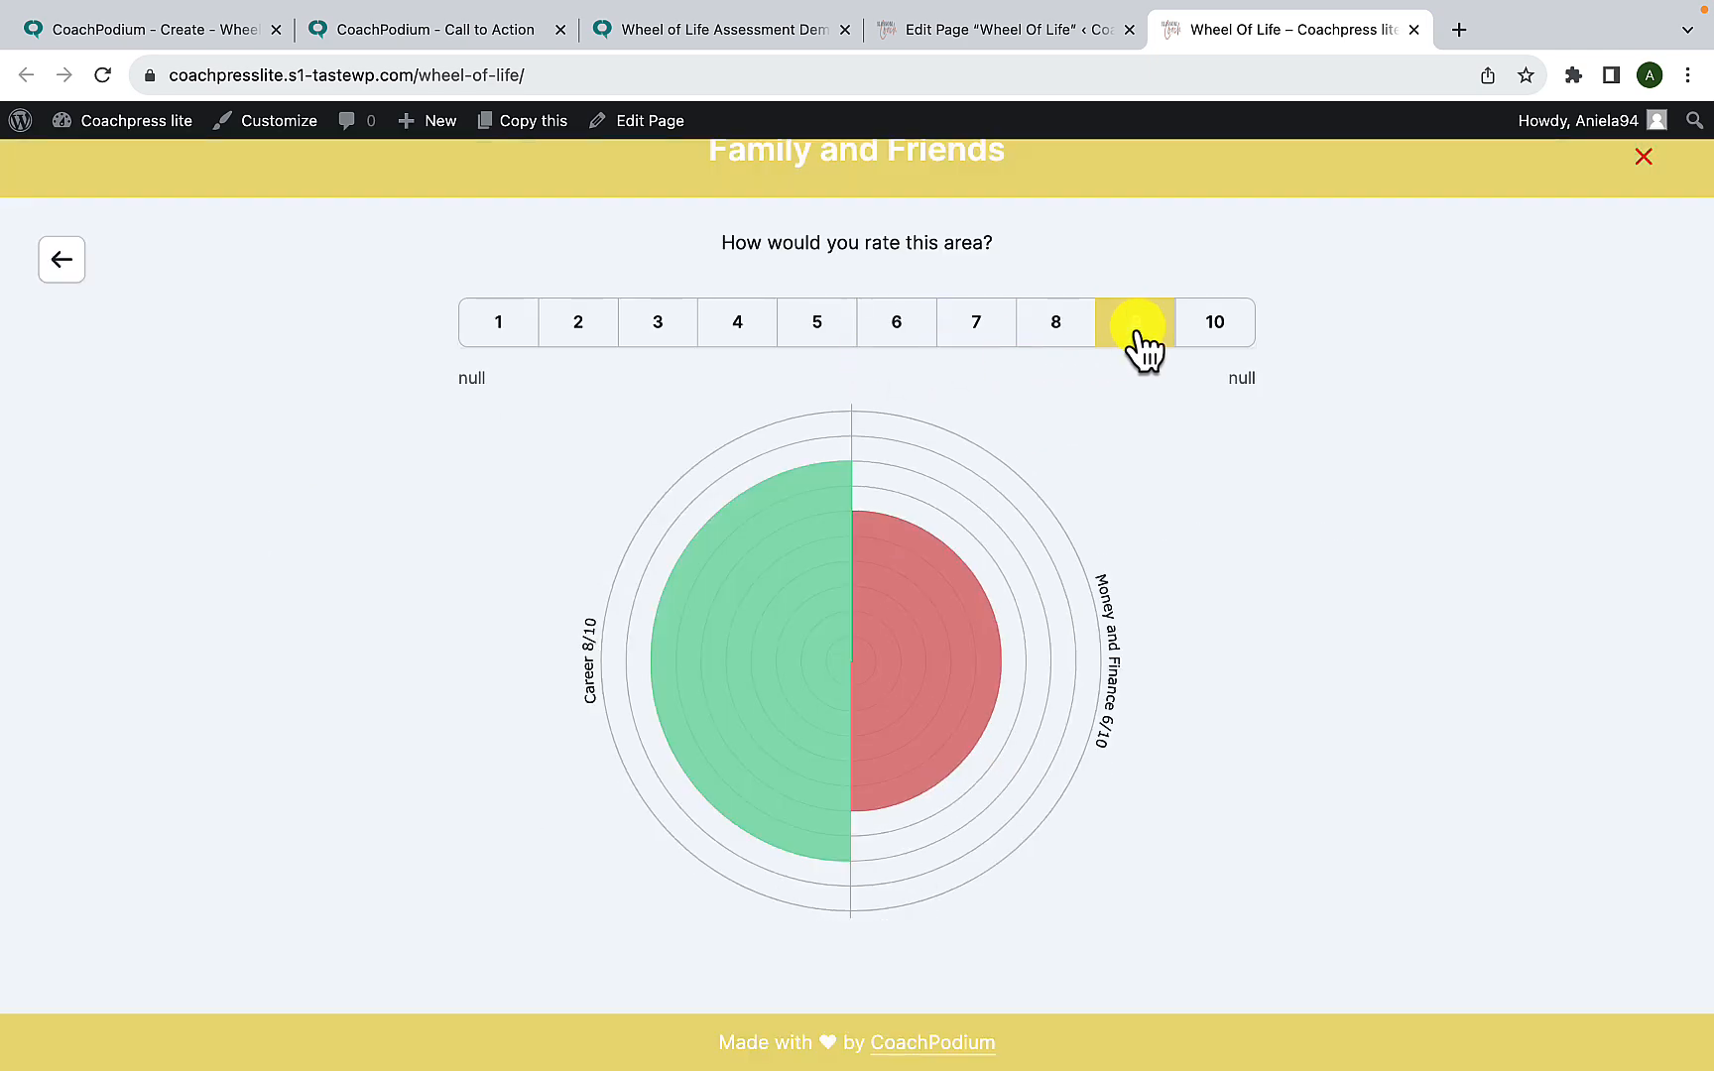
{"action": "left_click", "coordinate": [1135, 350]}
{"action": "left_click", "coordinate": [1212, 332]}
{"action": "left_click", "coordinate": [958, 337]}
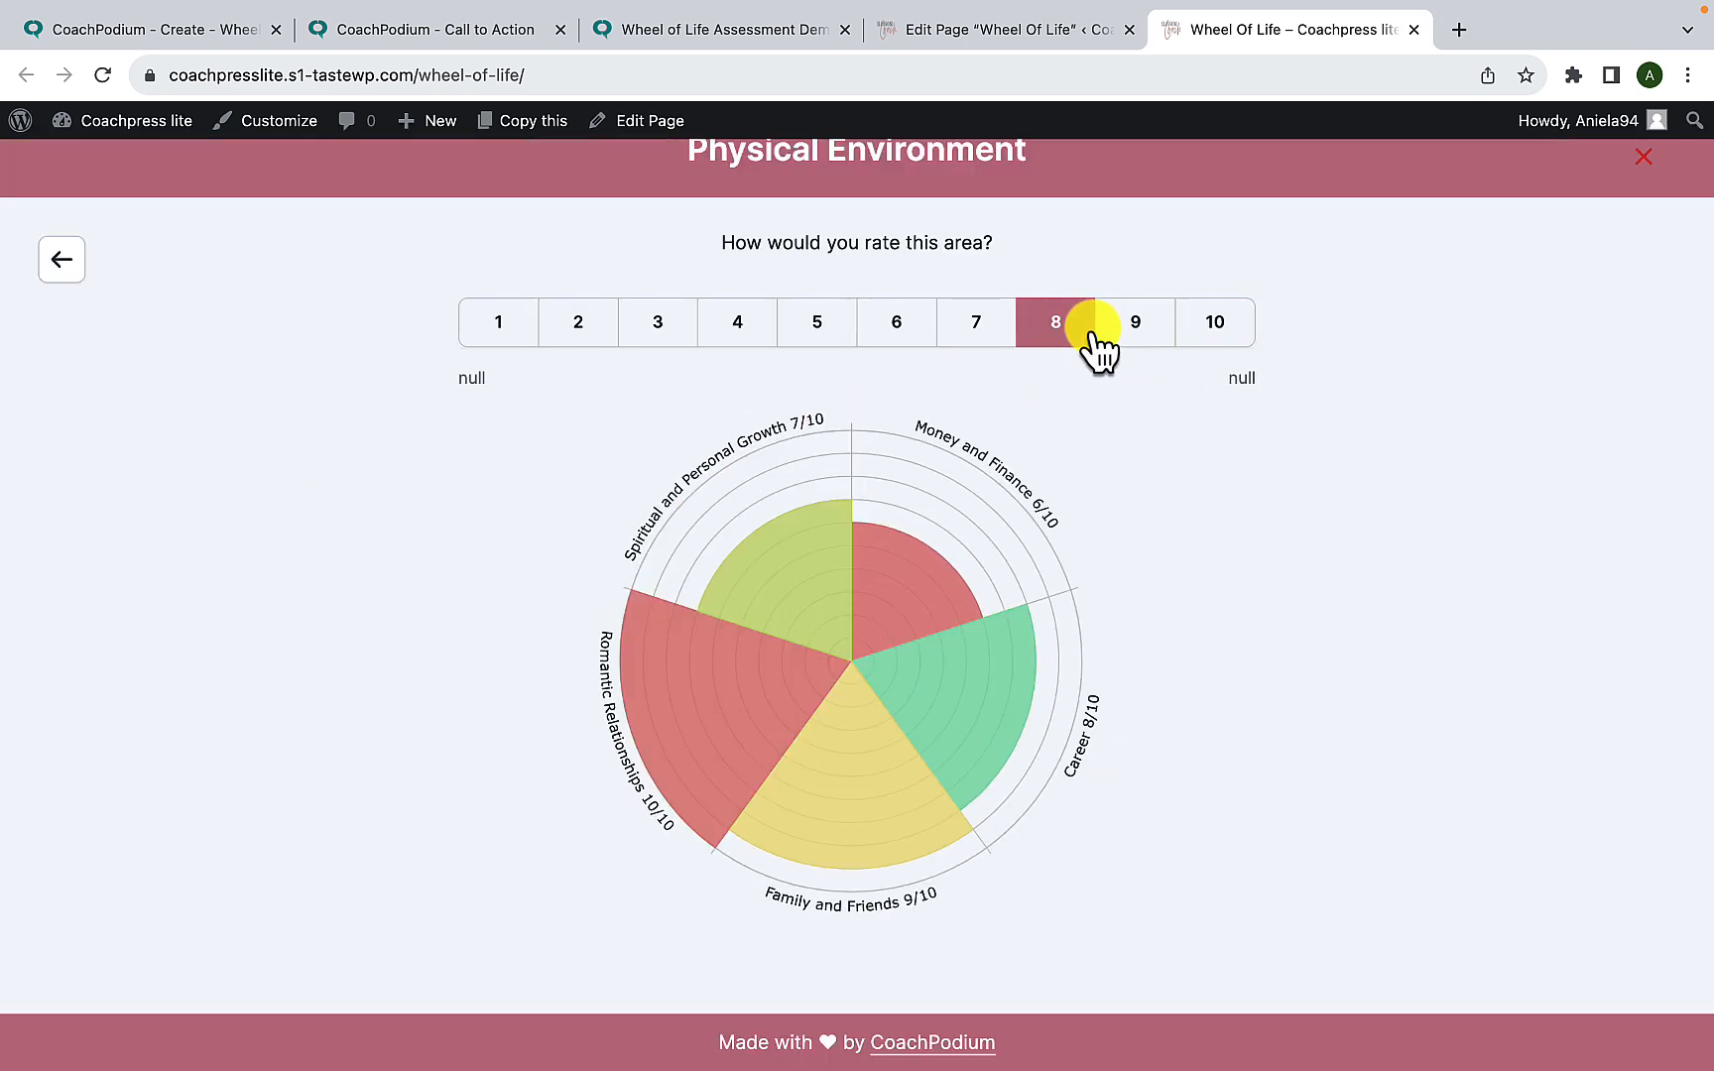
{"action": "left_click", "coordinate": [1094, 342]}
{"action": "left_click", "coordinate": [1137, 340]}
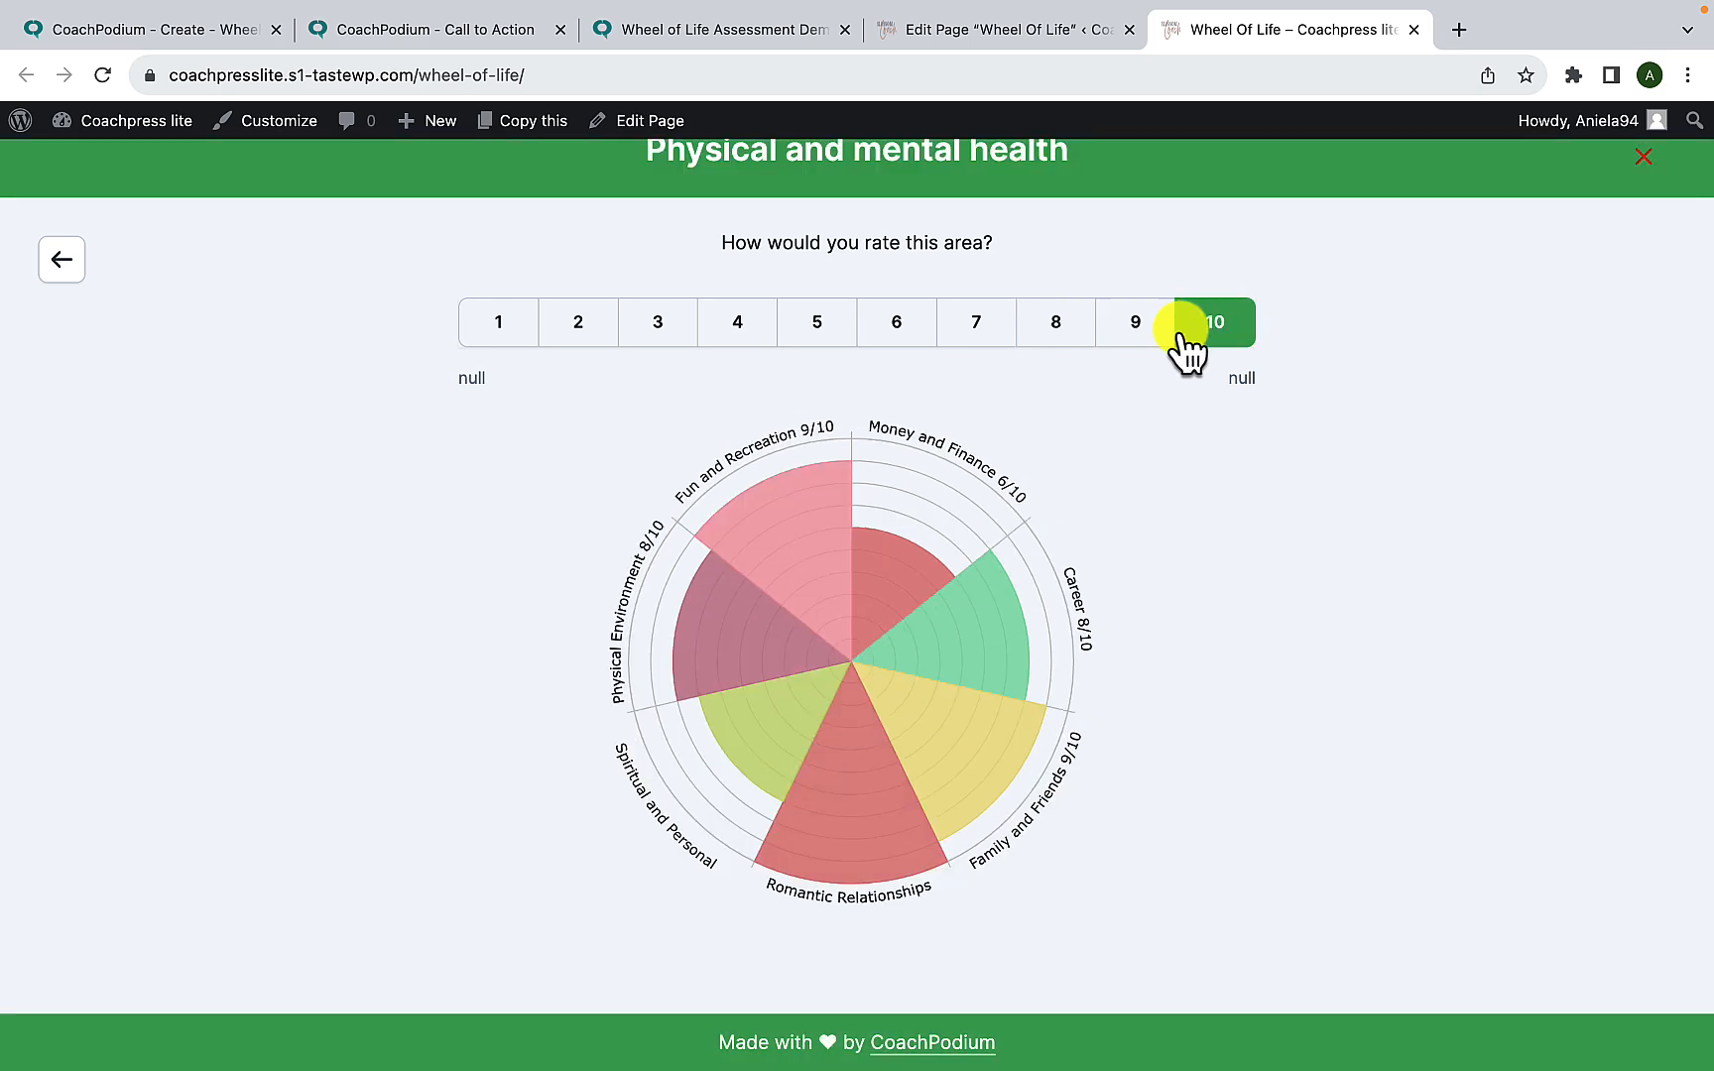
{"action": "left_click", "coordinate": [1004, 337]}
{"action": "left_click", "coordinate": [1051, 333]}
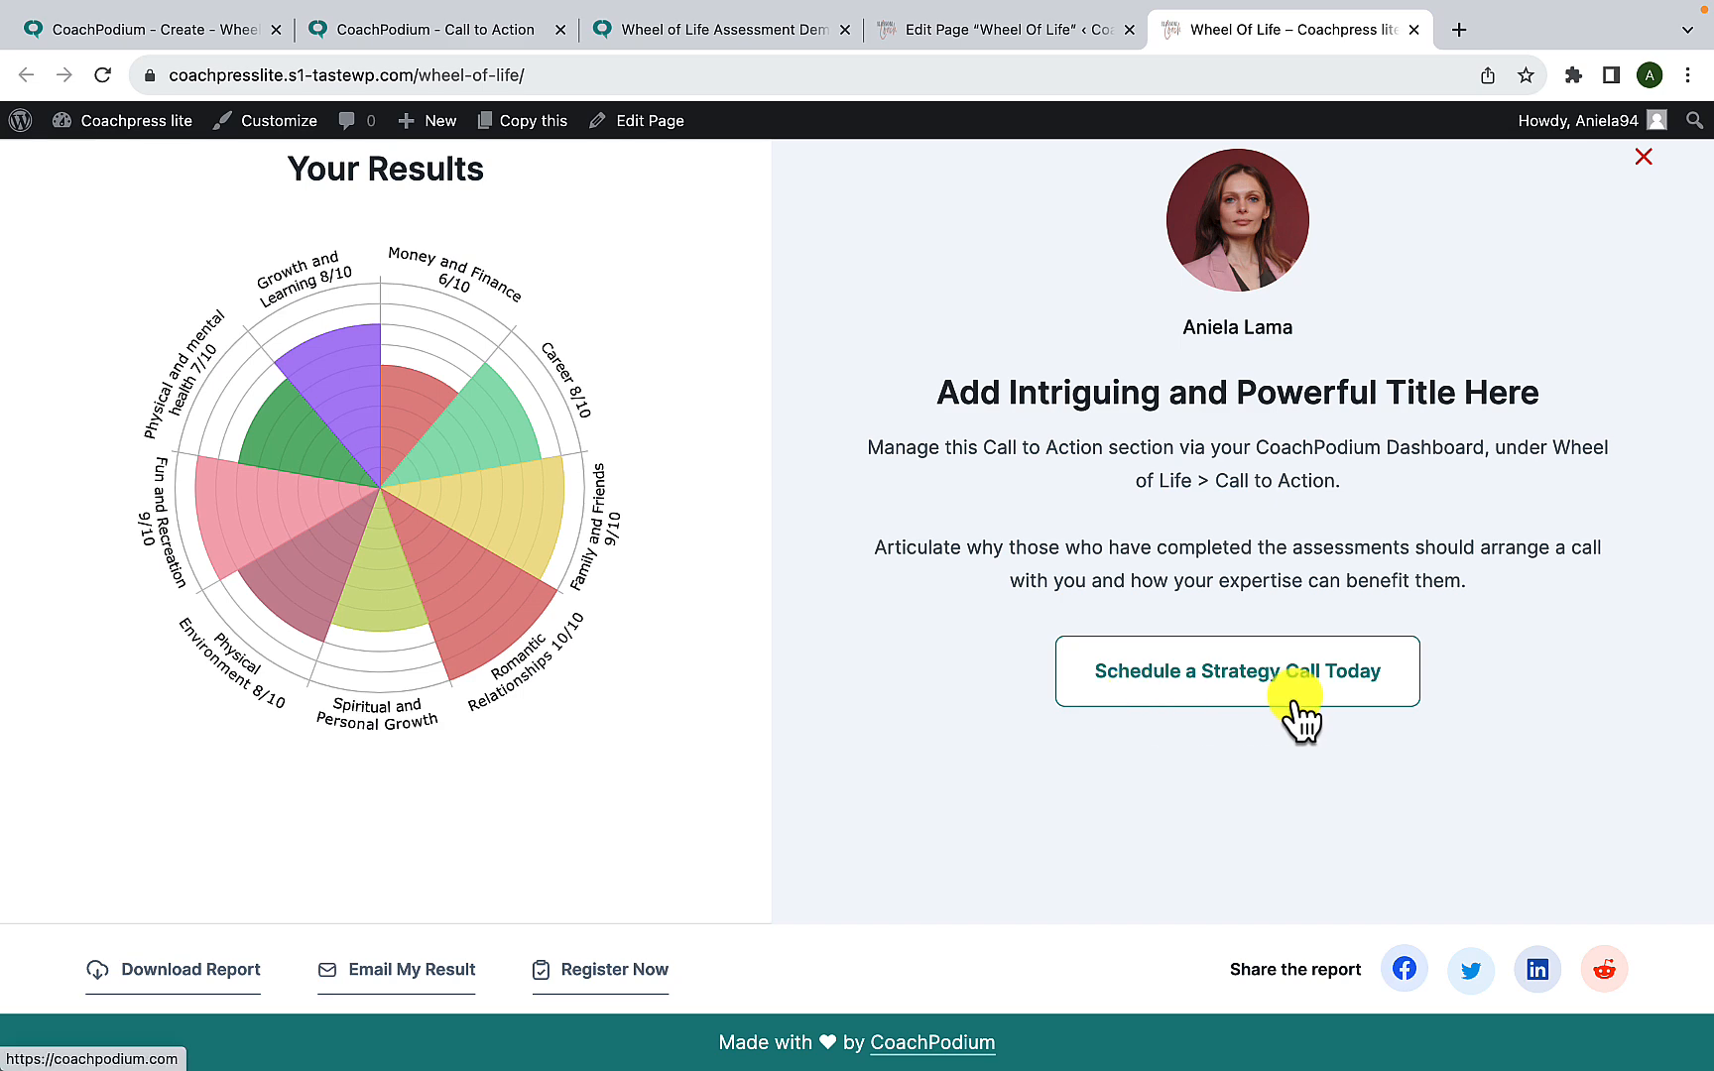
{"action": "left_click", "coordinate": [1643, 157]}
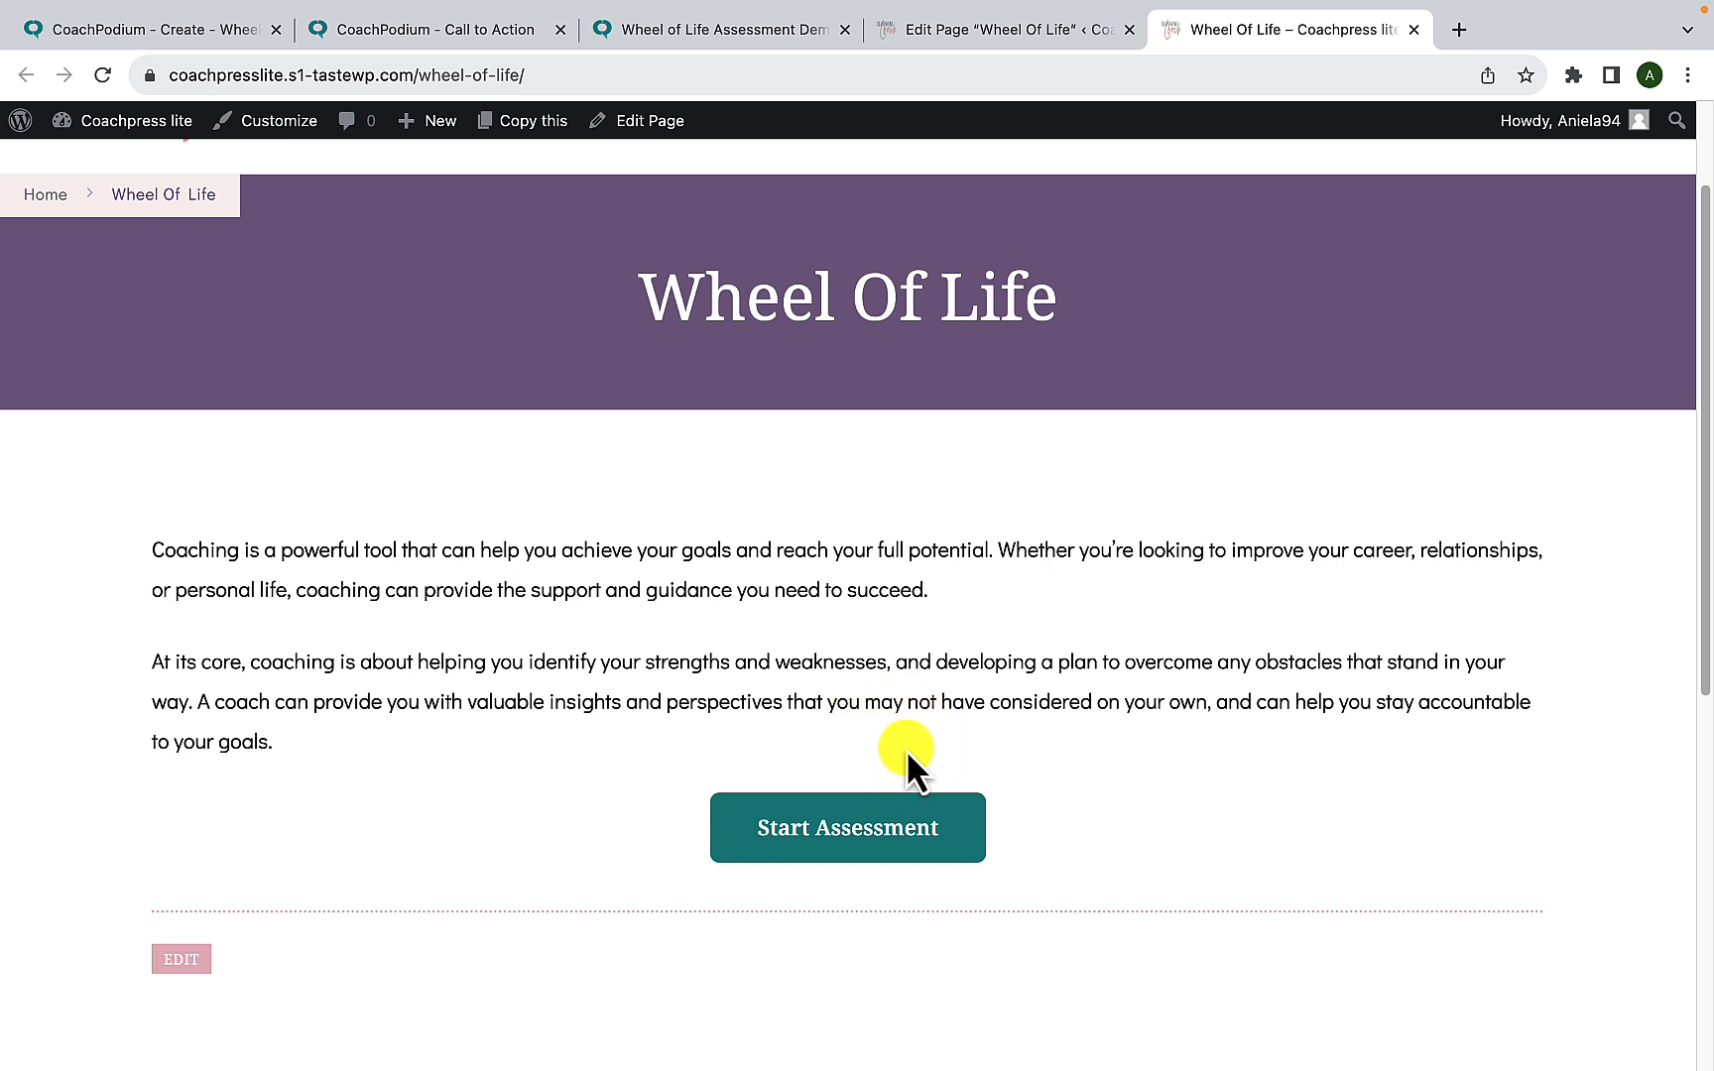
- Return to the published Wheel of Life's sharing options in CoachPodium and copy the inline embed code
{"action": "left_click", "coordinate": [193, 43]}
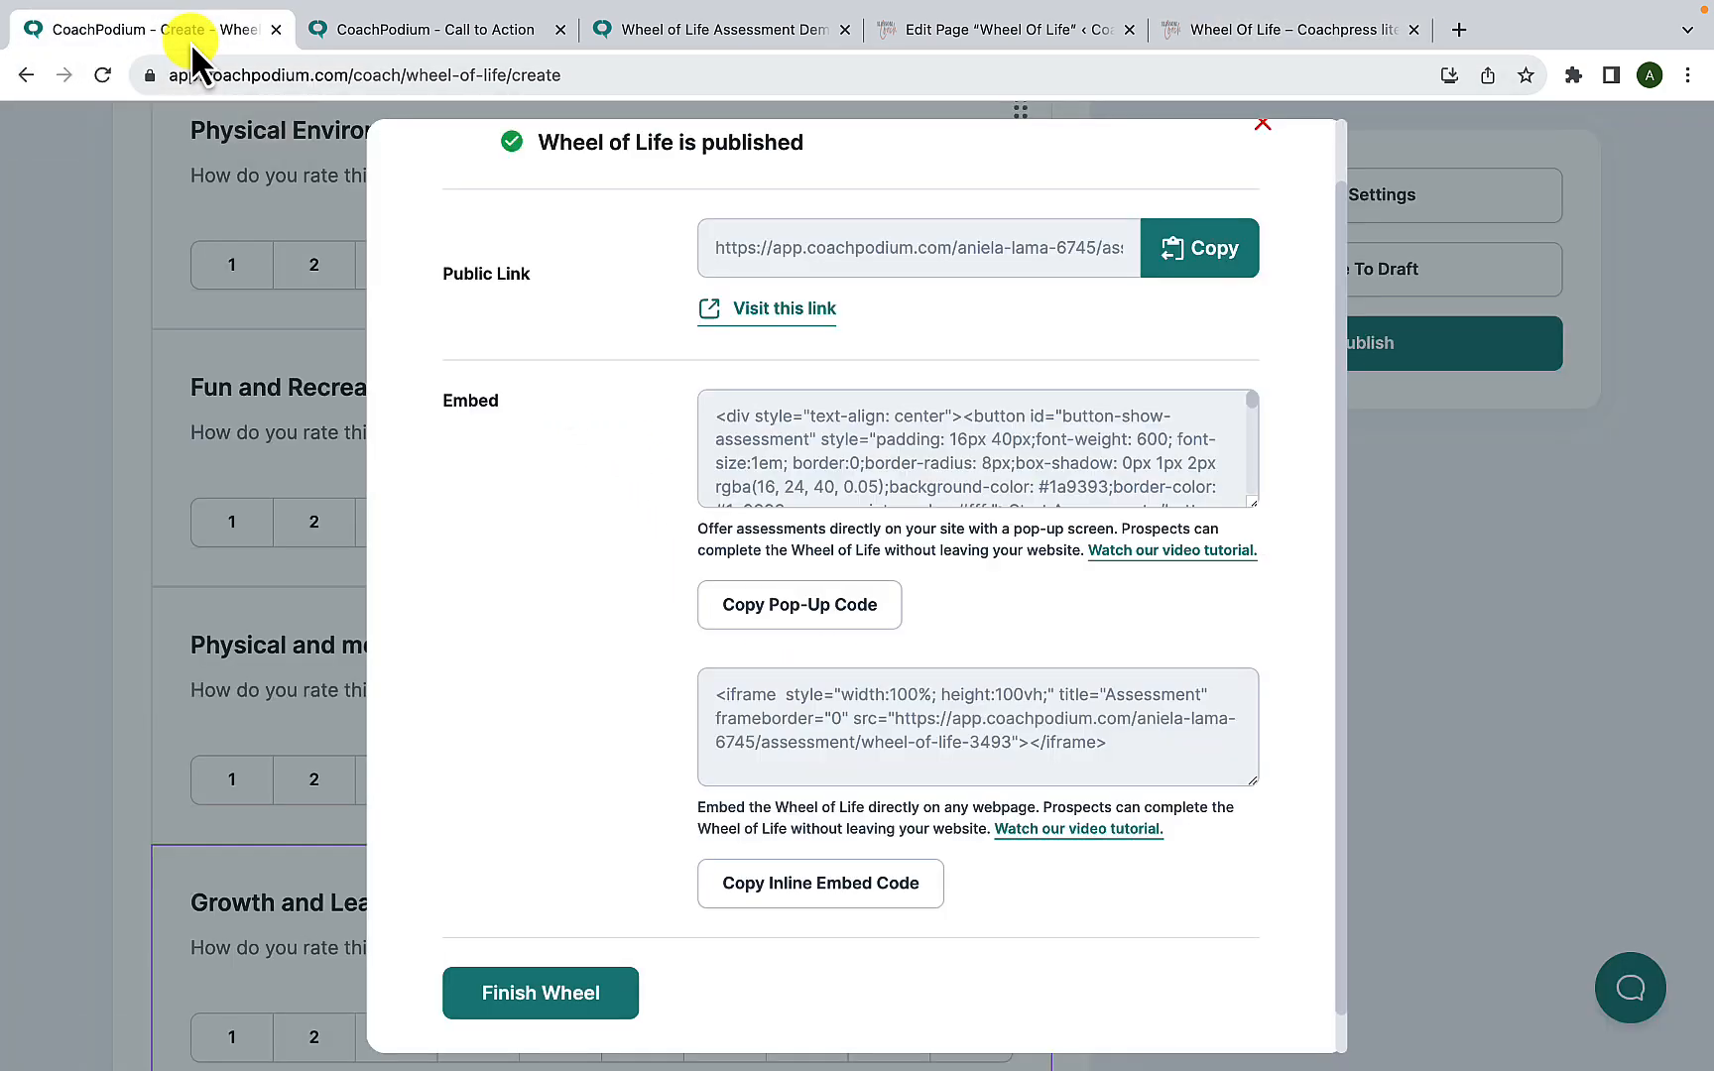
{"action": "scroll", "coordinate": [598, 739], "scroll_direction": "down", "scroll_amount": 1}
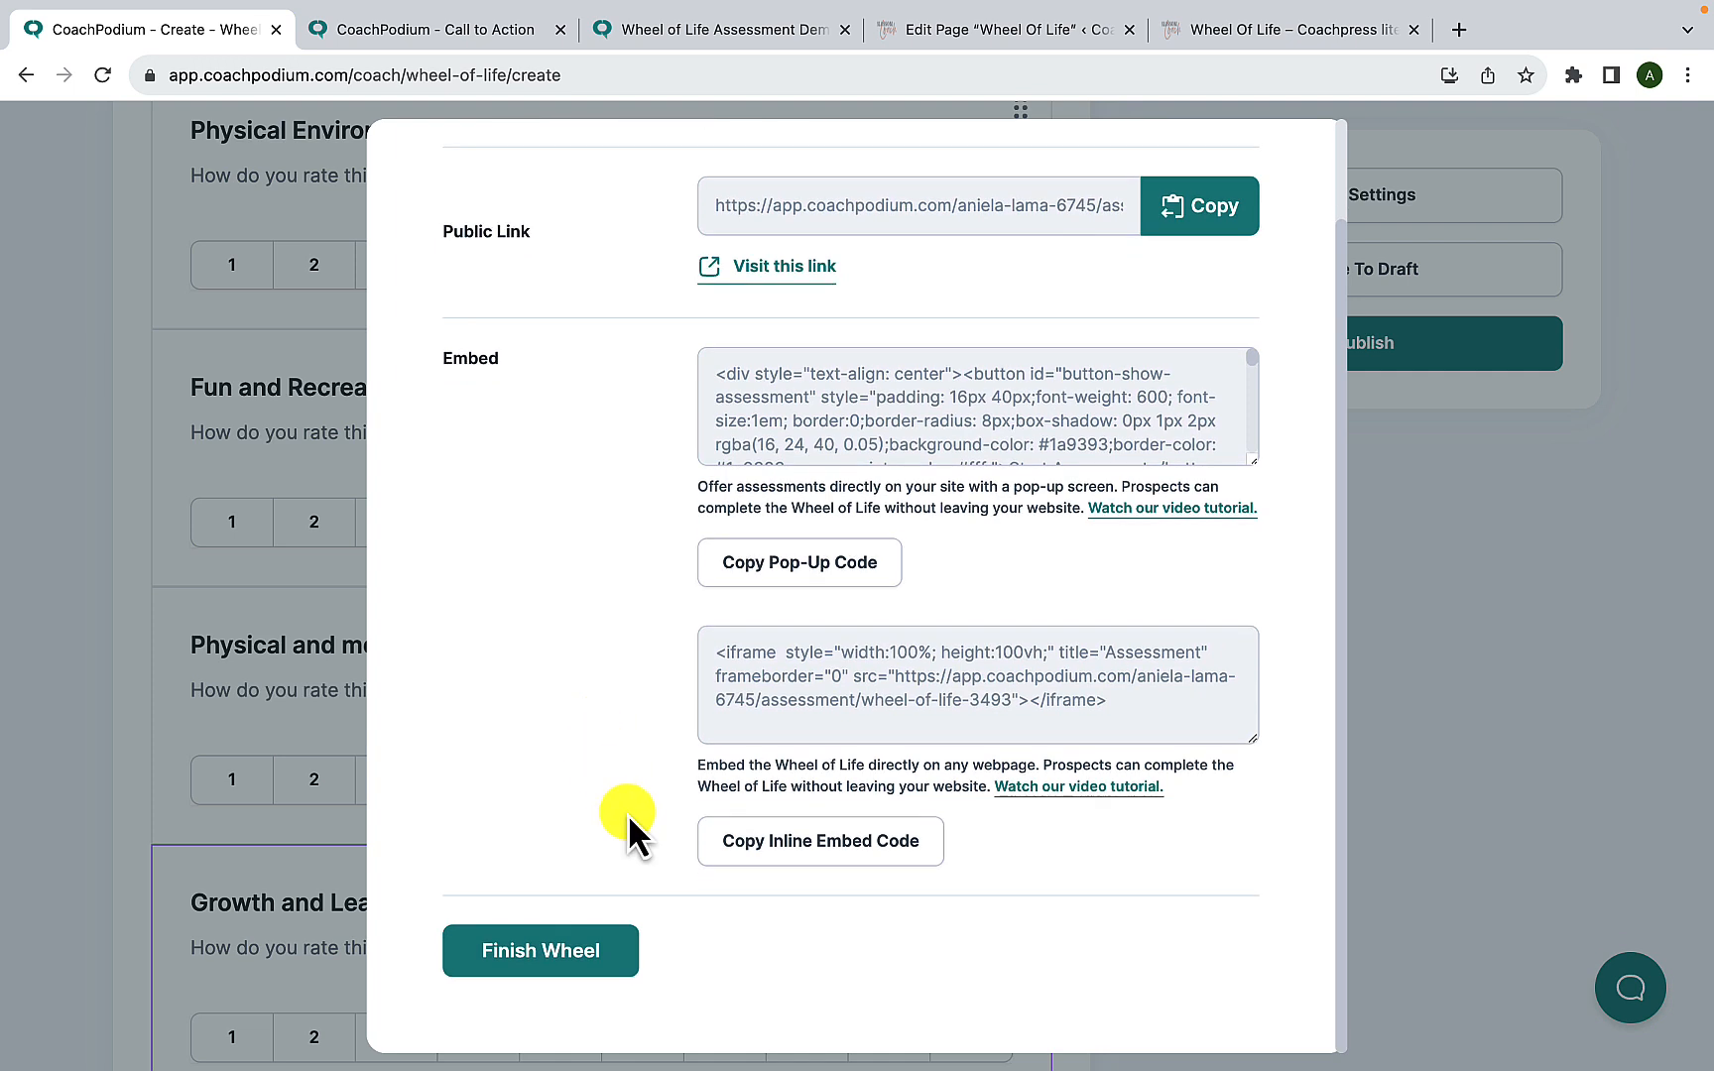
{"action": "left_click", "coordinate": [883, 859]}
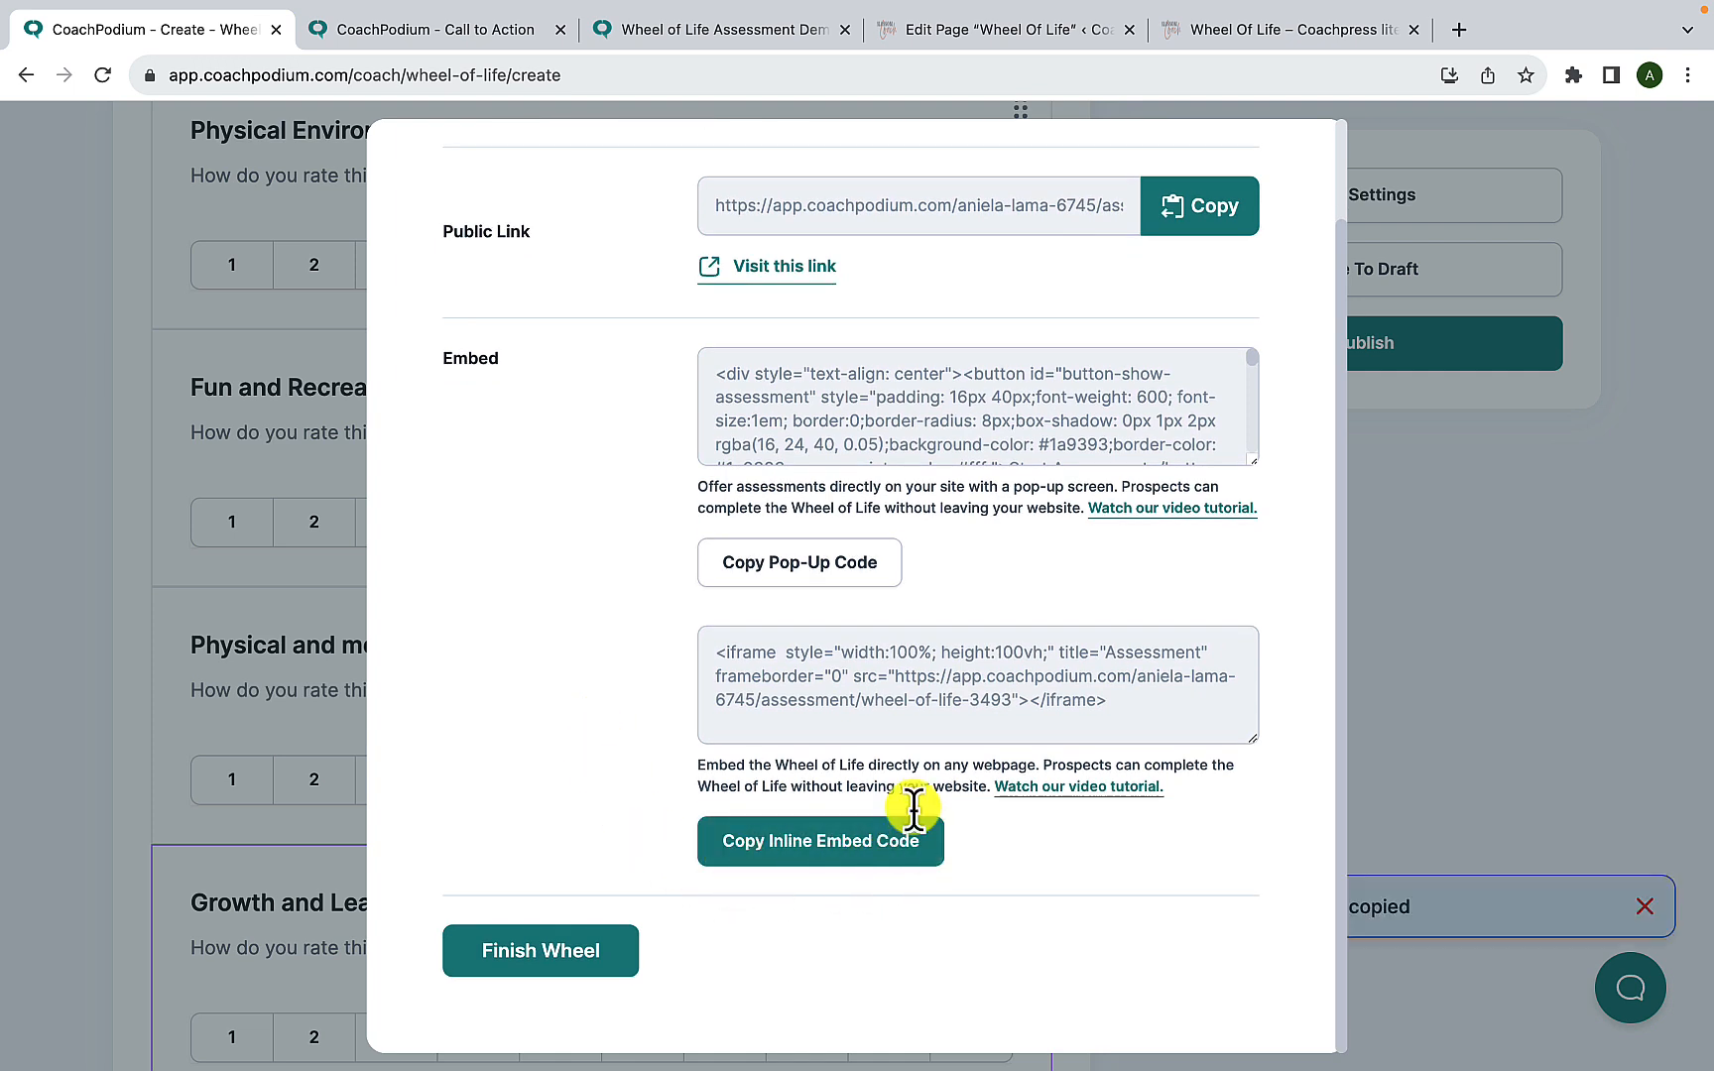
- In the WordPress page editor, add a Custom HTML block below the pop-up code block and paste the inline embed code into it
{"action": "left_click", "coordinate": [1024, 45]}
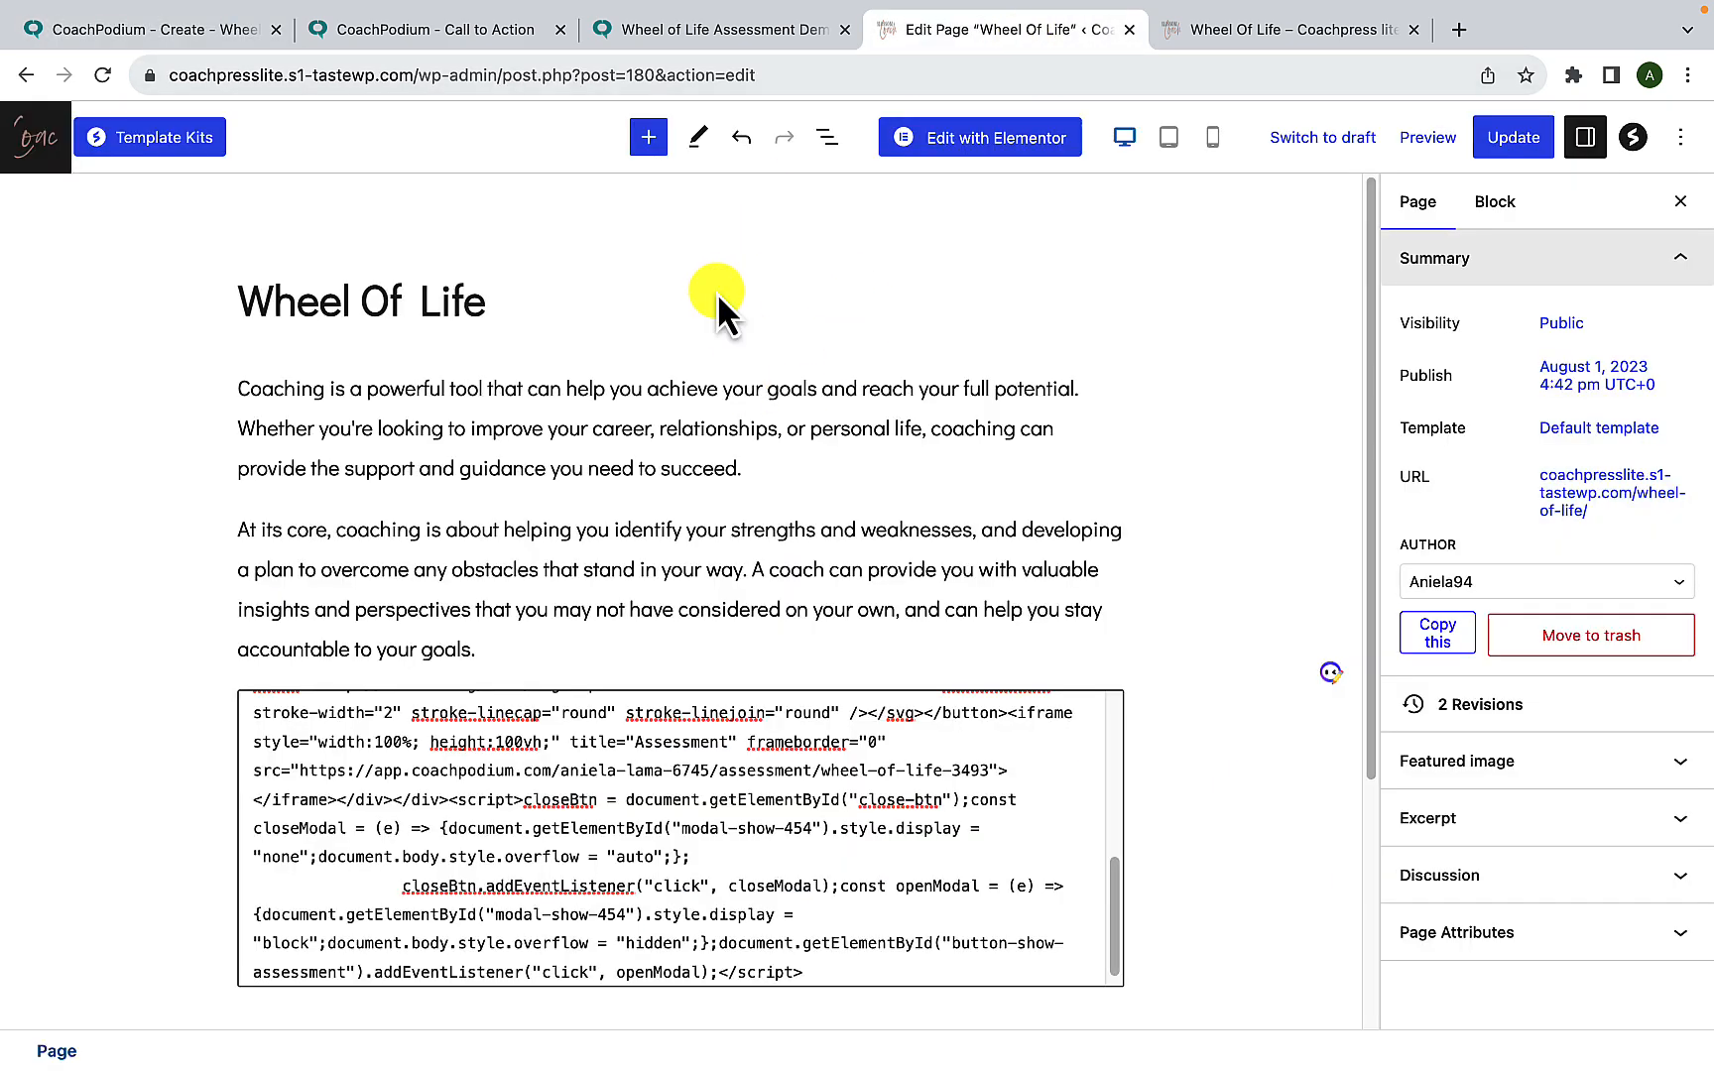
{"action": "scroll", "coordinate": [734, 680], "scroll_direction": "down", "scroll_amount": 1}
{"action": "scroll", "coordinate": [729, 680], "scroll_direction": "down", "scroll_amount": 5}
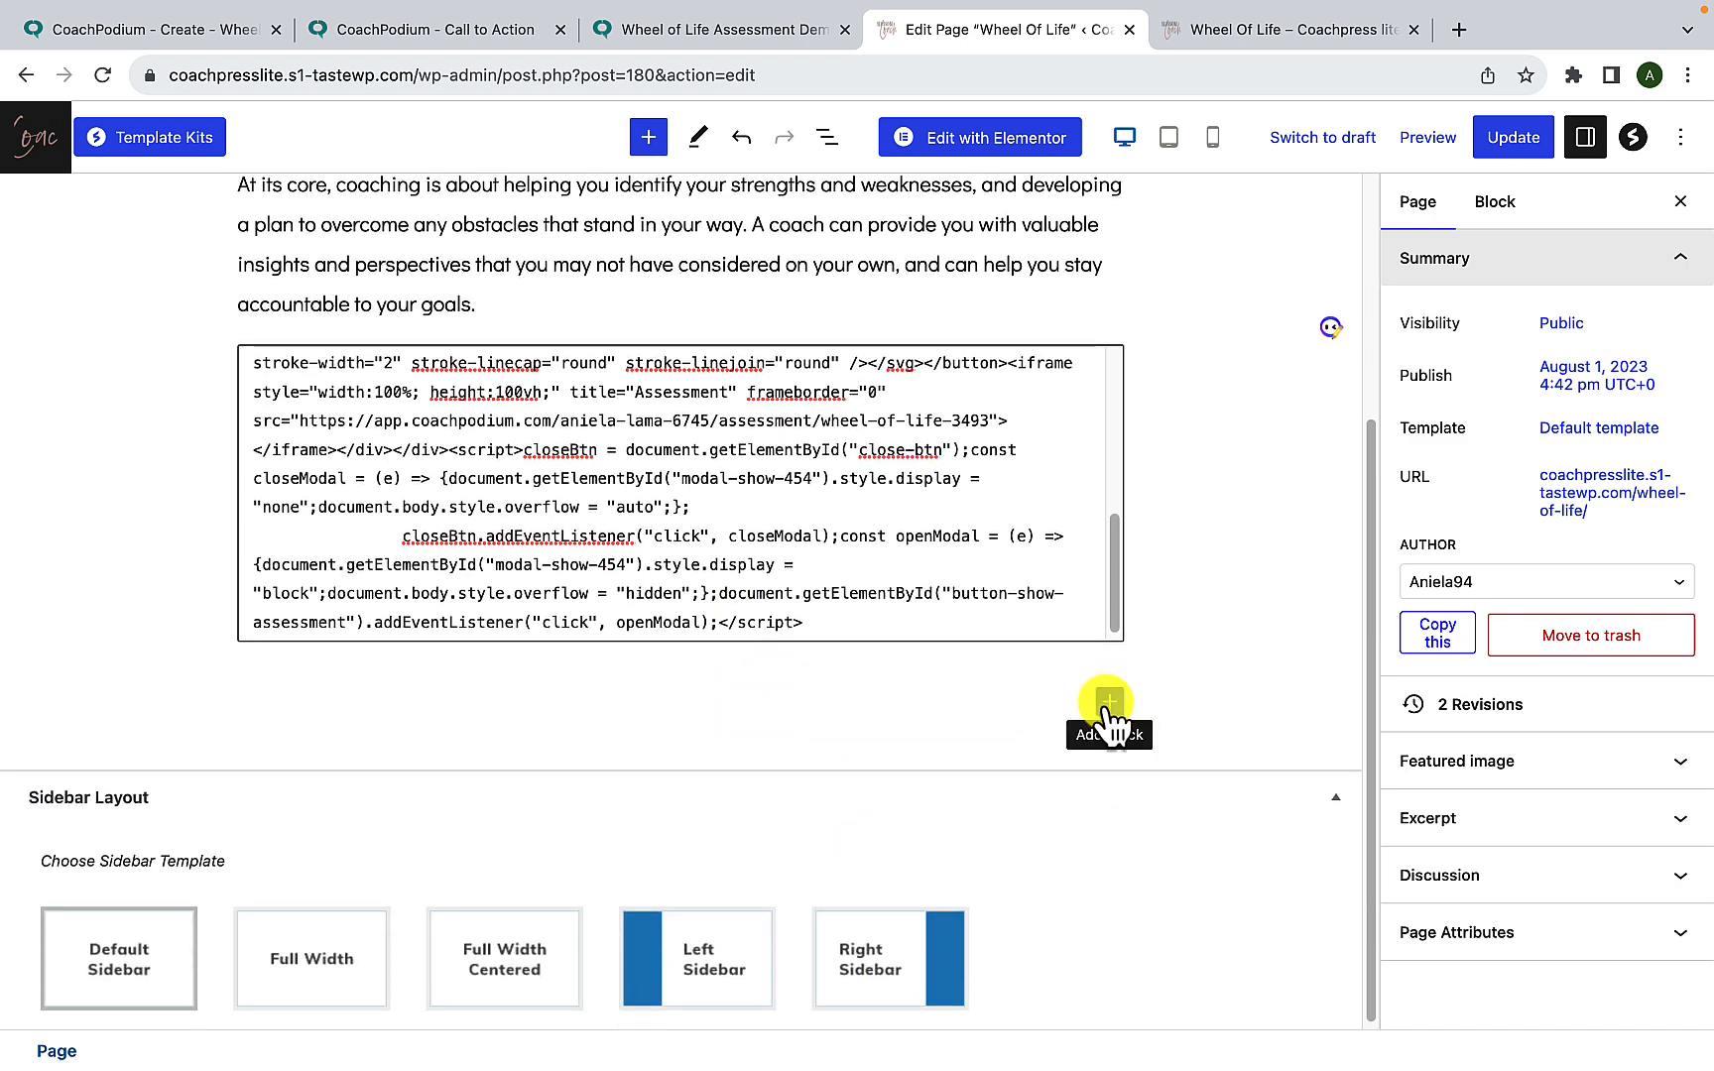
{"action": "left_click", "coordinate": [1109, 704]}
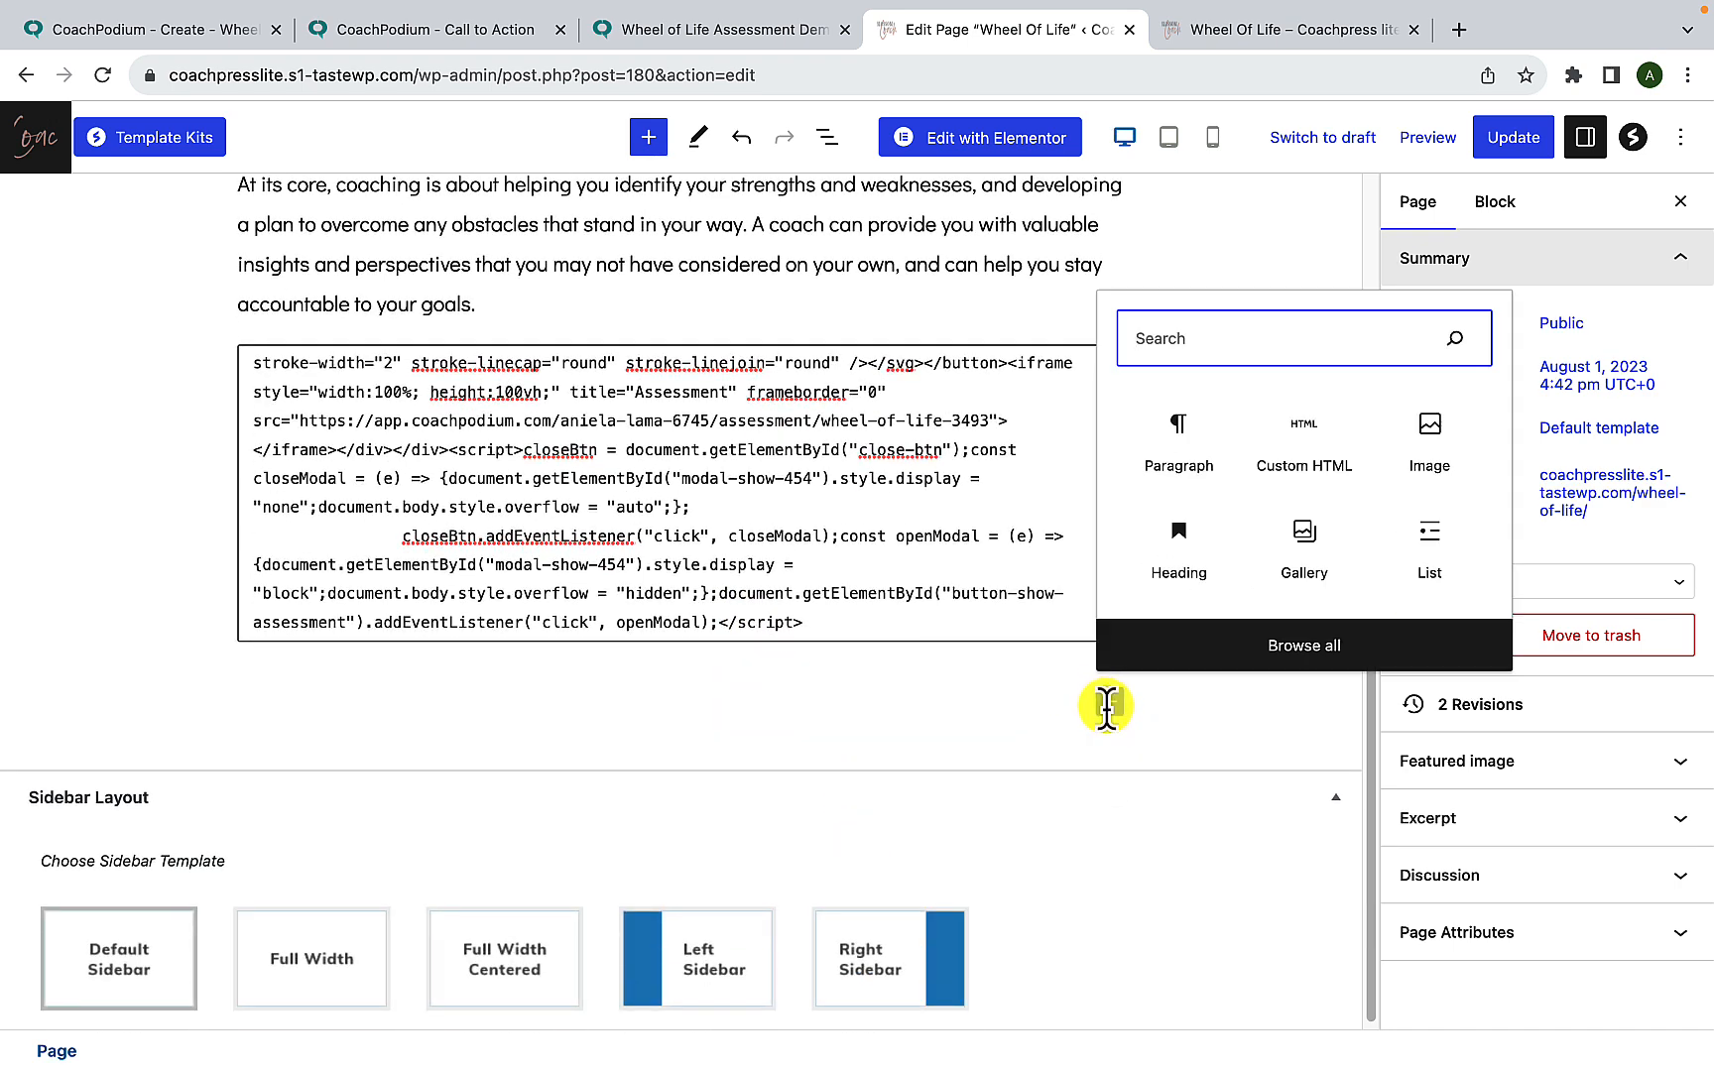
{"action": "left_click", "coordinate": [1276, 466]}
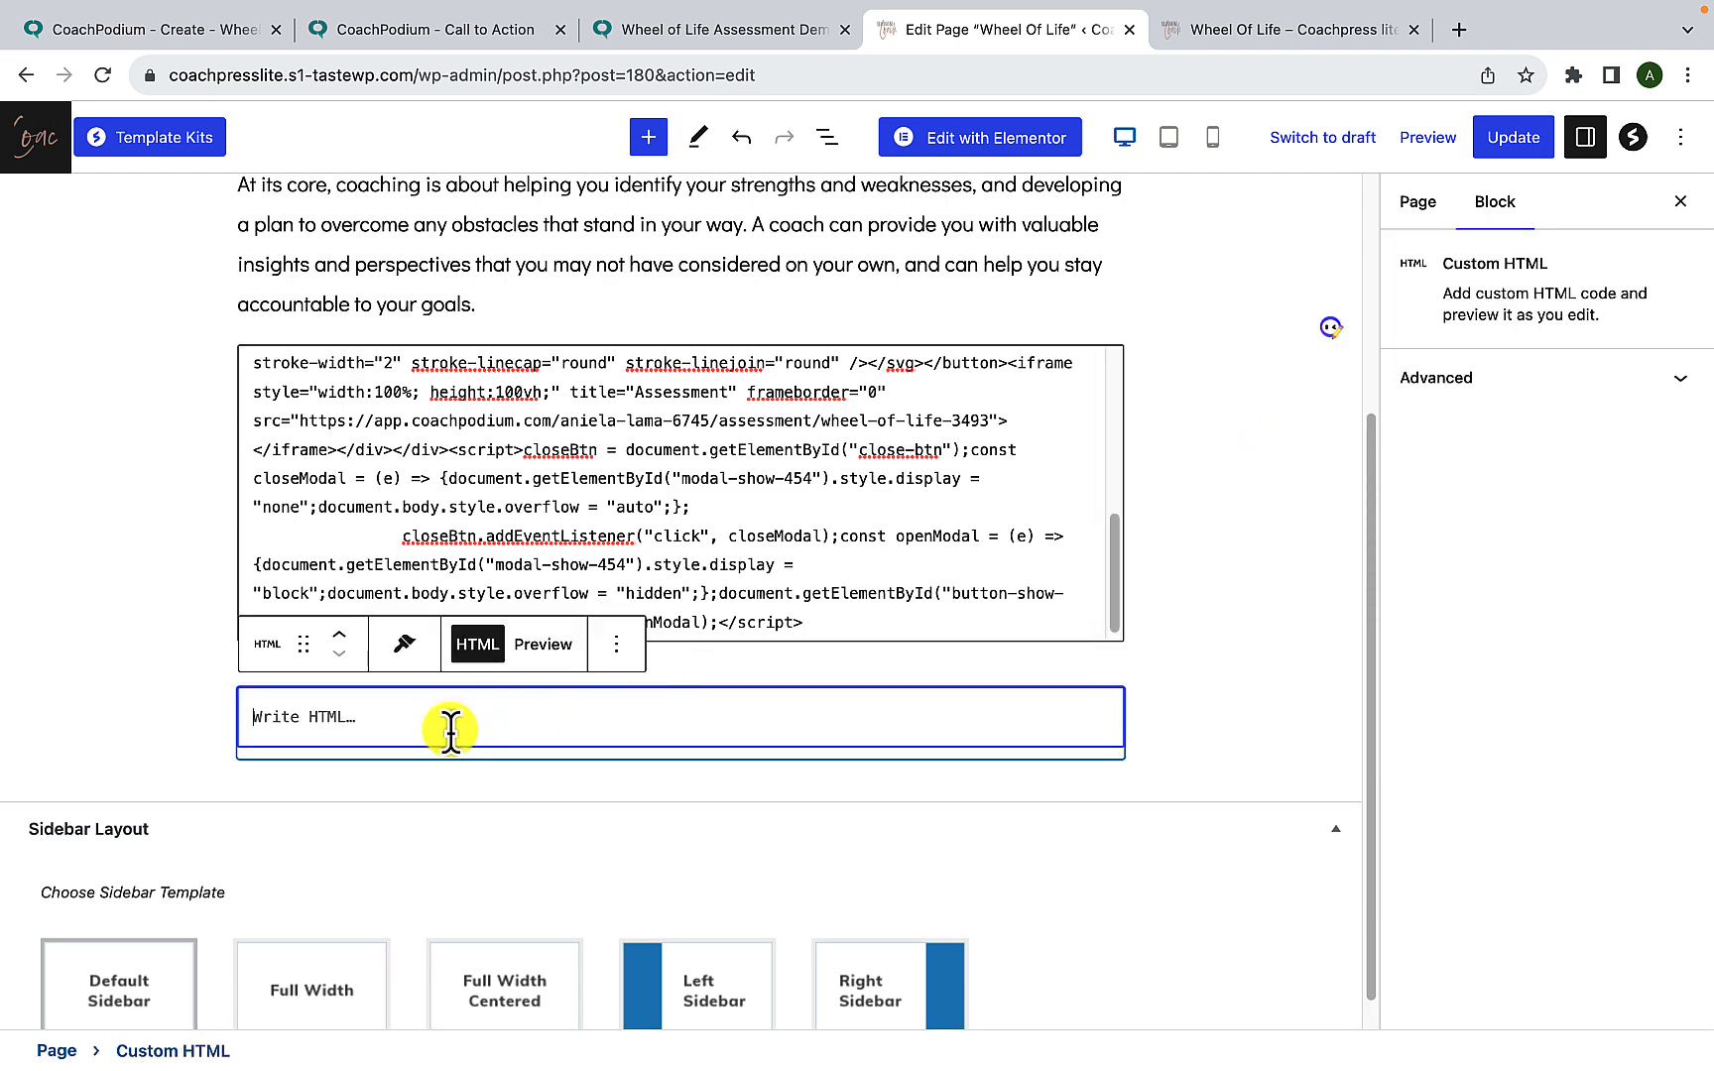
{"action": "key", "text": "super+v"}
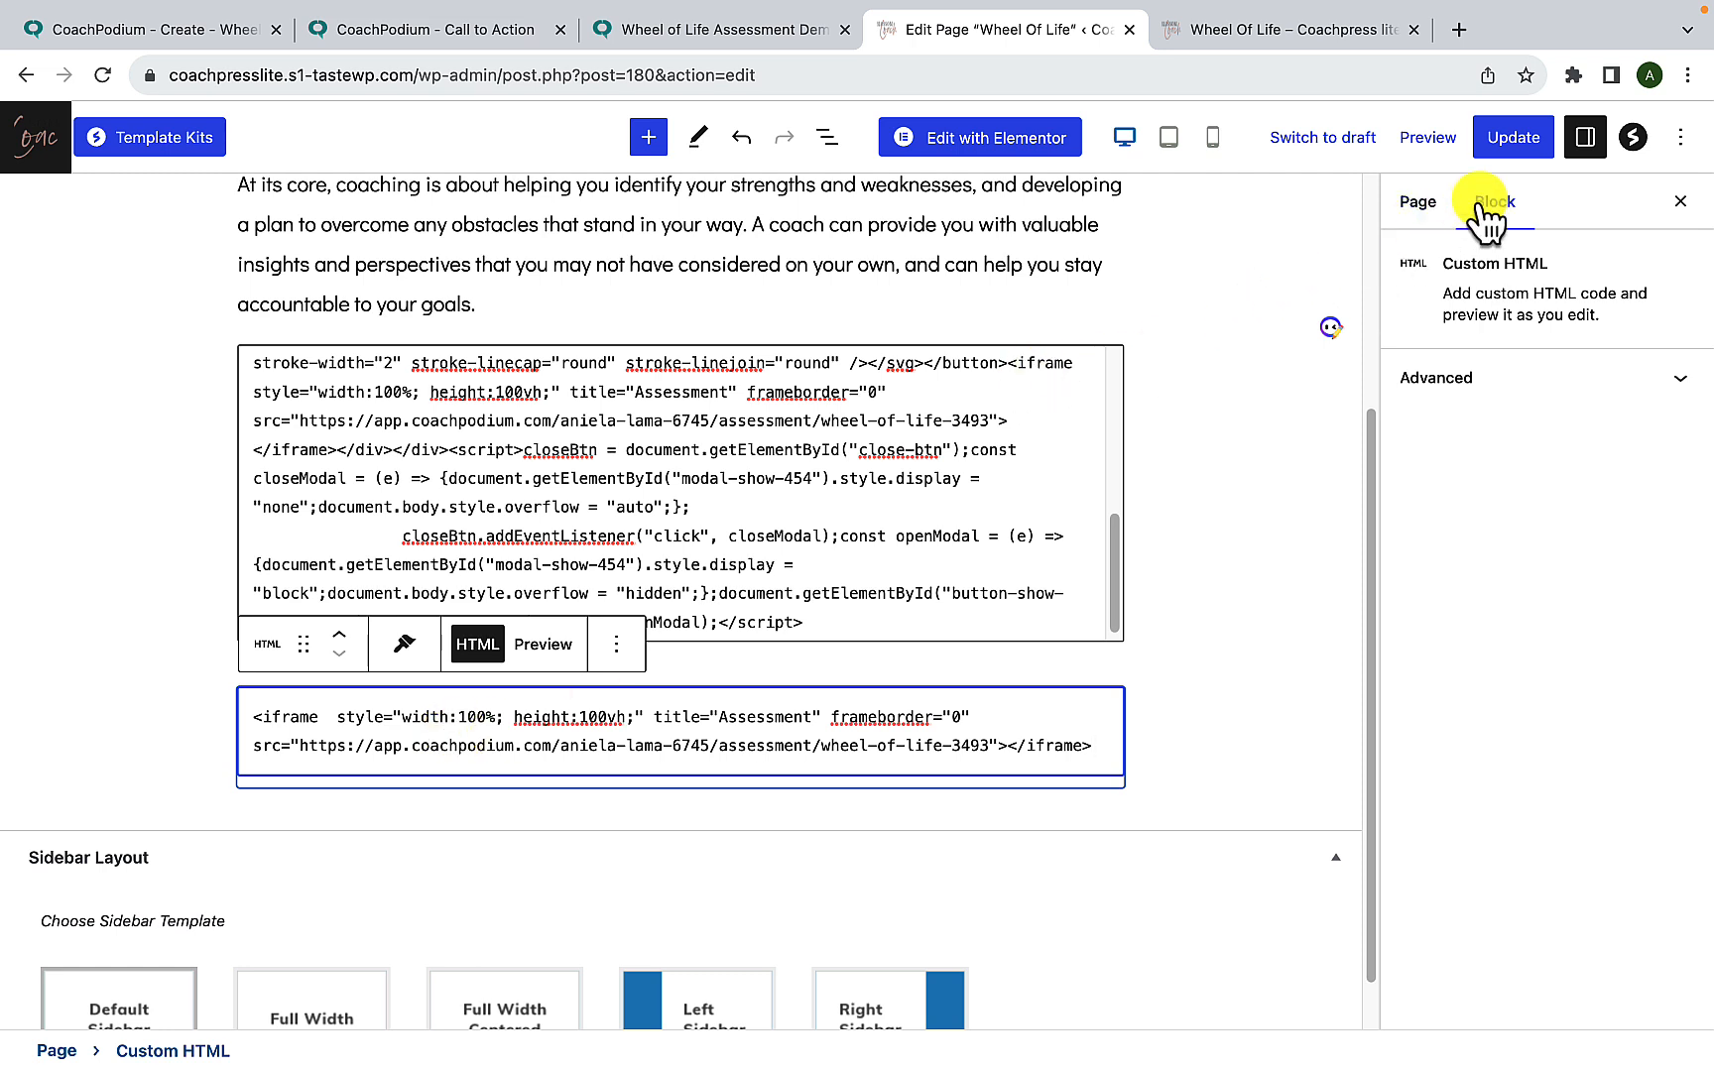
- Update the Wheel Of Life page, reload the live page and review the inline assessment below the pop-up's Start Assessment button
{"action": "left_click", "coordinate": [1517, 139]}
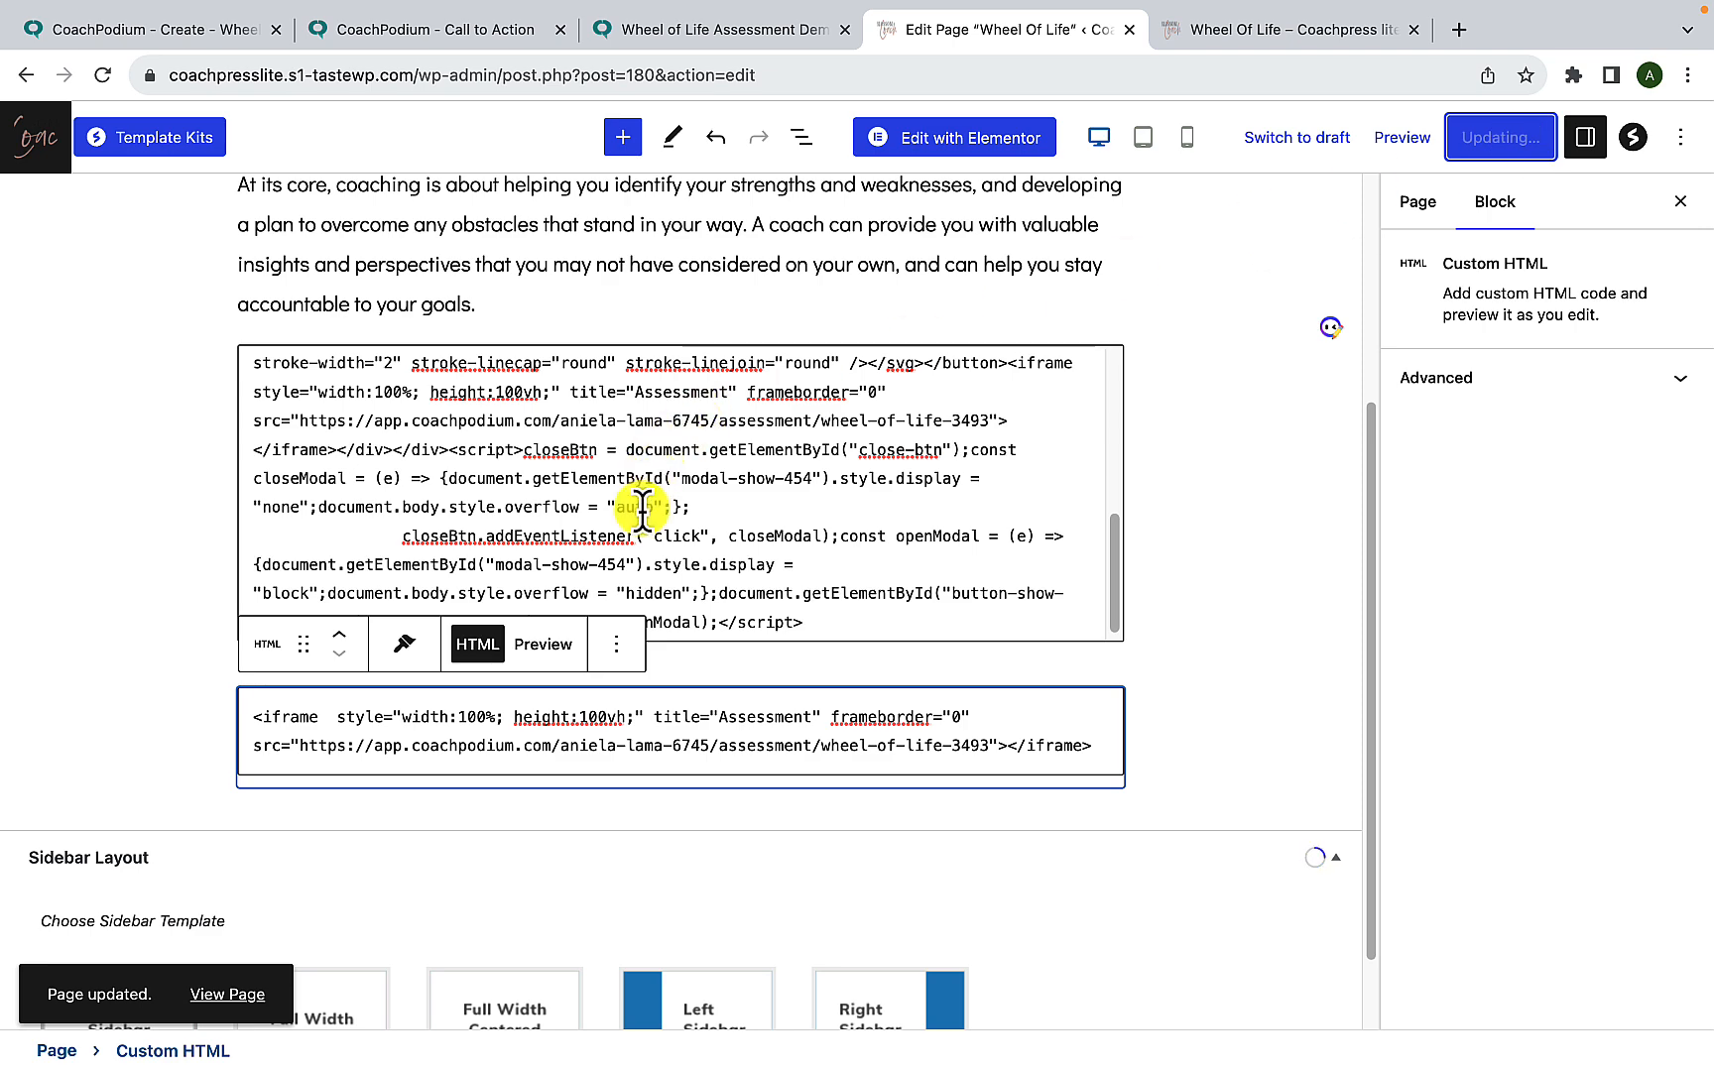
{"action": "left_click", "coordinate": [1242, 38]}
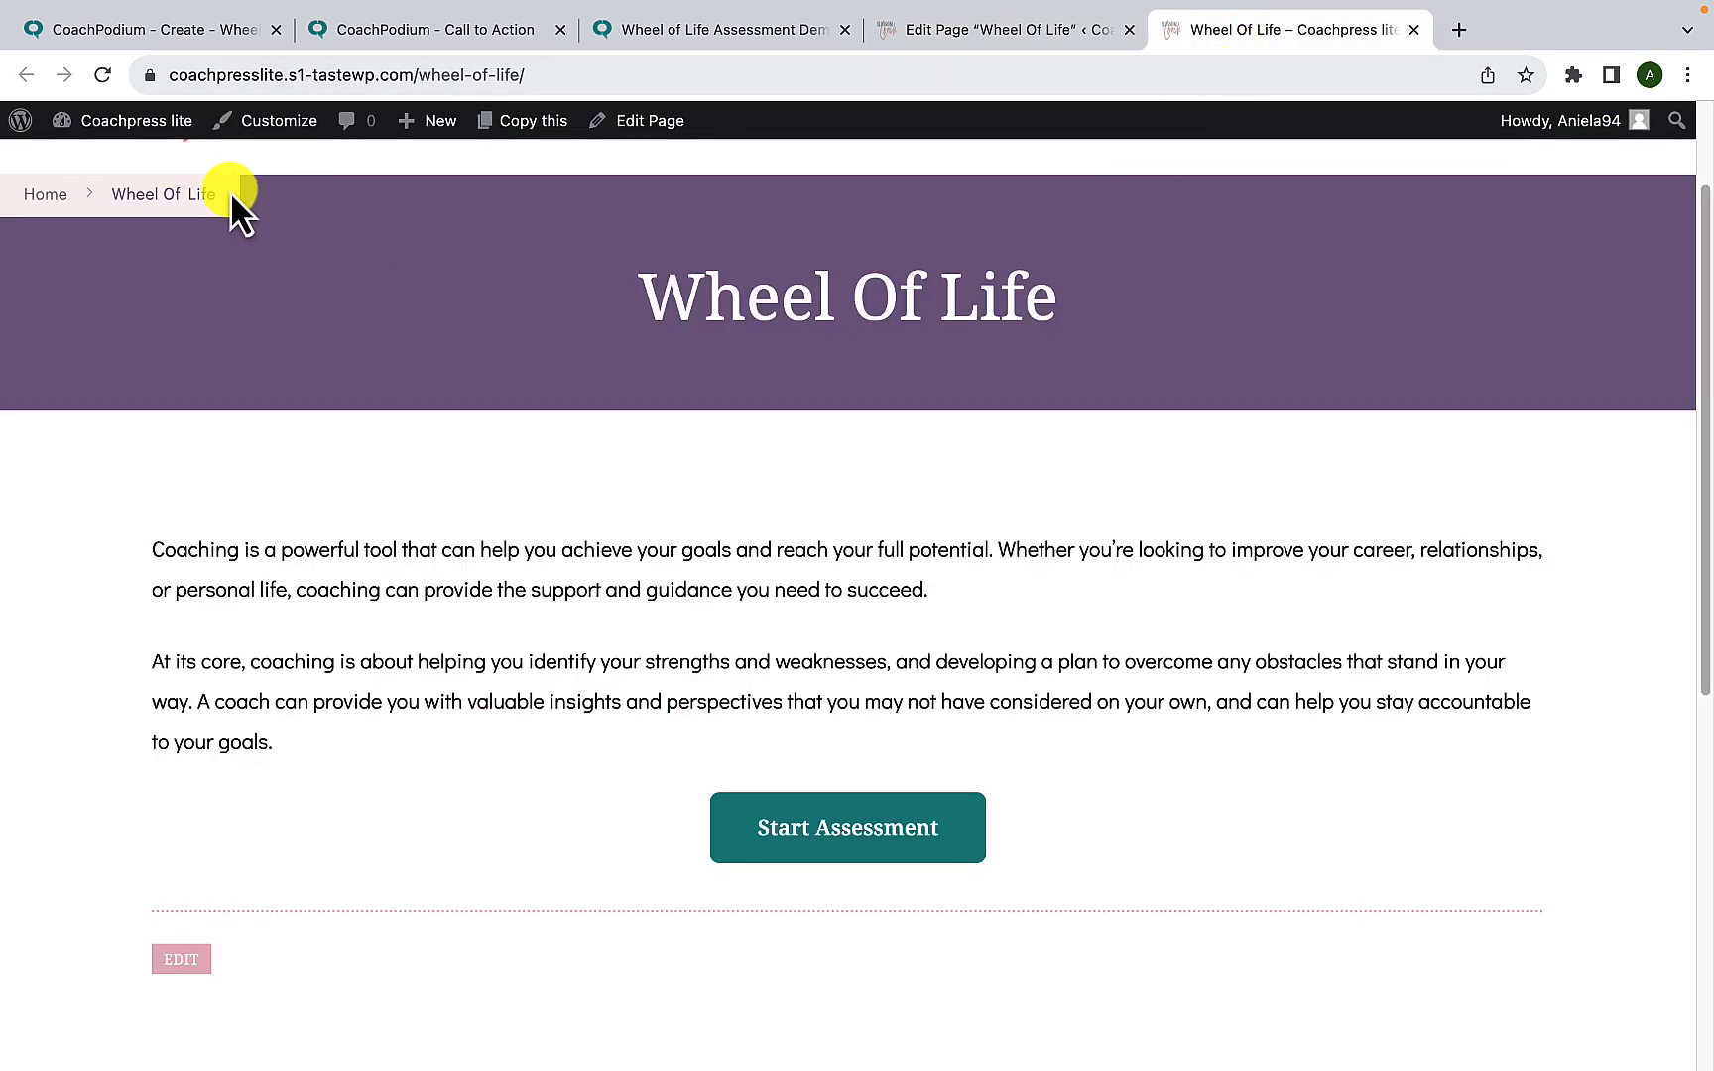
{"action": "left_click", "coordinate": [103, 77]}
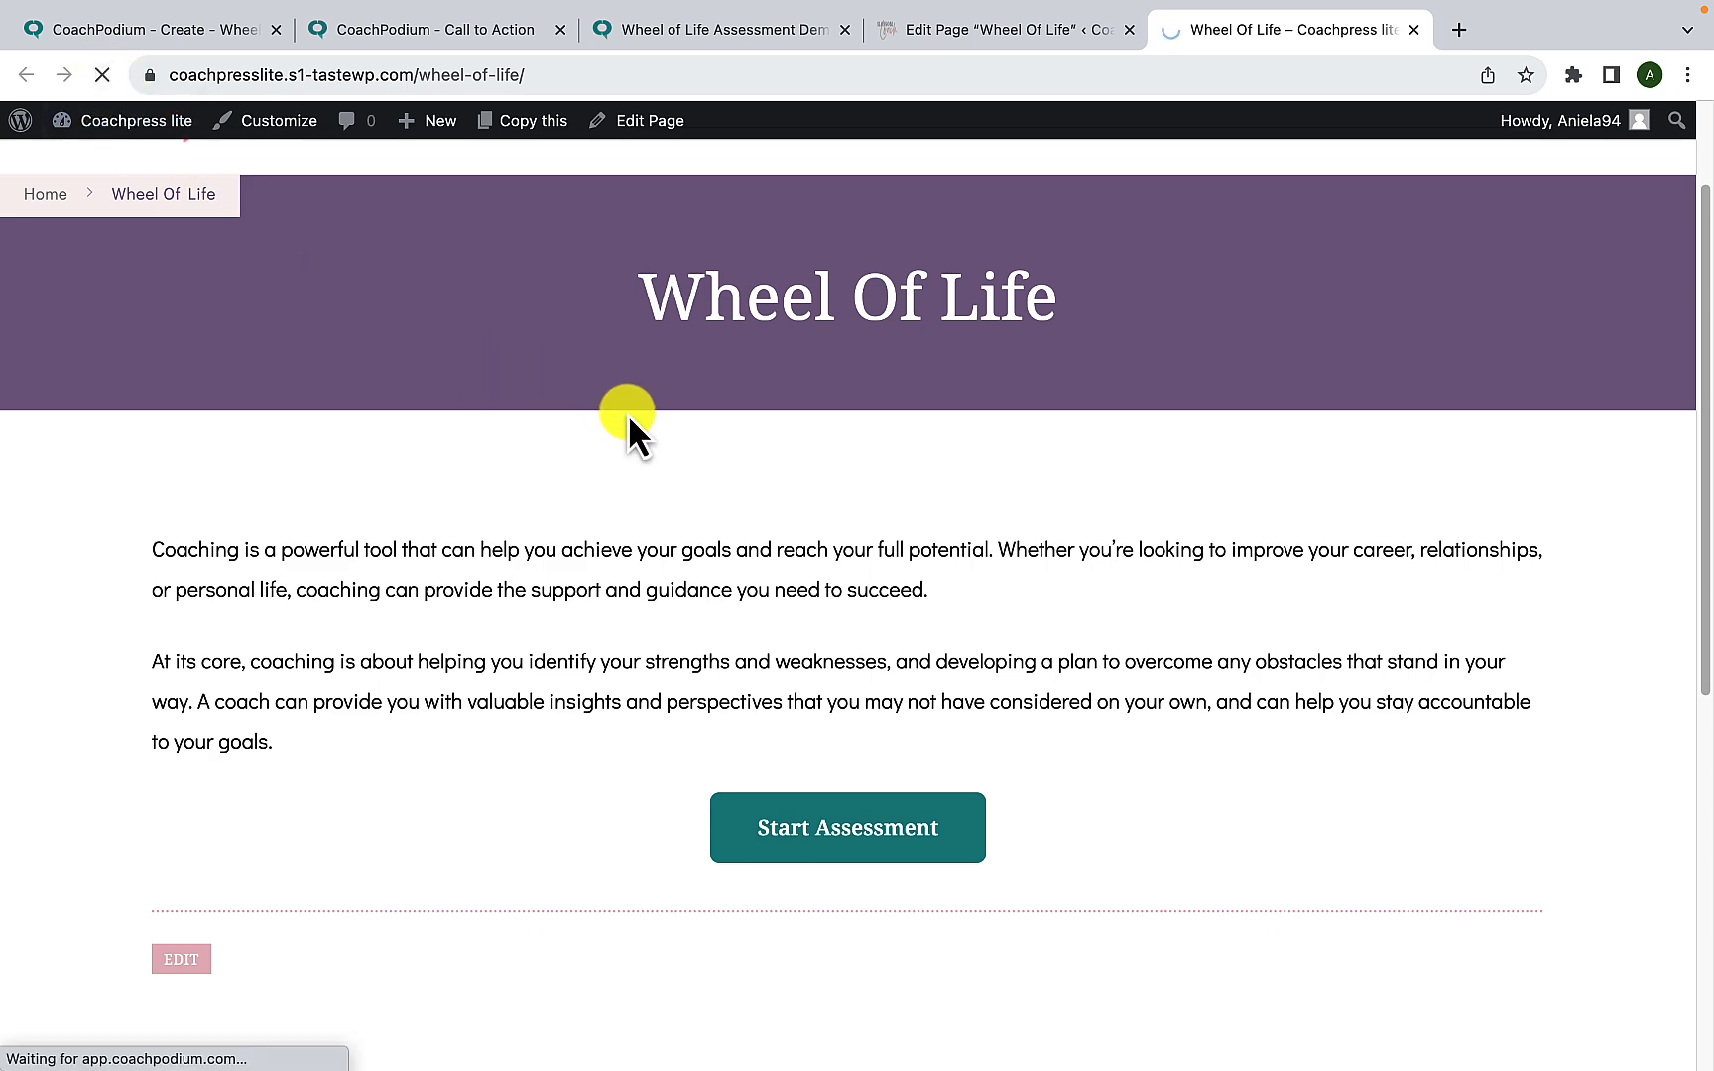
{"action": "scroll", "coordinate": [710, 734], "scroll_direction": "down", "scroll_amount": 4}
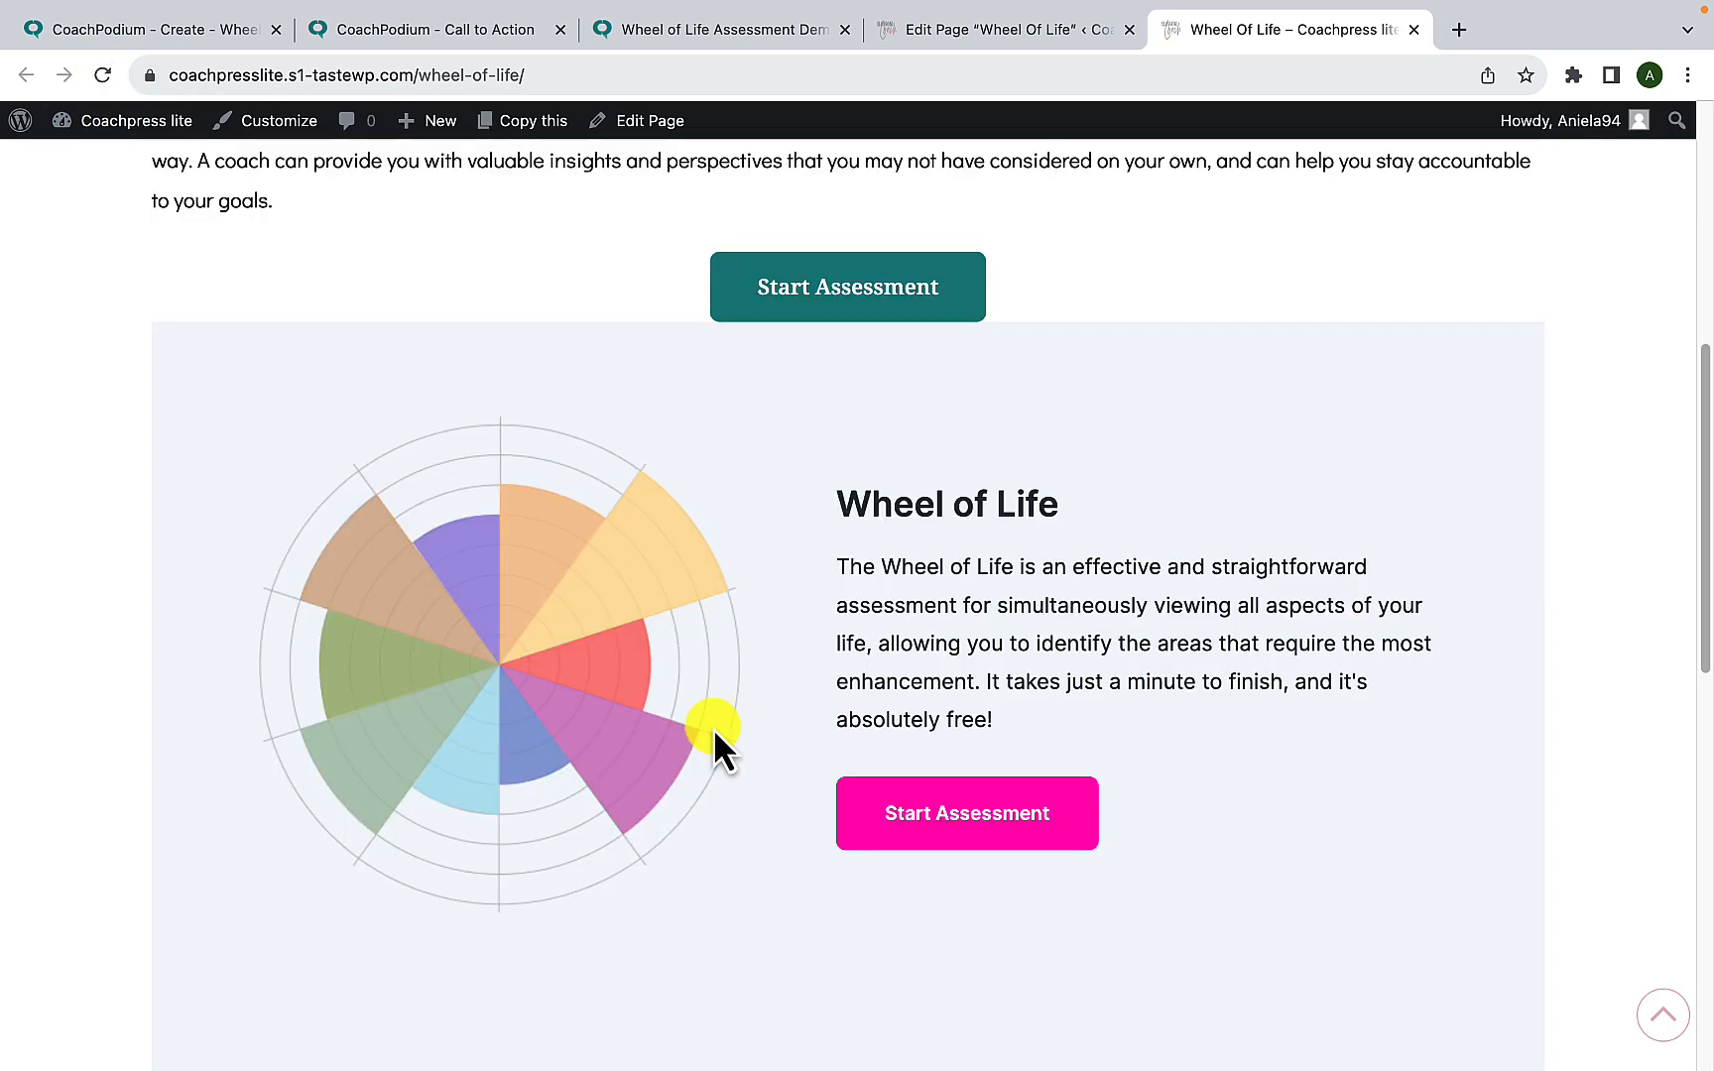
{"action": "scroll", "coordinate": [714, 728], "scroll_direction": "down", "scroll_amount": 1}
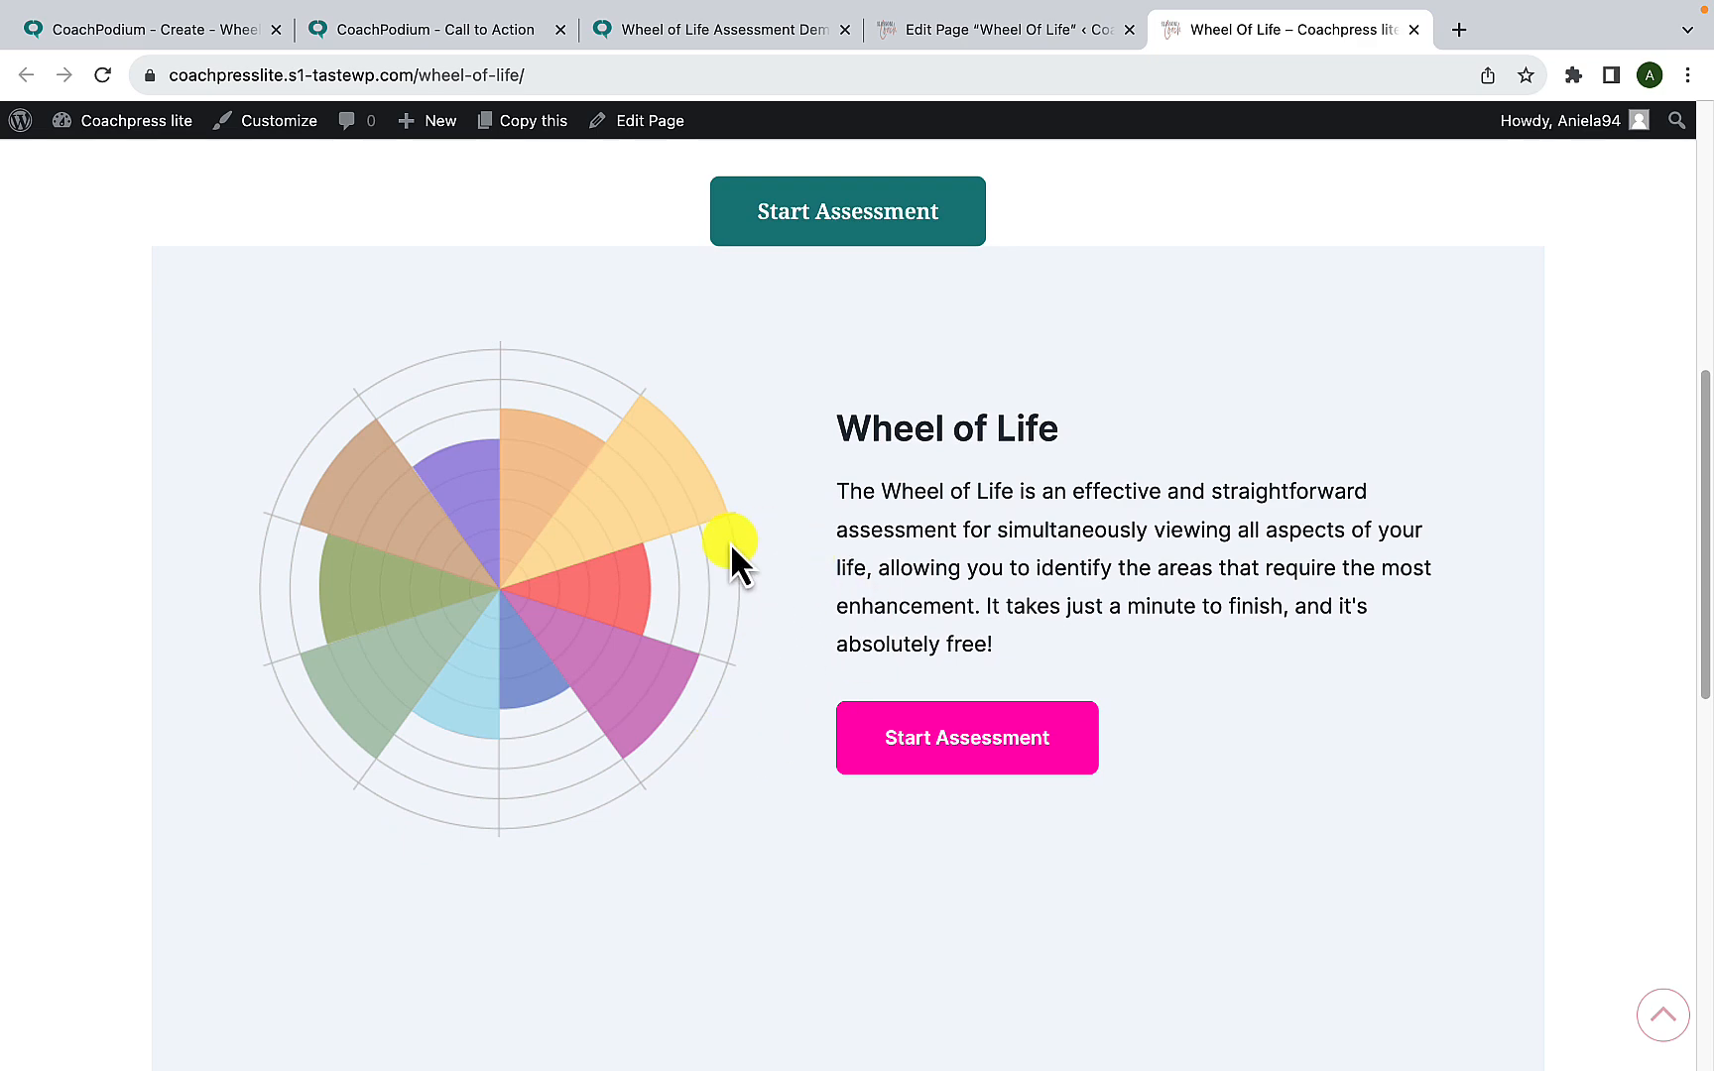
{"action": "scroll", "coordinate": [730, 542], "scroll_direction": "up", "scroll_amount": 3}
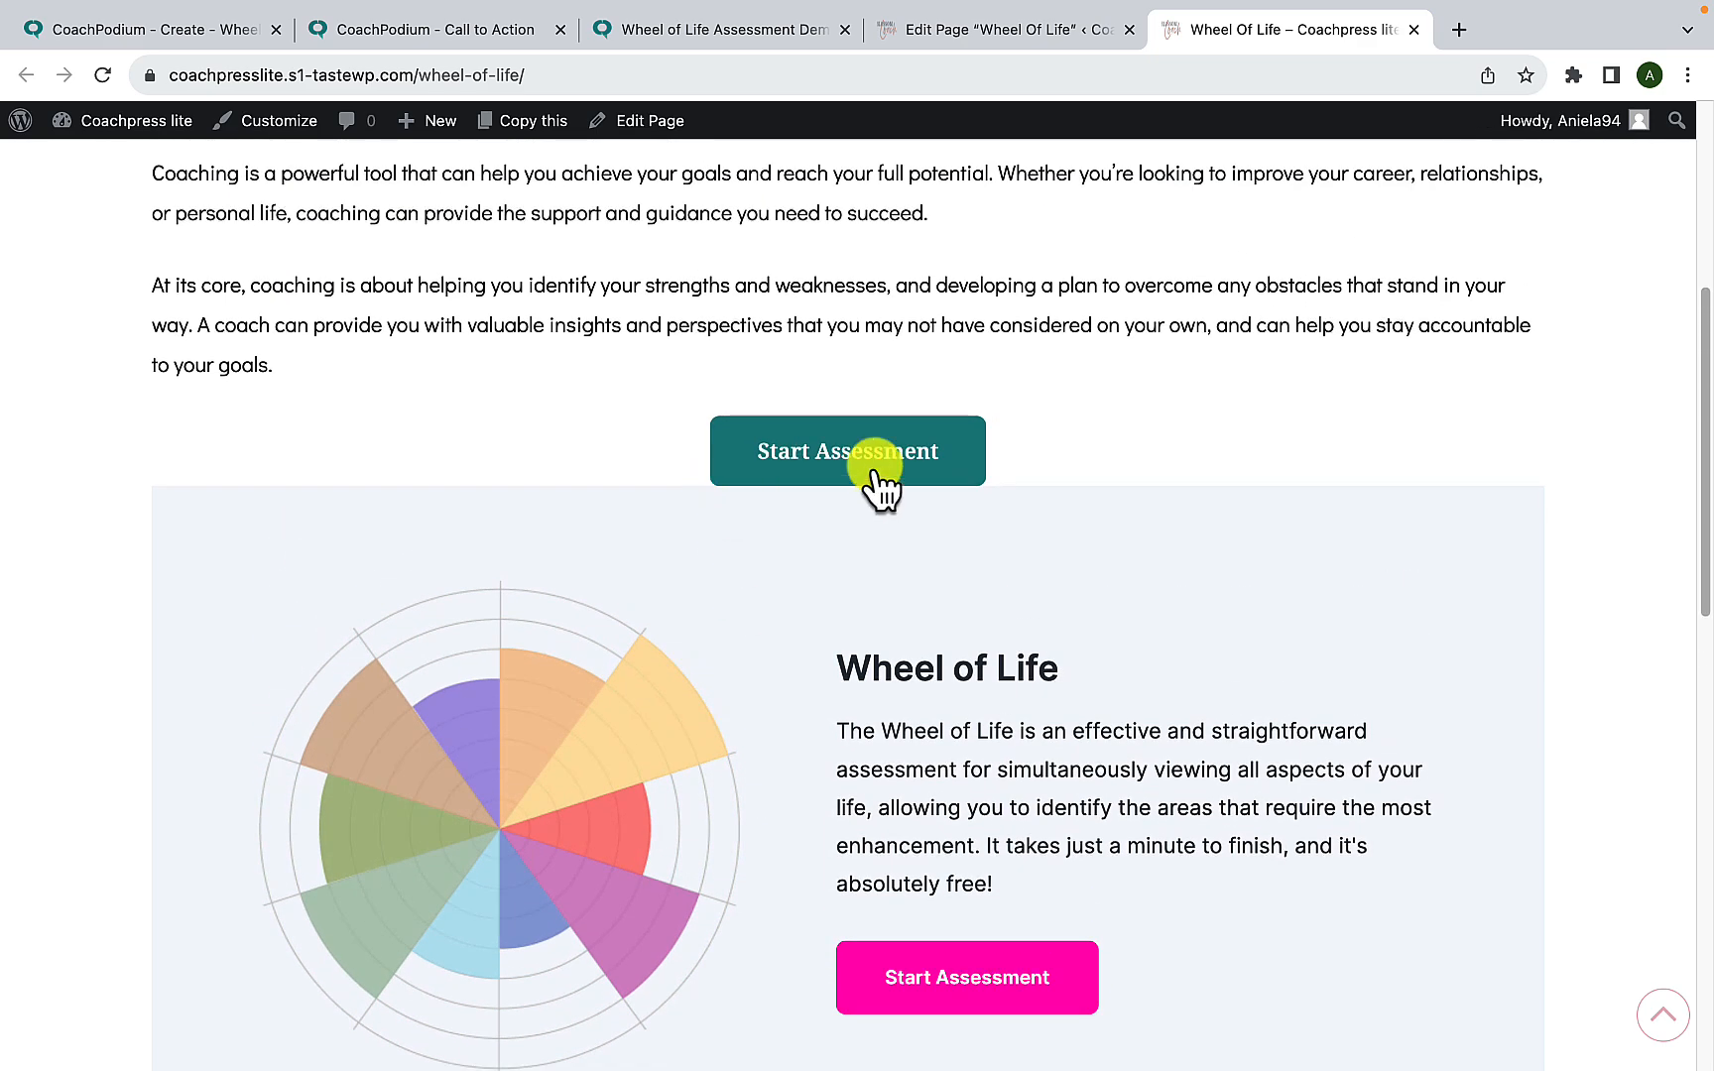
{"action": "scroll", "coordinate": [780, 662], "scroll_direction": "down", "scroll_amount": 5}
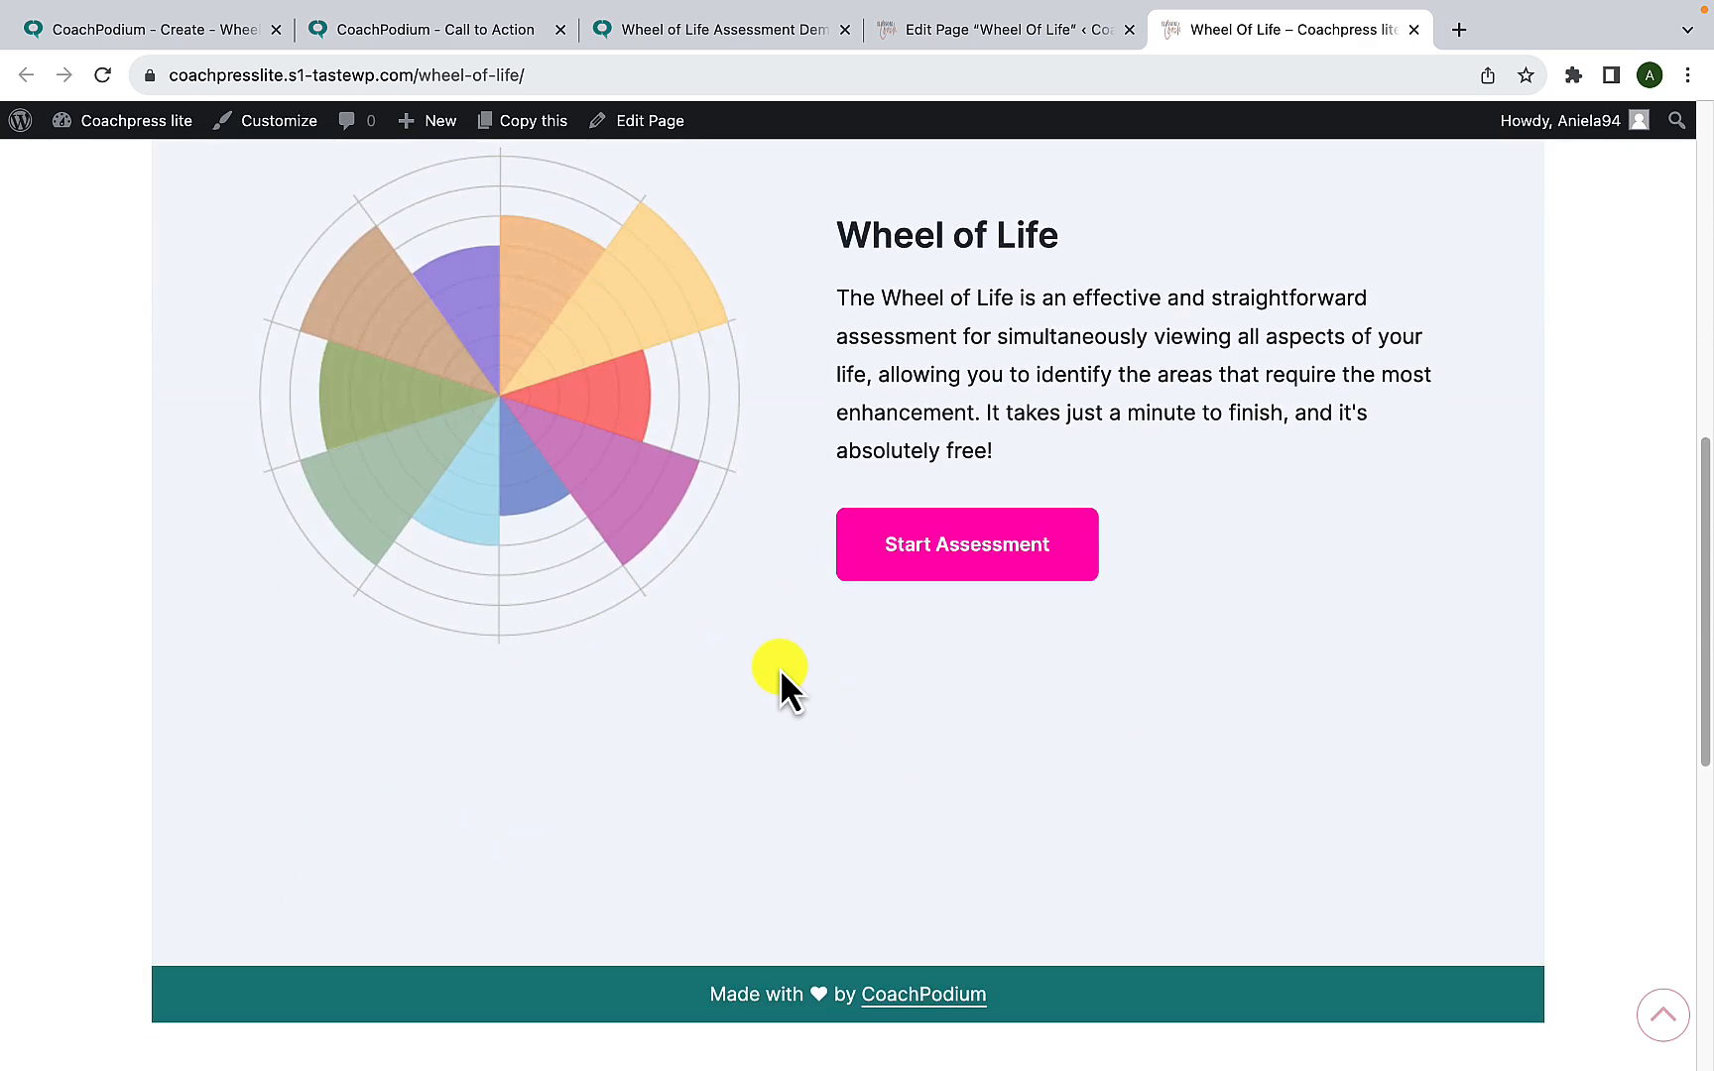
{"action": "scroll", "coordinate": [779, 674], "scroll_direction": "up", "scroll_amount": 2}
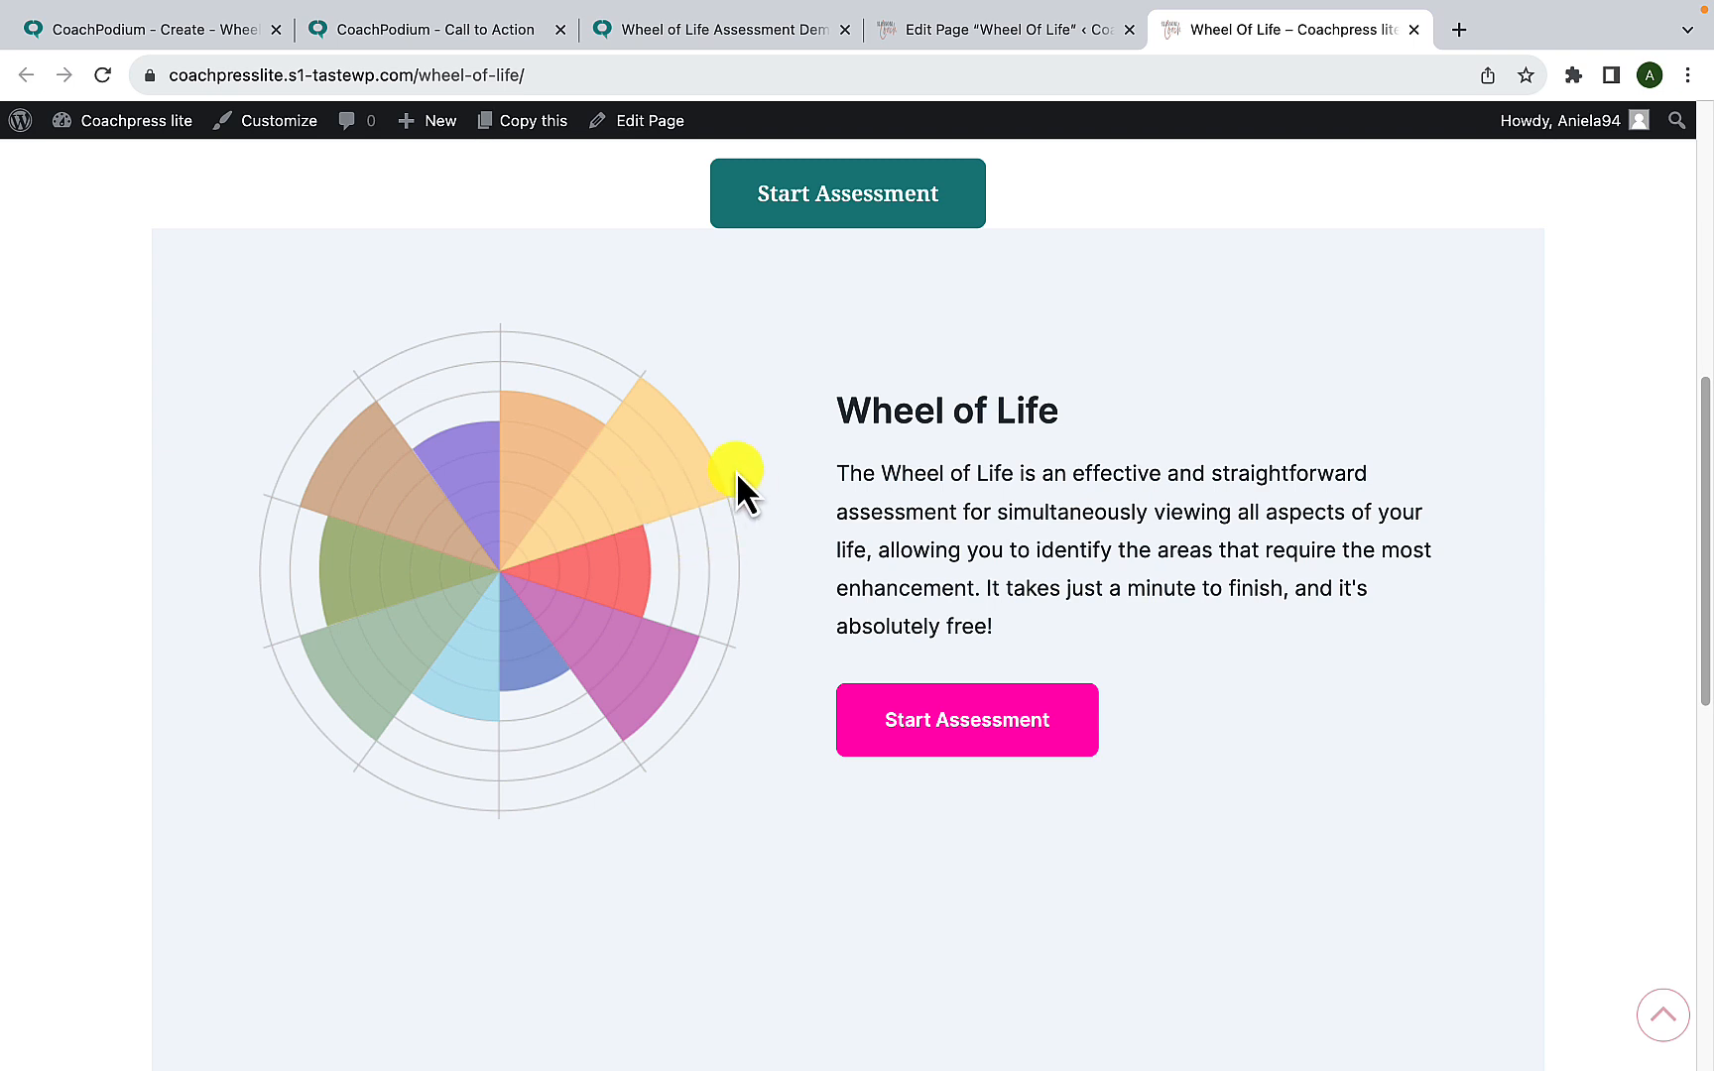
- Start the inline assessment on the live page and rate its nine areas 7, 8, 9, 10, 8, 7, 8, 9 and 10 in order
{"action": "left_click", "coordinate": [1000, 739]}
{"action": "scroll", "coordinate": [999, 737], "scroll_direction": "down", "scroll_amount": 1}
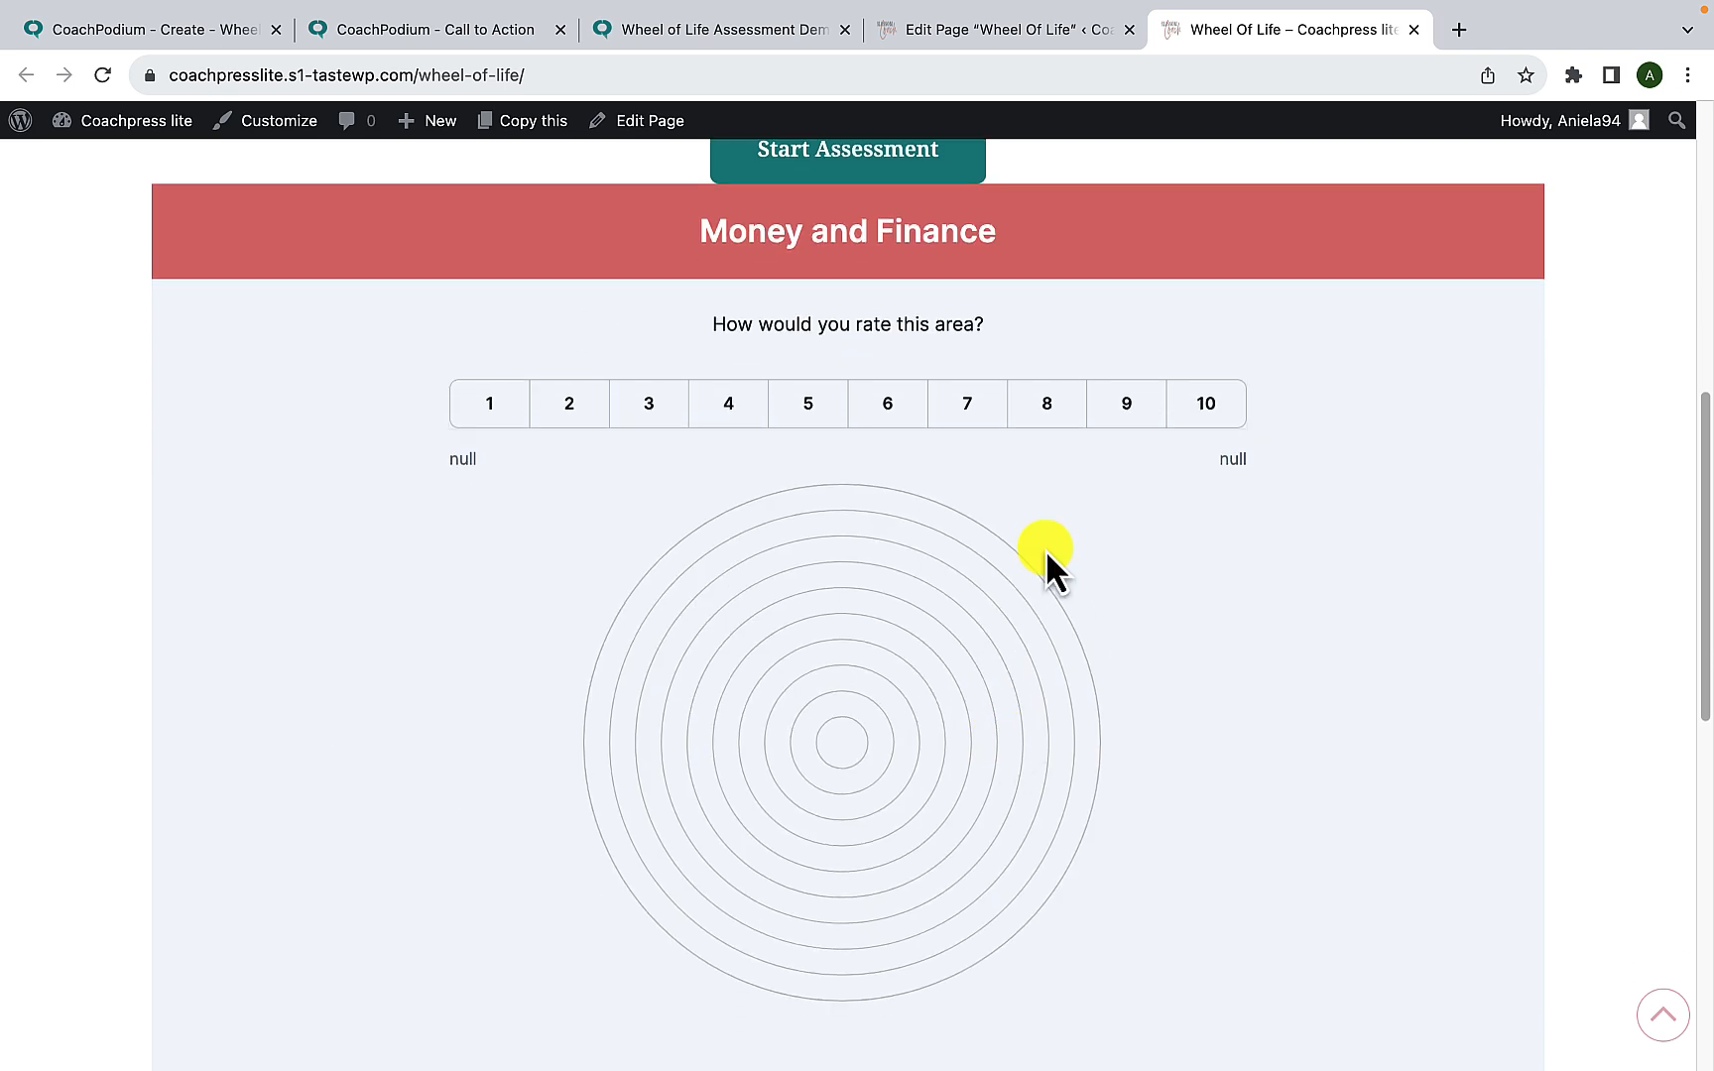
{"action": "scroll", "coordinate": [955, 671], "scroll_direction": "down", "scroll_amount": 1}
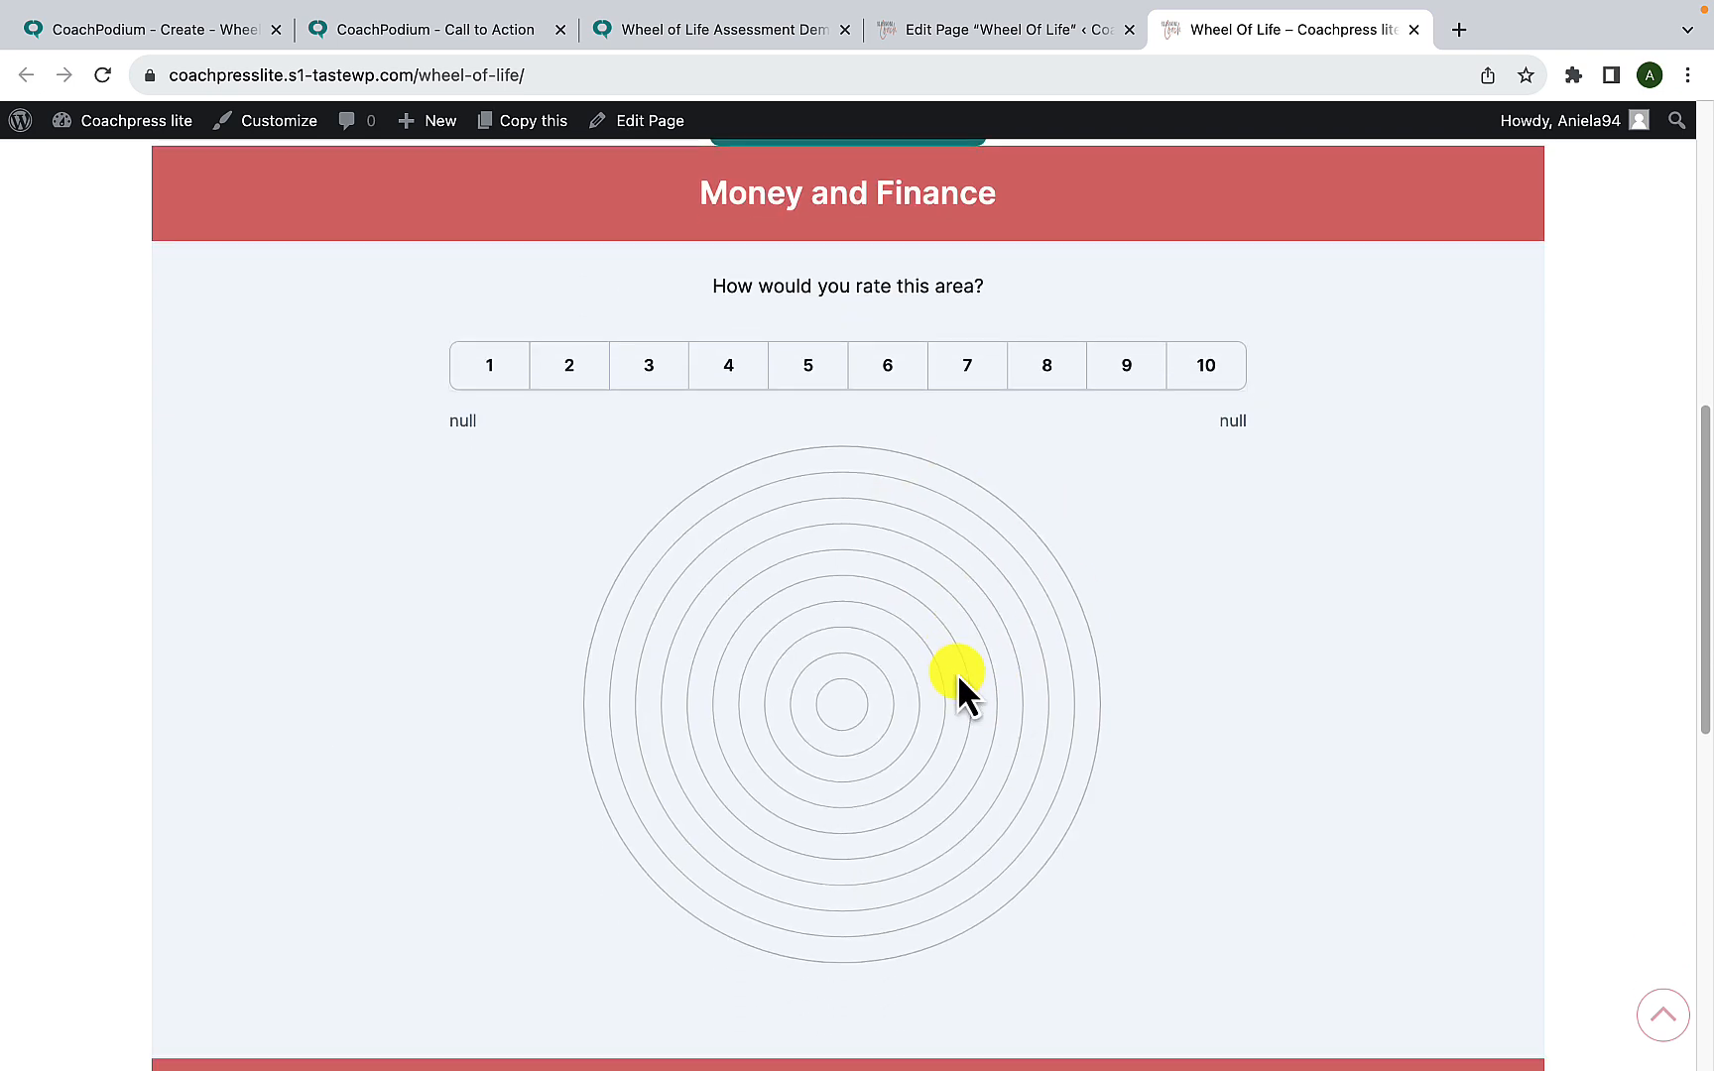
{"action": "left_click", "coordinate": [987, 377]}
{"action": "left_click", "coordinate": [1052, 375]}
{"action": "left_click", "coordinate": [1140, 373]}
{"action": "left_click", "coordinate": [1187, 389]}
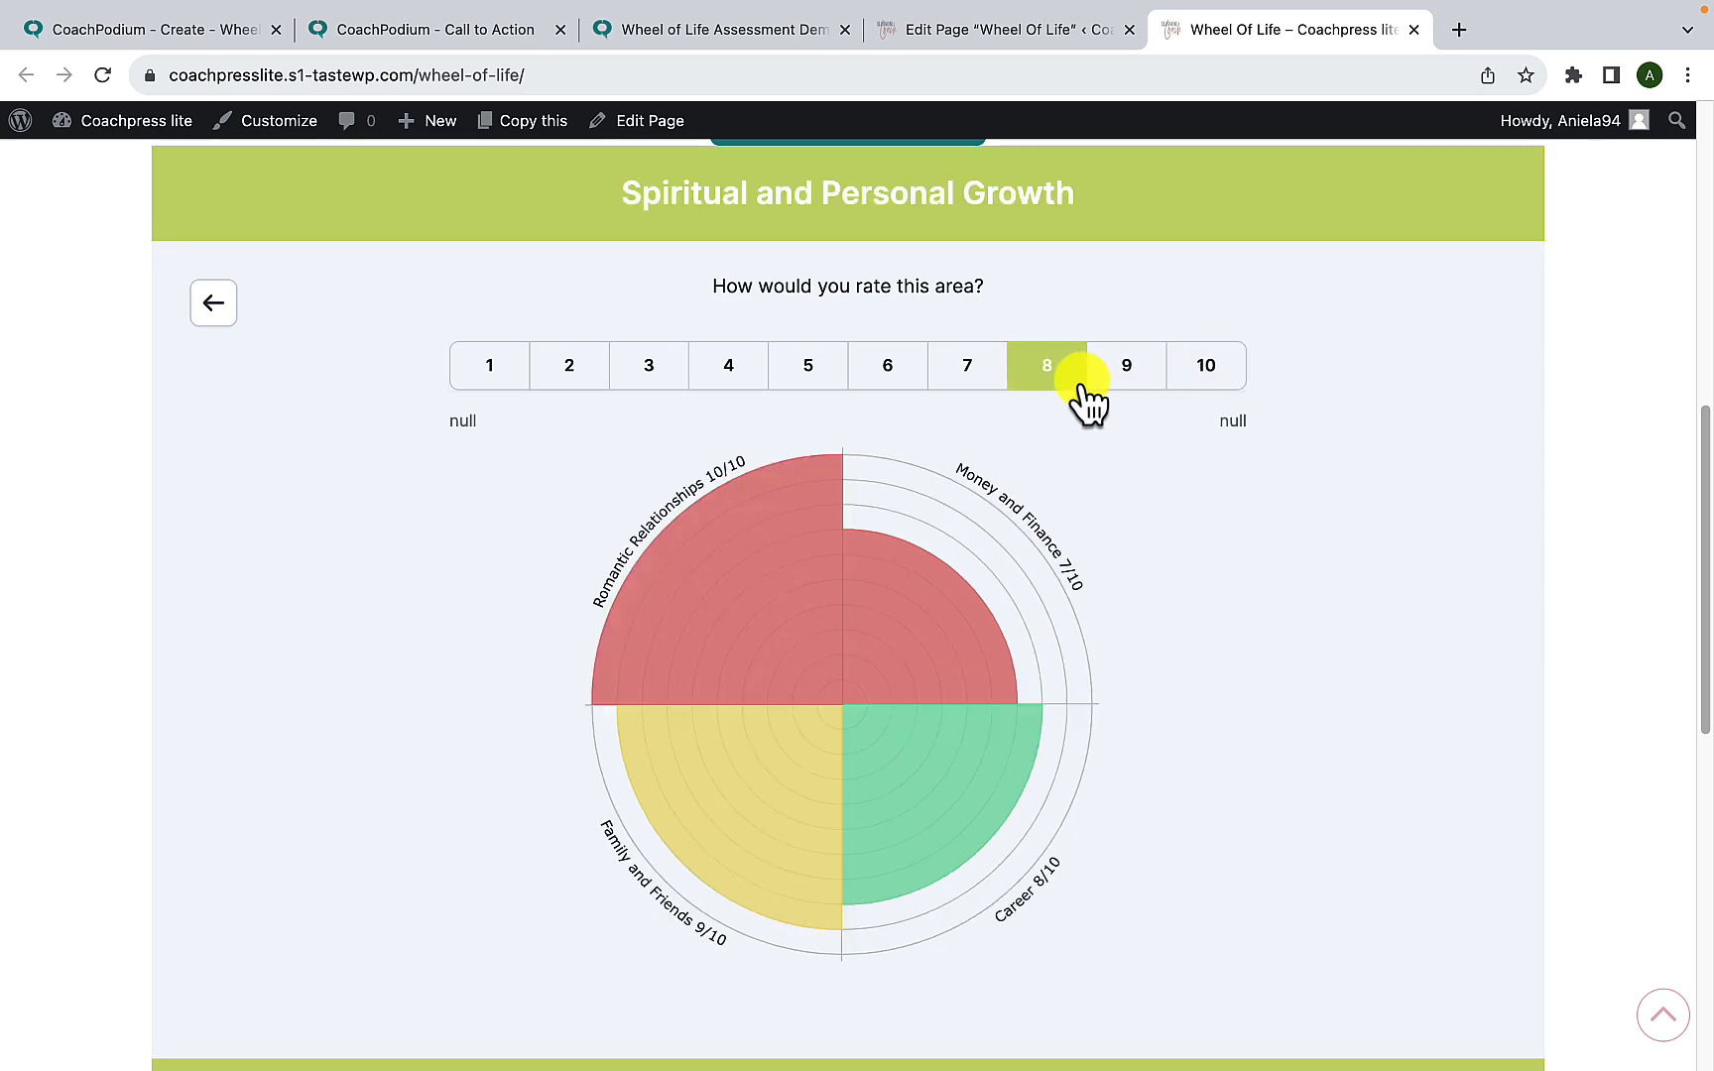
{"action": "left_click", "coordinate": [1076, 393]}
{"action": "left_click", "coordinate": [987, 393]}
{"action": "left_click", "coordinate": [1046, 393]}
{"action": "left_click", "coordinate": [1121, 393]}
{"action": "left_click", "coordinate": [1200, 392]}
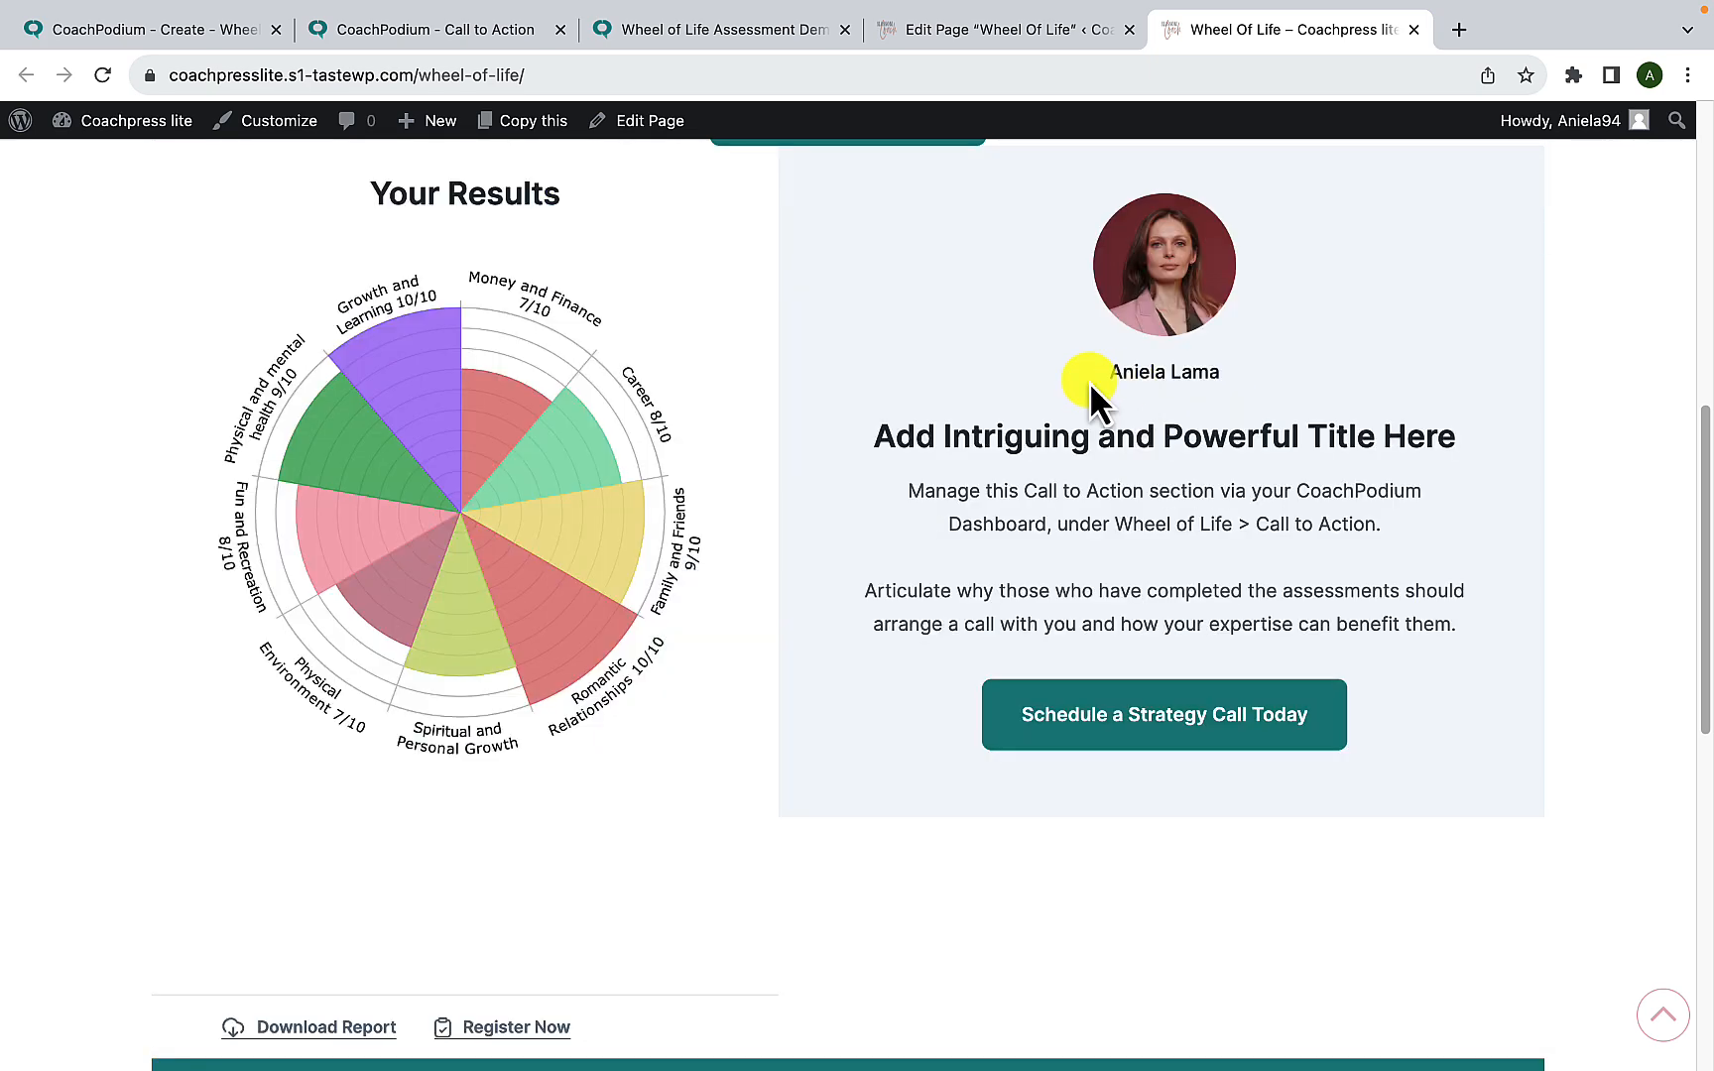